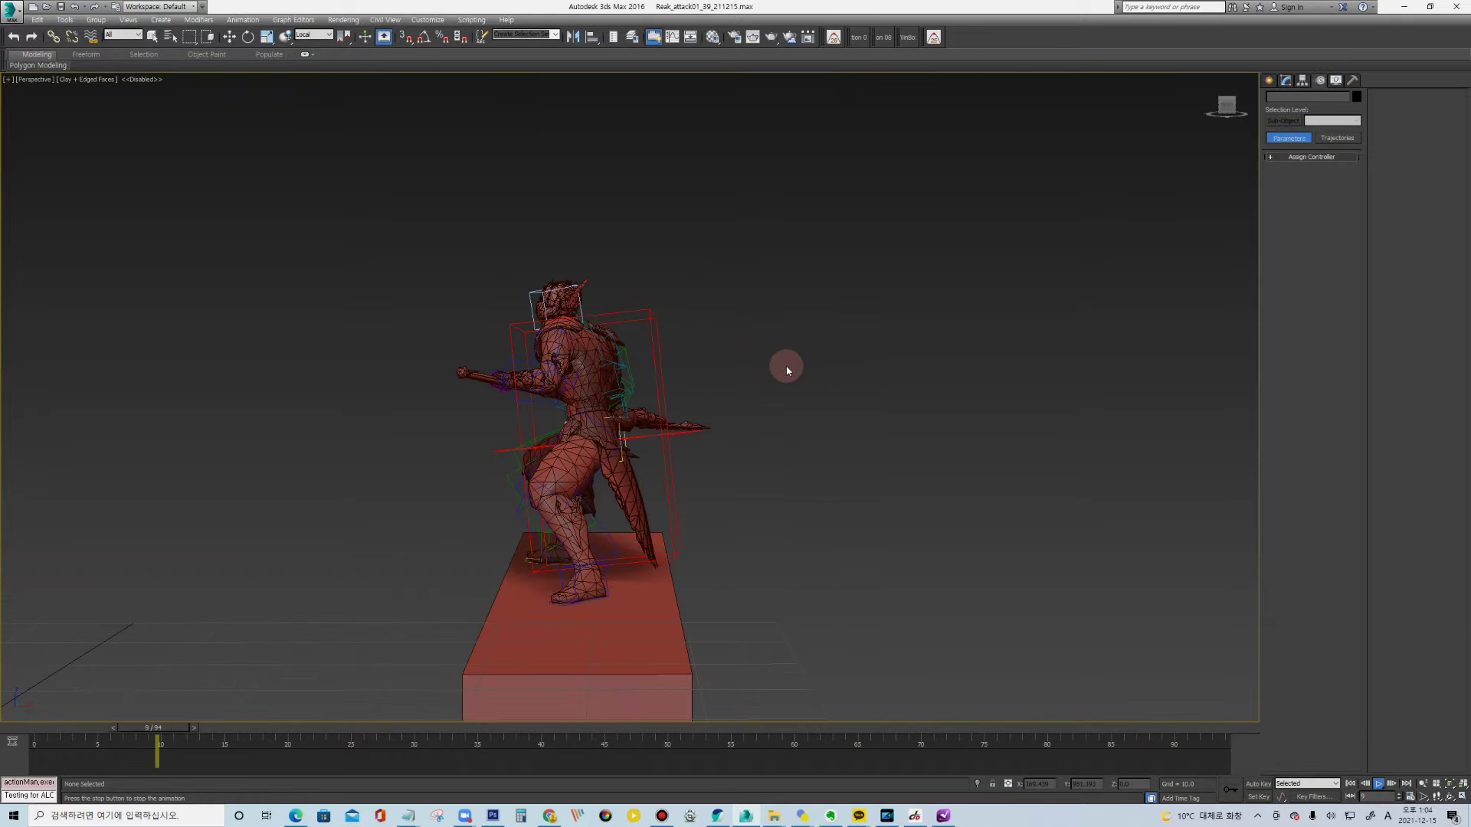
Turn on Auto Key and stop the warrior's attack playback
{"action": "middle_click_drag", "start_coordinate": [731, 346], "coordinate": [706, 350], "text": "alt"}
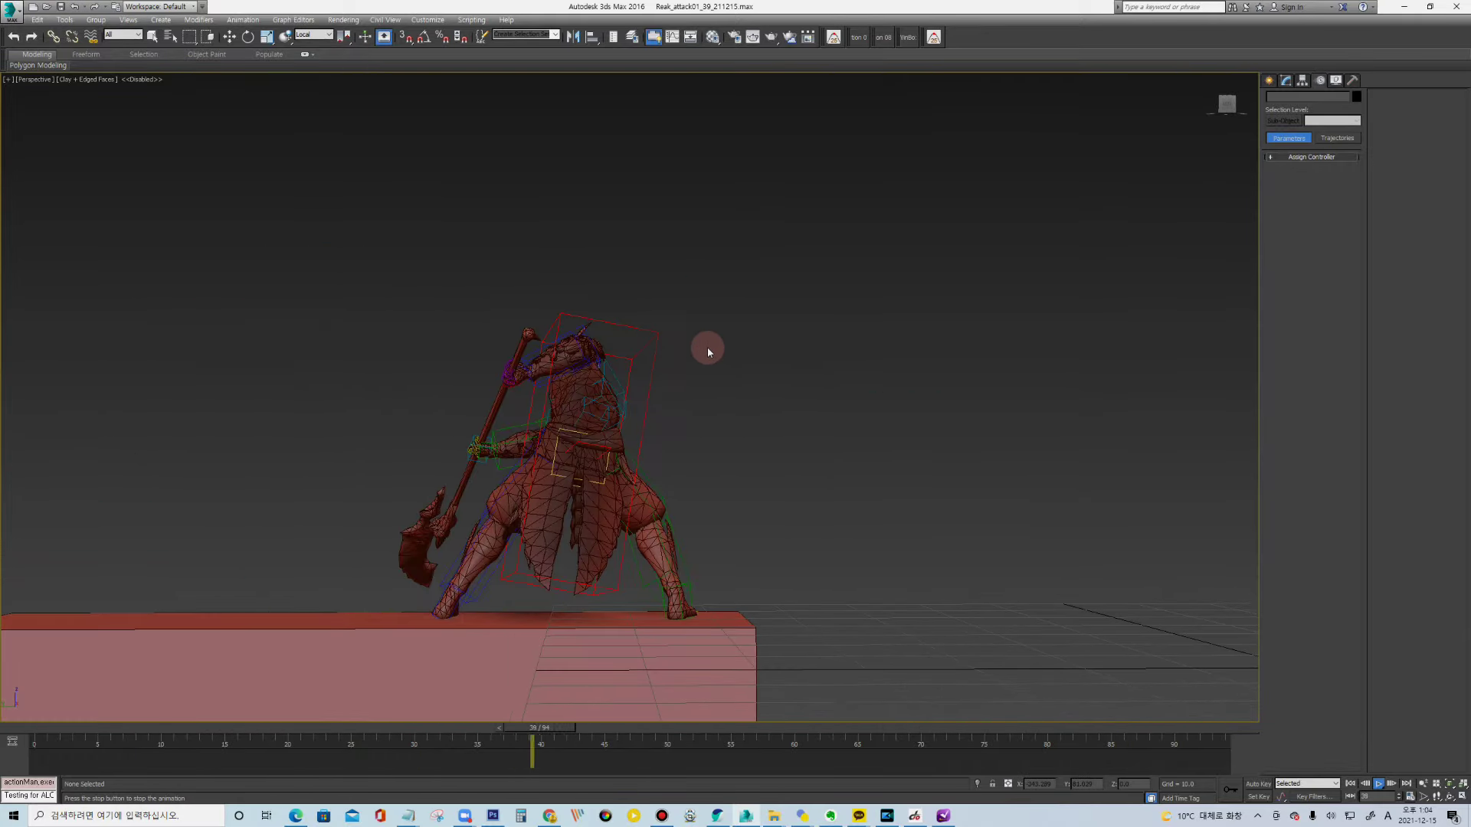
{"action": "key", "text": "n"}
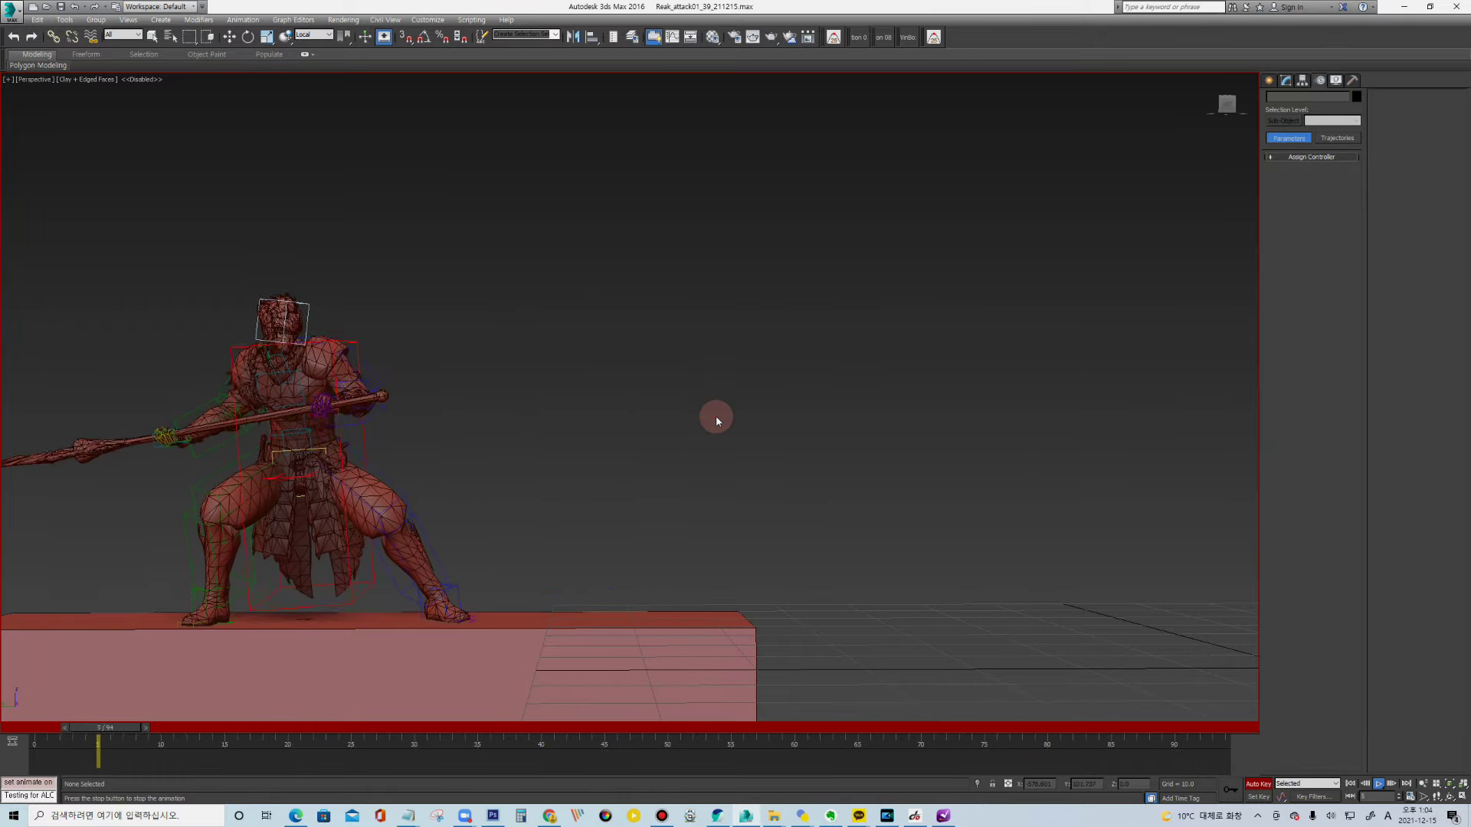
{"action": "key", "text": "slash"}
Select the F_cloth bone set and scrub back to around frame 13
{"action": "key", "text": "alt+q"}
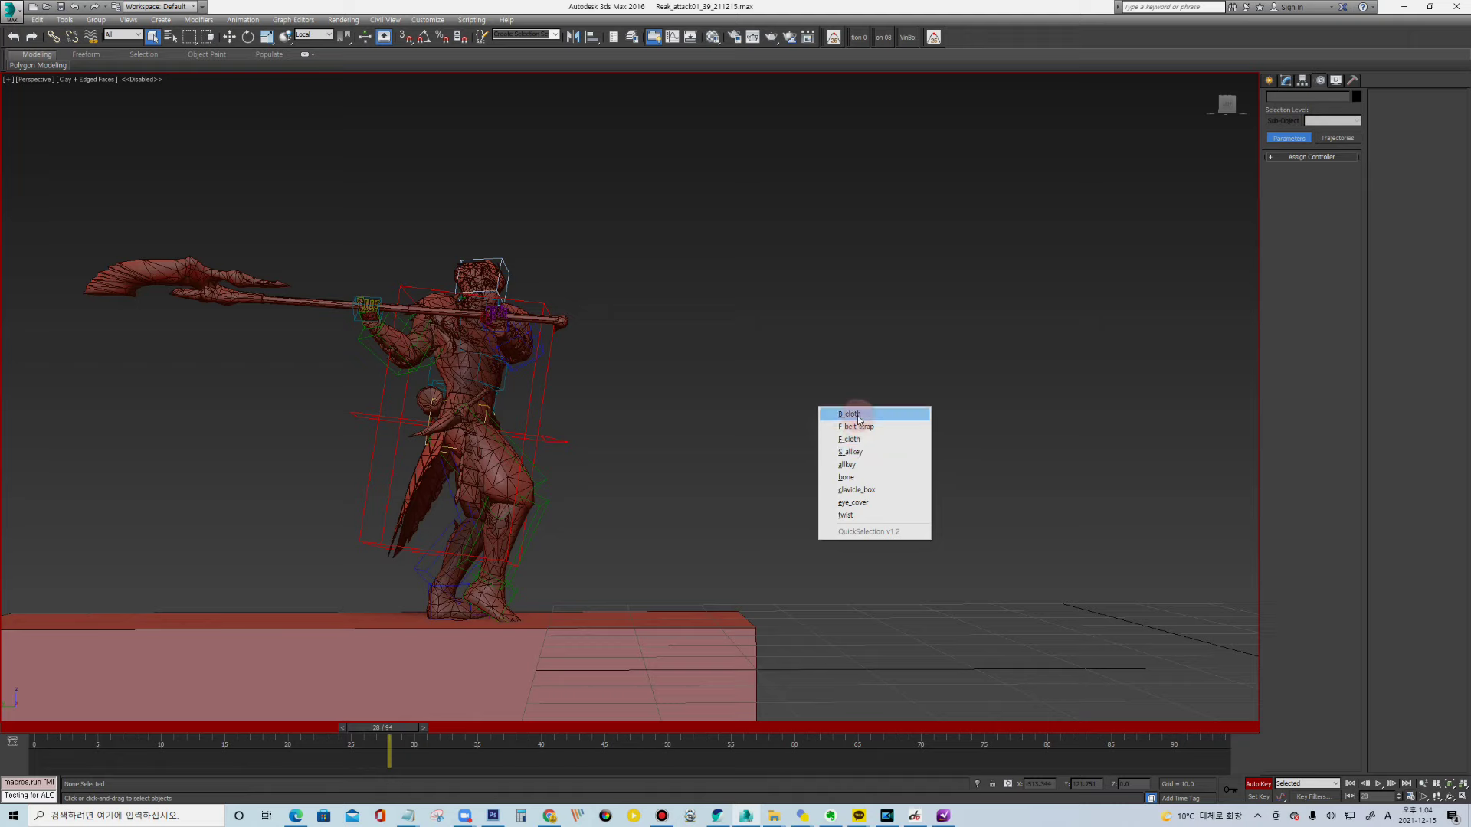
{"action": "left_click", "coordinate": [859, 444]}
{"action": "left_click", "coordinate": [1306, 122]}
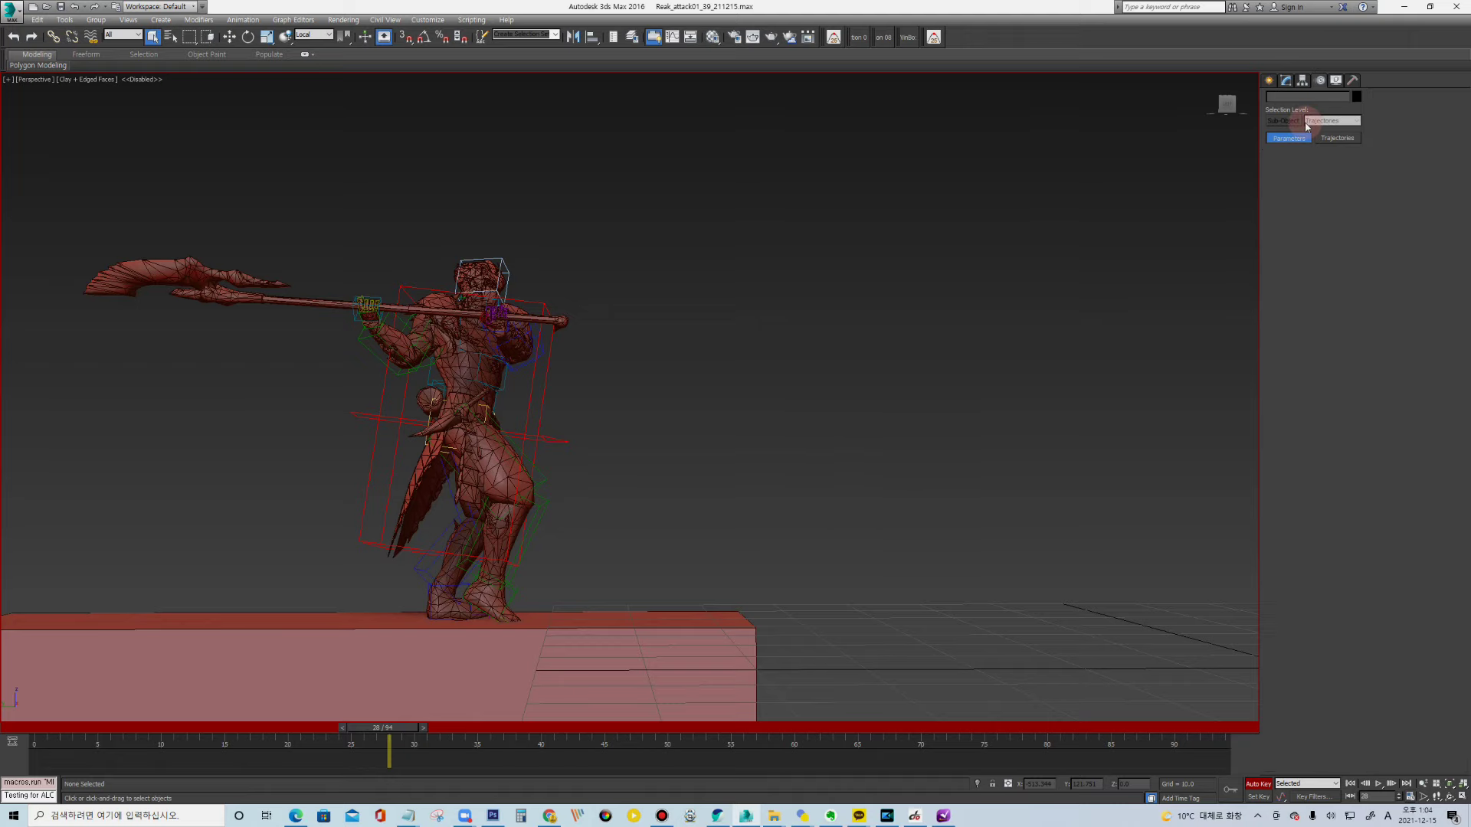
{"action": "left_click_drag", "start_coordinate": [55, 733], "coordinate": [224, 745]}
Frame the warrior and rotate the left forearm about 42 degrees
{"action": "key", "text": "q"}
{"action": "key", "text": "z"}
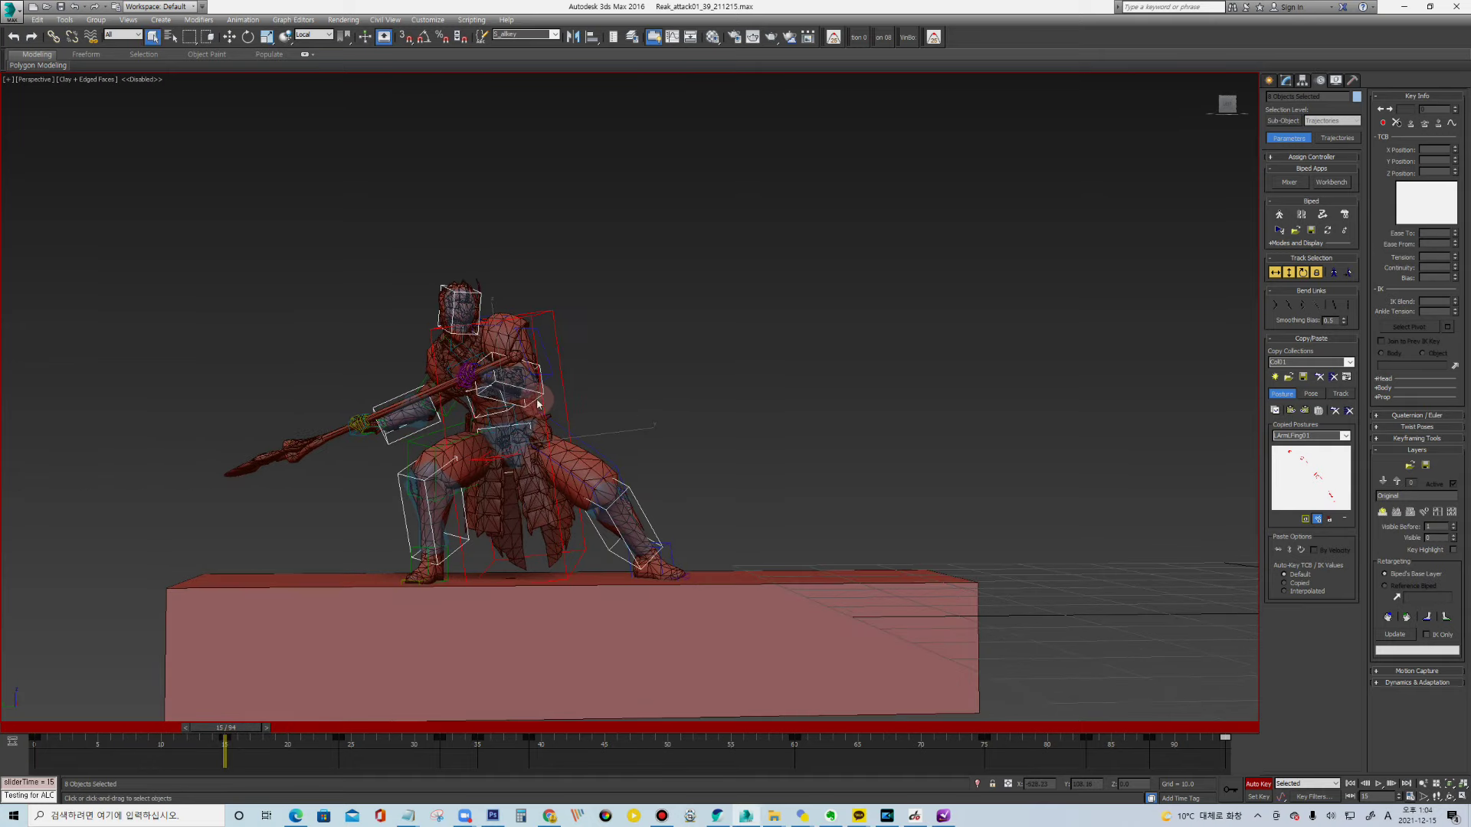
{"action": "scroll", "coordinate": [570, 415], "scroll_direction": "up", "scroll_amount": 3}
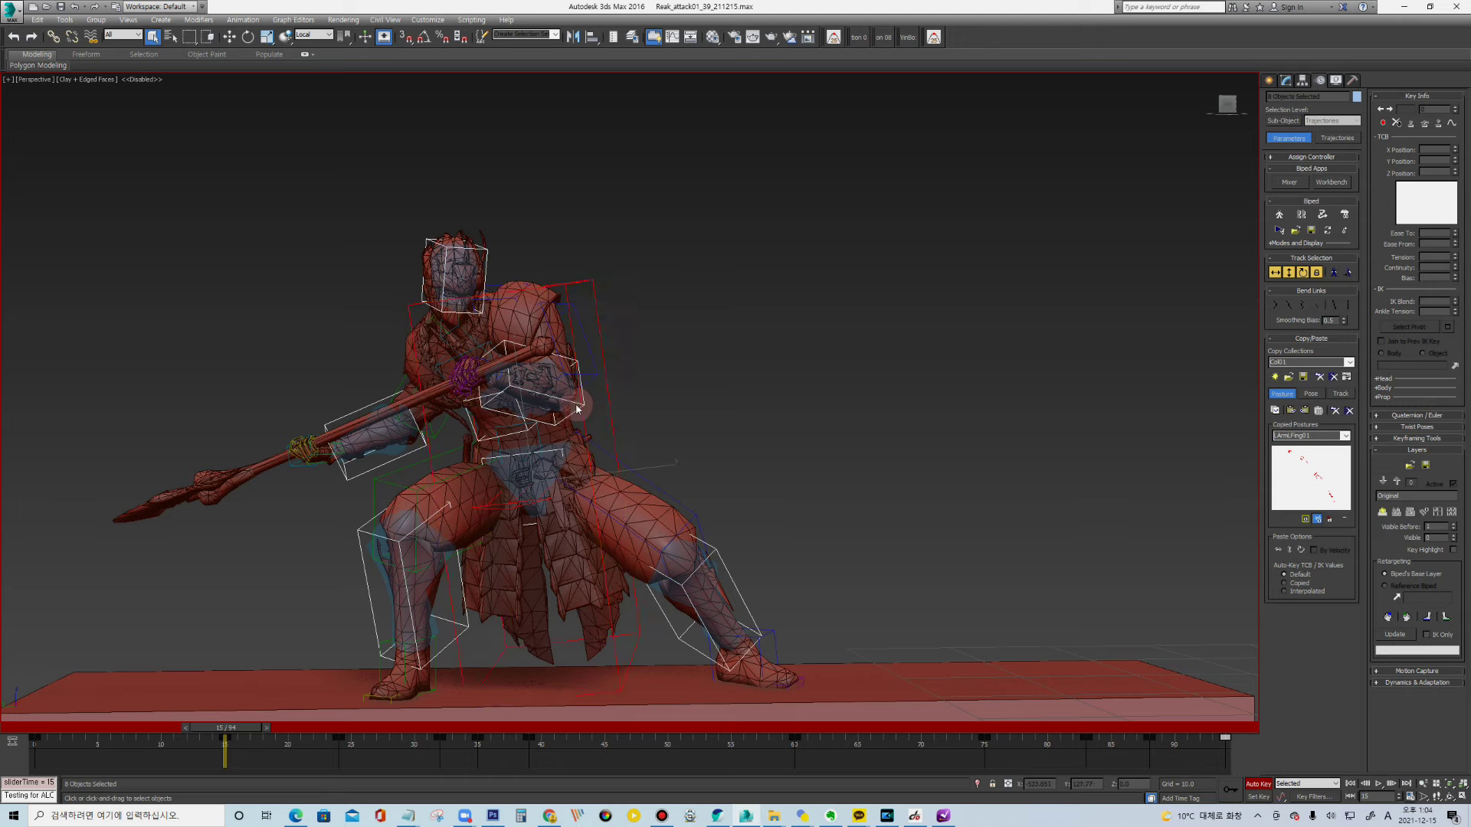
{"action": "left_click", "coordinate": [573, 402]}
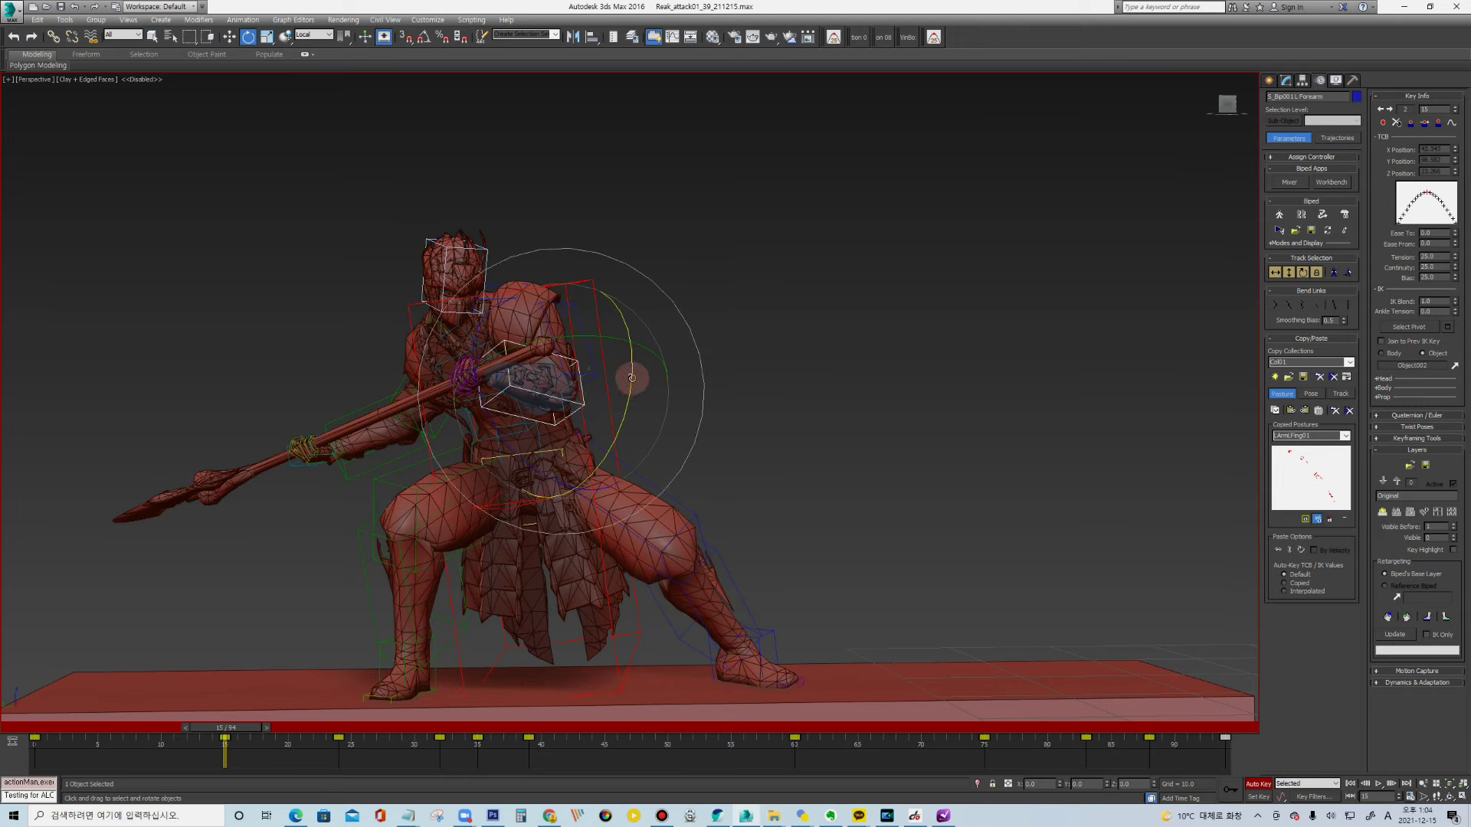
{"action": "left_click_drag", "start_coordinate": [632, 377], "coordinate": [604, 328]}
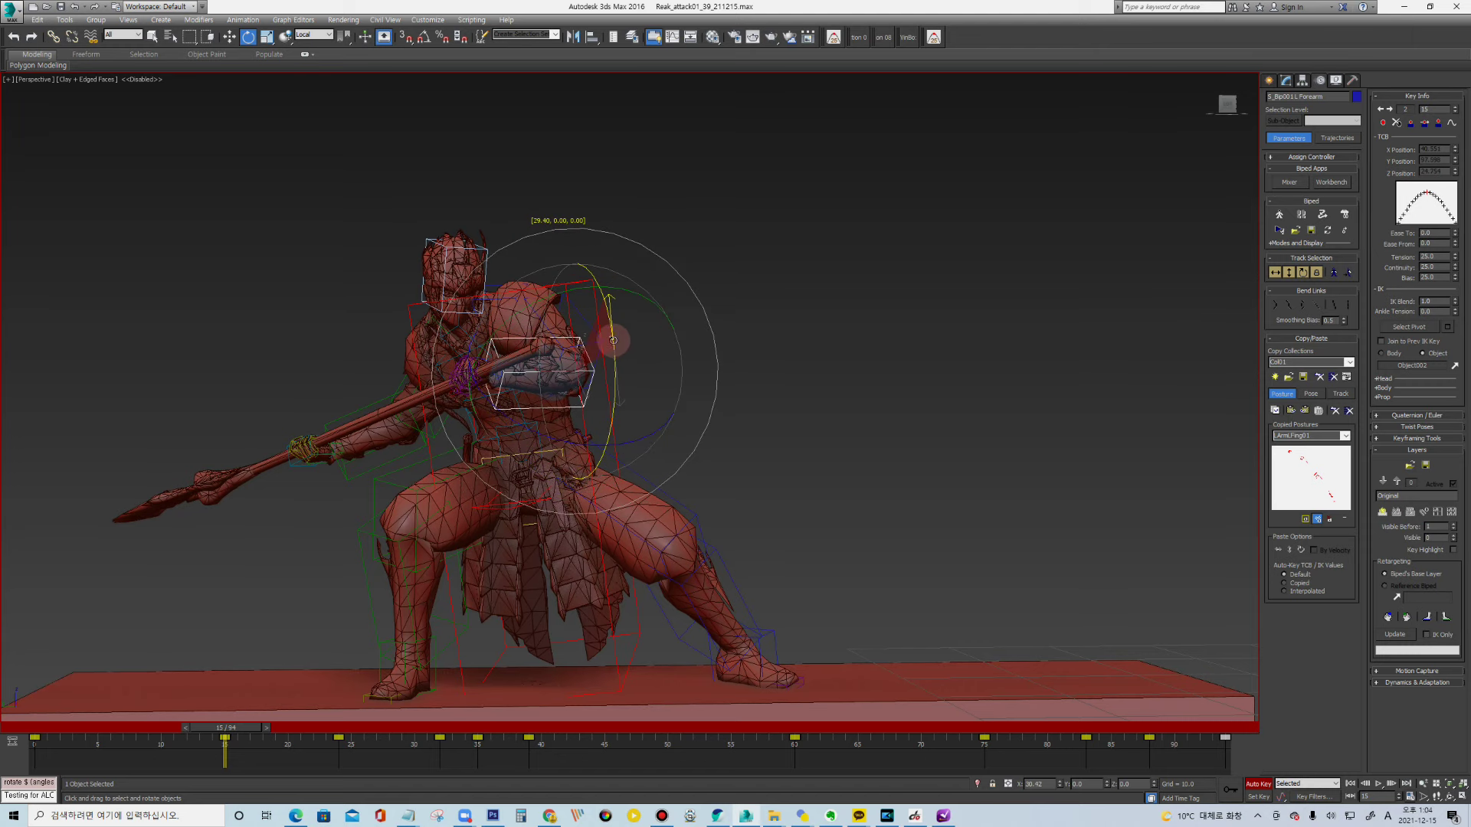
Tilt the warrior's head at frame 15
{"action": "left_click", "coordinate": [572, 324]}
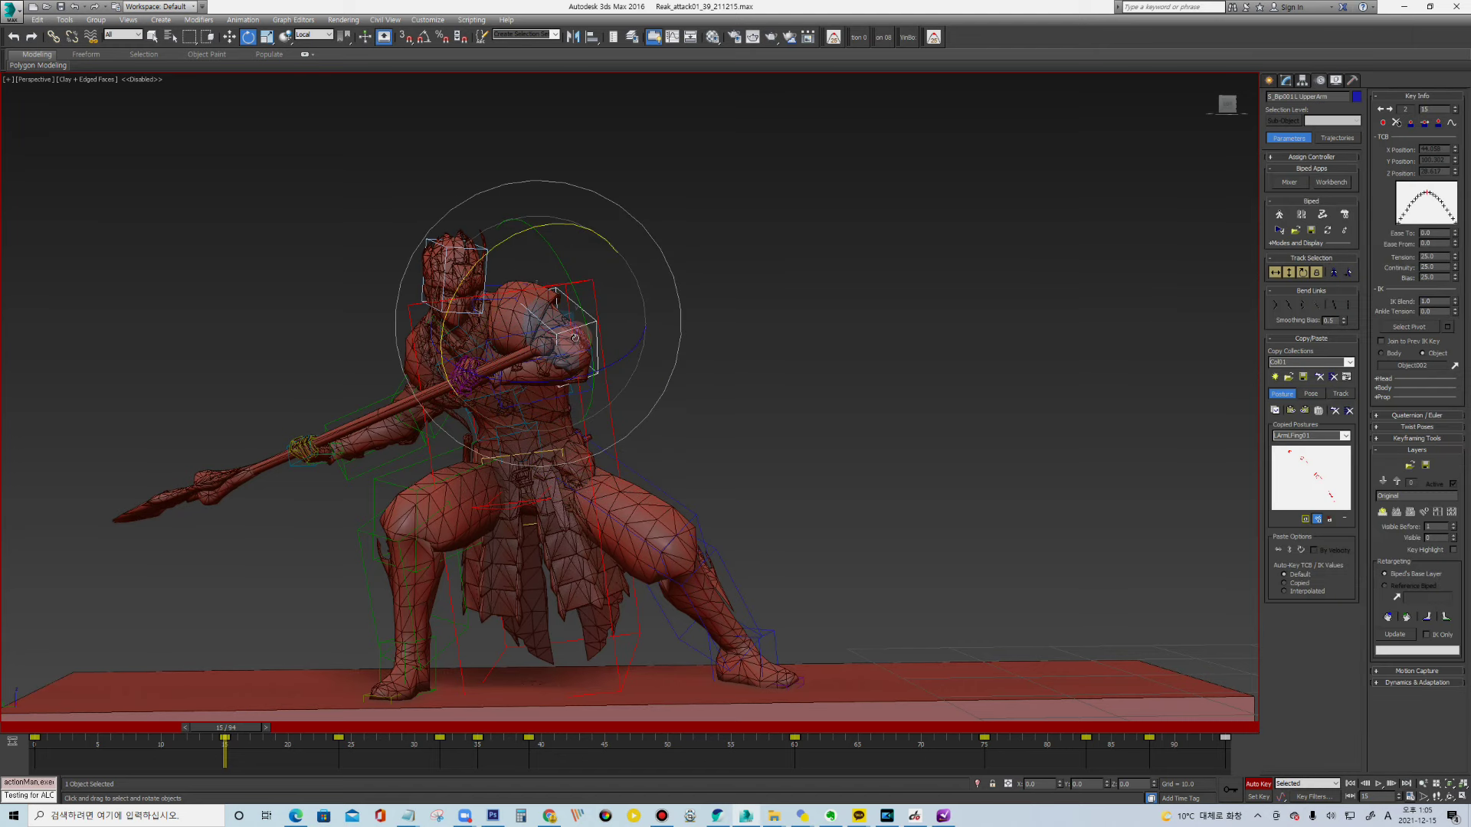
{"action": "left_click", "coordinate": [528, 266]}
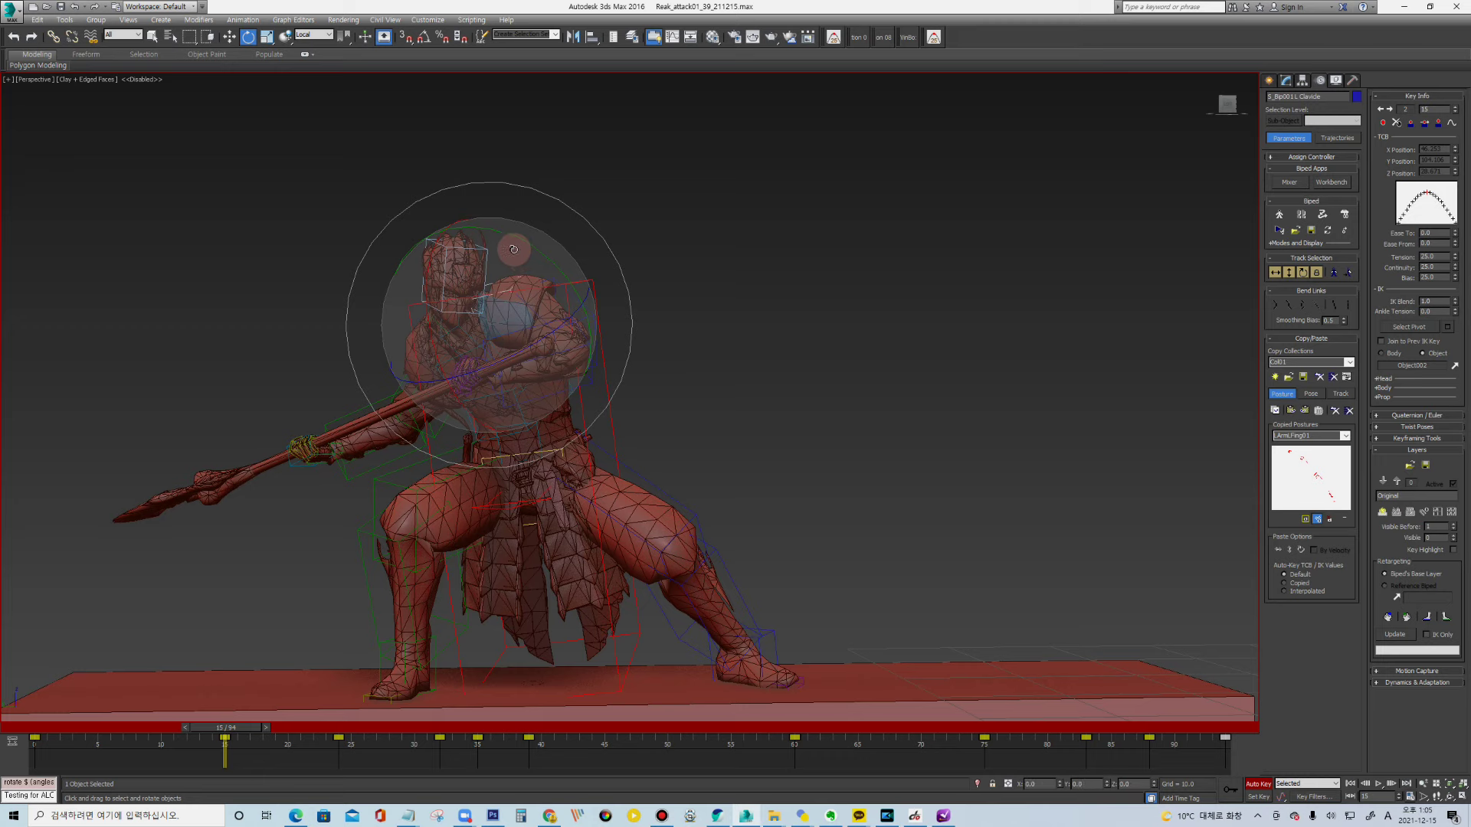
{"action": "left_click", "coordinate": [482, 250]}
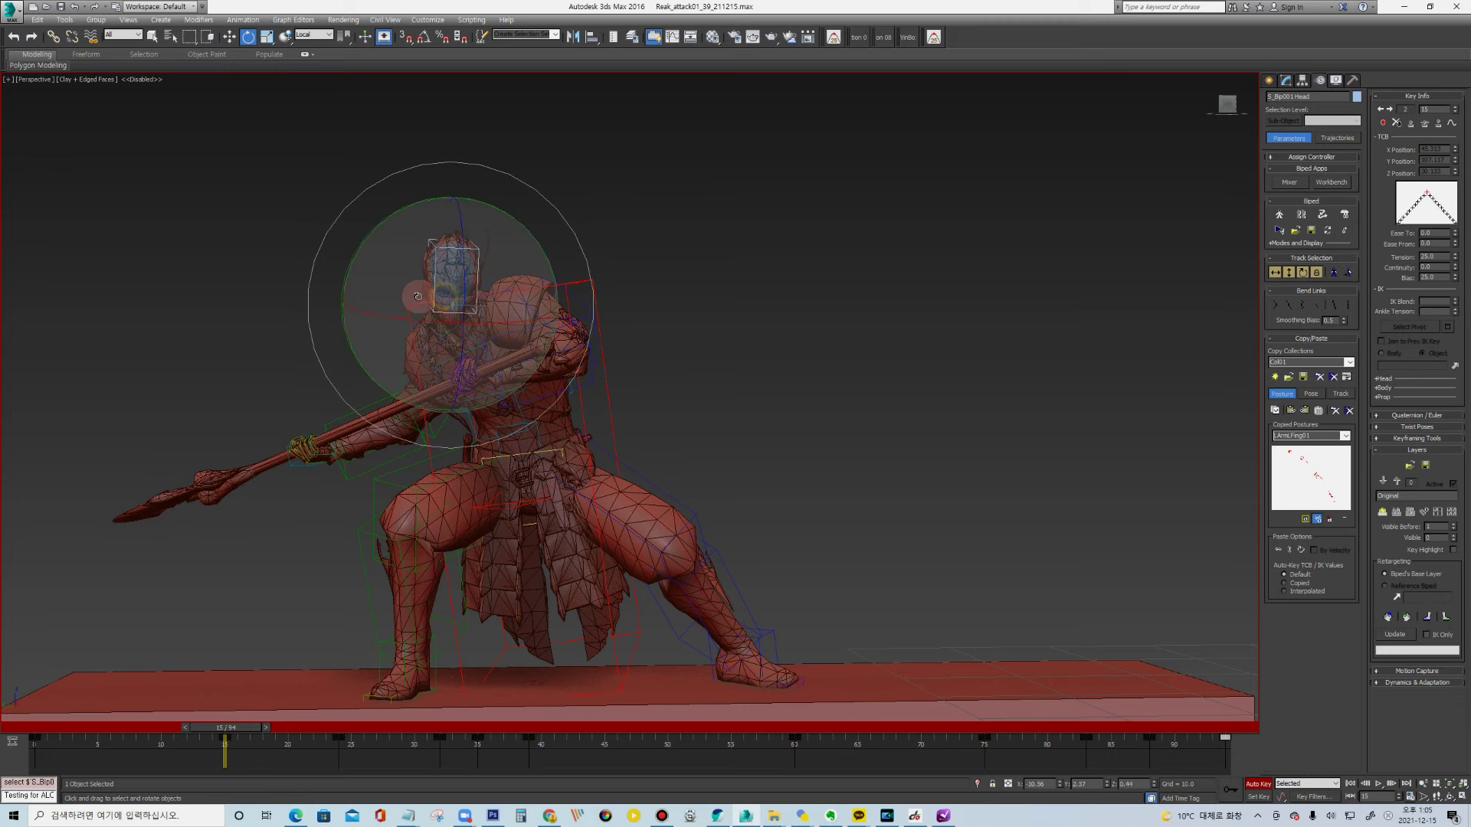
{"action": "left_click_drag", "start_coordinate": [417, 296], "coordinate": [405, 236]}
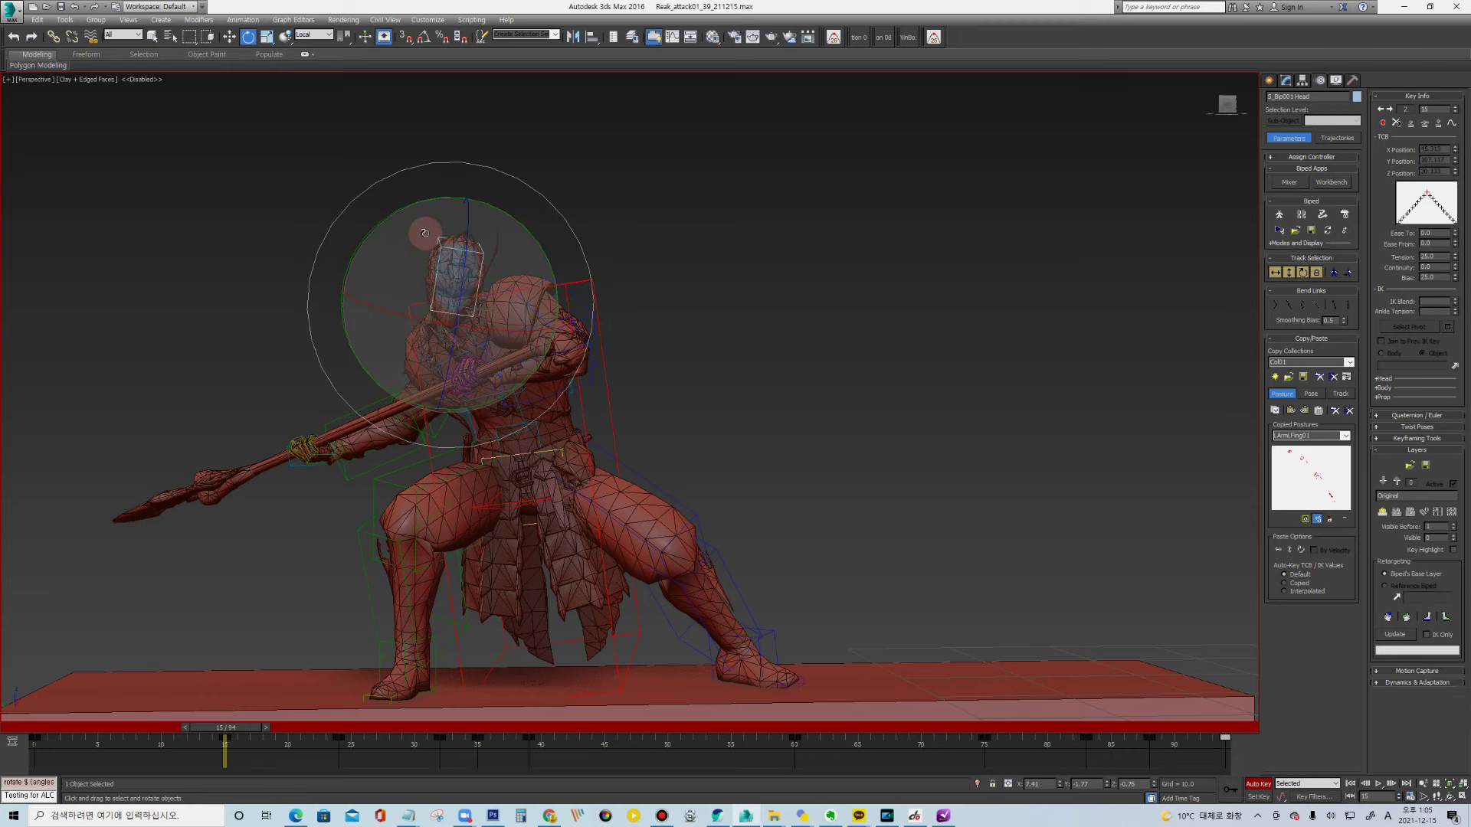
Slide the right foot along world Y, then return to frame 8
{"action": "left_click", "coordinate": [1291, 273]}
{"action": "mouse_move", "coordinate": [225, 747]}
{"action": "left_mouse_down"}
{"action": "mouse_move", "coordinate": [205, 750]}
{"action": "mouse_move", "coordinate": [225, 749]}
{"action": "left_mouse_up"}
{"action": "key", "text": "e"}
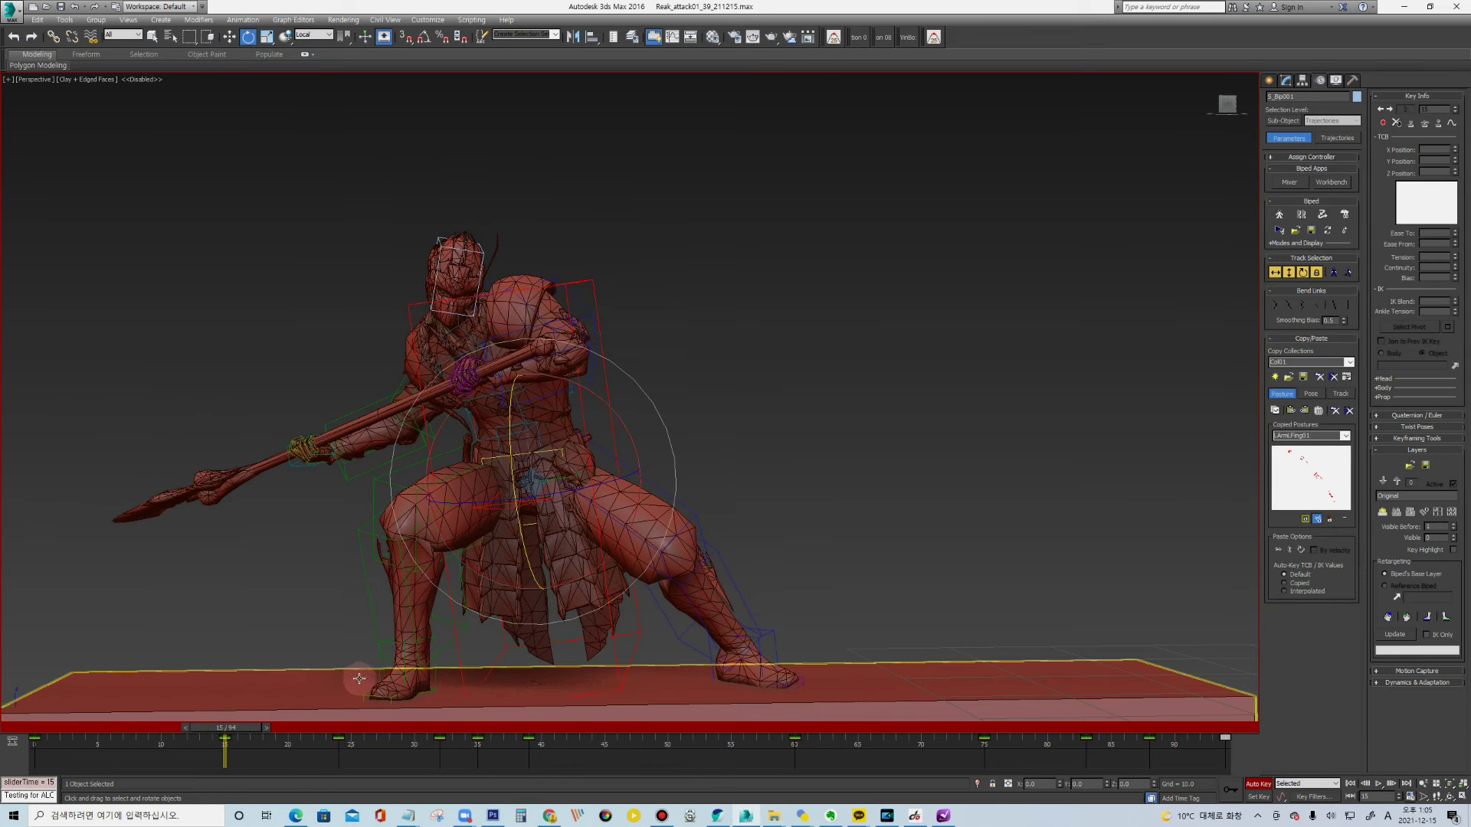
{"action": "left_click", "coordinate": [379, 661]}
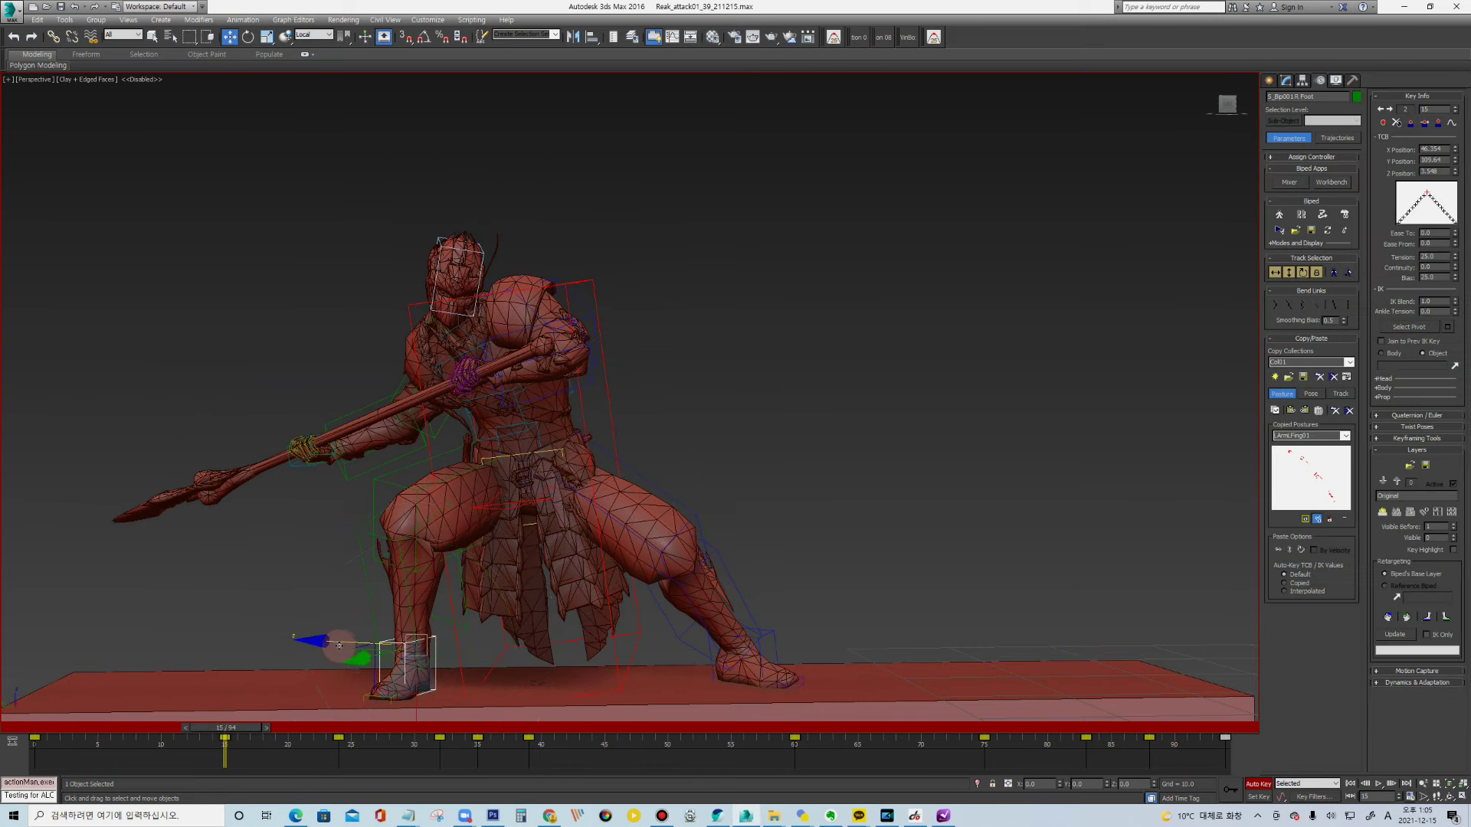
{"action": "right_click", "coordinate": [432, 656]}
{"action": "left_click", "coordinate": [455, 663]}
{"action": "left_click_drag", "start_coordinate": [342, 648], "coordinate": [264, 647]}
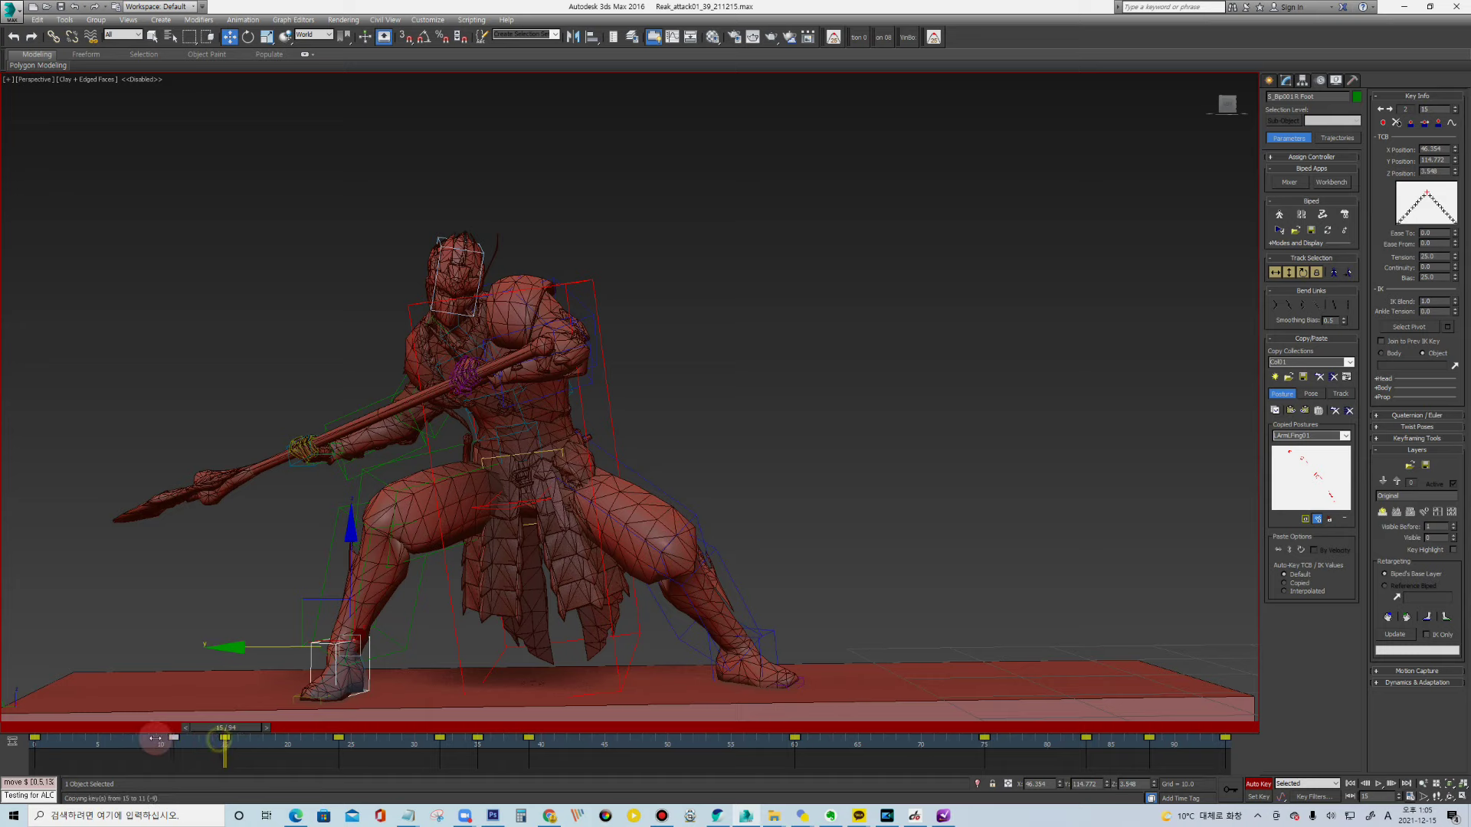
{"action": "left_click_drag", "start_coordinate": [42, 734], "coordinate": [135, 735]}
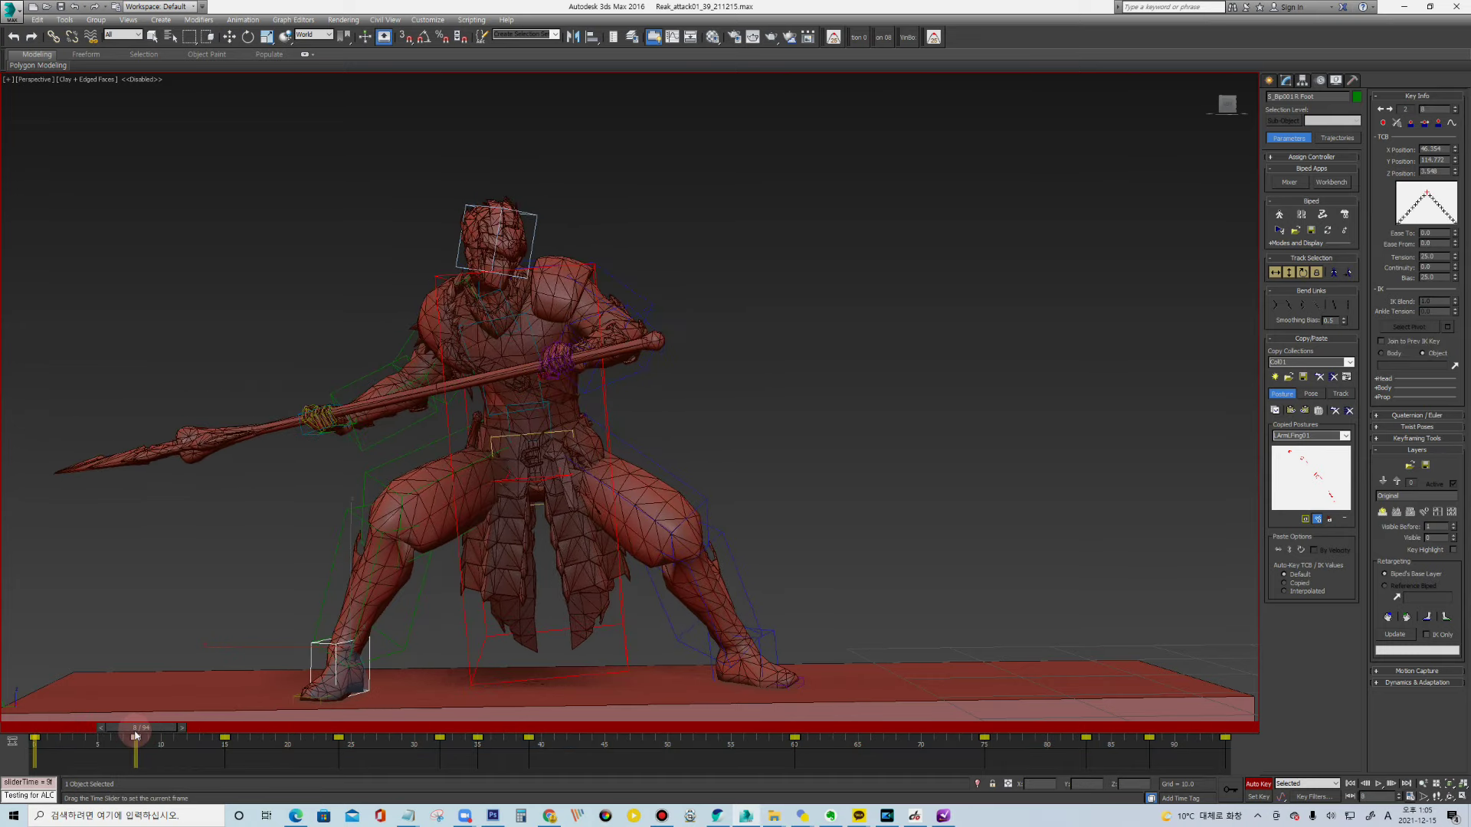
Turn the upper body about 11 degrees from the COM and rotate the spine further right
{"action": "left_click", "coordinate": [1301, 272]}
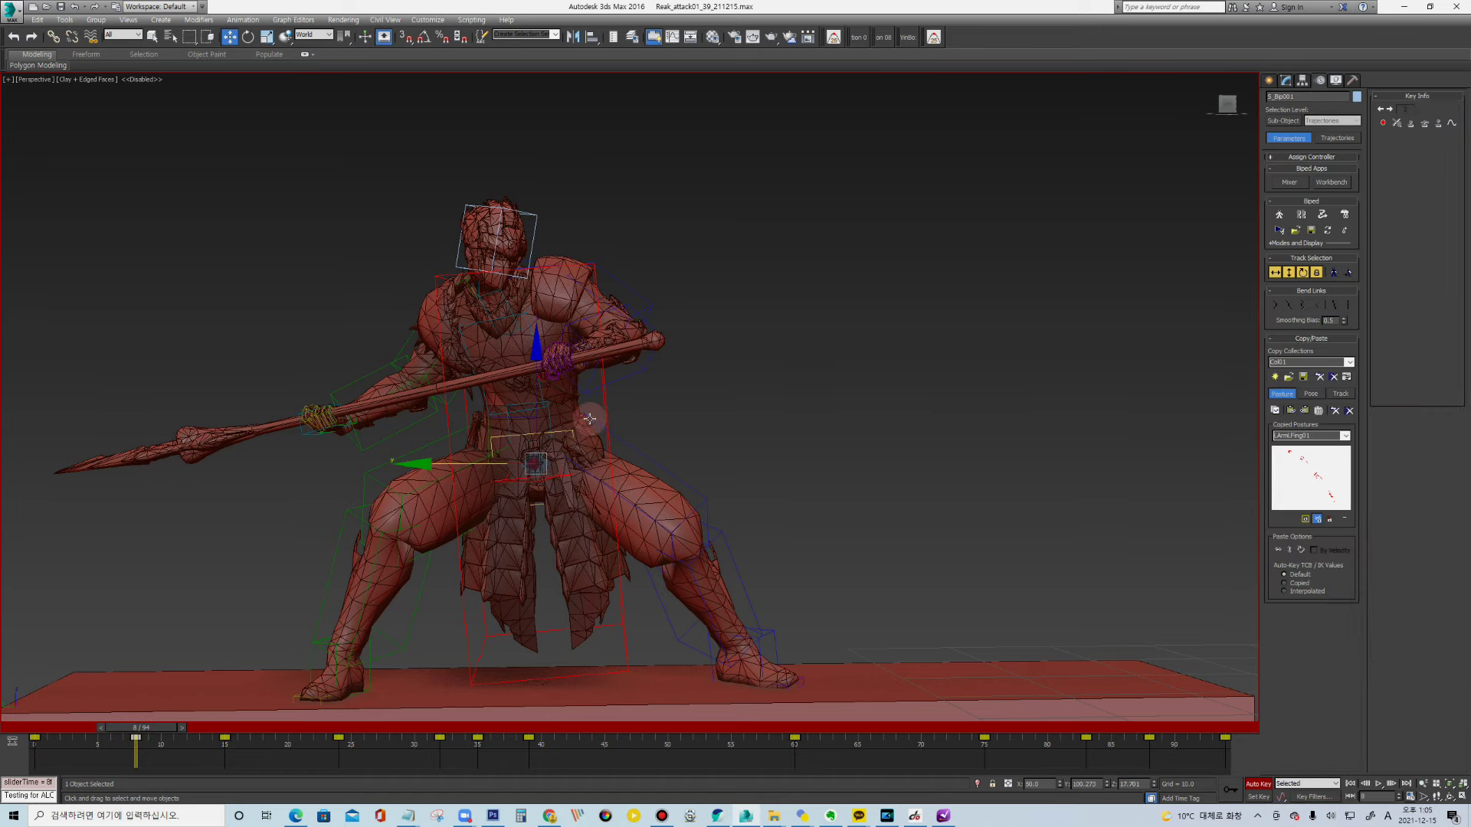
{"action": "left_click_drag", "start_coordinate": [587, 372], "coordinate": [600, 377]}
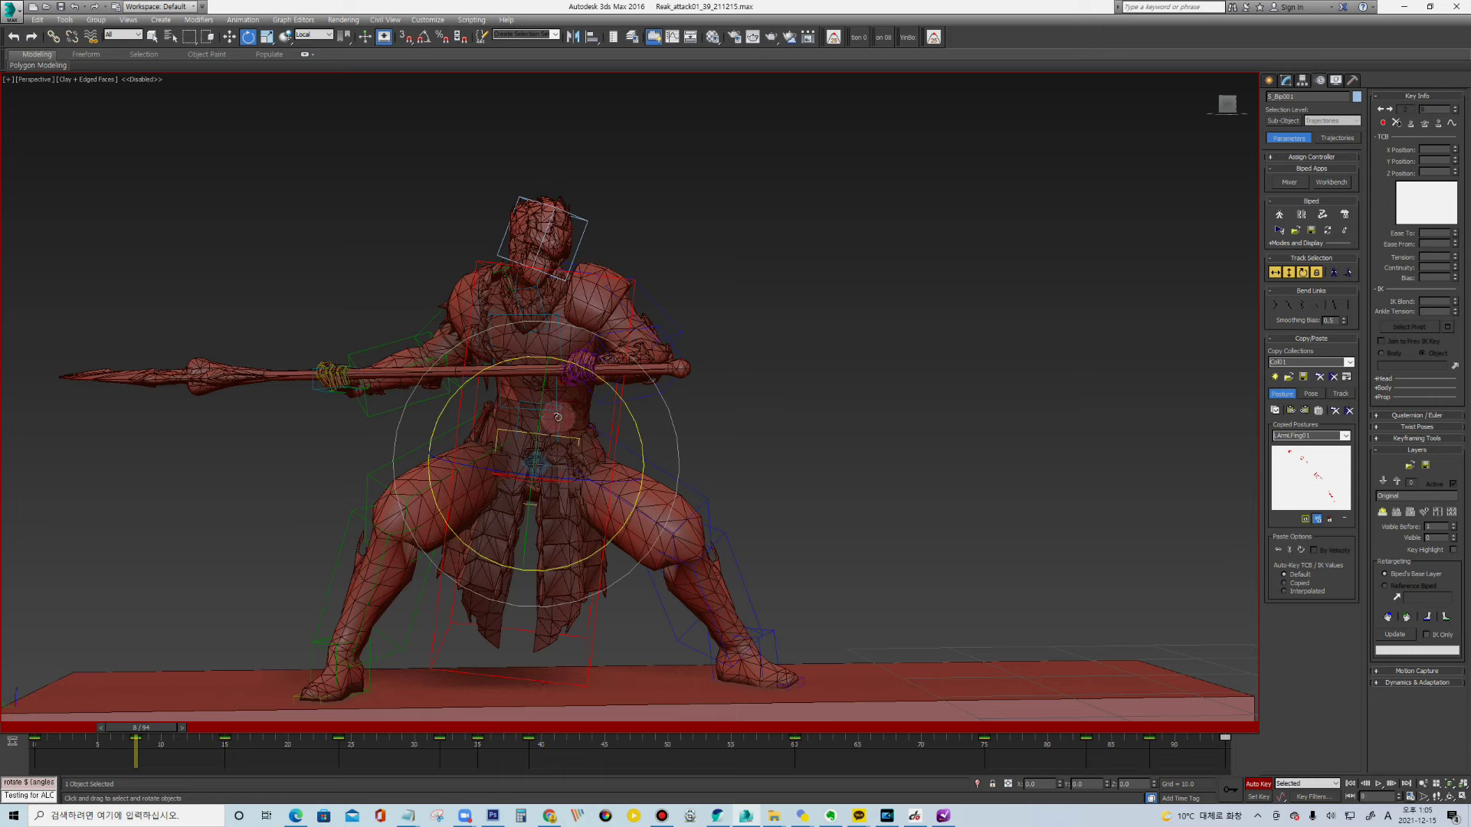
{"action": "left_click", "coordinate": [558, 383], "text": "ctrl"}
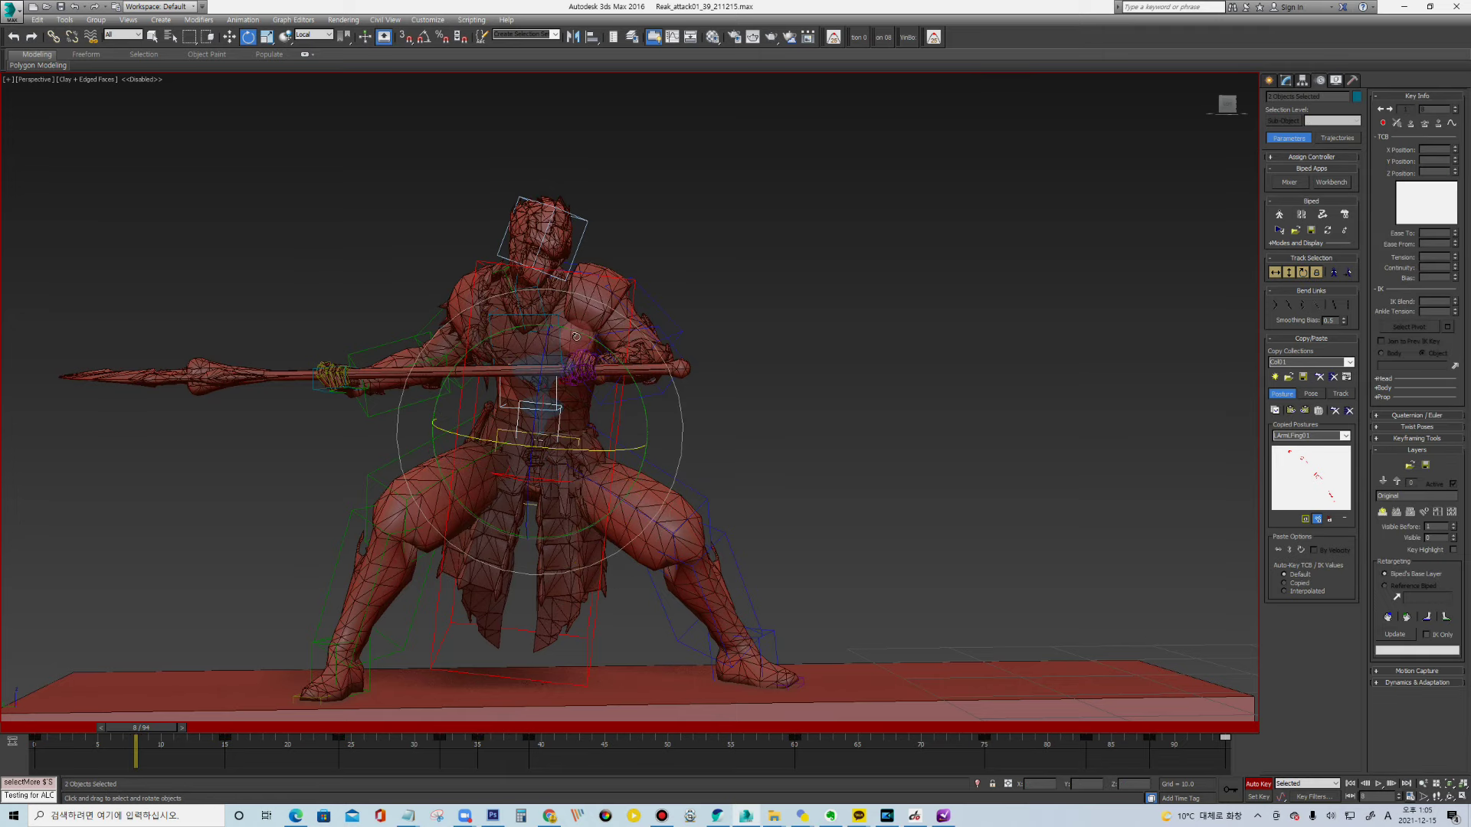
{"action": "left_click_drag", "start_coordinate": [576, 335], "coordinate": [644, 228]}
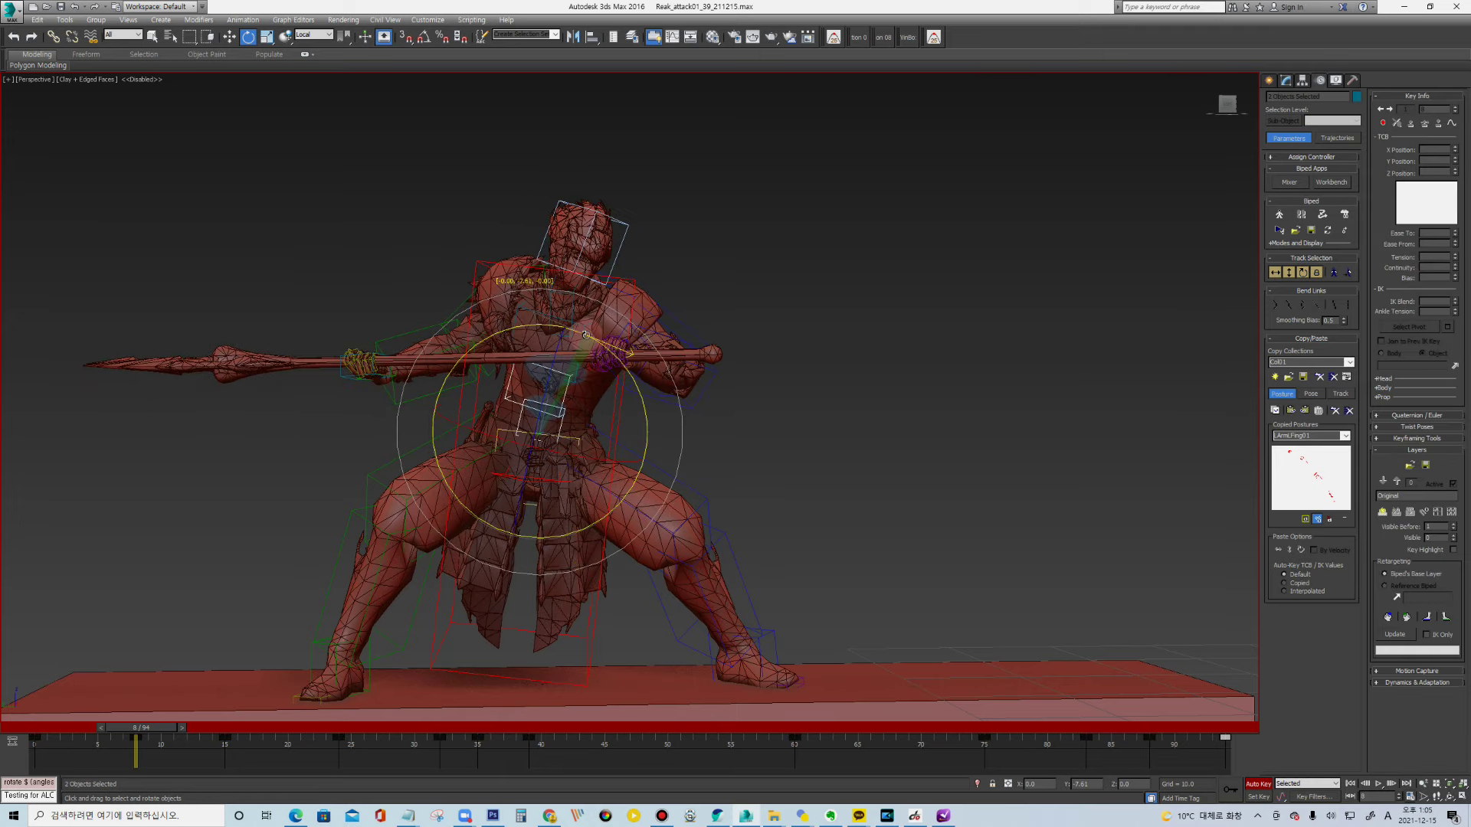
Rotate the right forearm to tilt the spear upward
{"action": "left_click", "coordinate": [613, 250]}
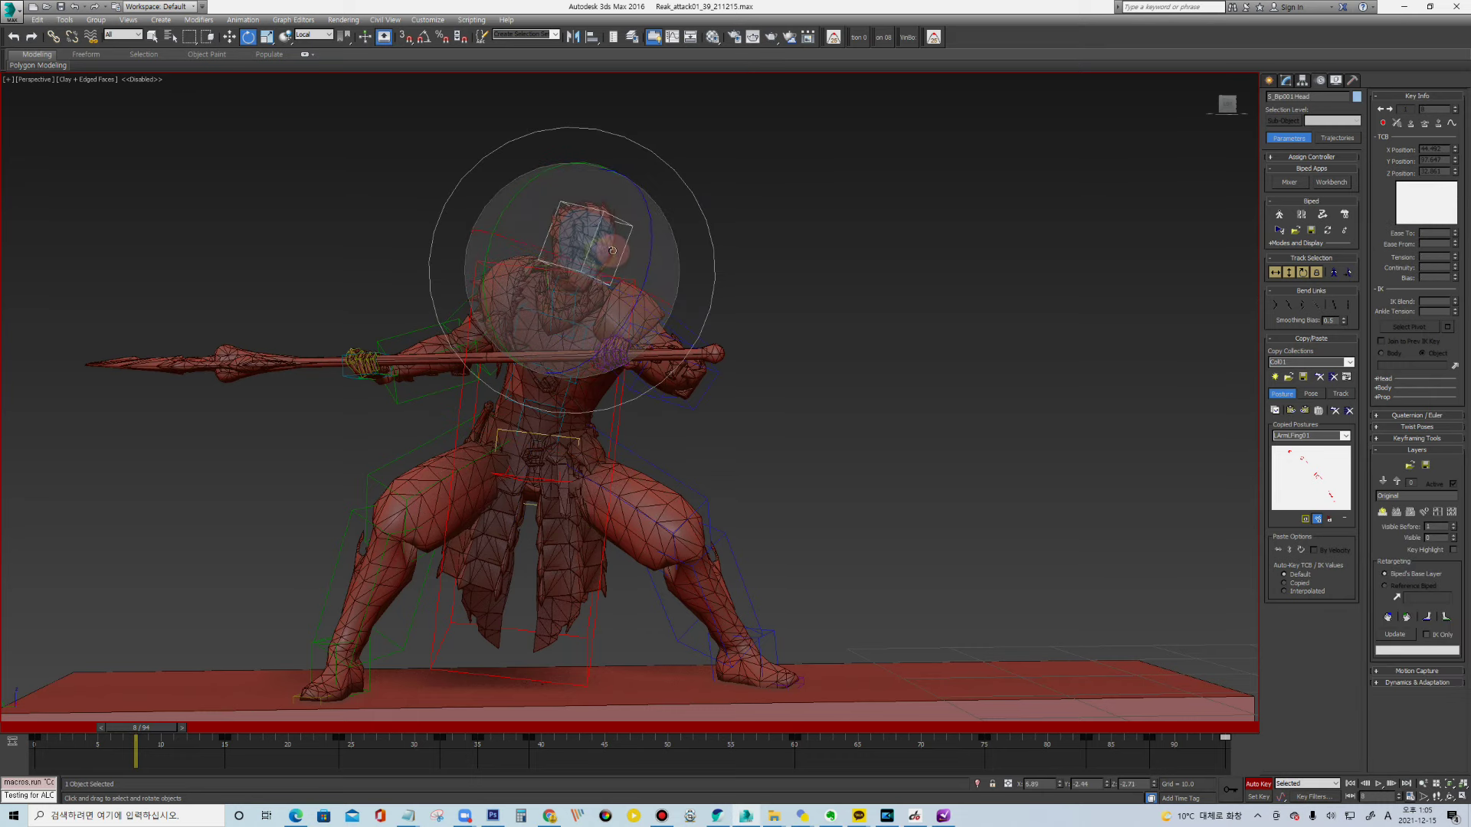
{"action": "left_click", "coordinate": [539, 293]}
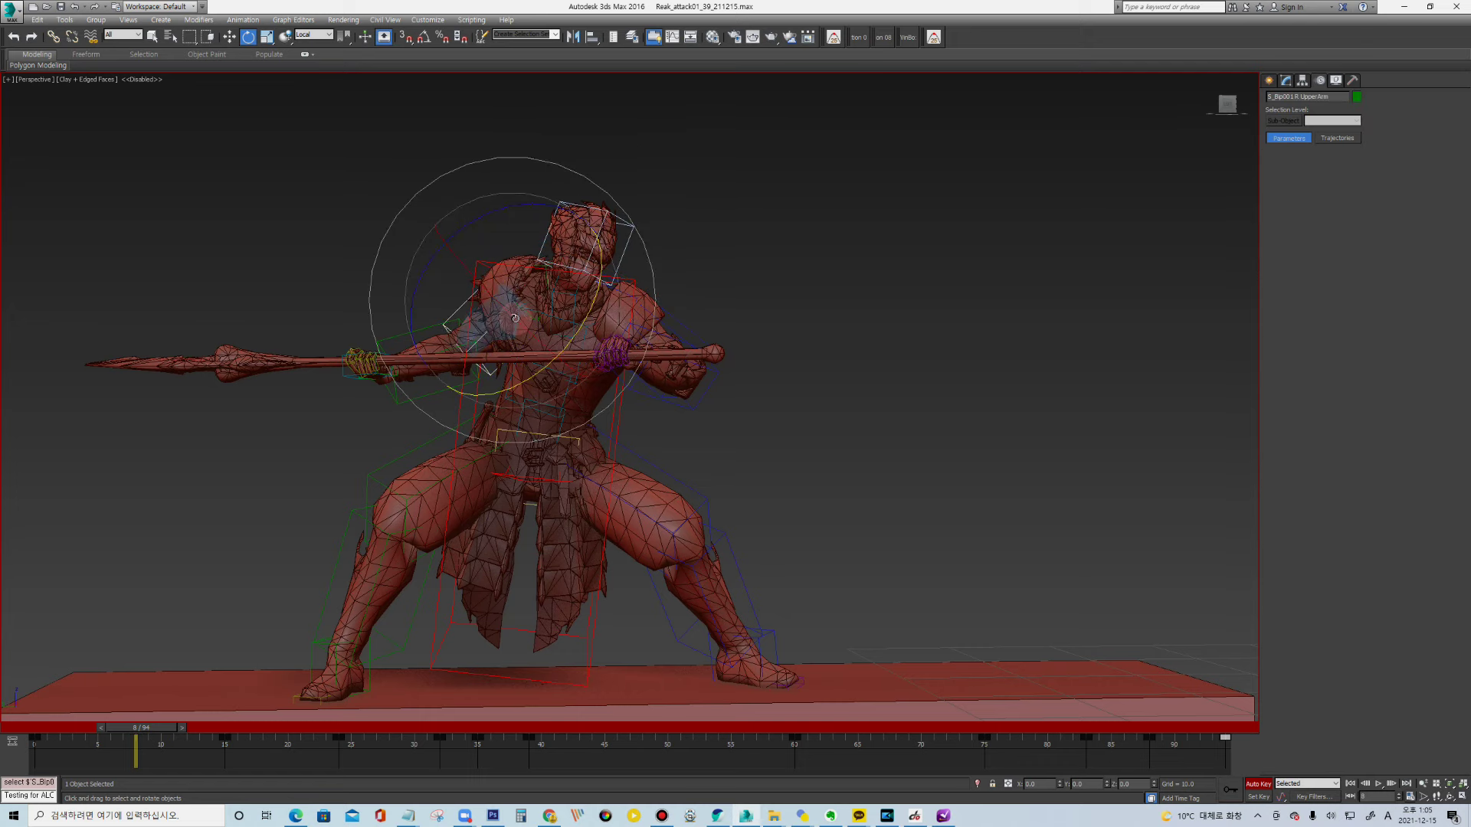
{"action": "left_click", "coordinate": [498, 310]}
{"action": "left_click", "coordinate": [477, 337]}
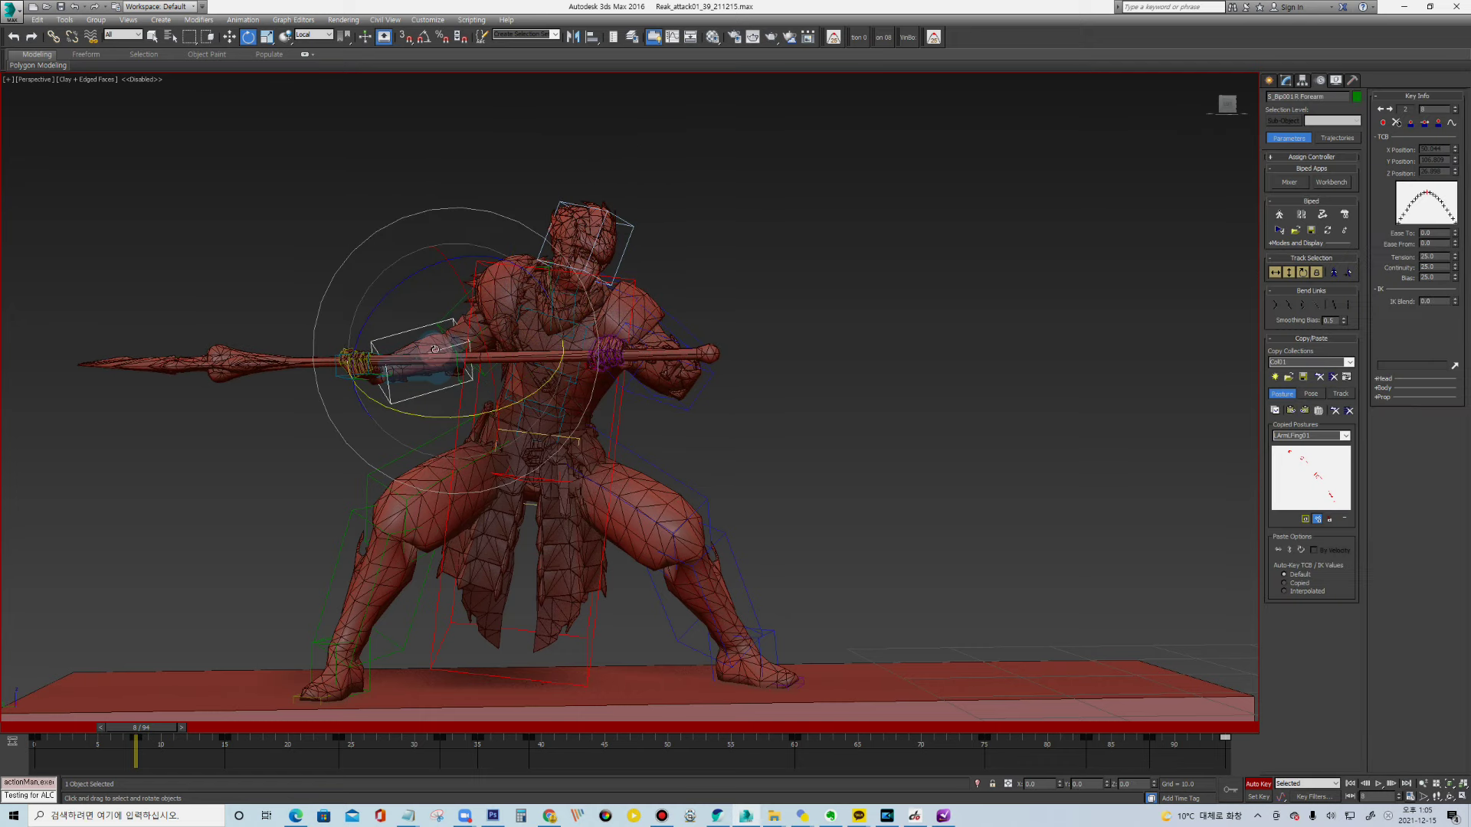
{"action": "left_click_drag", "start_coordinate": [477, 337], "coordinate": [503, 331]}
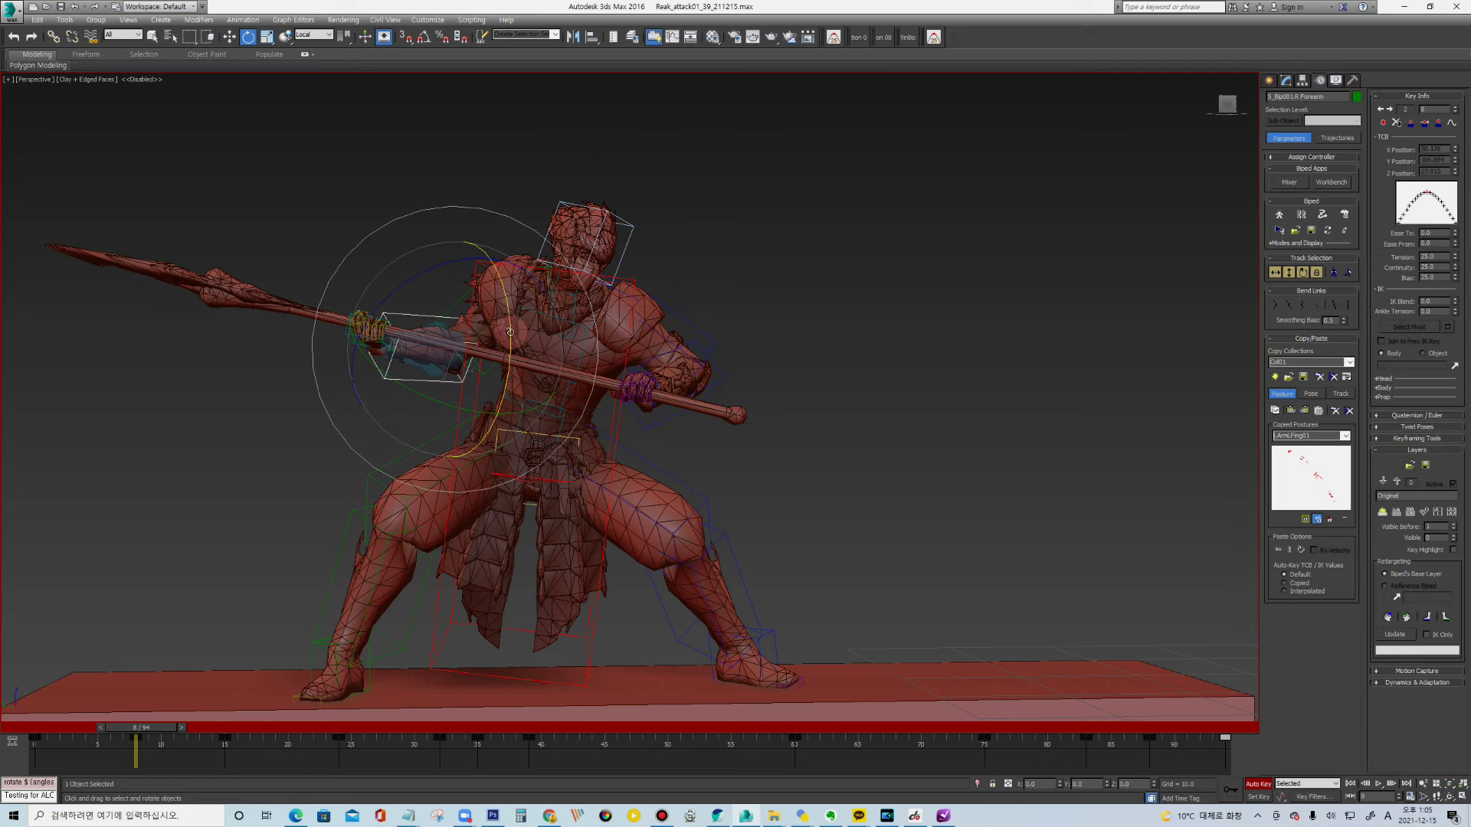
Shift the right arm rightward and rotate the right upper arm to raise the spear
{"action": "key", "text": "Page_Down"}
{"action": "key", "text": "Page_Up"}
{"action": "key", "text": "w"}
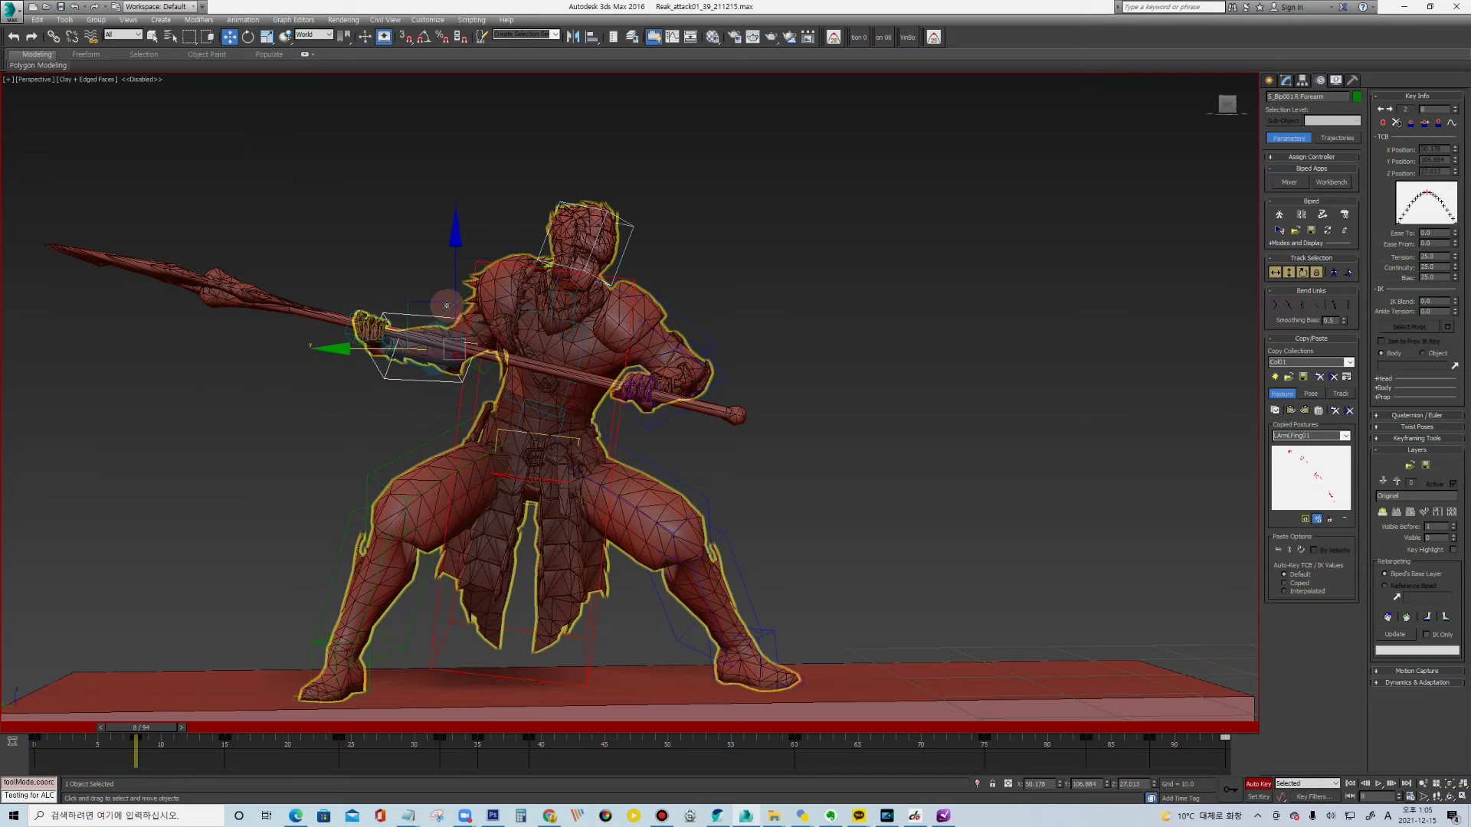
{"action": "left_click_drag", "start_coordinate": [425, 299], "coordinate": [540, 316]}
{"action": "key", "text": "Page_Up"}
{"action": "key", "text": "e"}
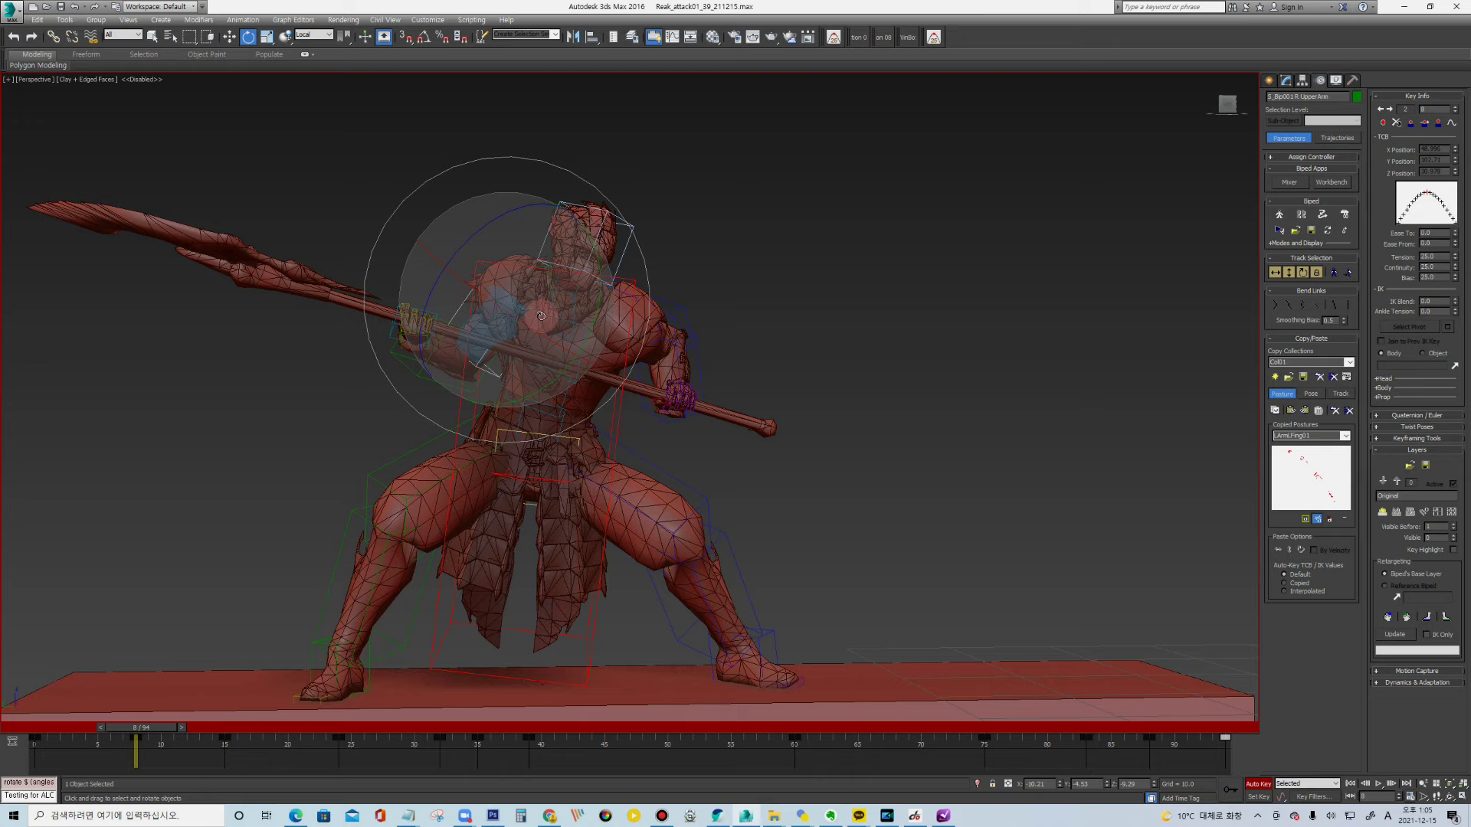
{"action": "left_click_drag", "start_coordinate": [541, 315], "coordinate": [541, 261]}
Lower the right hand and spear, then orbit to a high side angle
{"action": "left_click", "coordinate": [417, 289]}
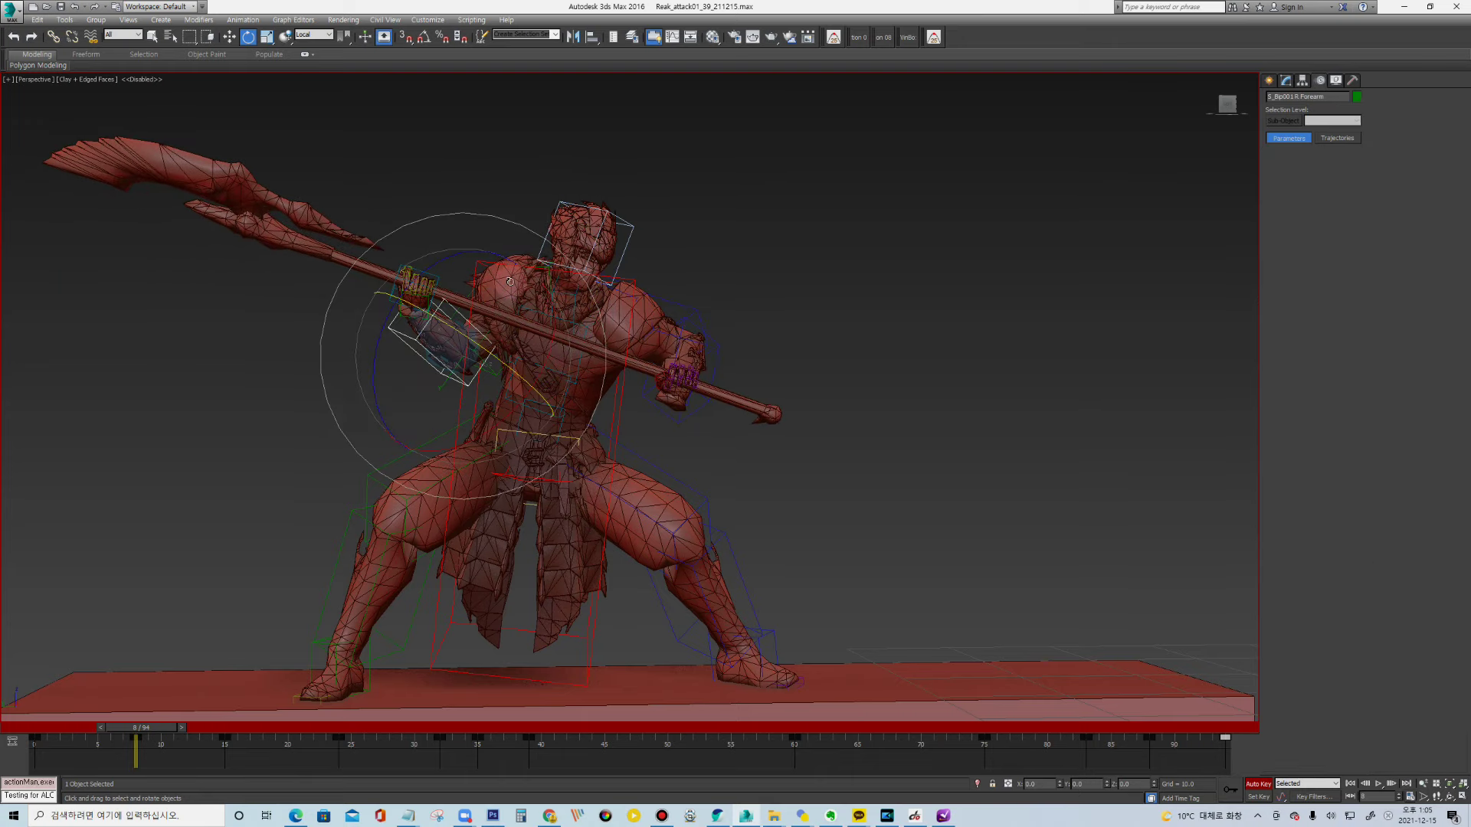
{"action": "key", "text": "w"}
{"action": "left_click_drag", "start_coordinate": [398, 268], "coordinate": [394, 291]}
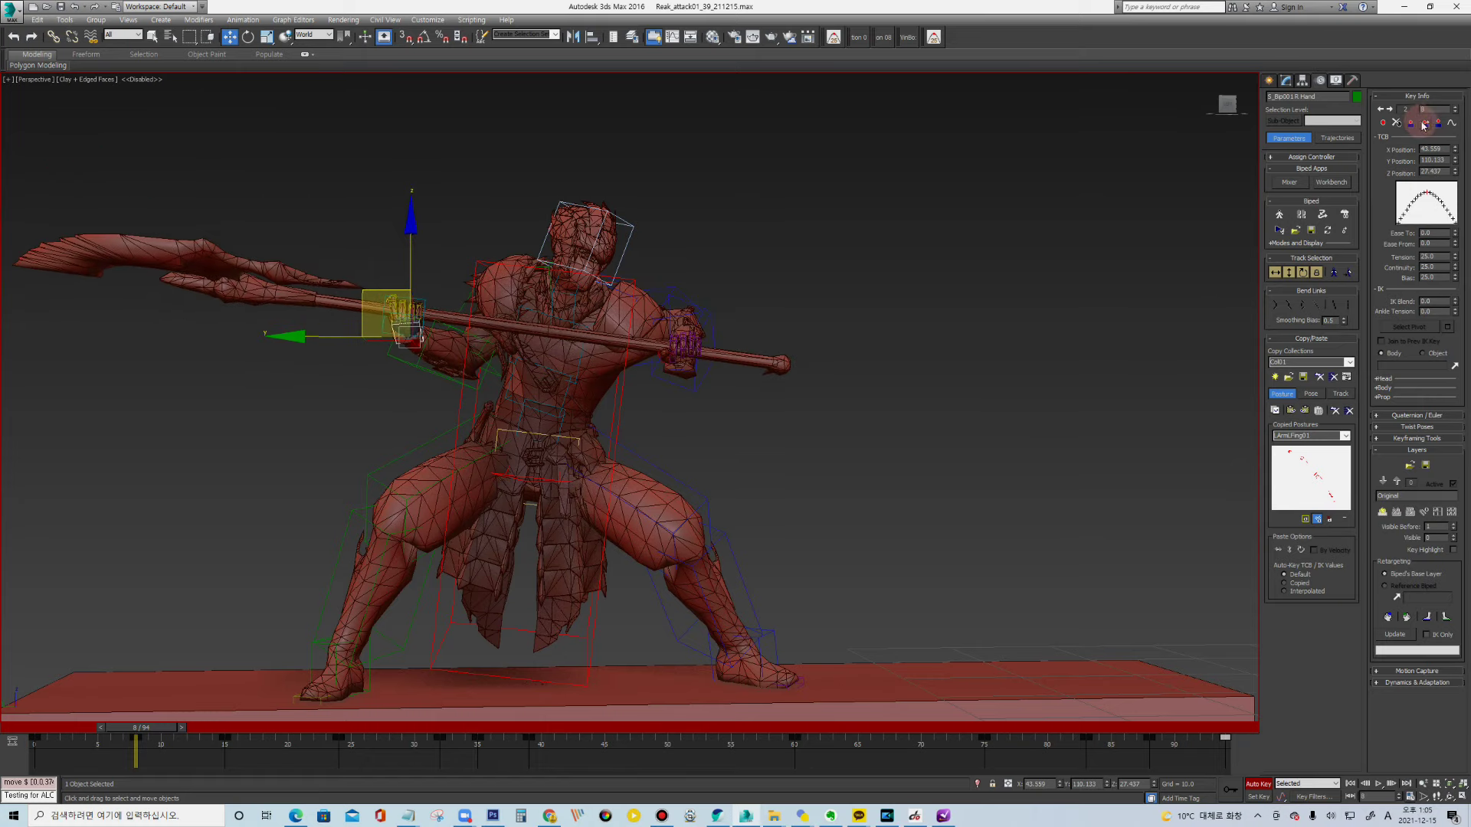
{"action": "left_click_drag", "start_coordinate": [381, 316], "coordinate": [385, 330]}
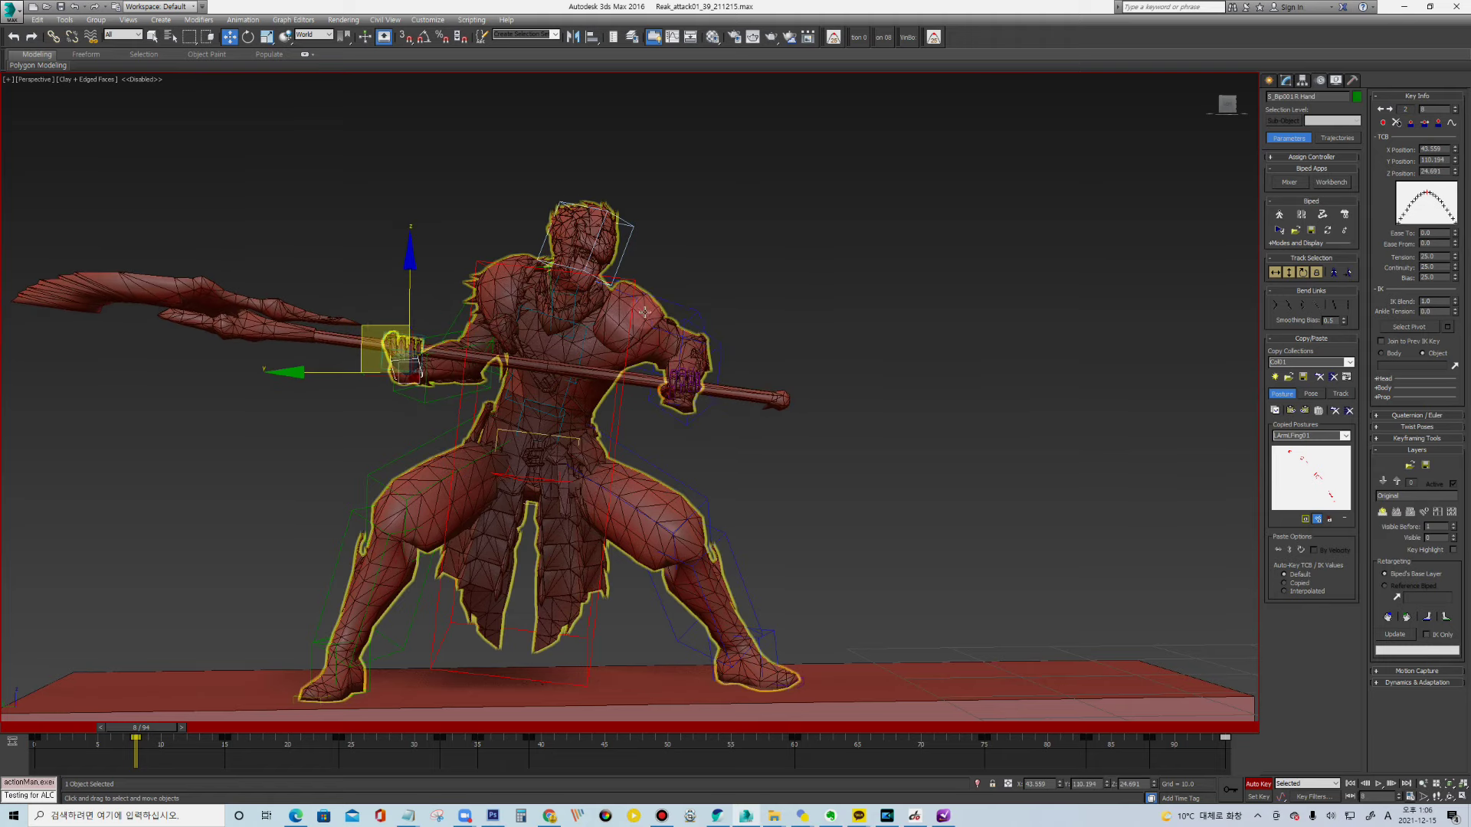
{"action": "mouse_move", "coordinate": [672, 286]}
{"action": "middle_mouse_down", "text": "alt"}
{"action": "mouse_move", "coordinate": [753, 265]}
{"action": "mouse_move", "coordinate": [613, 307]}
{"action": "middle_mouse_up", "text": "alt"}
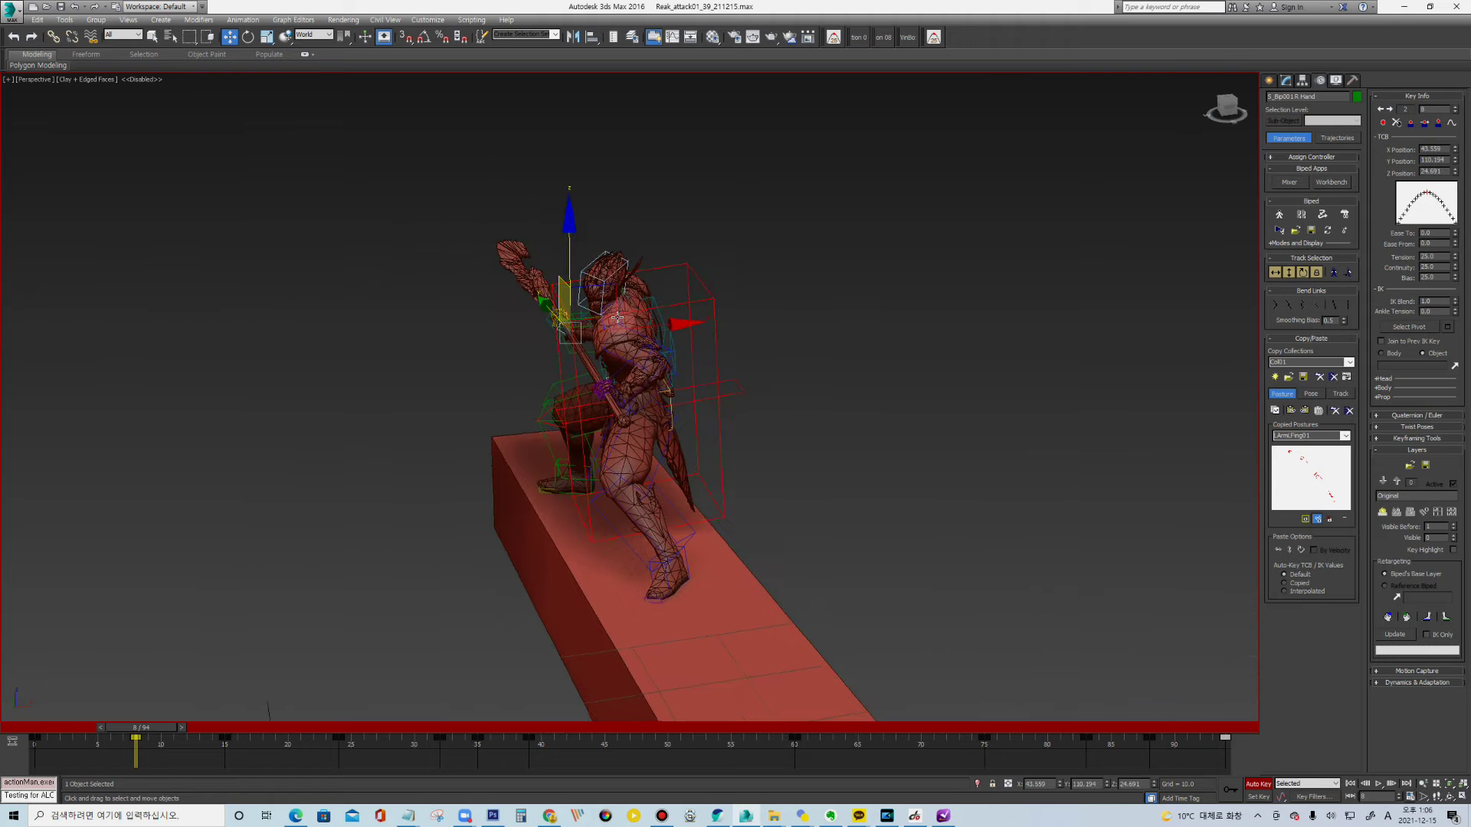
Shift the right hand sideways and rotate it with the spear
{"action": "scroll", "coordinate": [605, 307], "scroll_direction": "up", "scroll_amount": 5}
{"action": "left_click_drag", "start_coordinate": [571, 351], "coordinate": [549, 351]}
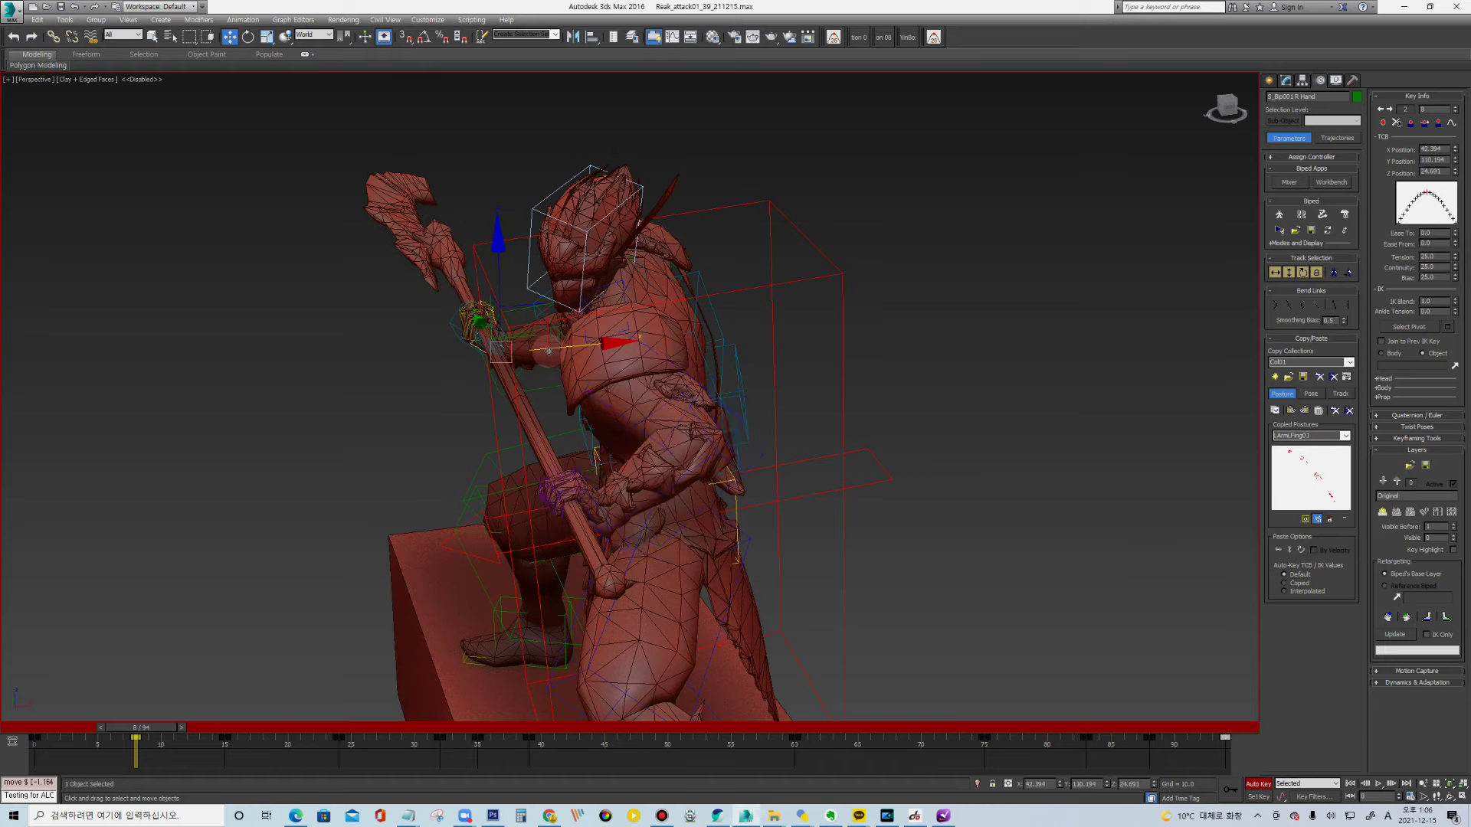
{"action": "key", "text": "e"}
{"action": "left_click_drag", "start_coordinate": [519, 411], "coordinate": [525, 416]}
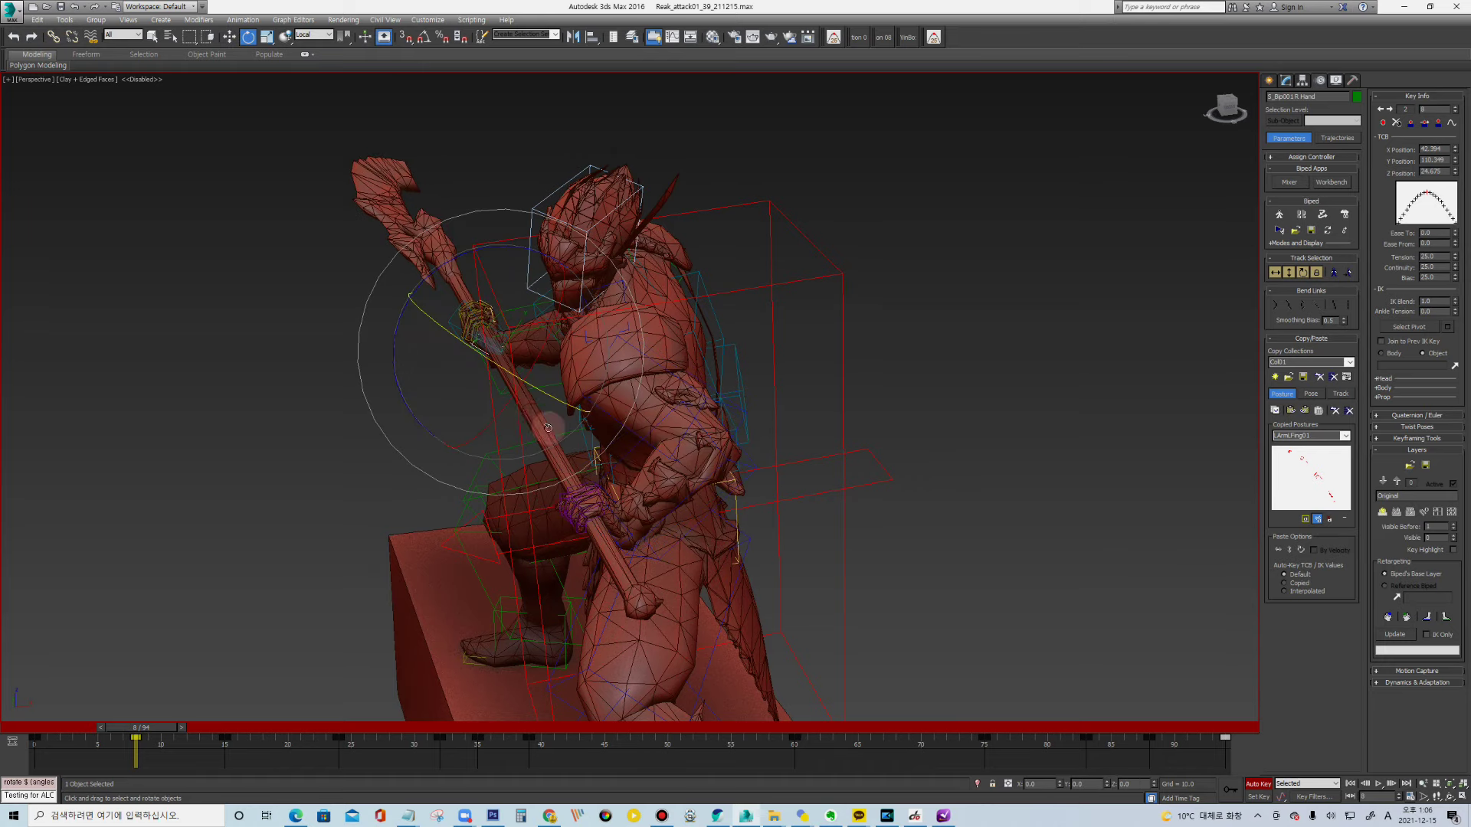
Rotate the left hand about 49 degrees and shift it slightly along X
{"action": "left_click", "coordinate": [619, 458]}
{"action": "left_click", "coordinate": [609, 501]}
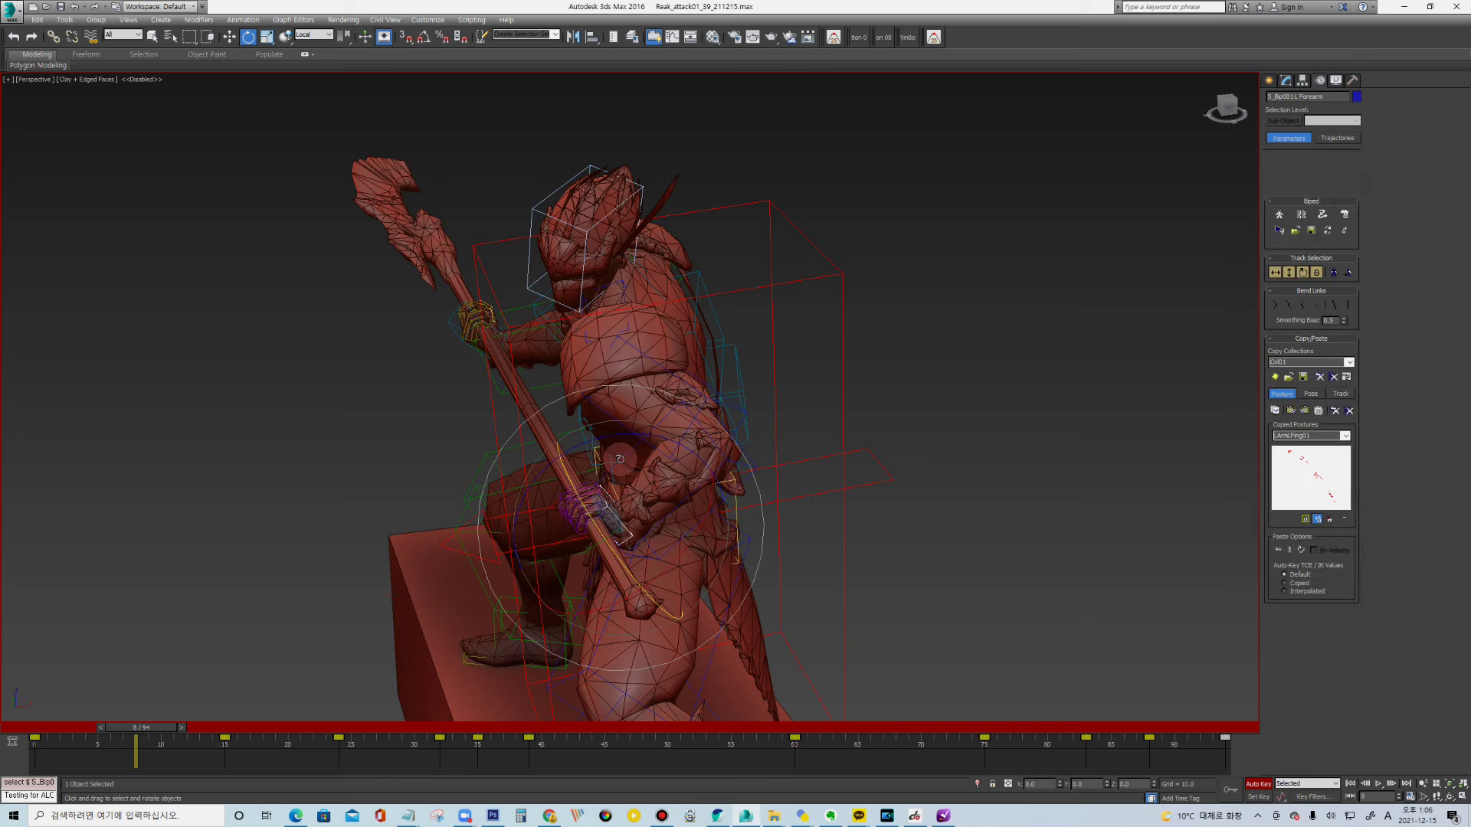
{"action": "left_click_drag", "start_coordinate": [593, 406], "coordinate": [563, 432]}
{"action": "key", "text": "w"}
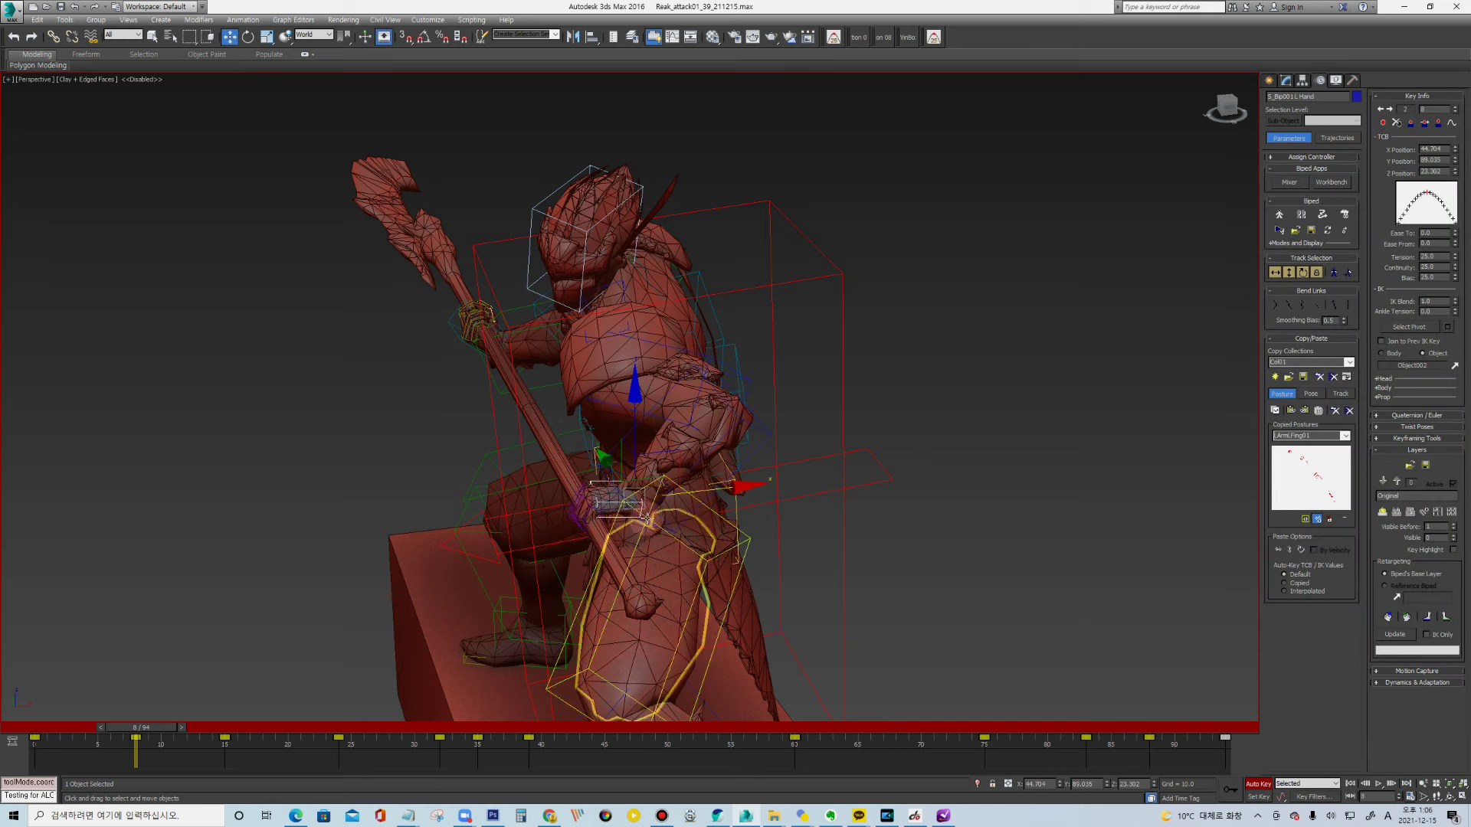
{"action": "left_click_drag", "start_coordinate": [689, 490], "coordinate": [678, 490]}
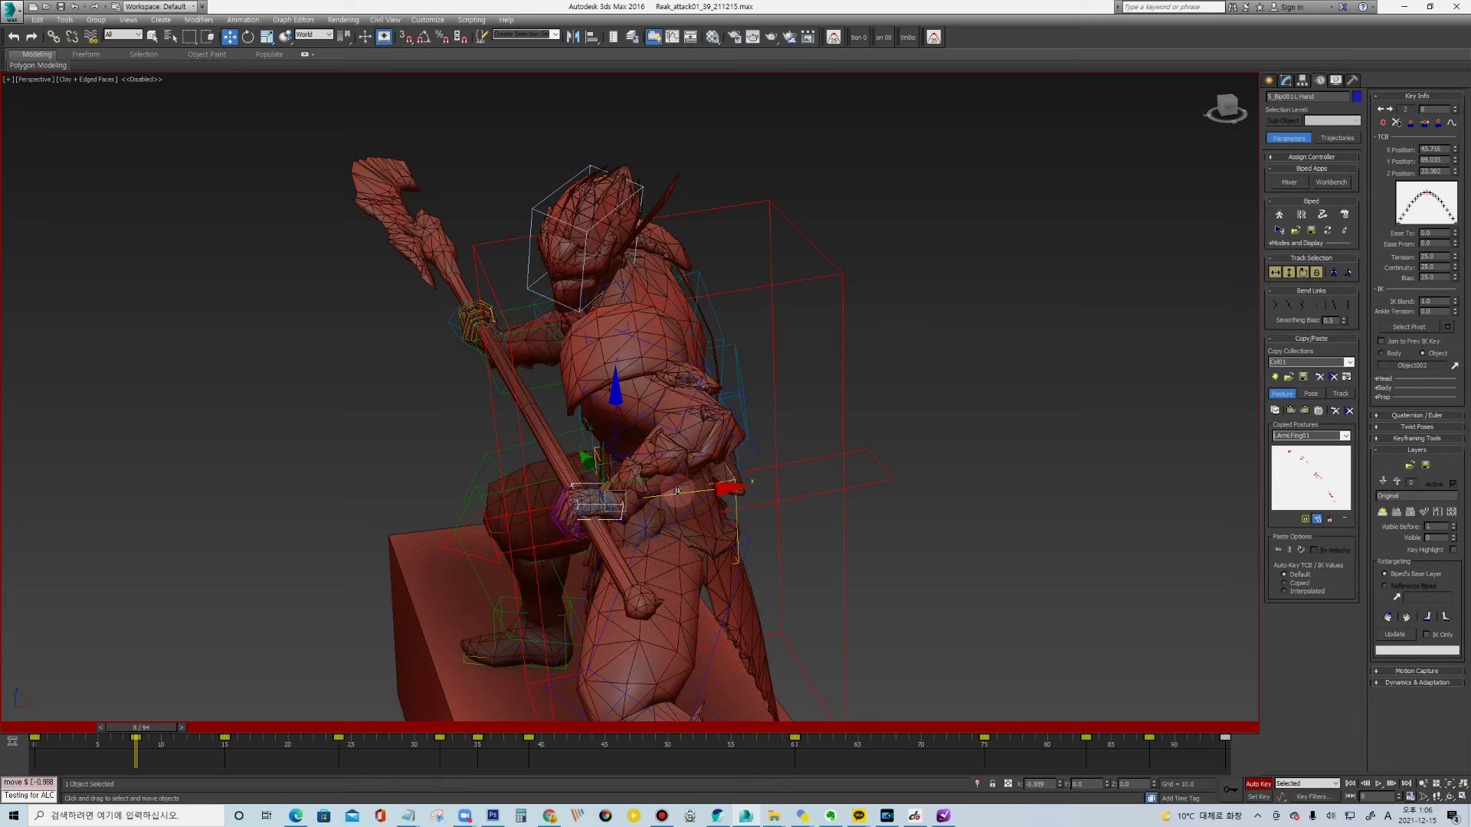
Raise the left clavicle and twist it around its Z axis
{"action": "left_click", "coordinate": [705, 429]}
{"action": "key", "text": "e"}
{"action": "left_click", "coordinate": [617, 379]}
{"action": "mouse_move", "coordinate": [630, 379]}
{"action": "left_mouse_down"}
{"action": "mouse_move", "coordinate": [642, 350]}
{"action": "mouse_move", "coordinate": [645, 390]}
{"action": "left_mouse_up"}
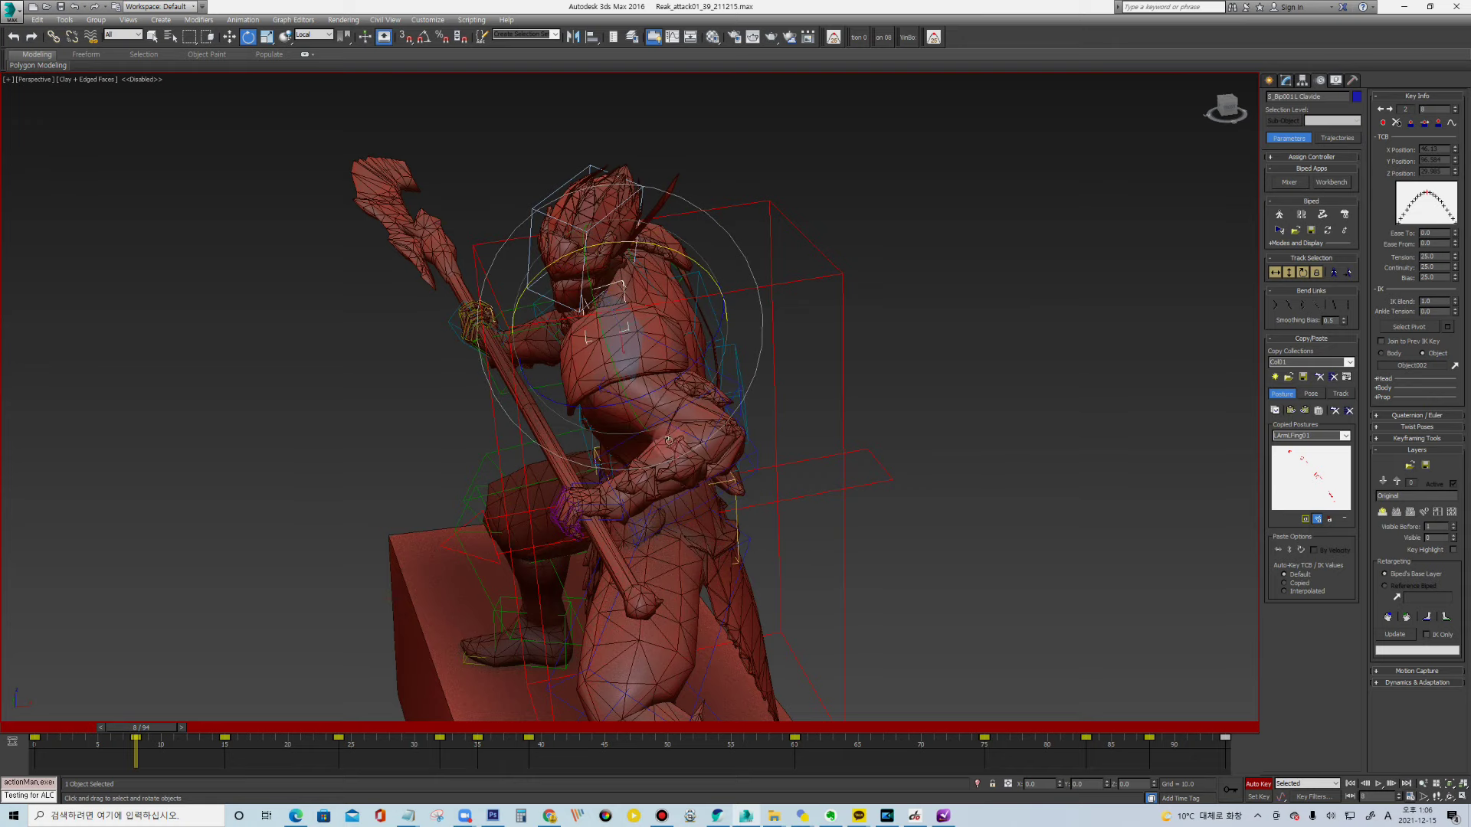
{"action": "left_click_drag", "start_coordinate": [606, 403], "coordinate": [618, 370]}
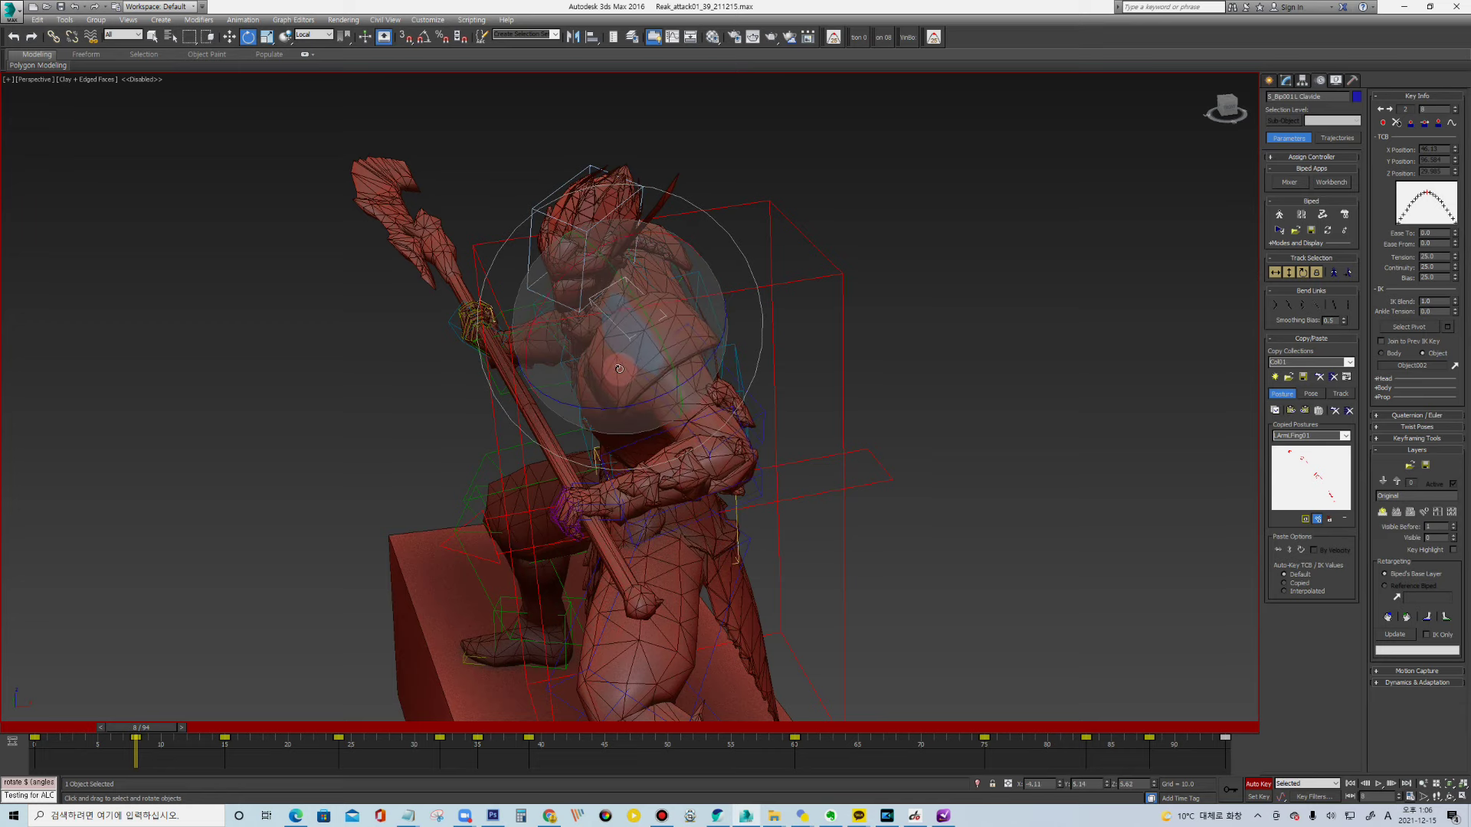
Tilt the warrior's head slightly and orbit to a front view
{"action": "left_click", "coordinate": [592, 166]}
{"action": "middle_click_drag", "start_coordinate": [592, 166], "coordinate": [585, 295], "text": "alt"}
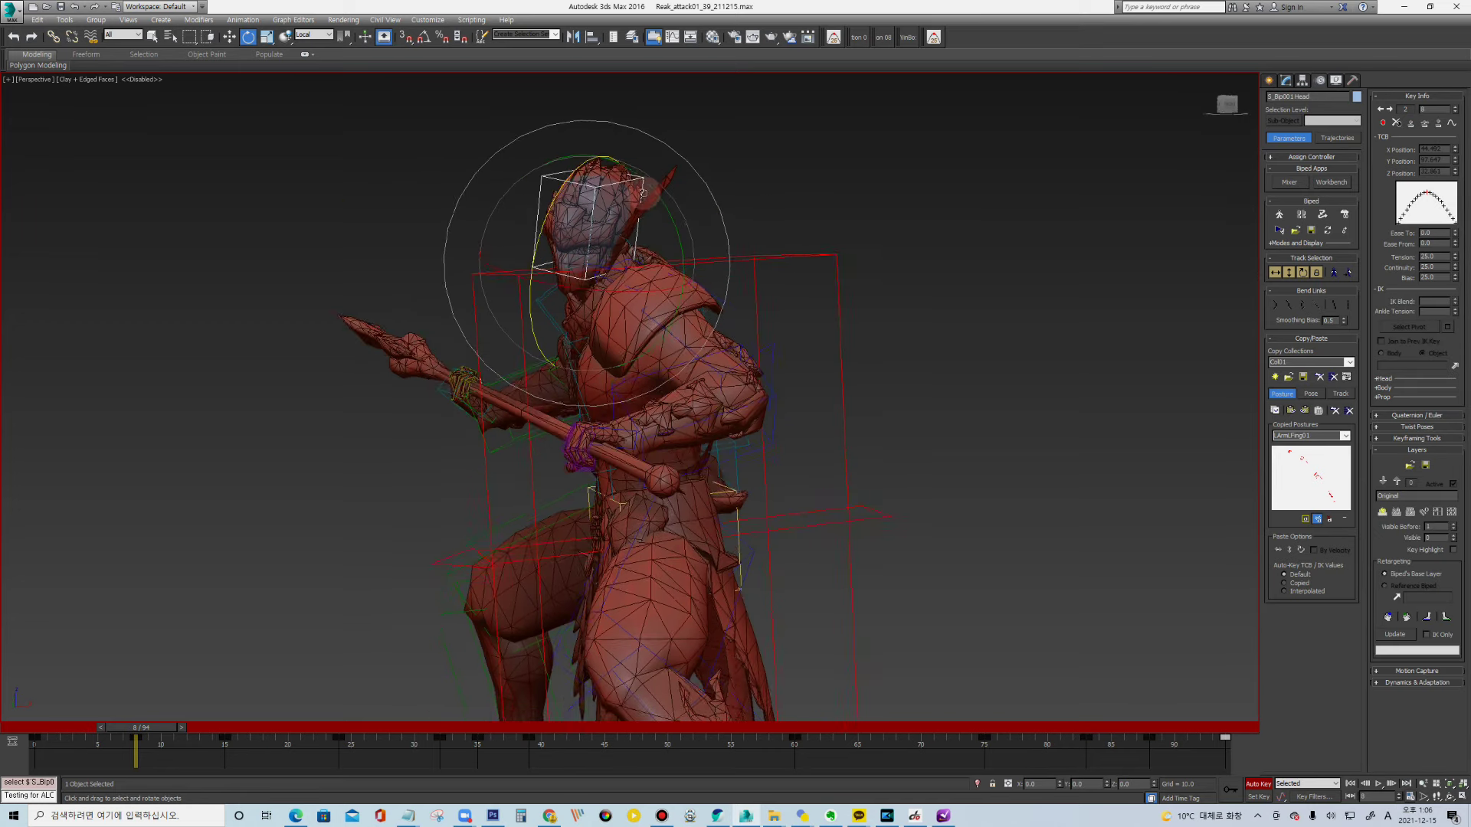
{"action": "left_click_drag", "start_coordinate": [578, 286], "coordinate": [604, 272]}
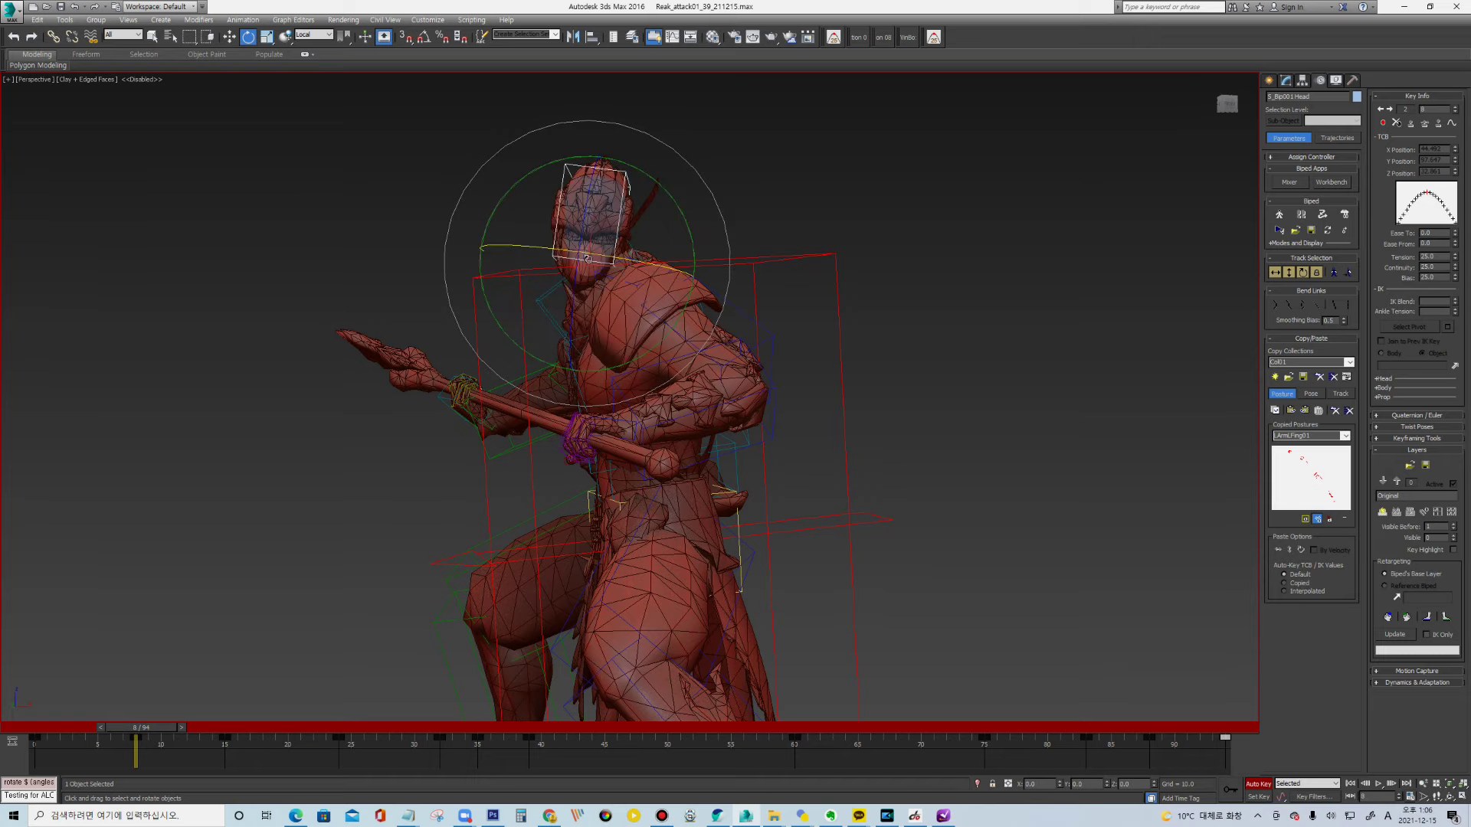
{"action": "middle_click_drag", "start_coordinate": [618, 238], "coordinate": [713, 289], "text": "alt"}
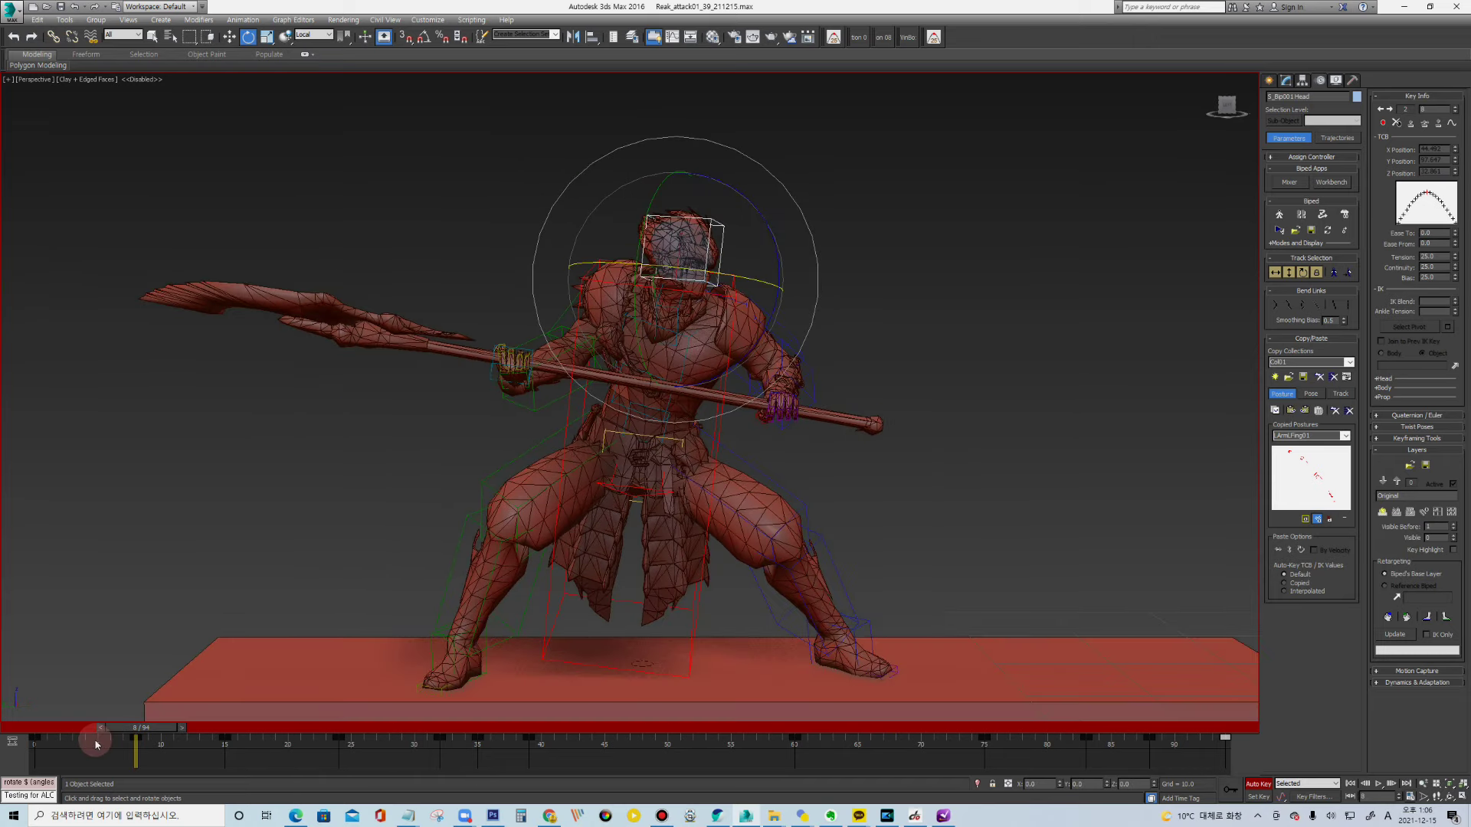
Pick the spine bones and review the motion from frame 8 to 14 in playback
{"action": "mouse_move", "coordinate": [27, 732]}
{"action": "left_mouse_down"}
{"action": "mouse_move", "coordinate": [205, 751]}
{"action": "mouse_move", "coordinate": [133, 755]}
{"action": "left_mouse_up"}
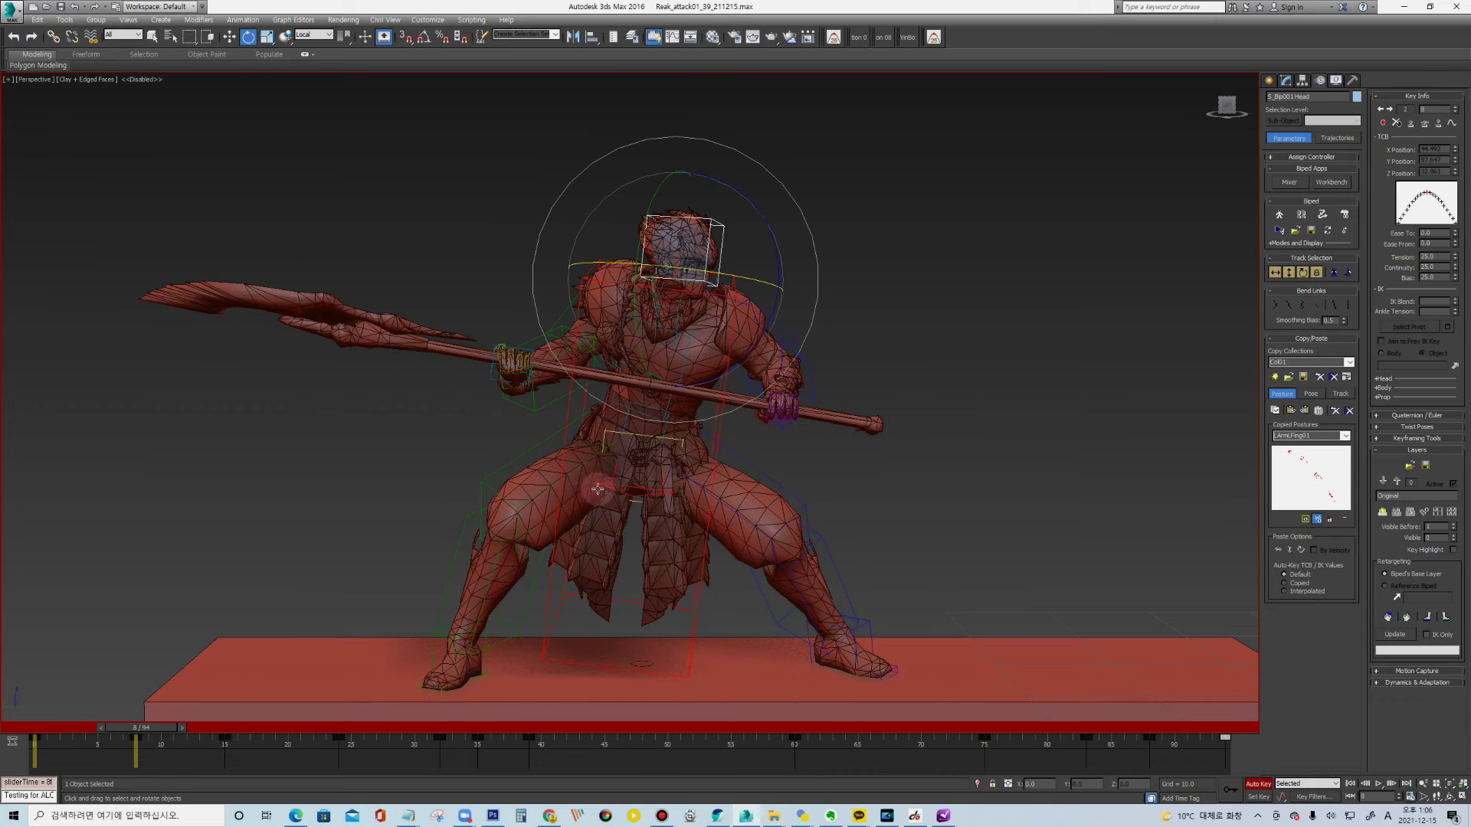
{"action": "left_click", "coordinate": [645, 420]}
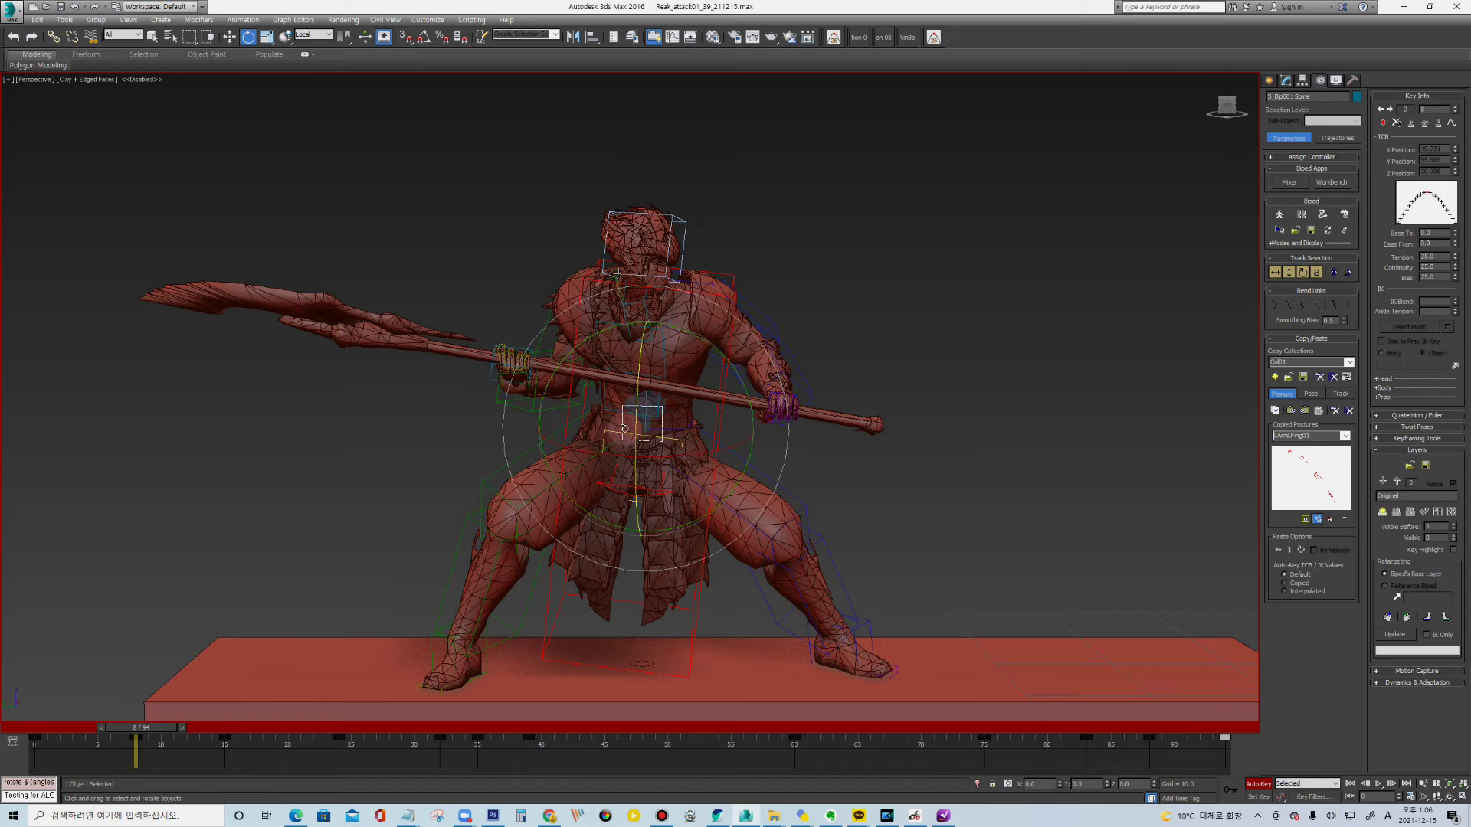
{"action": "left_click", "coordinate": [662, 326]}
{"action": "left_click", "coordinate": [671, 301]}
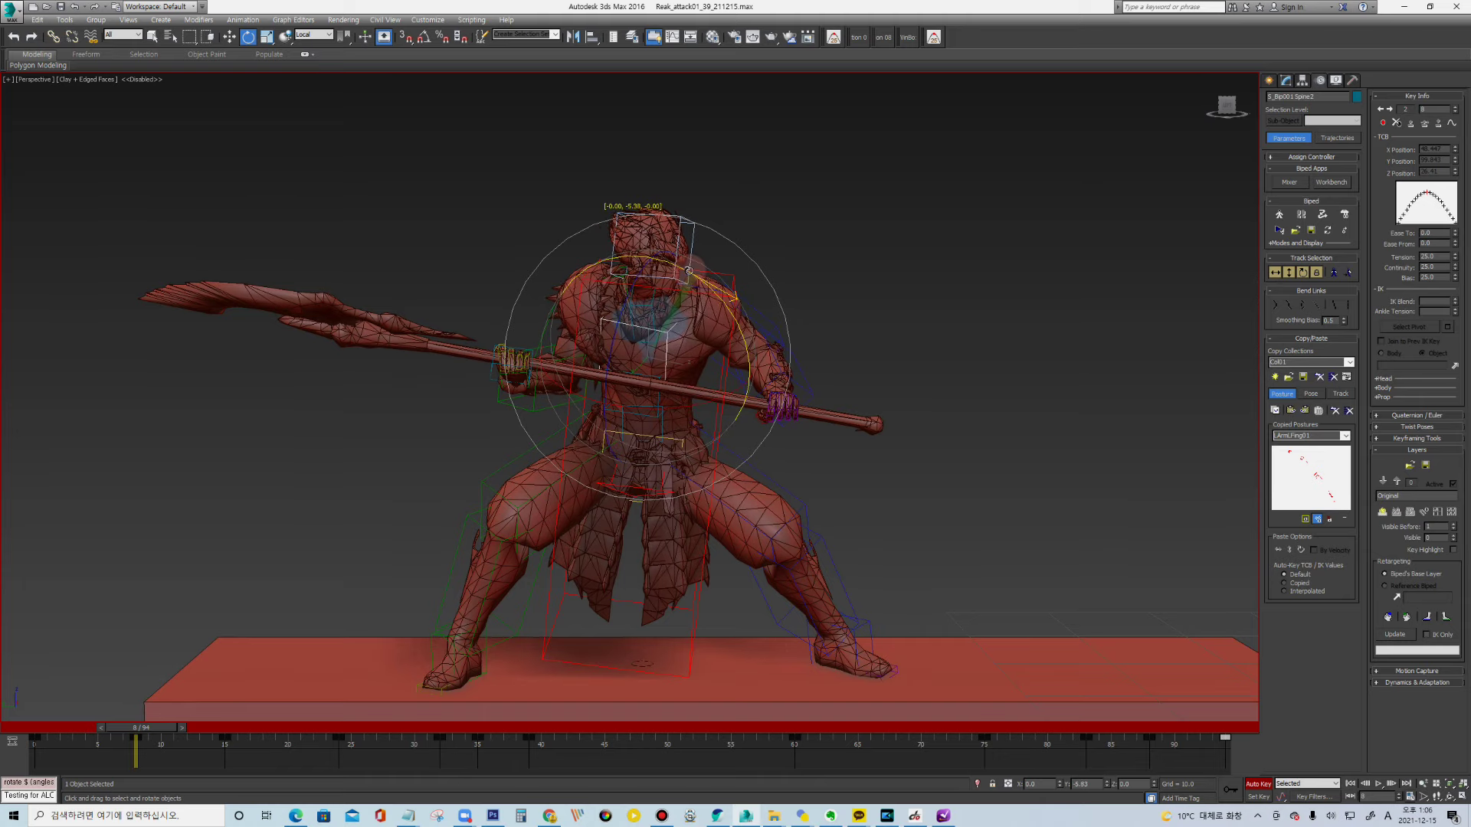
{"action": "left_click_drag", "start_coordinate": [142, 728], "coordinate": [196, 748]}
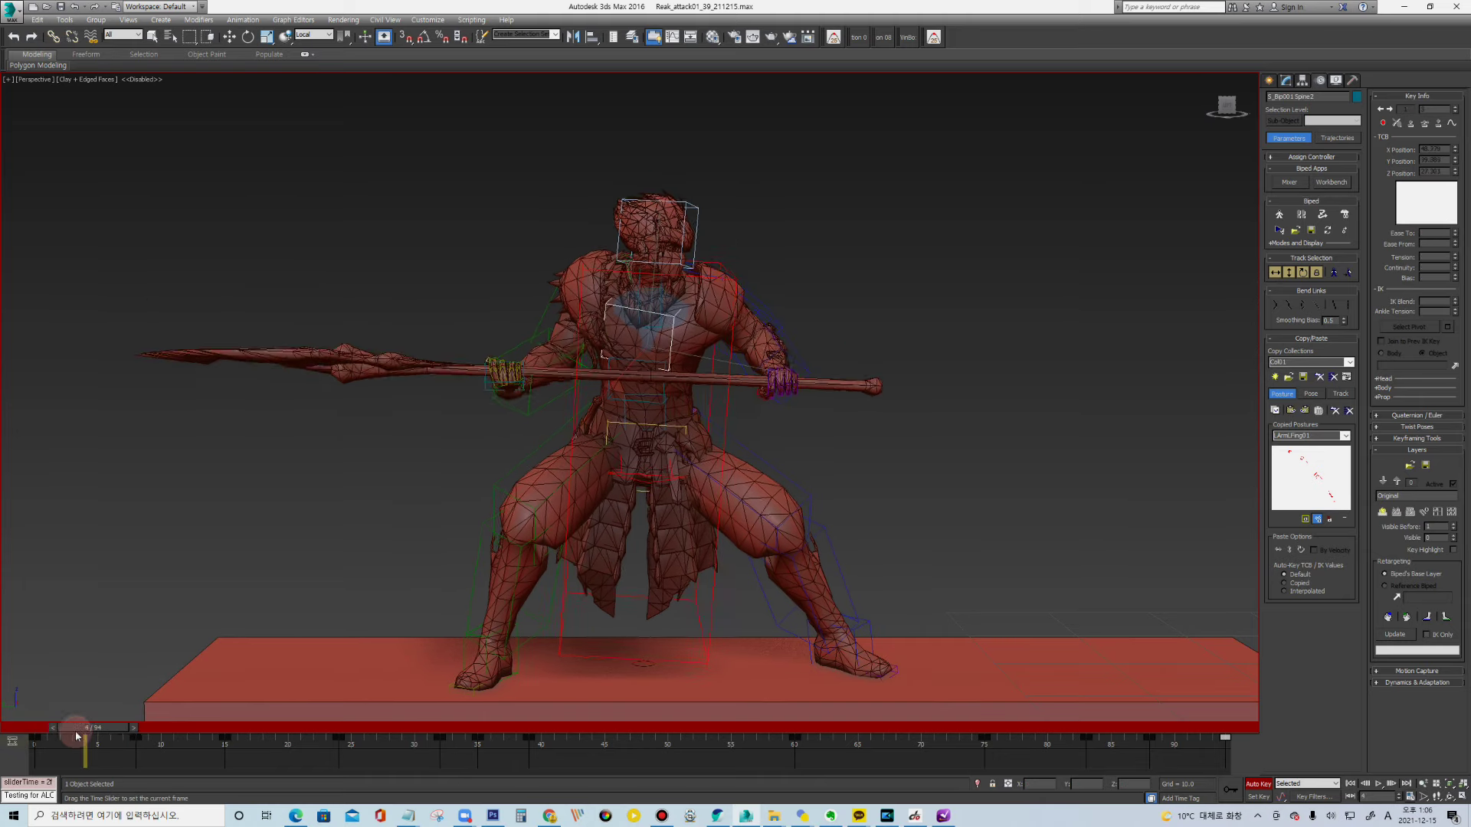
{"action": "key", "text": "slash"}
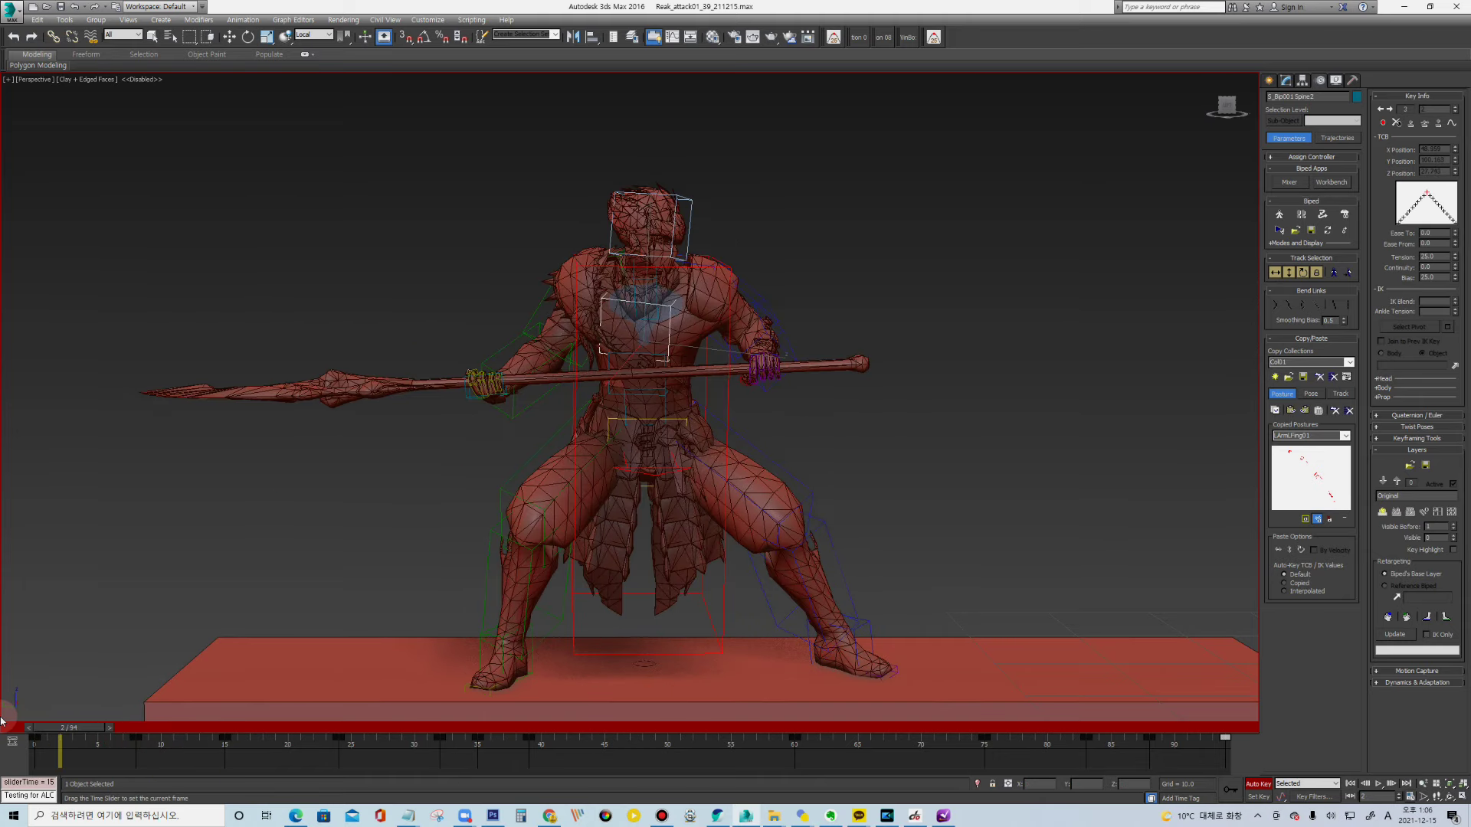
{"action": "mouse_move", "coordinate": [203, 728]}
{"action": "left_mouse_down"}
{"action": "mouse_move", "coordinate": [118, 741]}
{"action": "mouse_move", "coordinate": [223, 751]}
{"action": "left_mouse_up"}
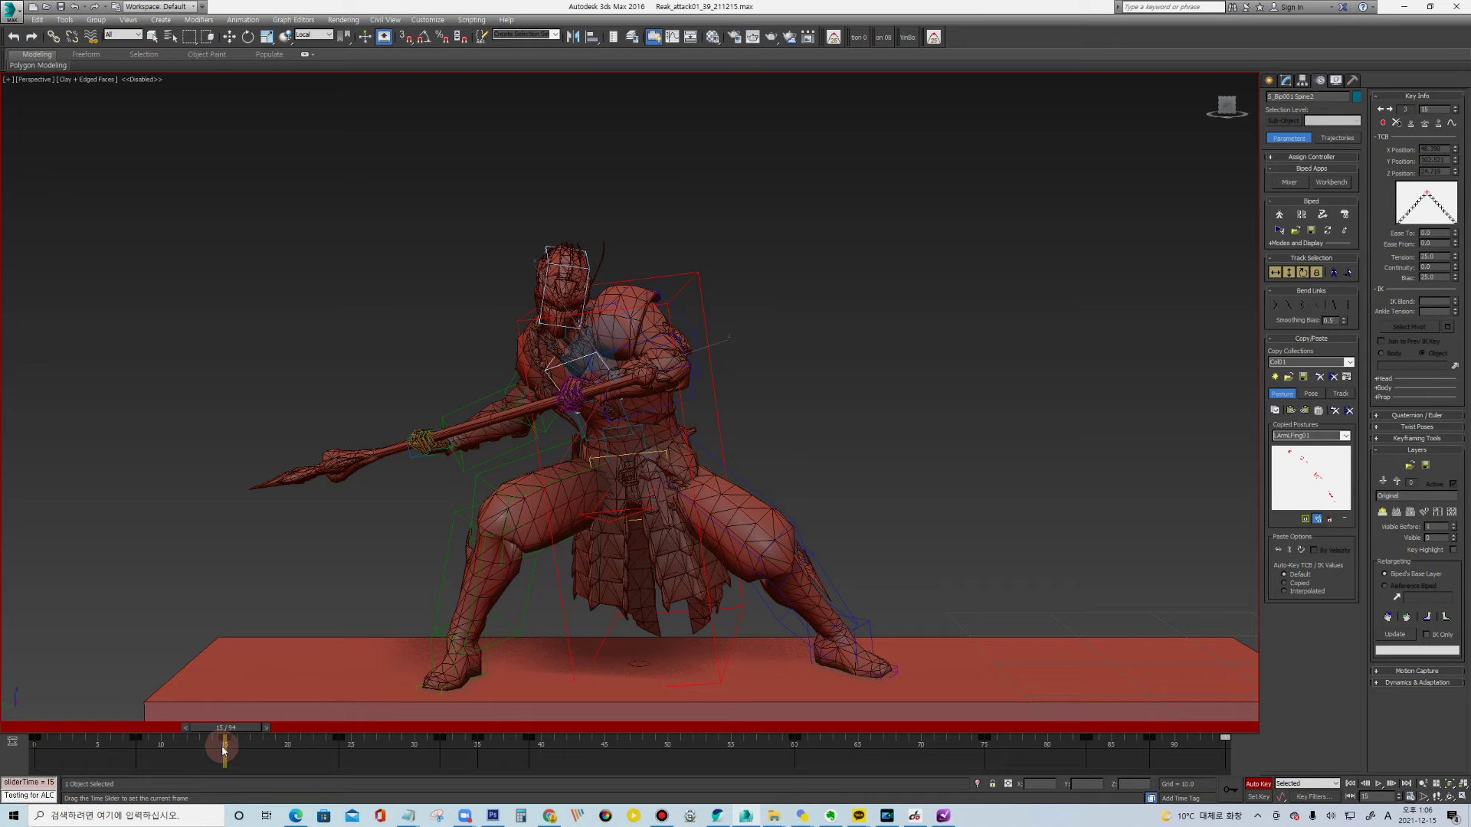
Lean the whole body about 11 degrees via the COM, then rotate the upper body and head together
{"action": "key", "text": "e"}
{"action": "left_click", "coordinate": [1290, 274]}
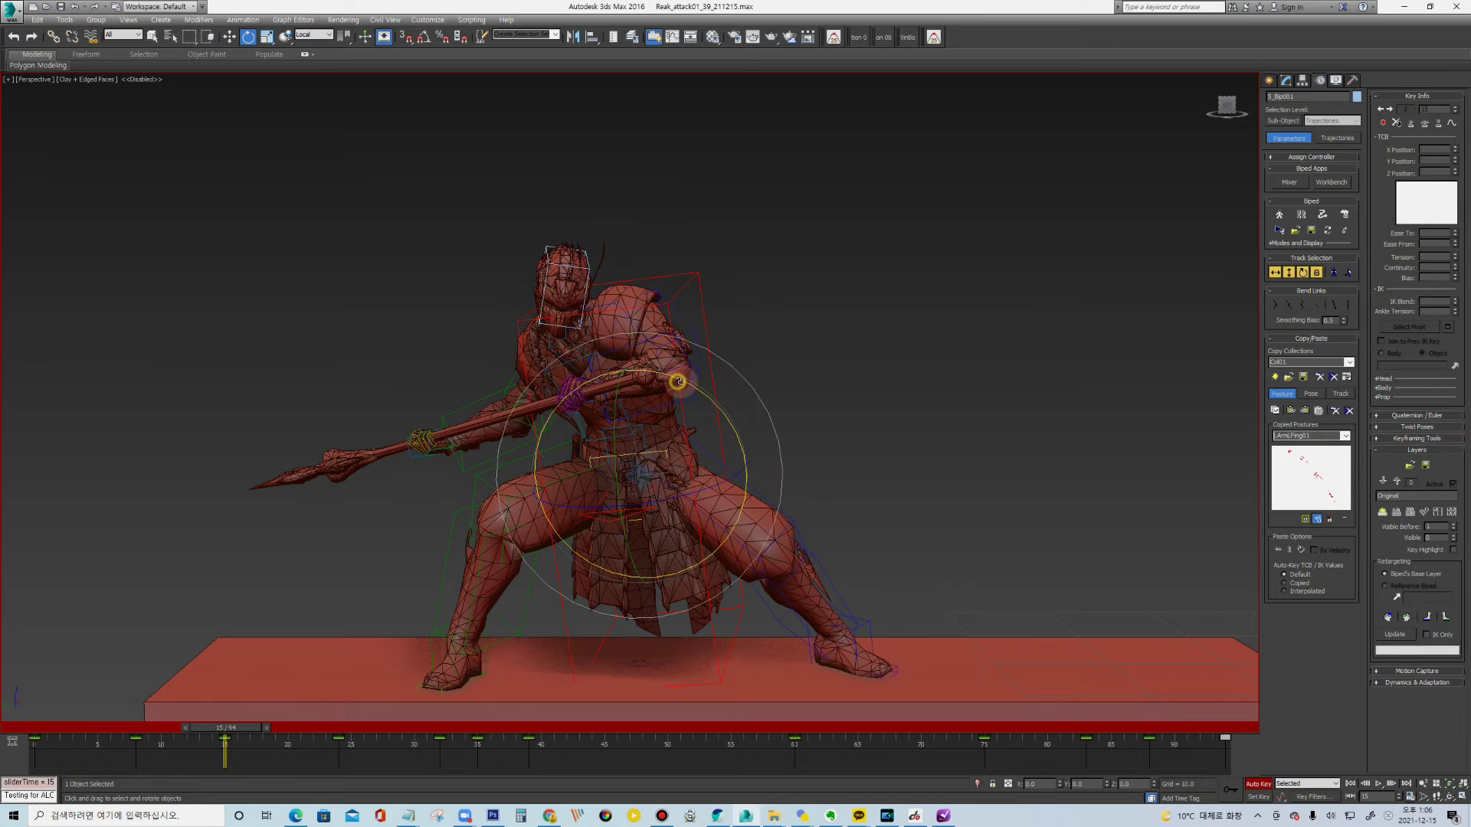
{"action": "left_click_drag", "start_coordinate": [678, 381], "coordinate": [691, 381]}
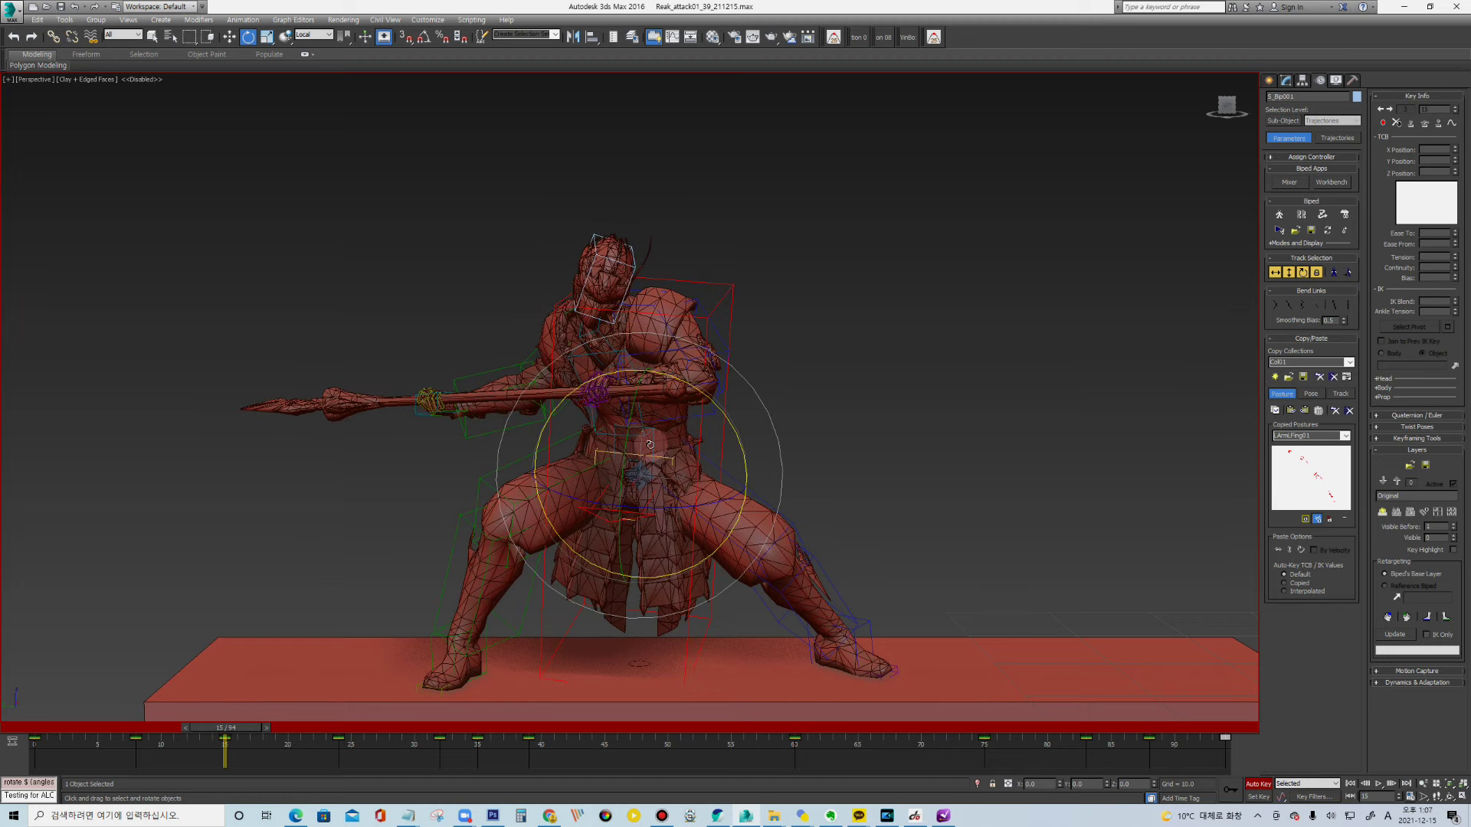
{"action": "left_click", "coordinate": [663, 412]}
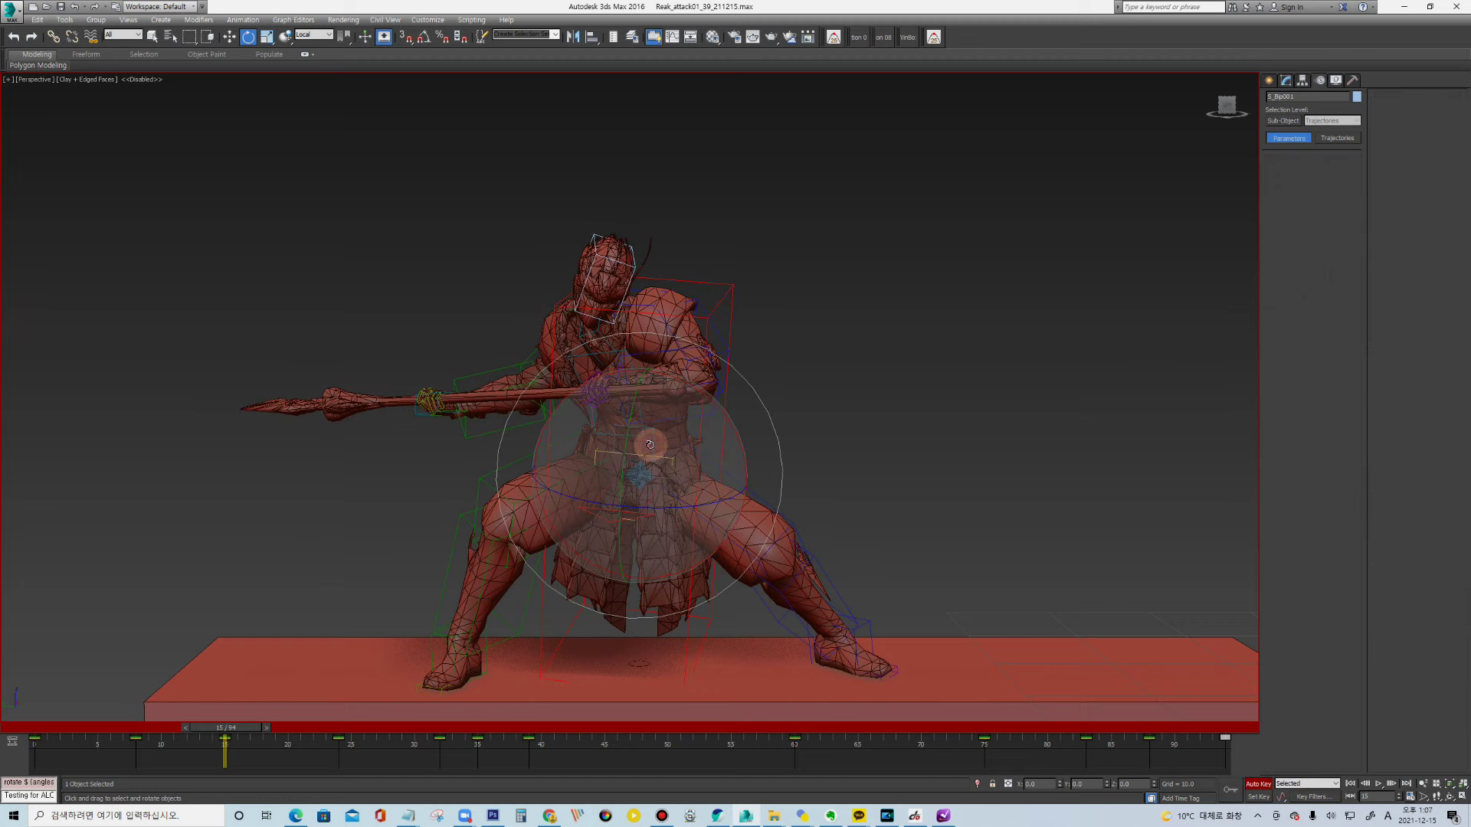
{"action": "left_click", "coordinate": [870, 101]}
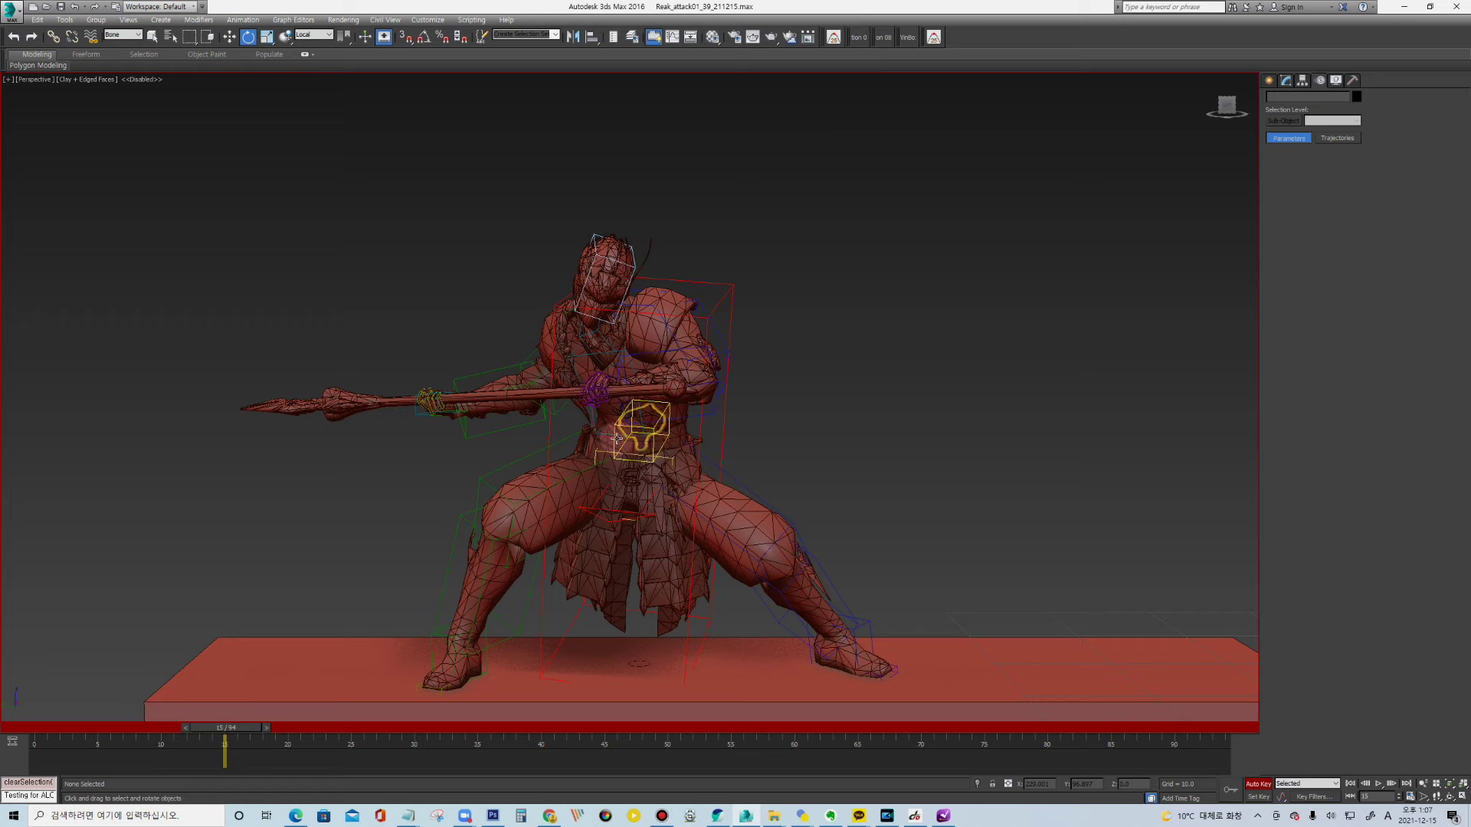
{"action": "left_click", "coordinate": [617, 439]}
{"action": "left_click", "coordinate": [599, 434], "text": "ctrl"}
{"action": "left_click_drag", "start_coordinate": [599, 433], "coordinate": [426, 372]}
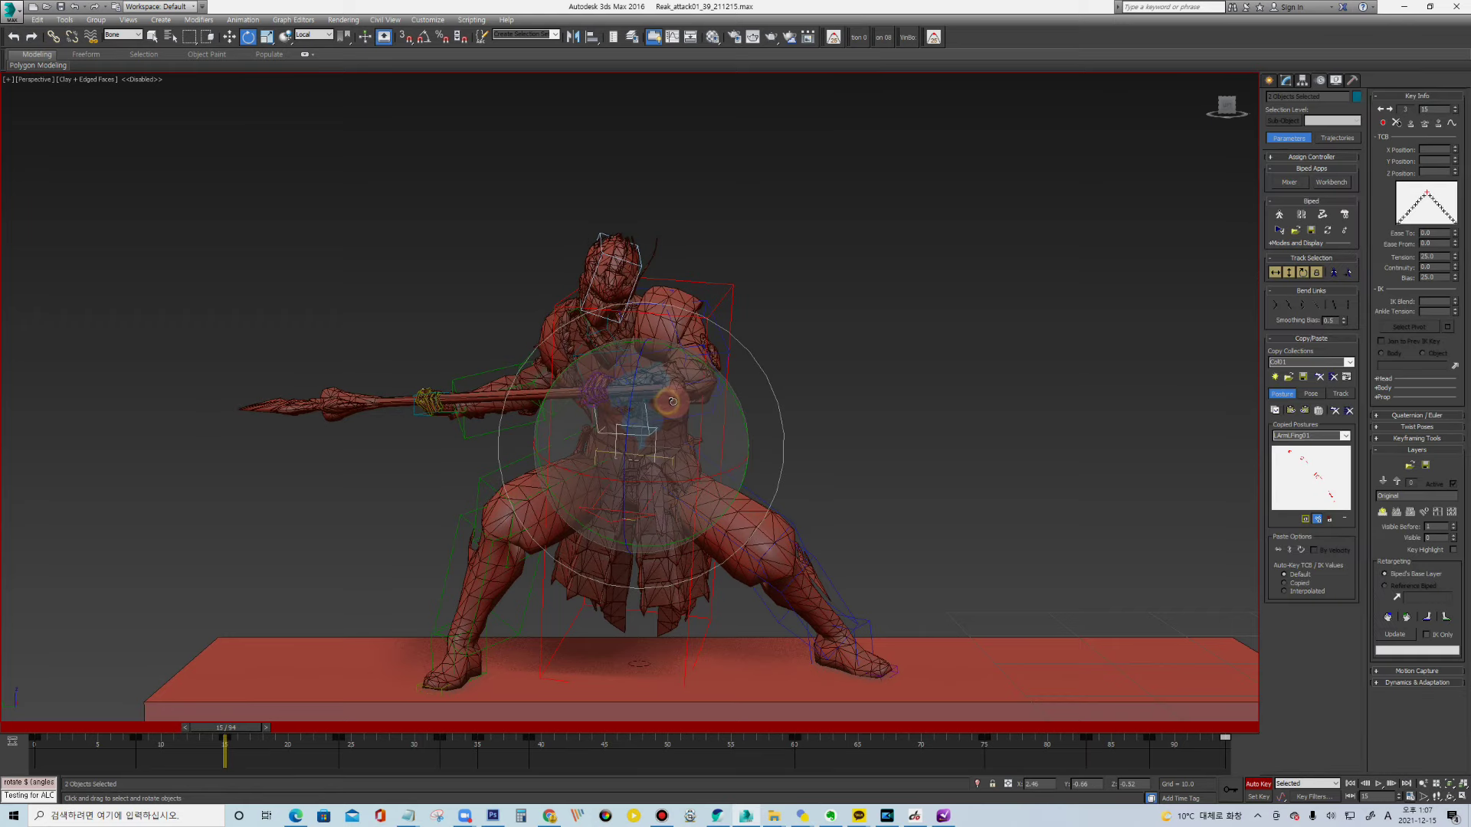
Select the right hand bone for moving and orbit to a higher view
{"action": "left_click", "coordinate": [469, 376]}
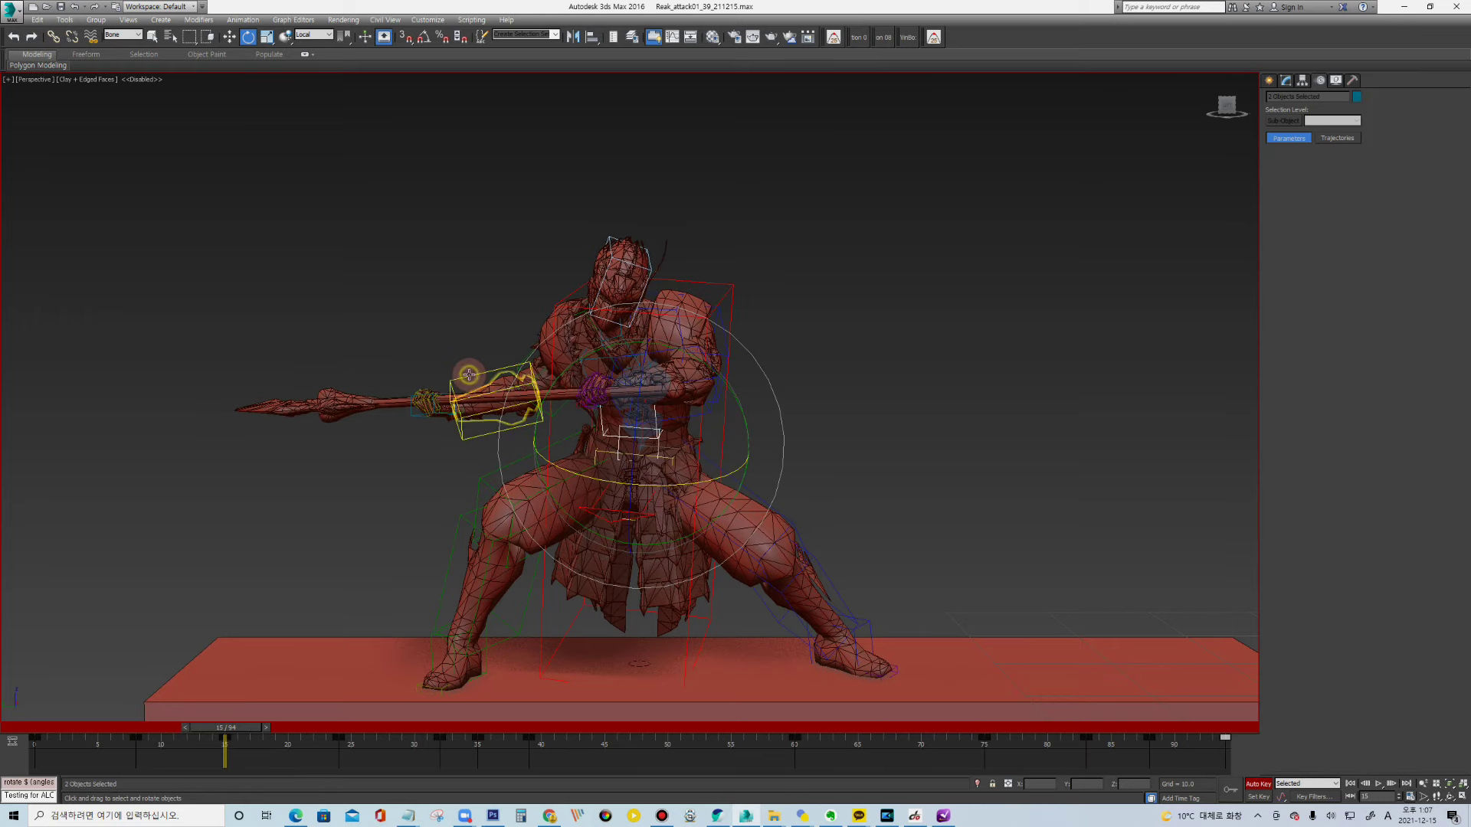
{"action": "key", "text": "Page_Down"}
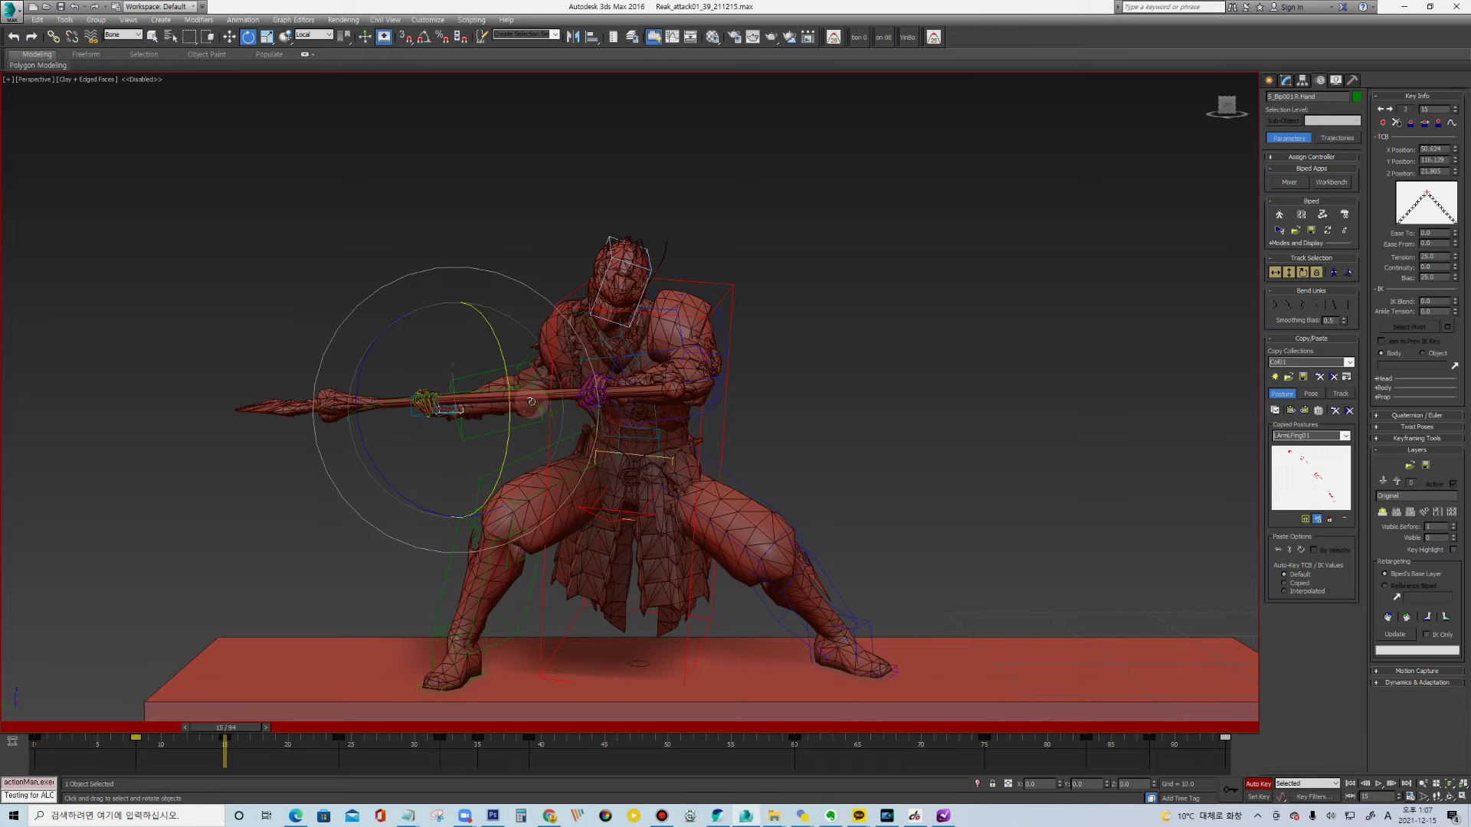
{"action": "key", "text": "w"}
{"action": "mouse_move", "coordinate": [488, 389]}
{"action": "middle_mouse_down", "text": "alt"}
{"action": "mouse_move", "coordinate": [567, 300]}
{"action": "mouse_move", "coordinate": [516, 536]}
{"action": "middle_mouse_up", "text": "alt"}
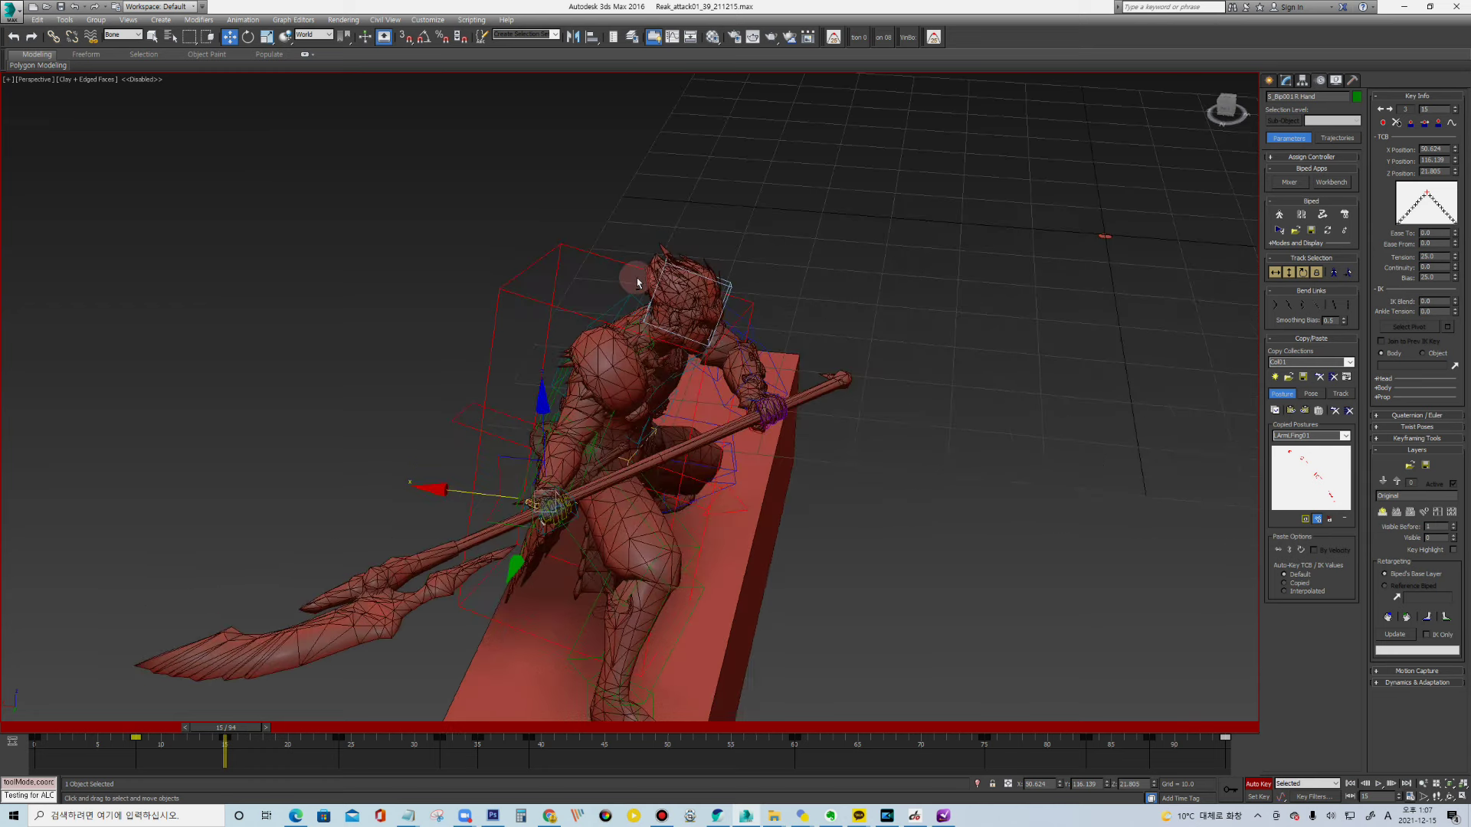
Slide the right hand horizontally and rotate the right forearm about 5 degrees
{"action": "left_click_drag", "start_coordinate": [489, 533], "coordinate": [507, 528]}
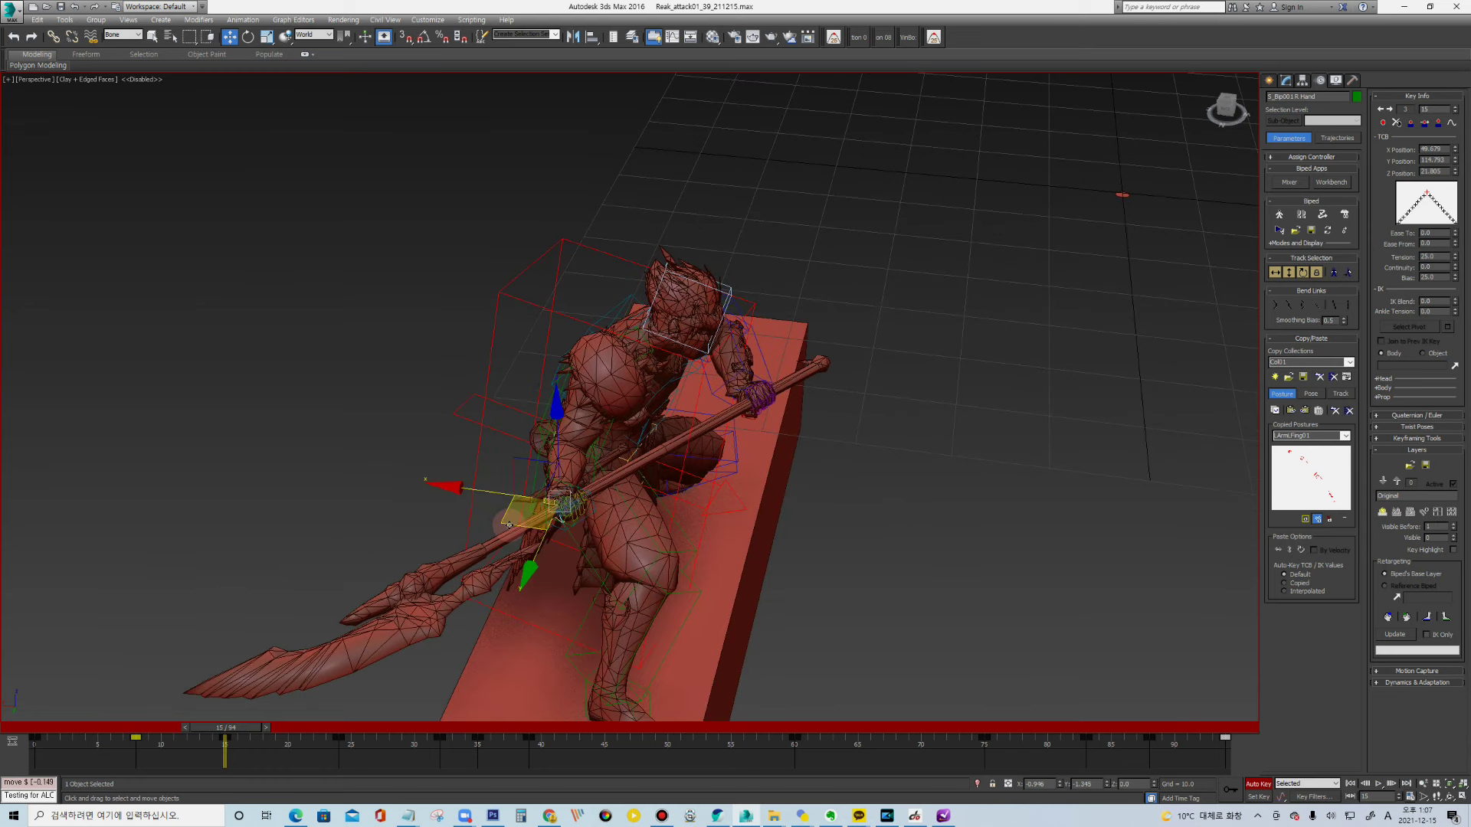
{"action": "left_click", "coordinate": [565, 460]}
{"action": "key", "text": "e"}
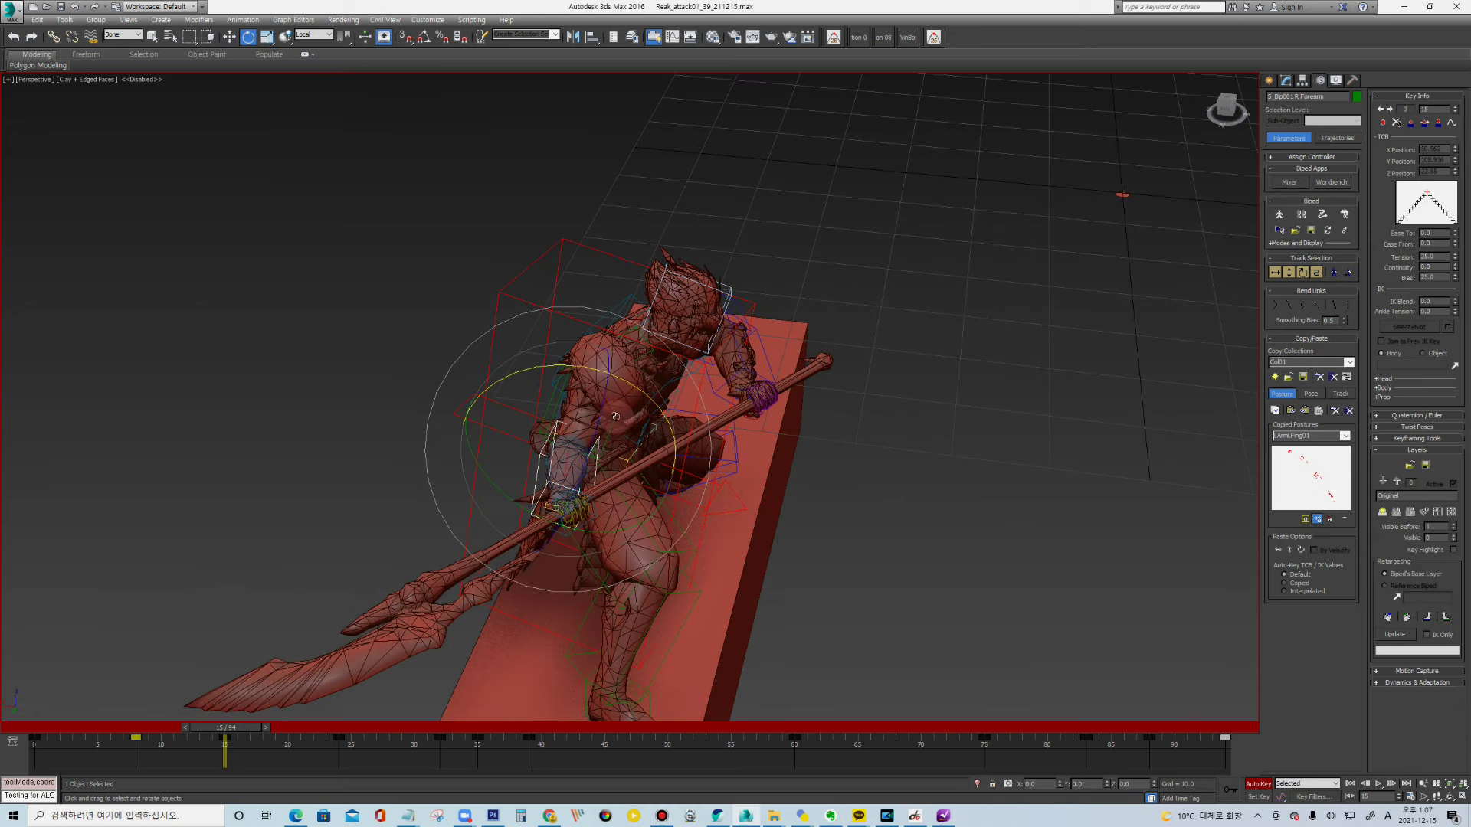
{"action": "left_click_drag", "start_coordinate": [628, 382], "coordinate": [621, 387]}
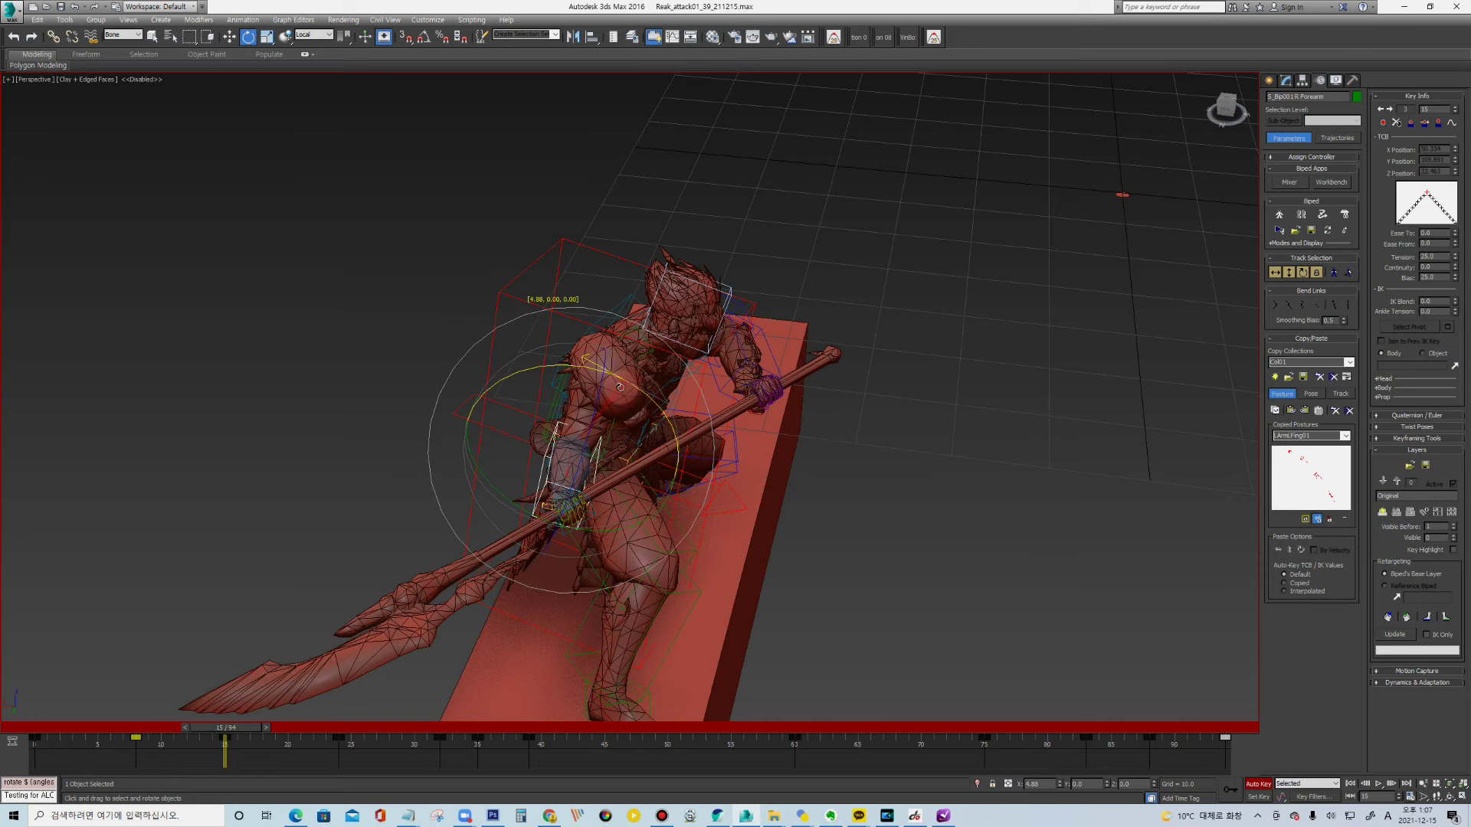
Rotate the left forearm about 24 degrees and the left hand about 45 degrees
{"action": "left_click", "coordinate": [767, 340]}
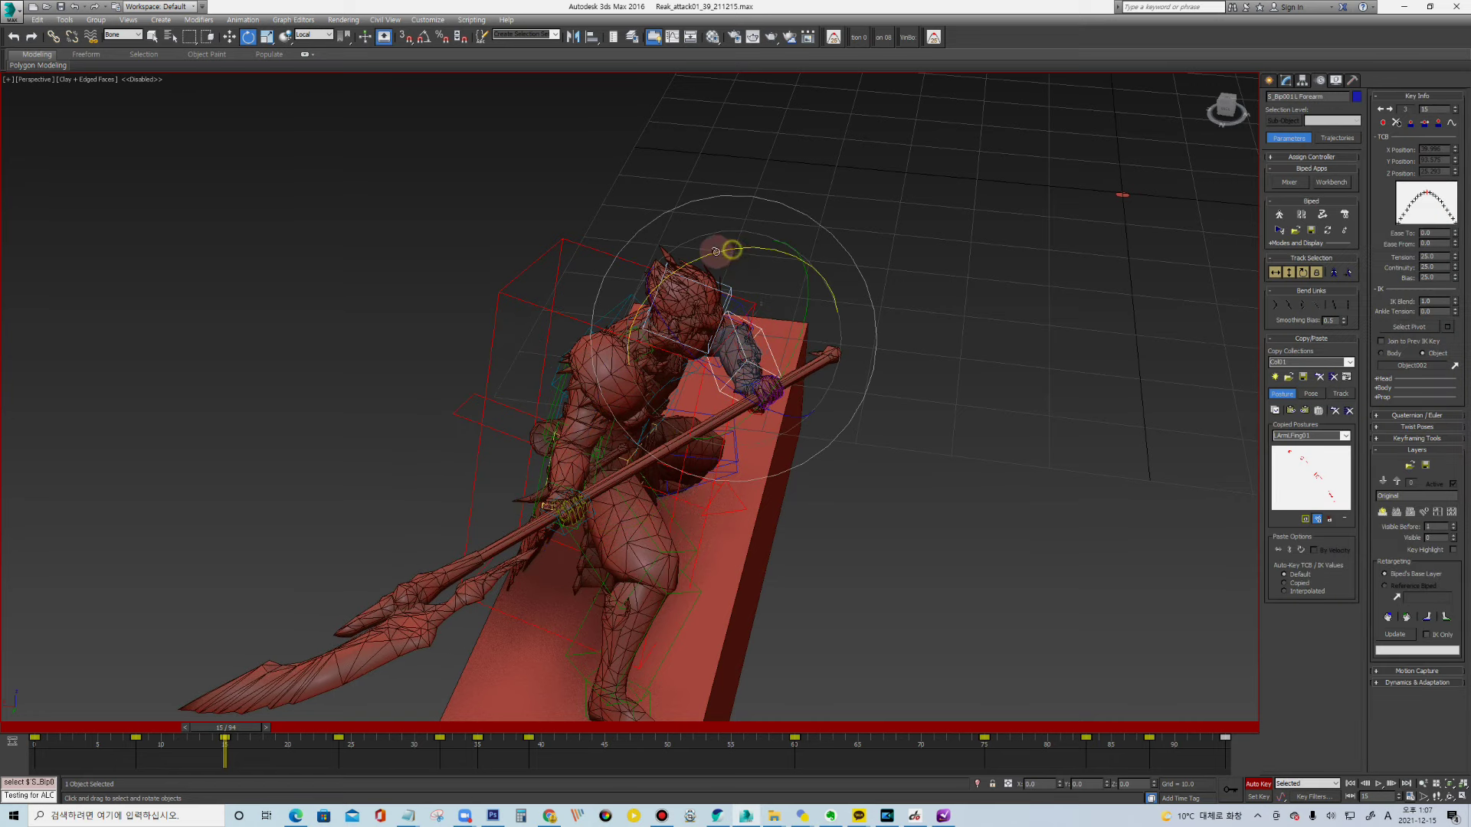
{"action": "left_click_drag", "start_coordinate": [717, 250], "coordinate": [702, 257]}
{"action": "left_click", "coordinate": [758, 379]}
{"action": "left_click_drag", "start_coordinate": [789, 326], "coordinate": [798, 357]}
Shift the left hand along its local X and turn it about -41 degrees on Z
{"action": "key", "text": "w"}
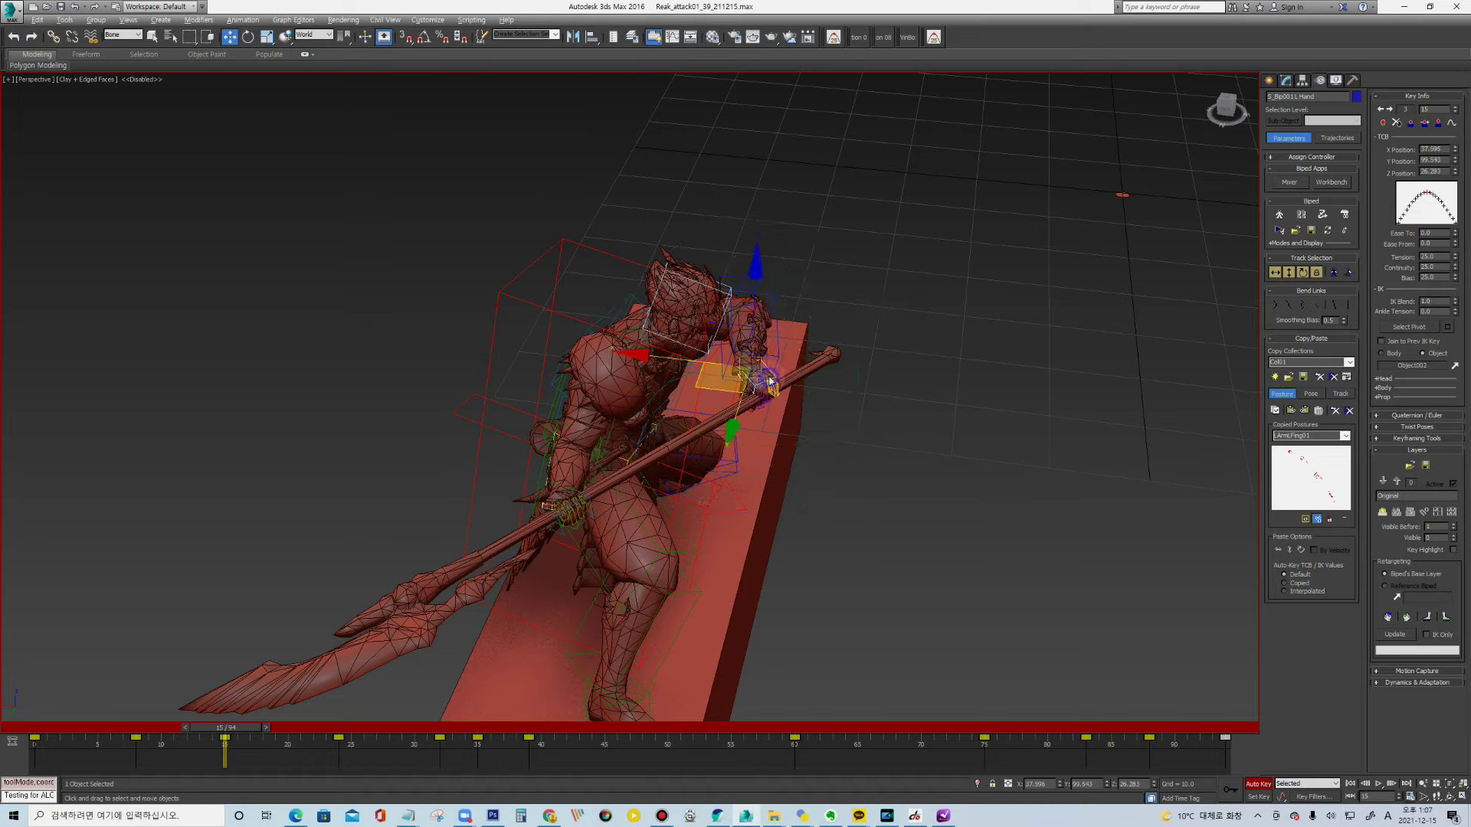
{"action": "key", "text": "alt+c"}
{"action": "left_click_drag", "start_coordinate": [797, 422], "coordinate": [802, 424]}
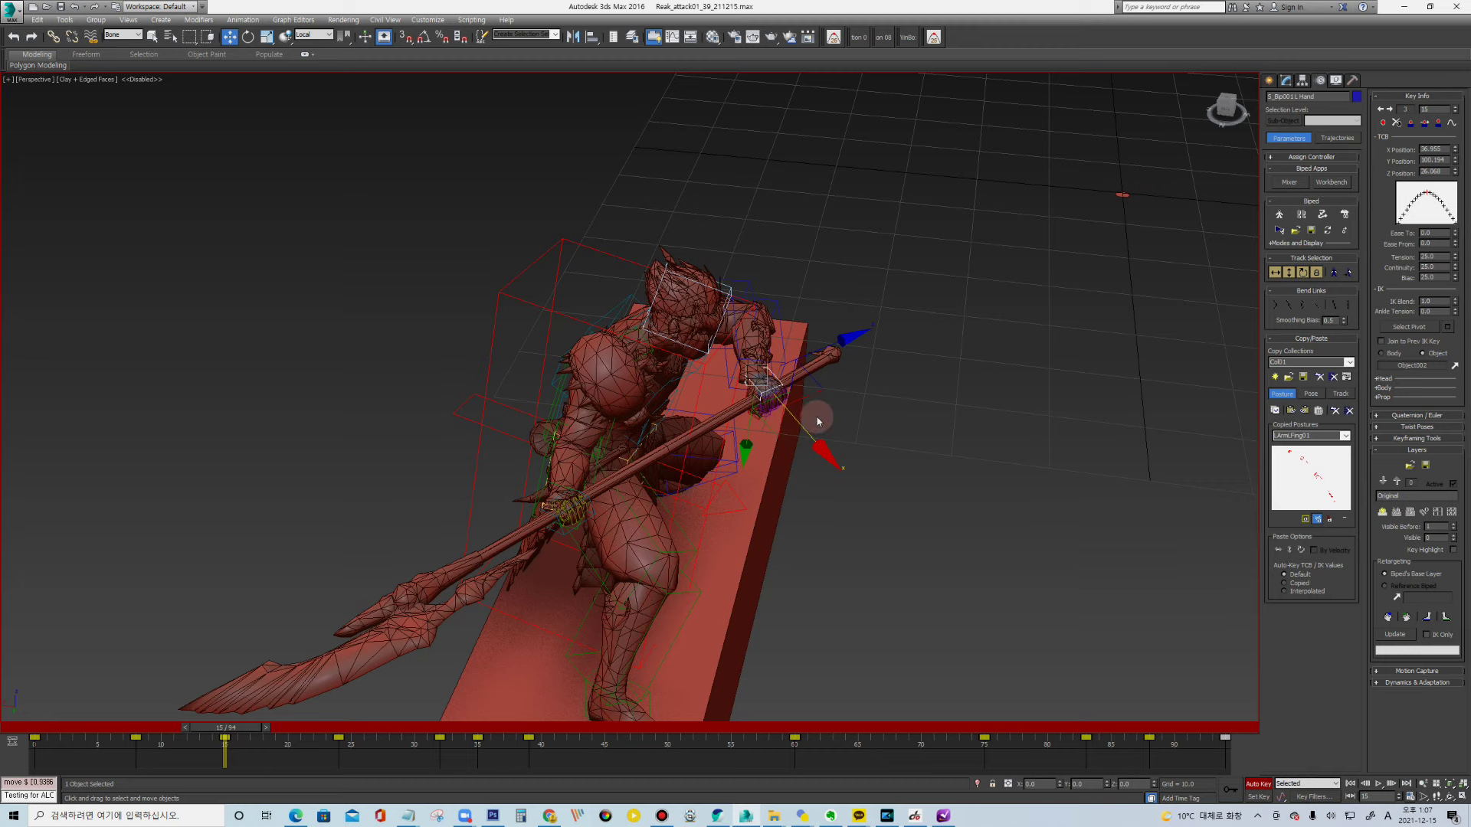
{"action": "middle_click_drag", "start_coordinate": [818, 421], "coordinate": [849, 409], "text": "alt"}
{"action": "mouse_move", "coordinate": [734, 391]}
{"action": "left_mouse_down"}
{"action": "mouse_move", "coordinate": [744, 363]}
{"action": "mouse_move", "coordinate": [746, 379]}
{"action": "left_mouse_up"}
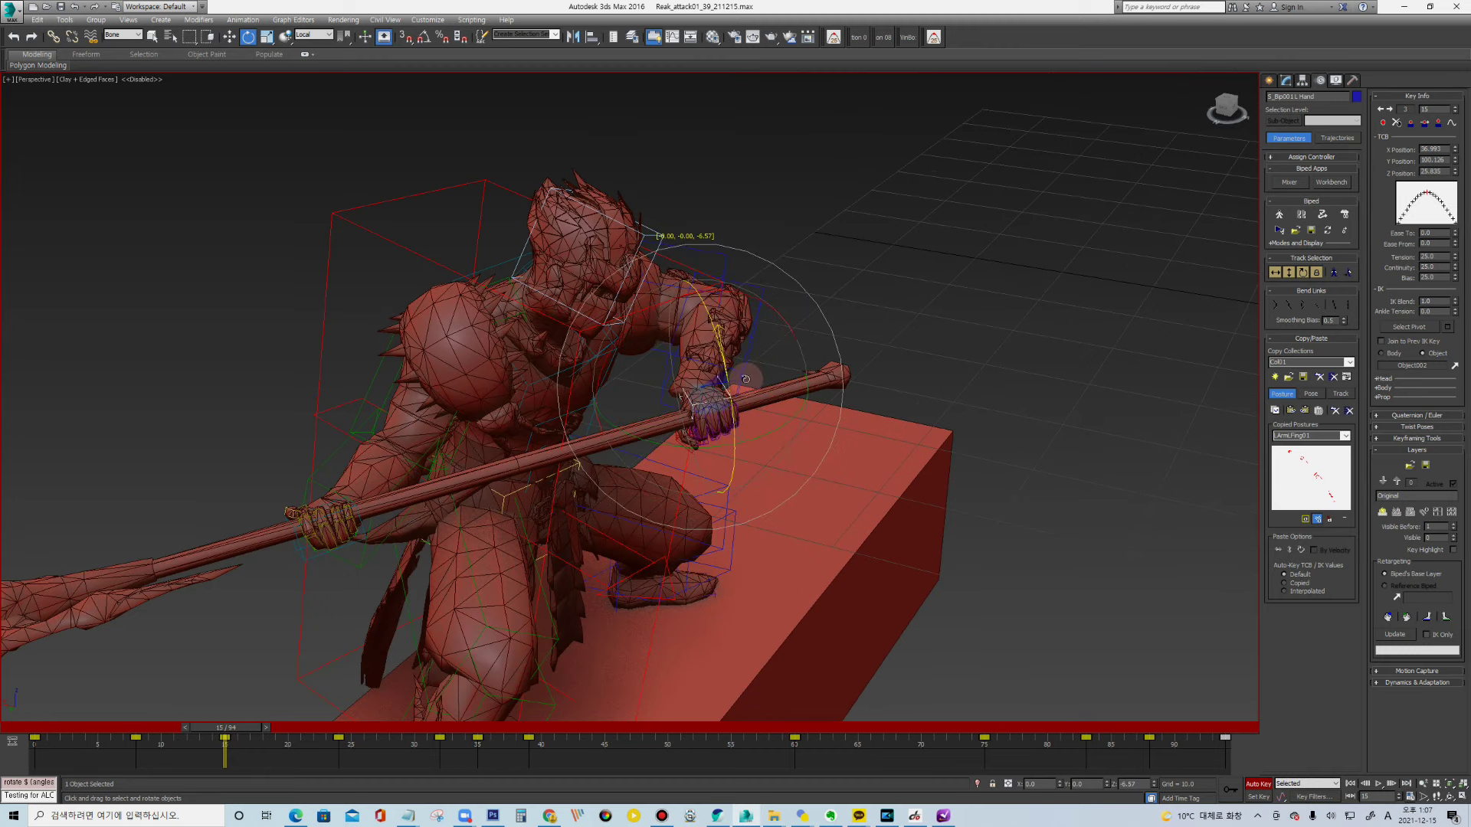
Move the left hand up onto the spear grip and orbit back to a frontal view
{"action": "key", "text": "w"}
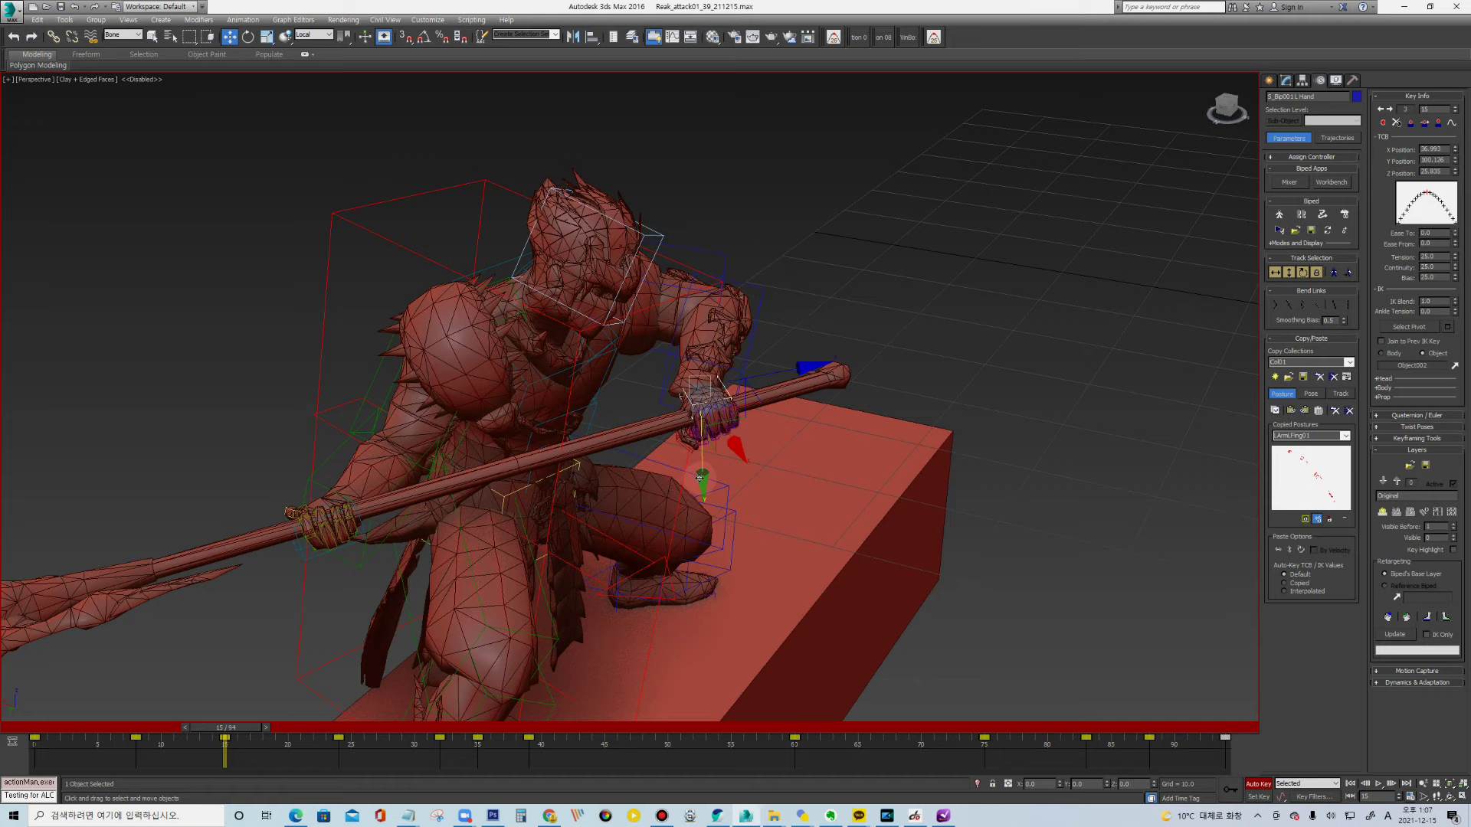
{"action": "left_click_drag", "start_coordinate": [703, 468], "coordinate": [703, 470]}
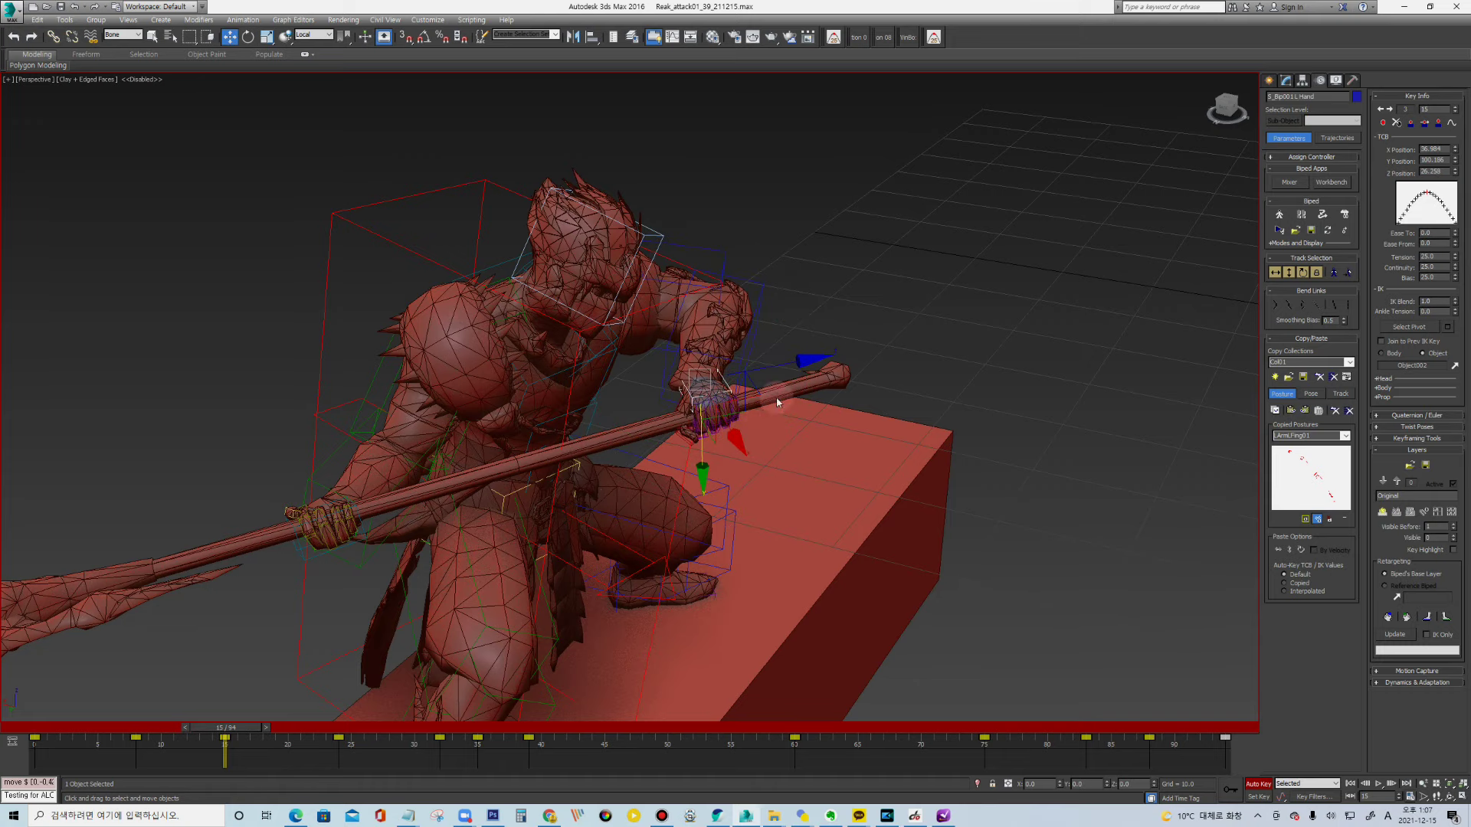
{"action": "key", "text": "z"}
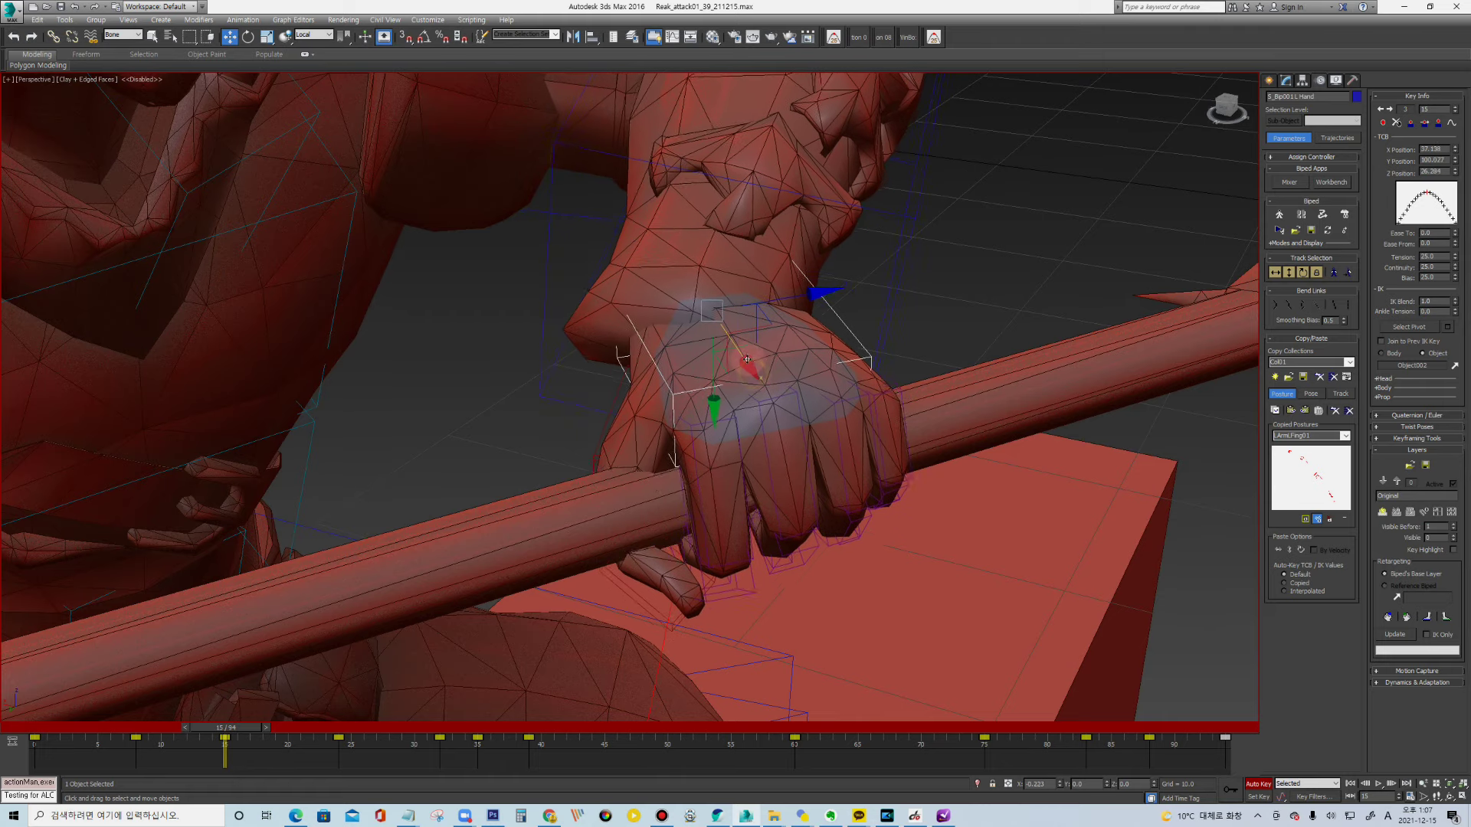
{"action": "left_click_drag", "start_coordinate": [753, 374], "coordinate": [744, 353]}
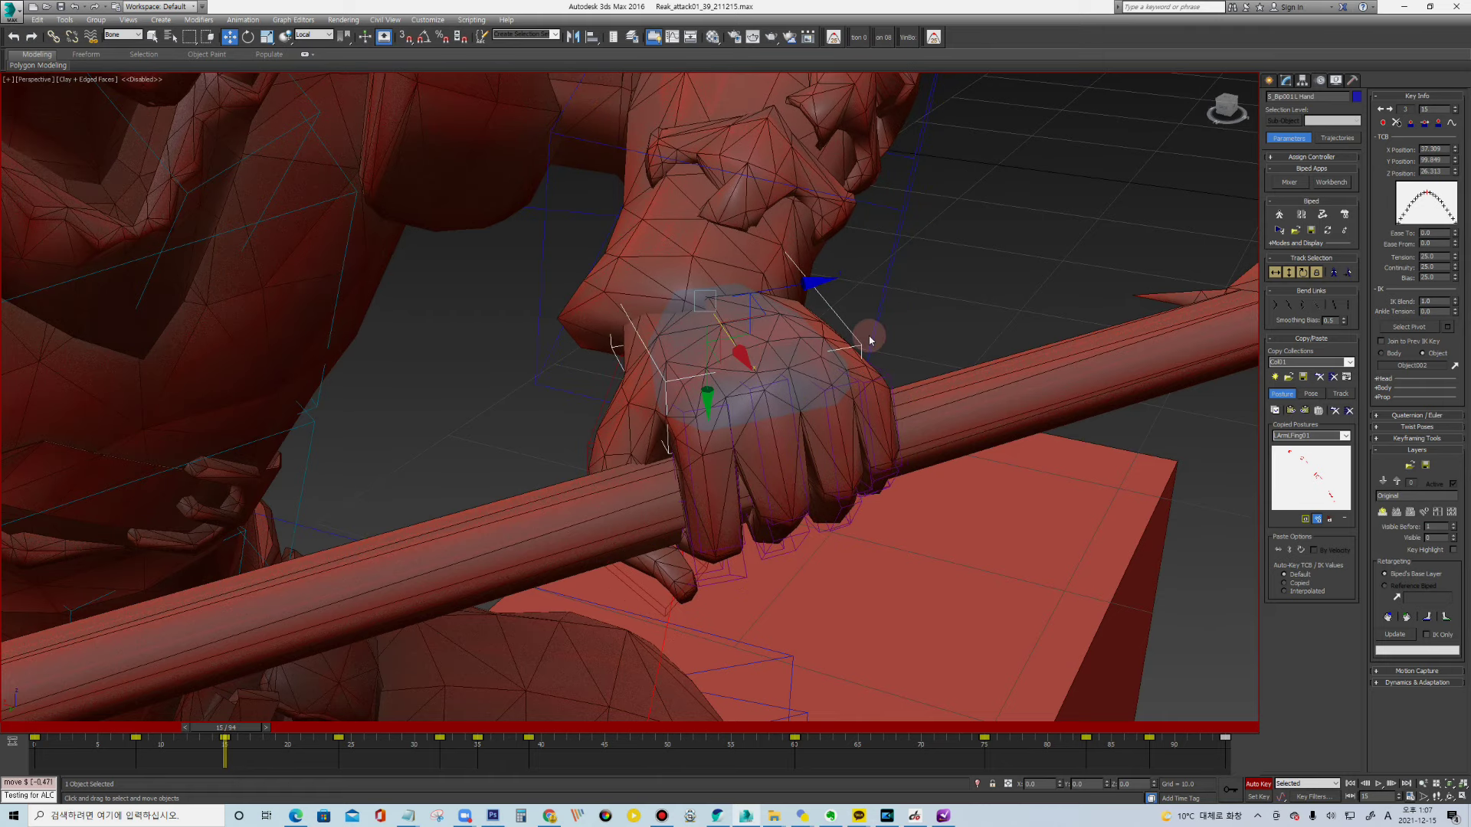
{"action": "scroll", "coordinate": [941, 323], "scroll_direction": "down", "scroll_amount": 5}
{"action": "middle_click_drag", "start_coordinate": [941, 323], "coordinate": [979, 364], "text": "alt"}
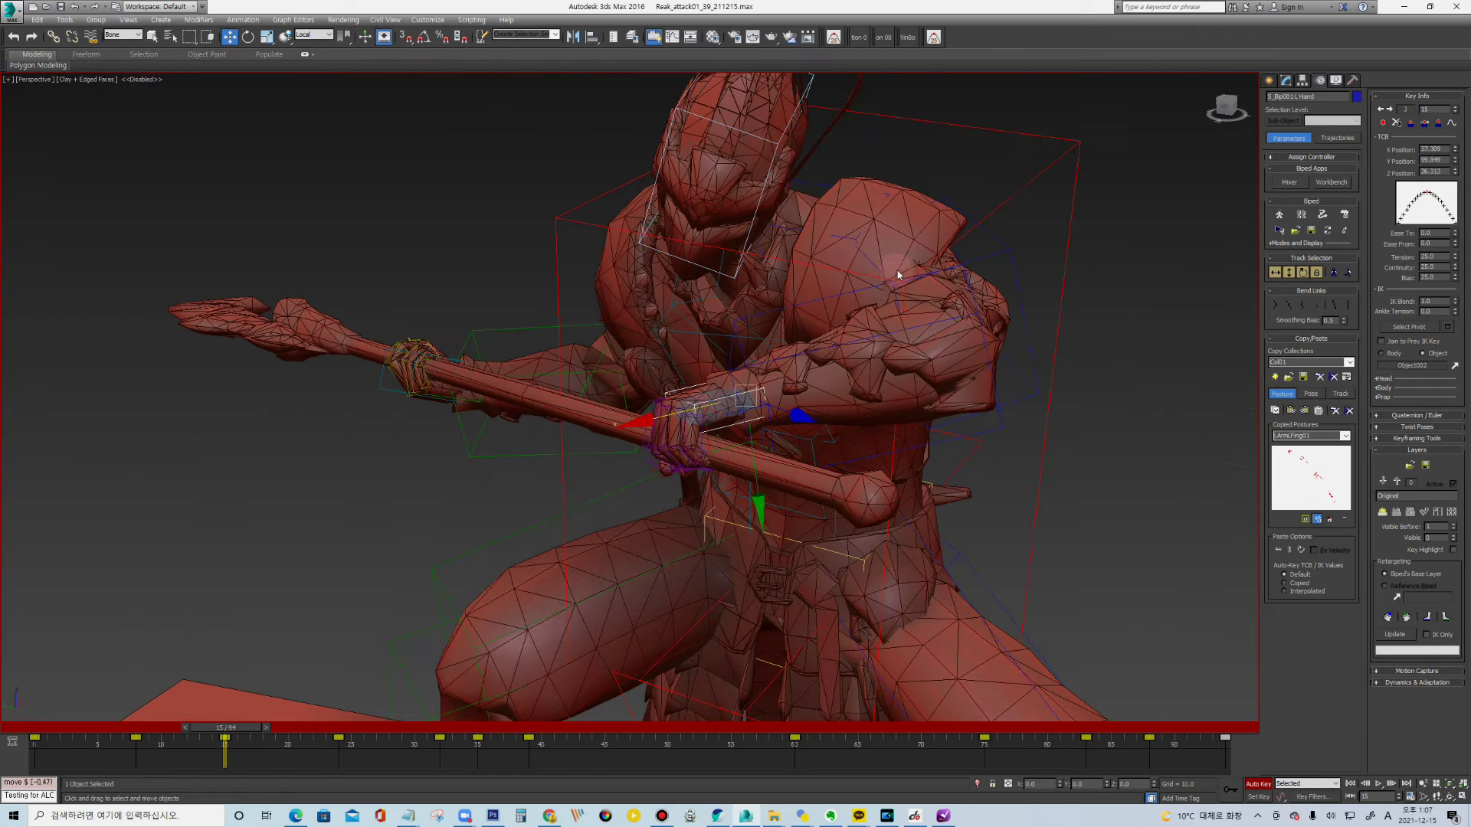
Rotate and shift the left hand slightly on the spear
{"action": "left_click", "coordinate": [954, 314]}
{"action": "key", "text": "e"}
{"action": "key", "text": "Page_Up"}
{"action": "key", "text": "Page_Up"}
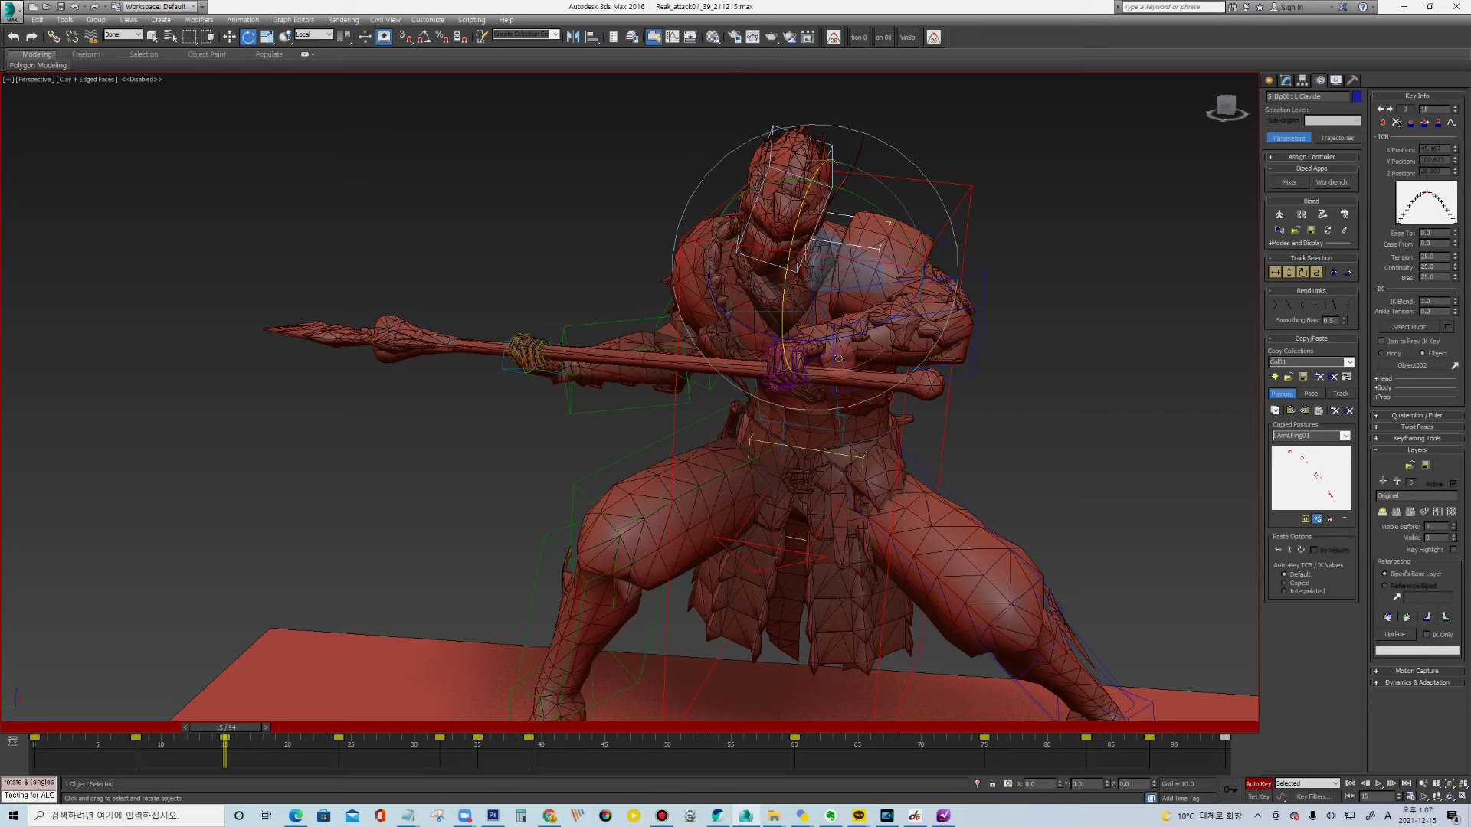
{"action": "key", "text": "Page_Down"}
{"action": "key", "text": "Page_Down"}
{"action": "key", "text": "Page_Down"}
{"action": "left_click_drag", "start_coordinate": [869, 276], "coordinate": [858, 307]}
{"action": "key", "text": "w"}
{"action": "left_click_drag", "start_coordinate": [811, 410], "coordinate": [811, 415]}
At frame 8, raise the right forearm along the spear in world coordinates
{"action": "left_click", "coordinate": [397, 762]}
{"action": "left_click_drag", "start_coordinate": [54, 730], "coordinate": [119, 745]}
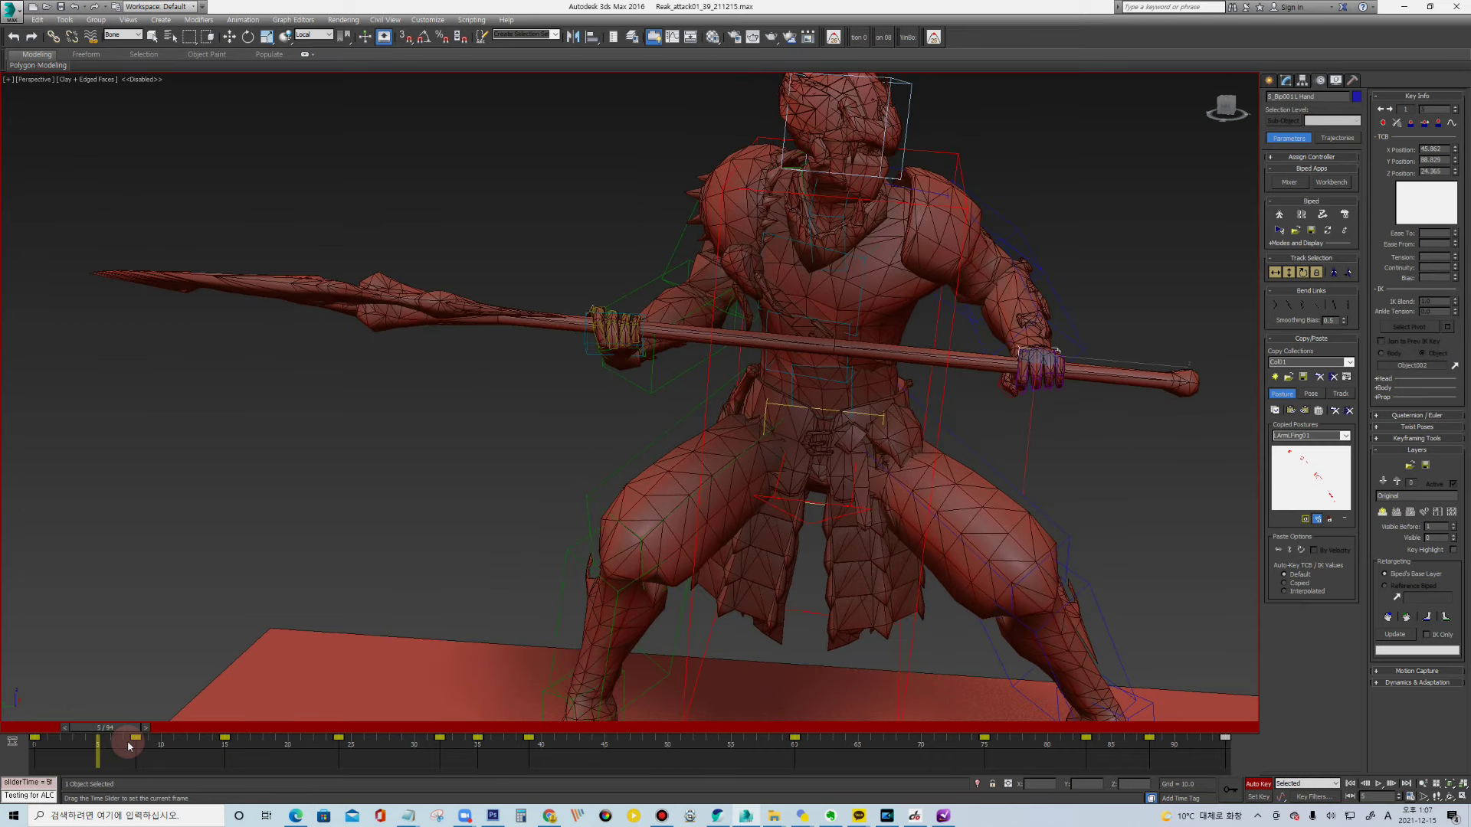
{"action": "left_click_drag", "start_coordinate": [129, 746], "coordinate": [136, 744]}
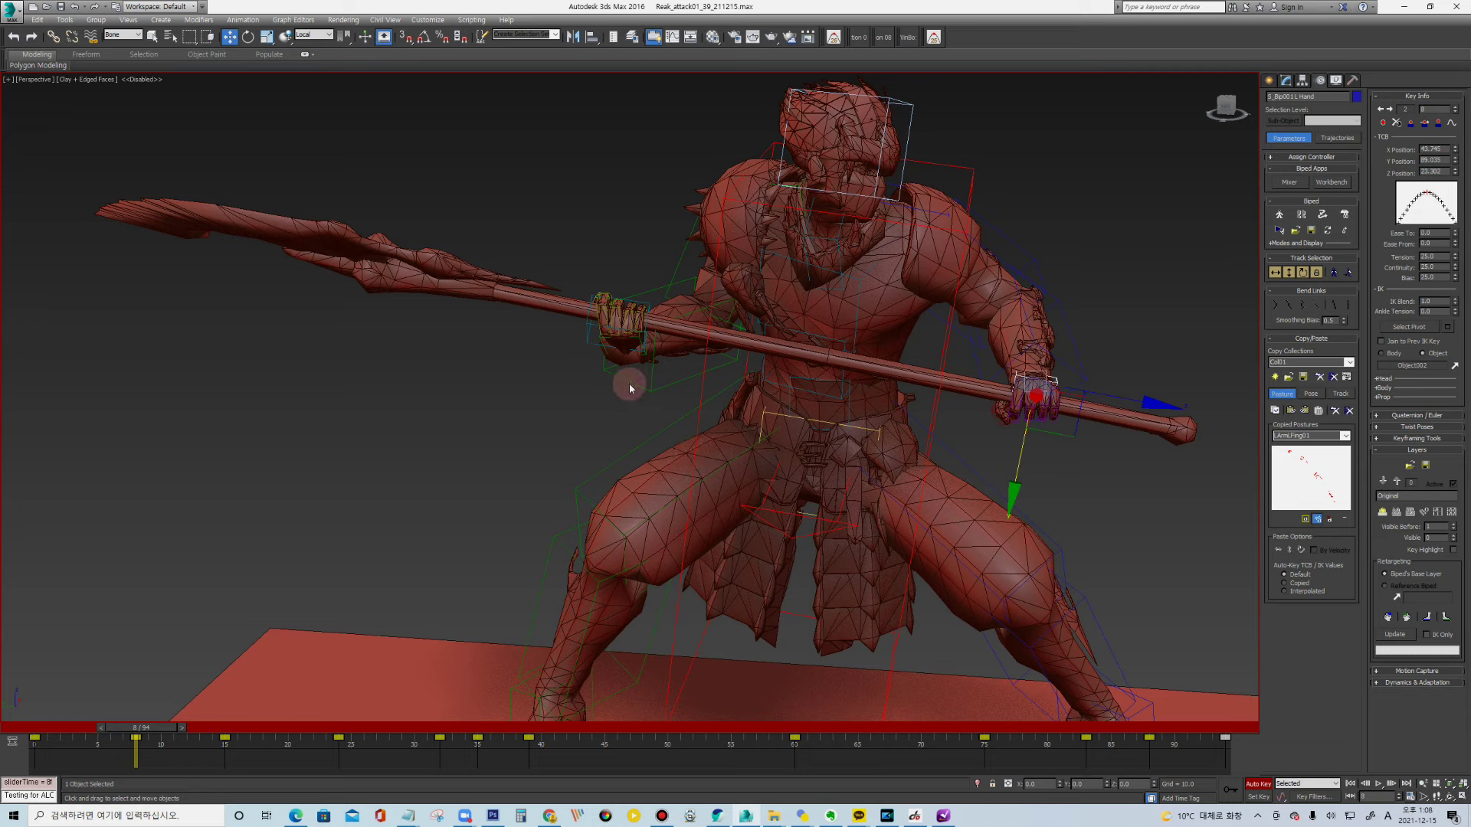
{"action": "left_click", "coordinate": [679, 344]}
{"action": "right_click", "coordinate": [695, 328]}
{"action": "left_click", "coordinate": [714, 278]}
{"action": "left_click_drag", "start_coordinate": [660, 307], "coordinate": [647, 248]}
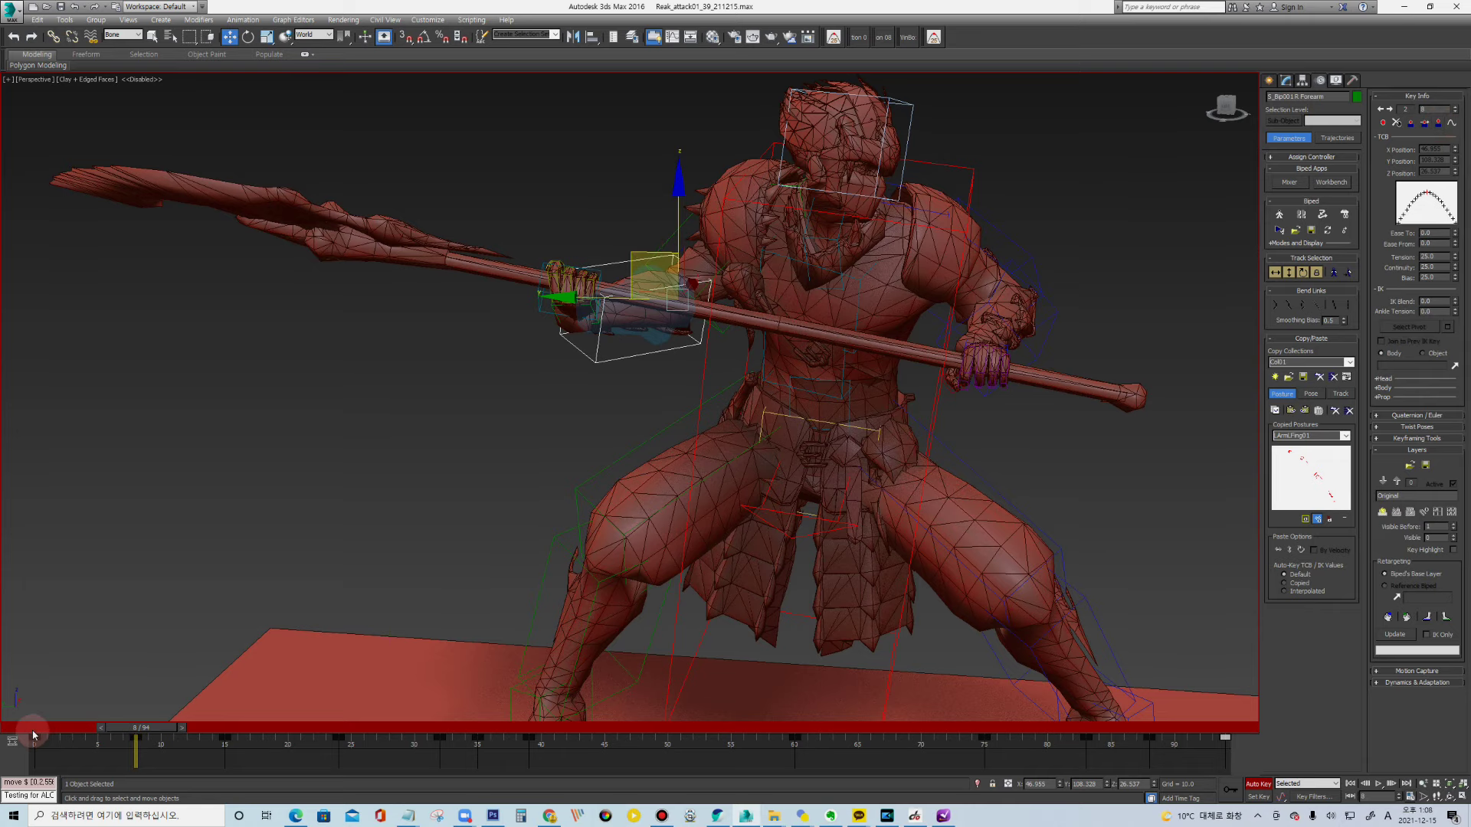
Scrub and play the attack to review the thrust around frame 15
{"action": "left_click_drag", "start_coordinate": [34, 735], "coordinate": [224, 764]}
{"action": "key", "text": "w"}
{"action": "middle_click_drag", "start_coordinate": [727, 437], "coordinate": [681, 399], "text": "alt"}
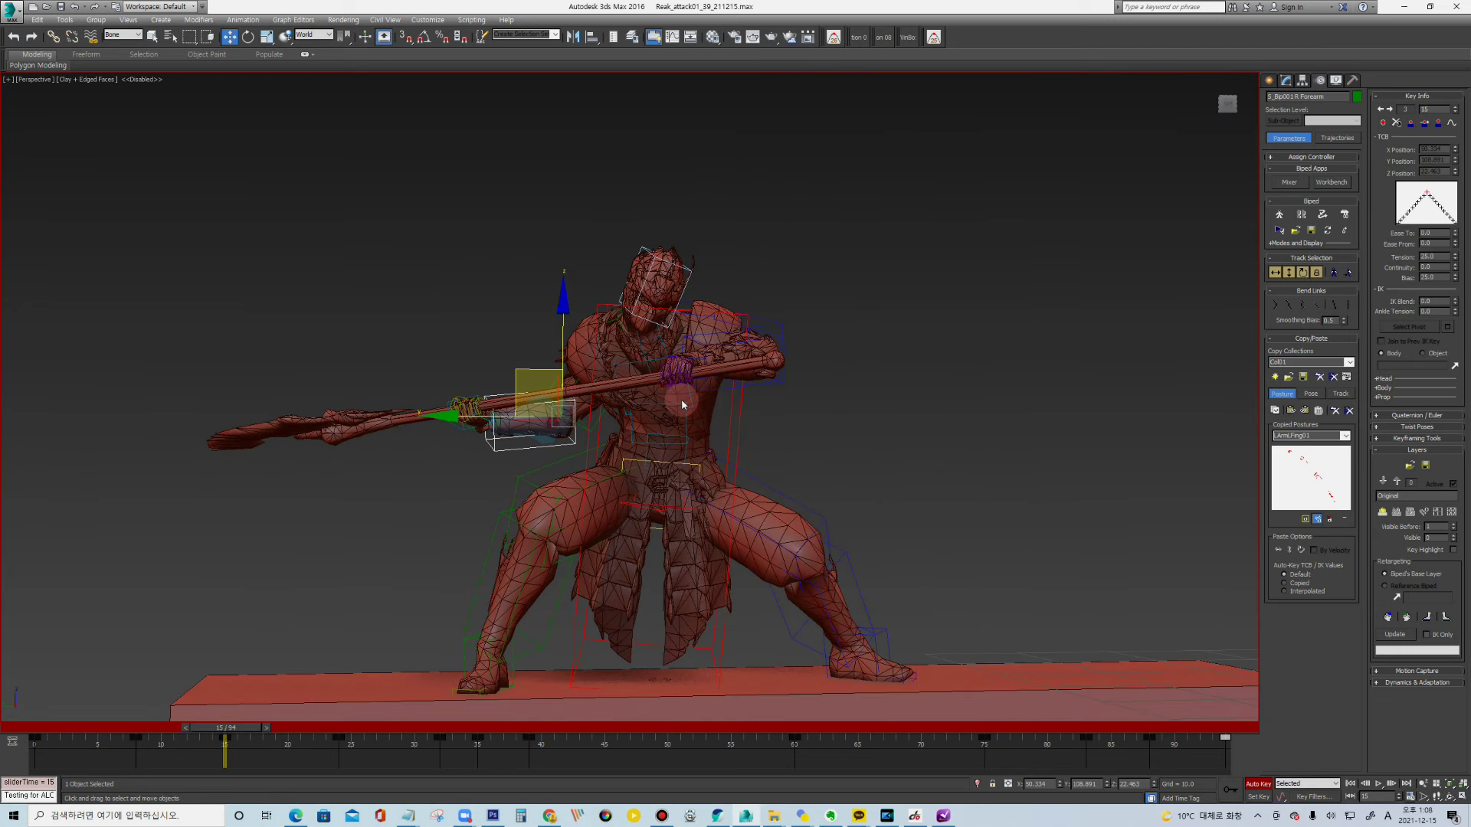
{"action": "key", "text": "slash"}
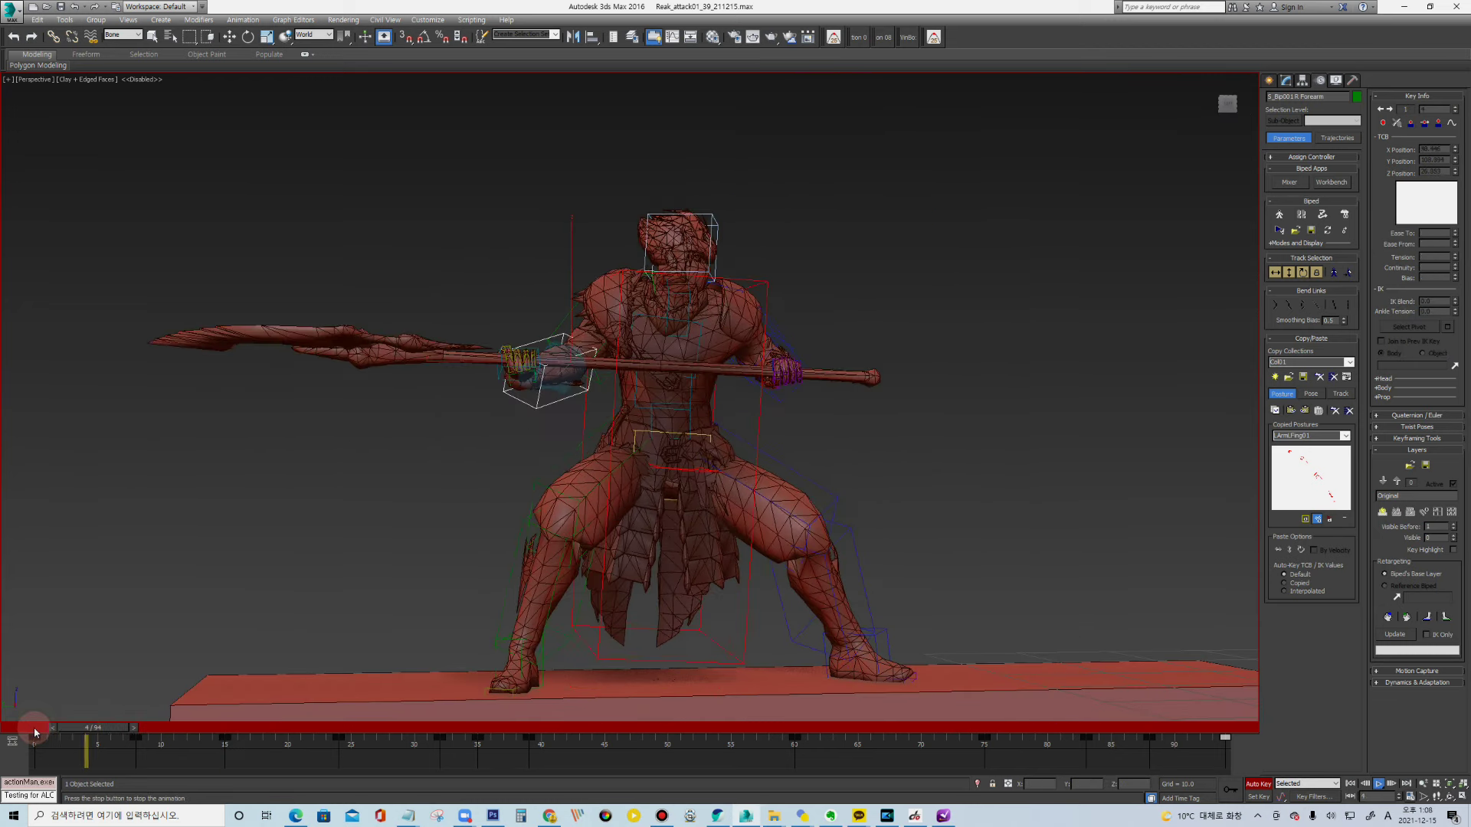
{"action": "left_click_drag", "start_coordinate": [32, 734], "coordinate": [217, 749]}
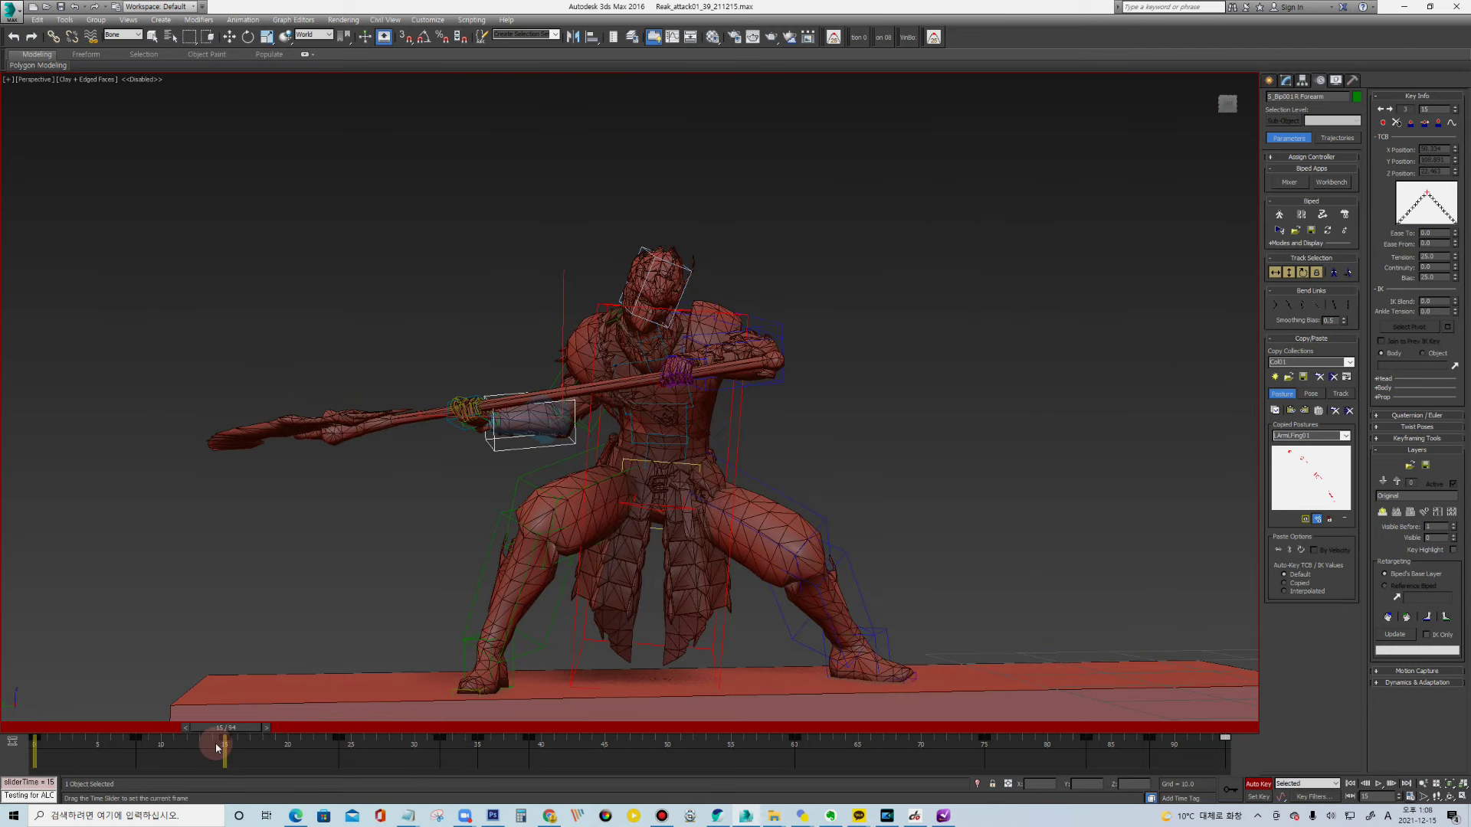
{"action": "mouse_move", "coordinate": [217, 749]}
{"action": "left_mouse_down"}
{"action": "mouse_move", "coordinate": [288, 753]}
{"action": "mouse_move", "coordinate": [164, 753]}
{"action": "mouse_move", "coordinate": [250, 753]}
{"action": "mouse_move", "coordinate": [204, 753]}
{"action": "mouse_move", "coordinate": [219, 752]}
{"action": "left_mouse_up"}
{"action": "key", "text": "w"}
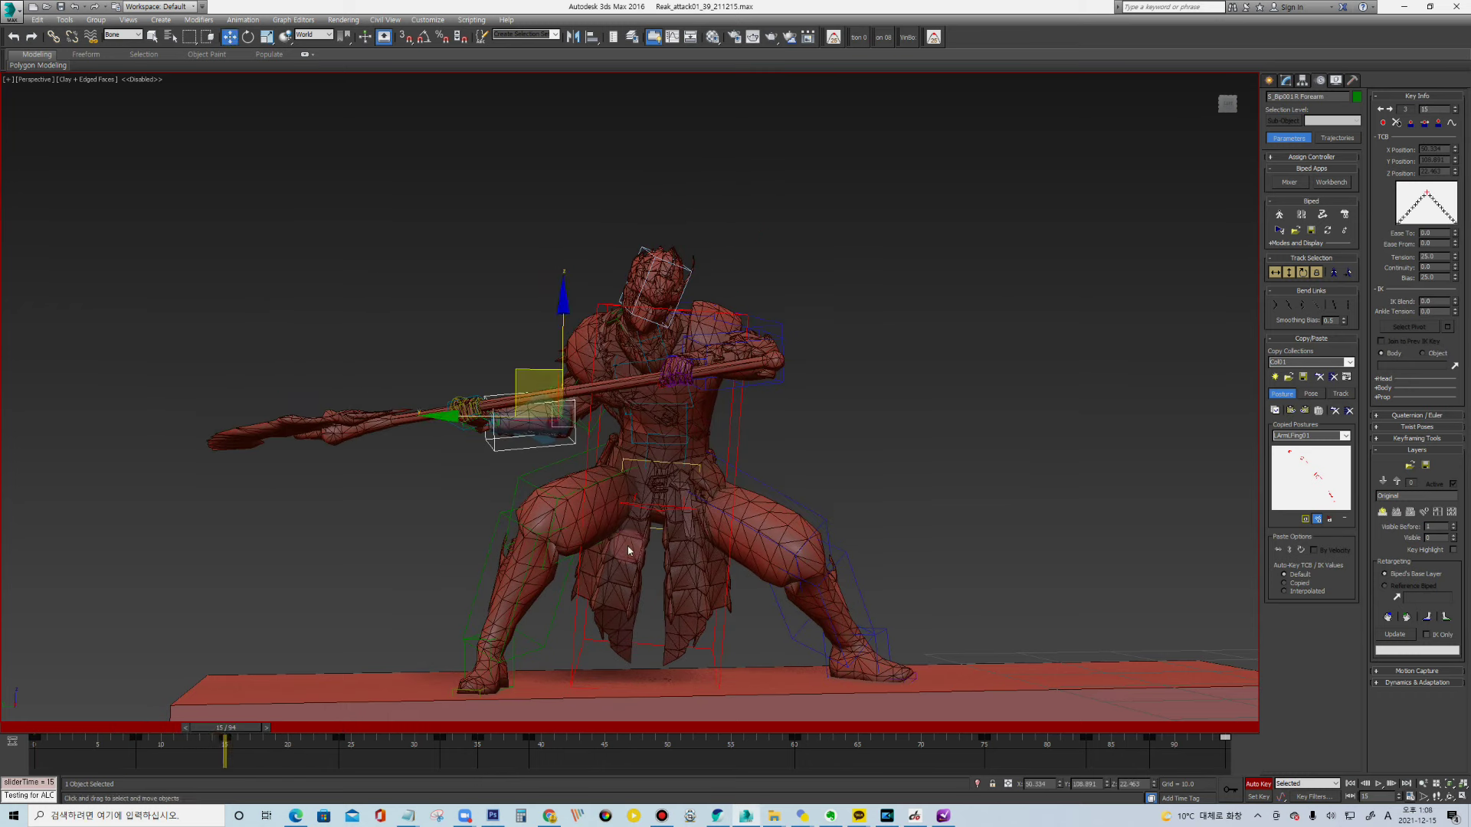
{"action": "right_click", "coordinate": [705, 439]}
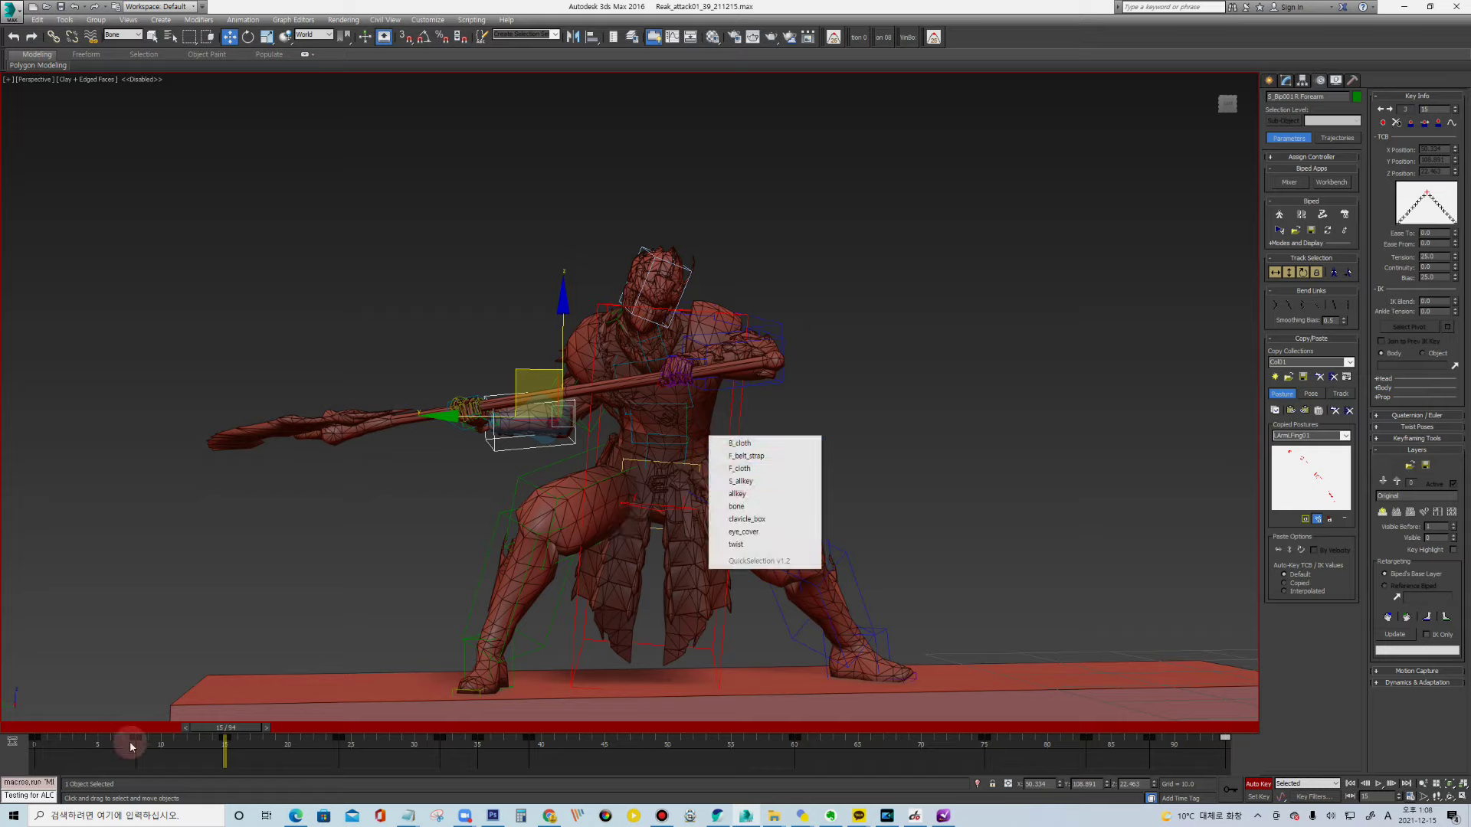
Select the bone set and extend the animation to end at frame 108, undoing a trial key shift
{"action": "left_click", "coordinate": [747, 481]}
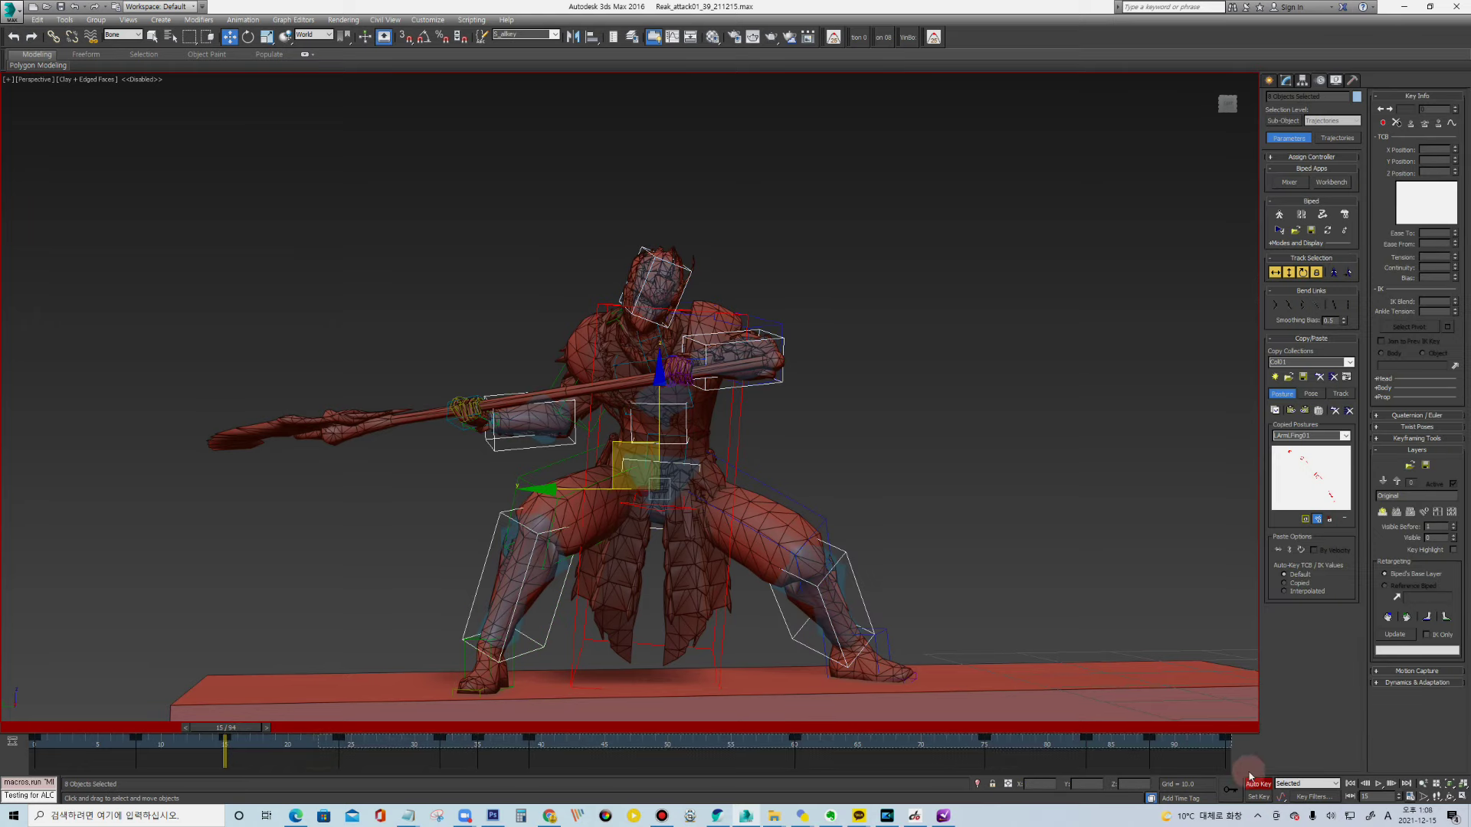
{"action": "mouse_move", "coordinate": [975, 747]}
{"action": "right_mouse_down", "text": "ctrl+alt"}
{"action": "mouse_move", "coordinate": [1026, 752]}
{"action": "mouse_move", "coordinate": [988, 749]}
{"action": "right_mouse_up", "text": "ctrl+alt"}
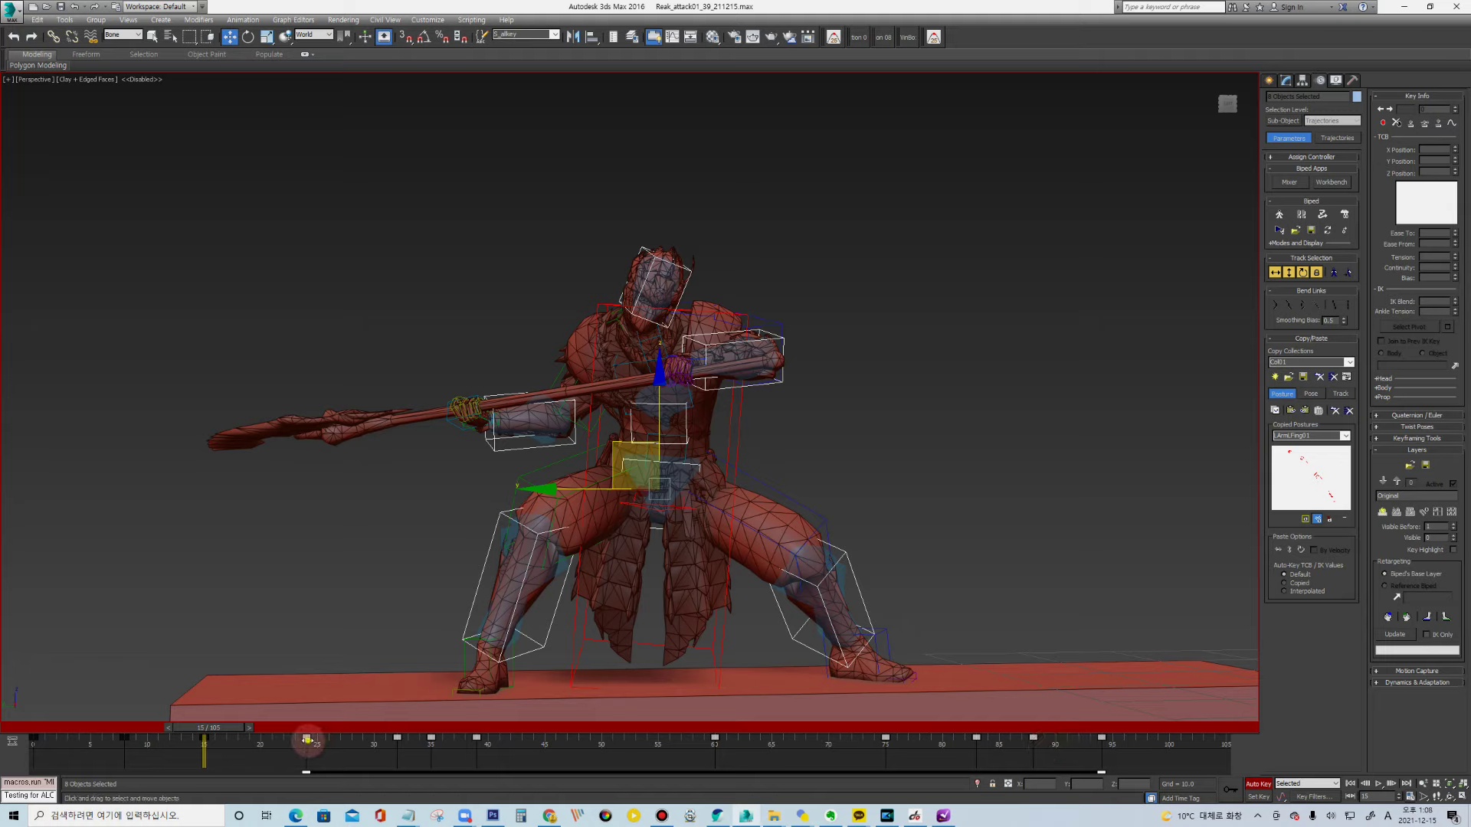
{"action": "left_click_drag", "start_coordinate": [306, 740], "coordinate": [426, 742]}
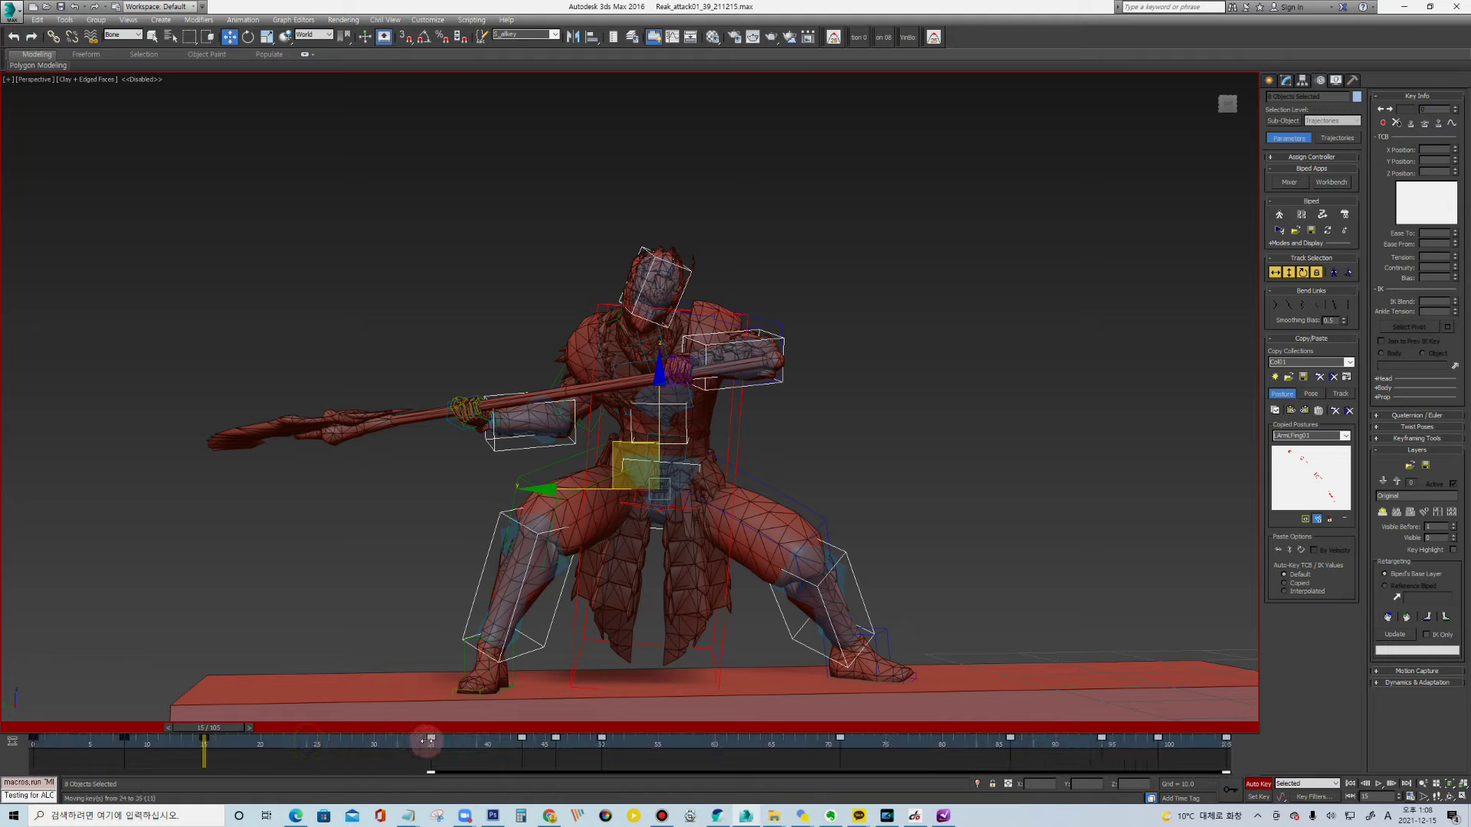
{"action": "key", "text": "ctrl+z"}
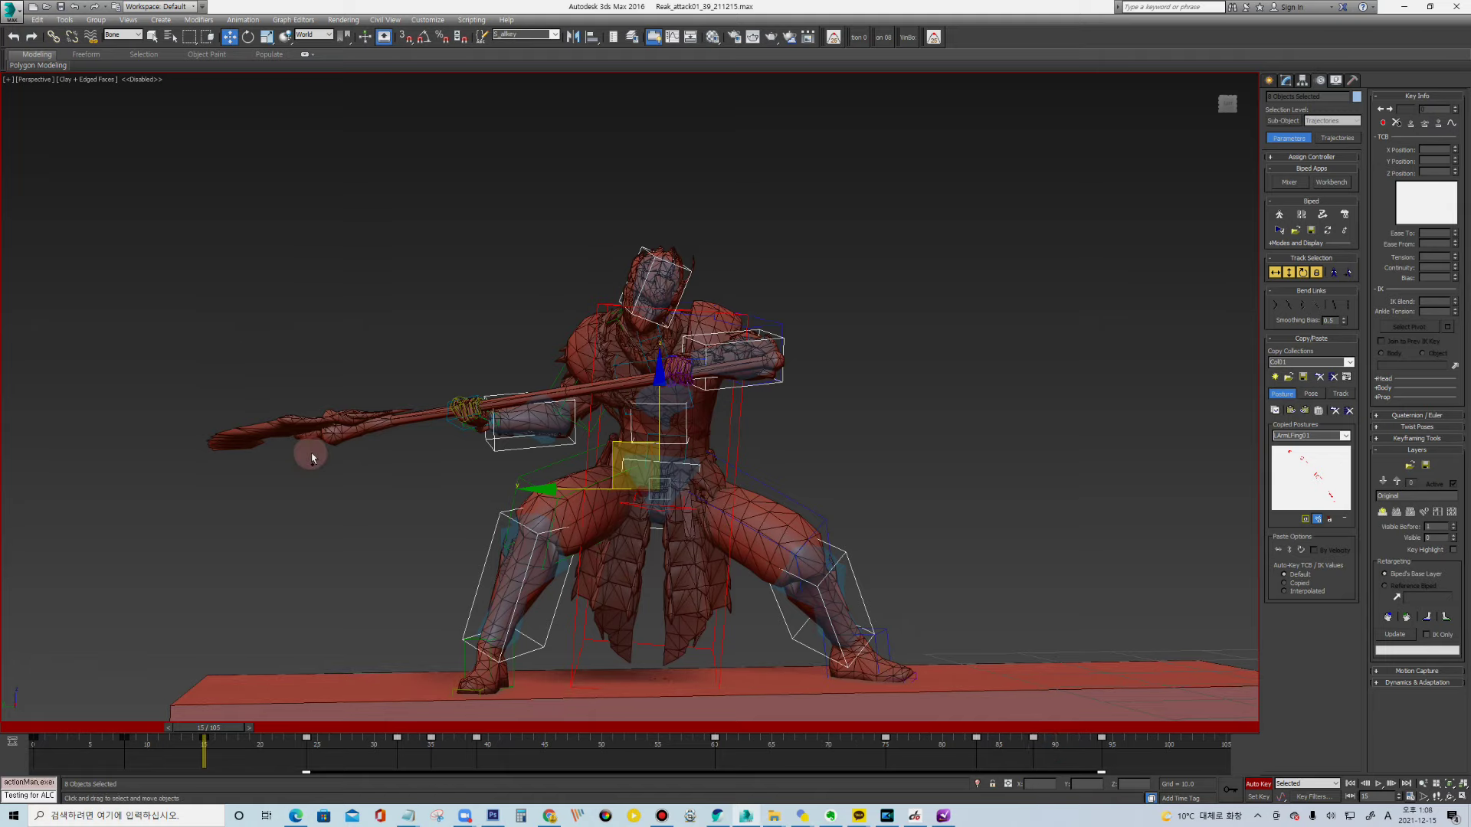
Select the spear object Object002, then the S_alkey bone set
{"action": "left_click_drag", "start_coordinate": [187, 386], "coordinate": [265, 467], "text": "ctrl"}
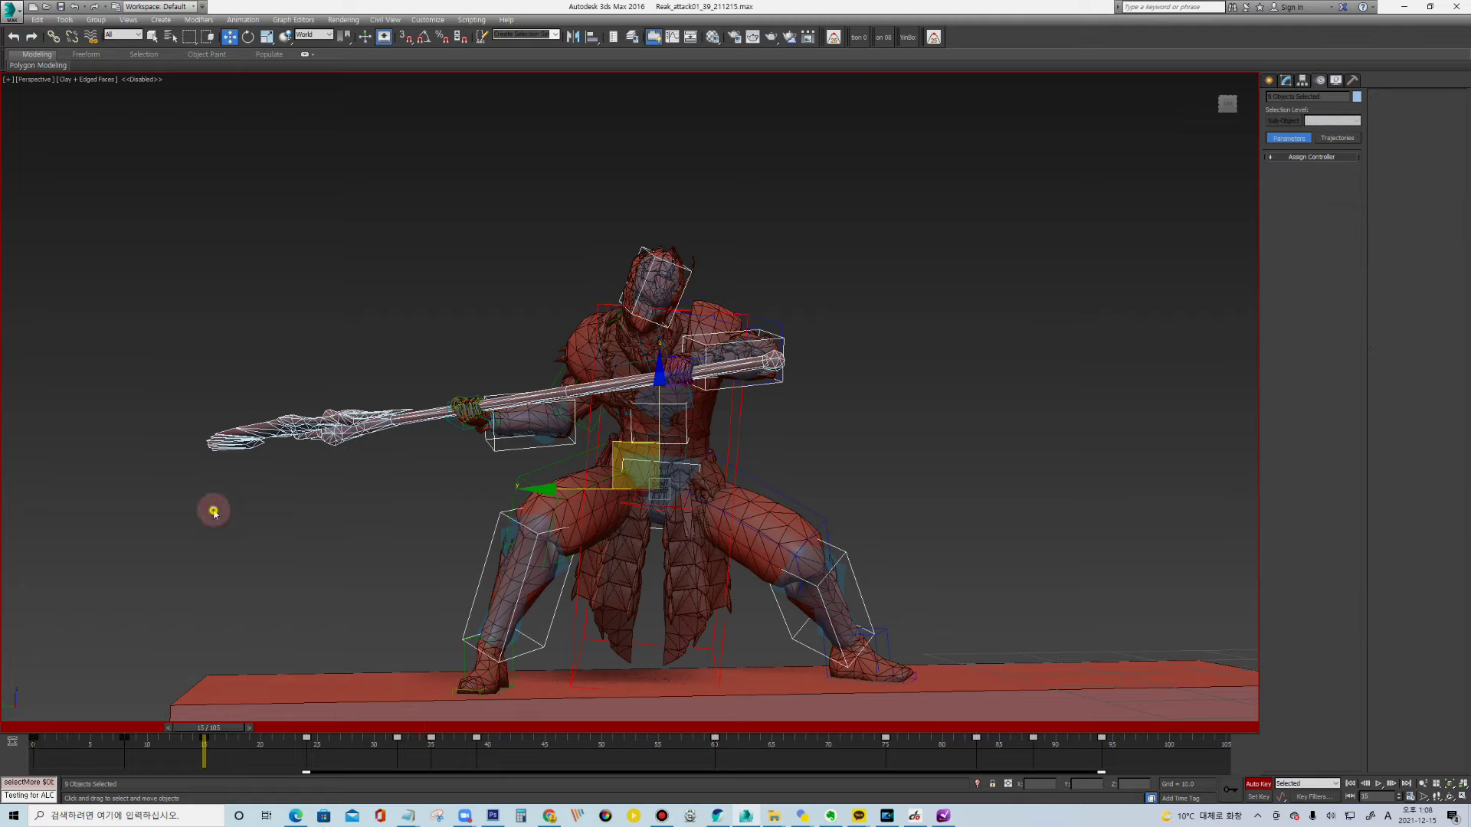
{"action": "left_click_drag", "start_coordinate": [158, 384], "coordinate": [280, 509]}
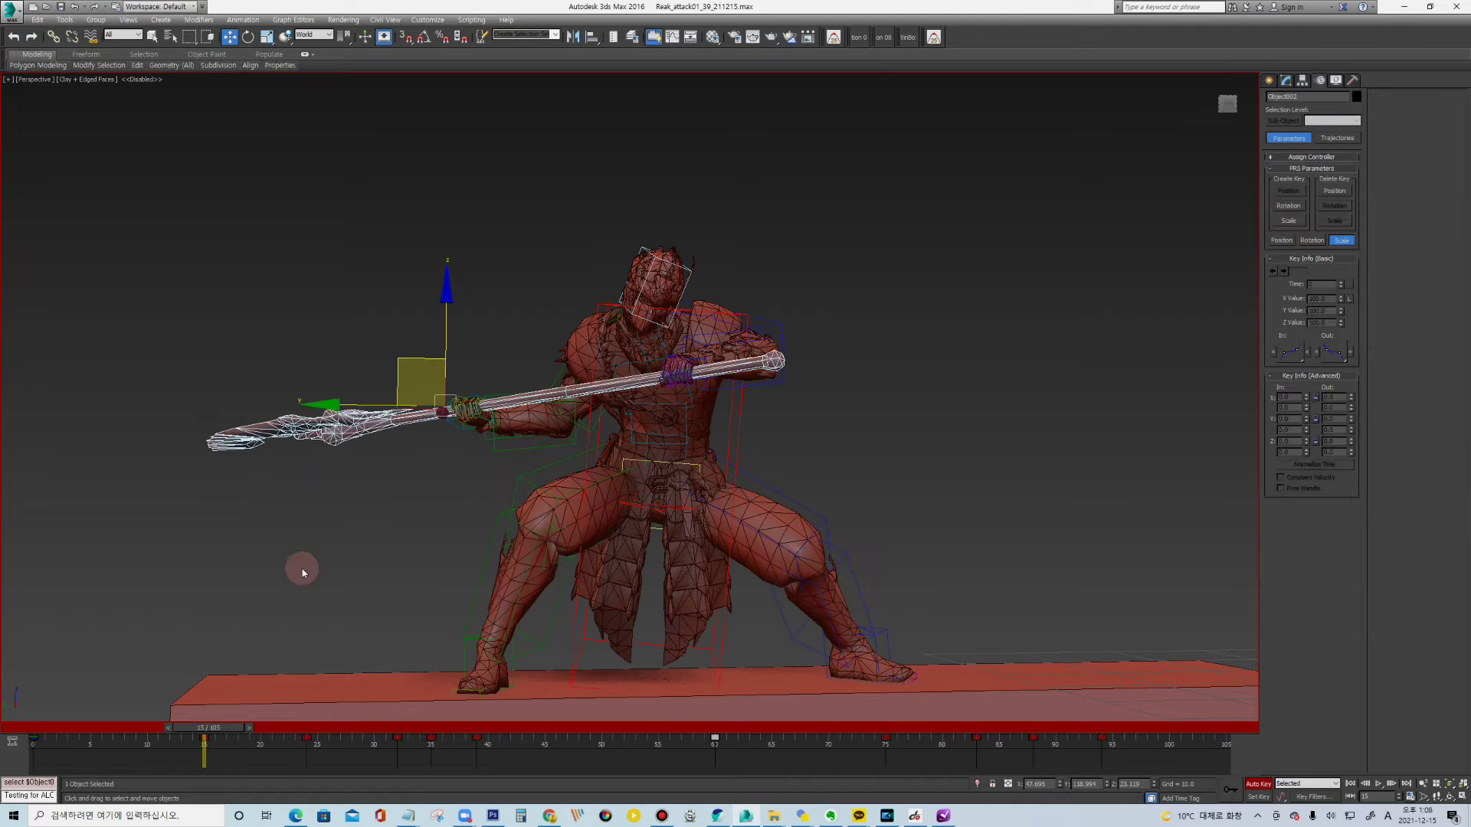
{"action": "right_click", "coordinate": [393, 591]}
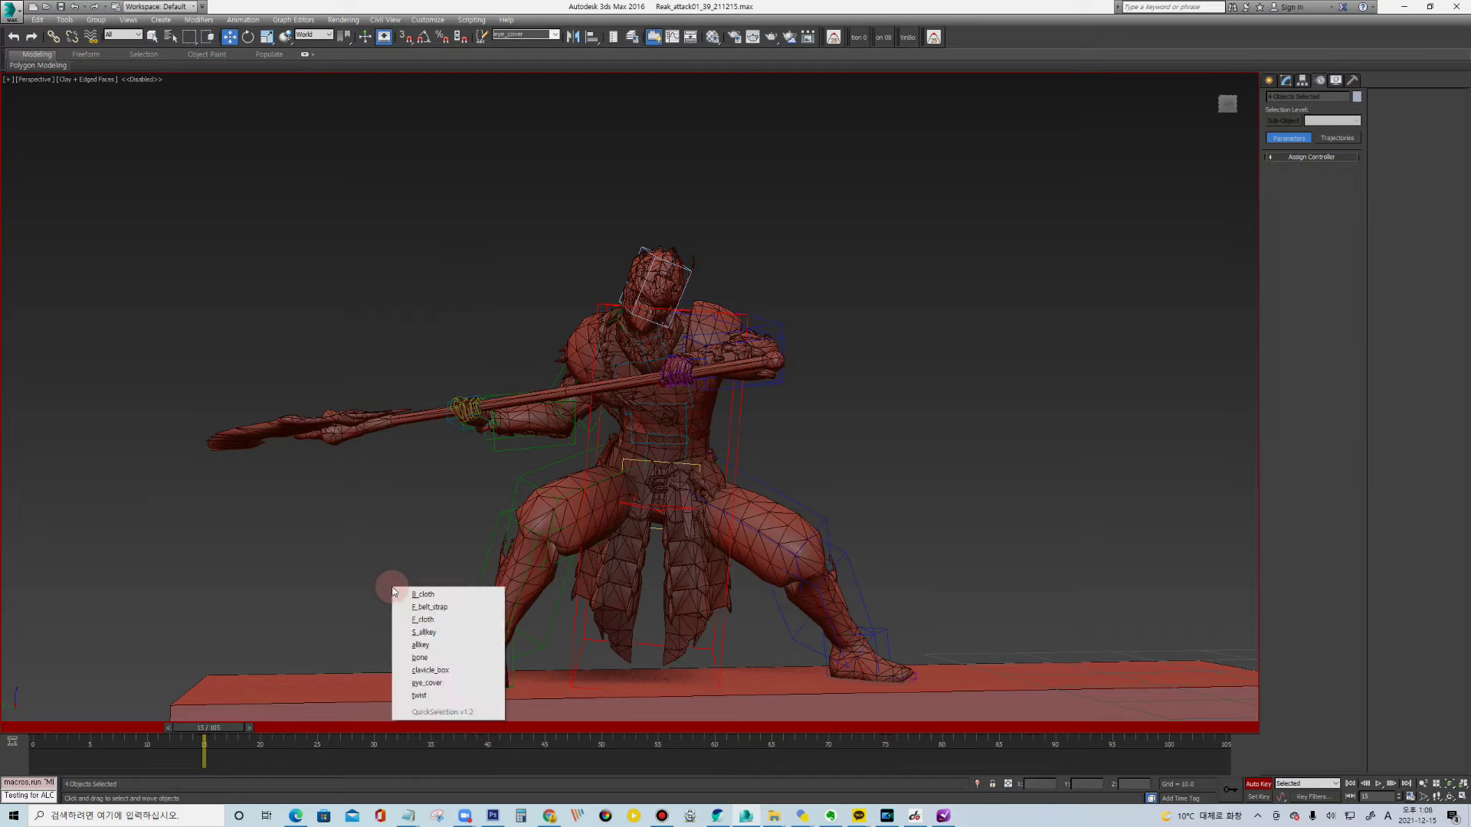
{"action": "left_click", "coordinate": [423, 632]}
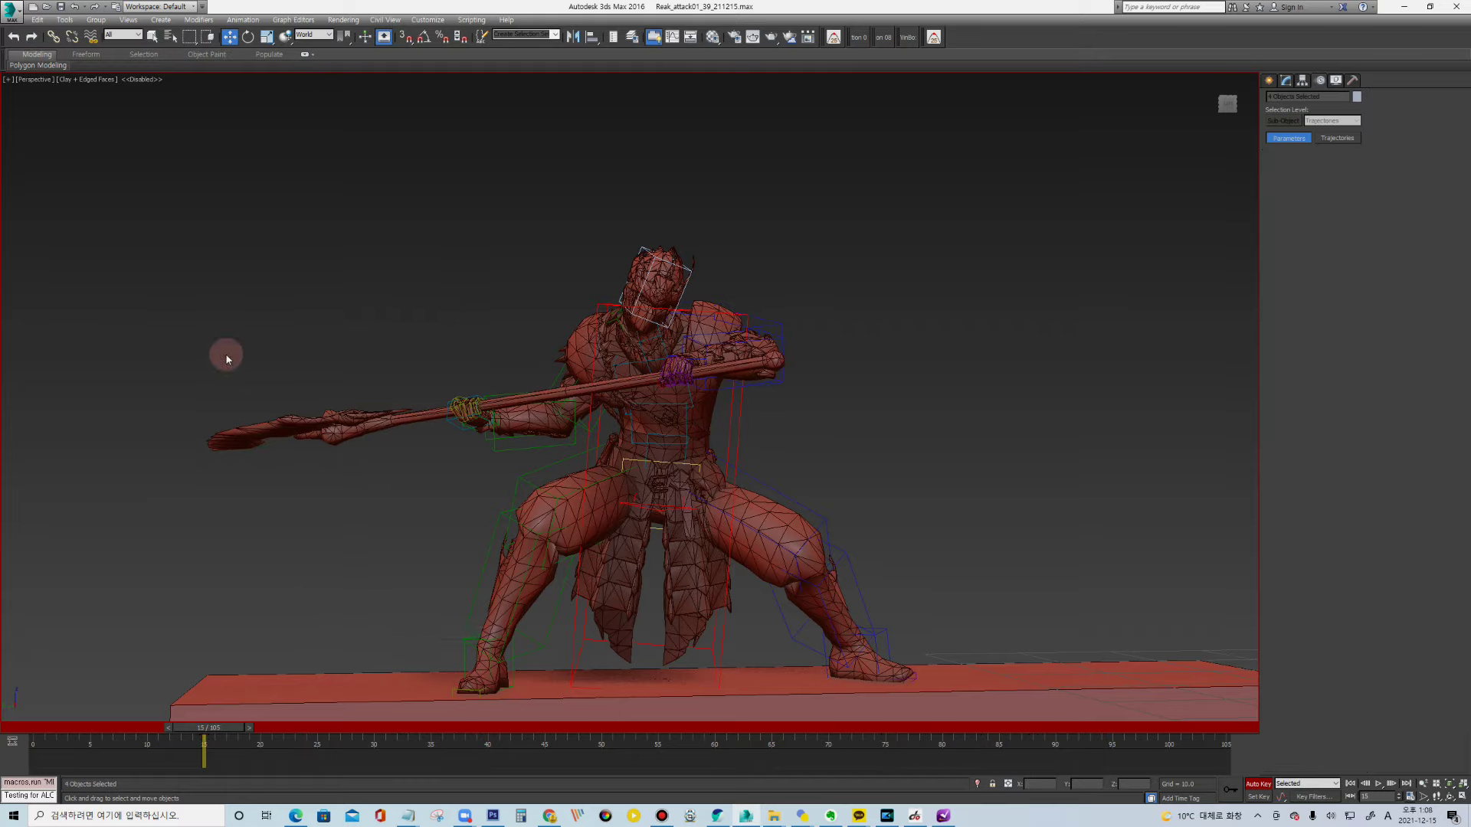
Select the trackbar keys from frame 24 to 95 and switch the view to wireframe
{"action": "left_click_drag", "start_coordinate": [171, 334], "coordinate": [283, 481]}
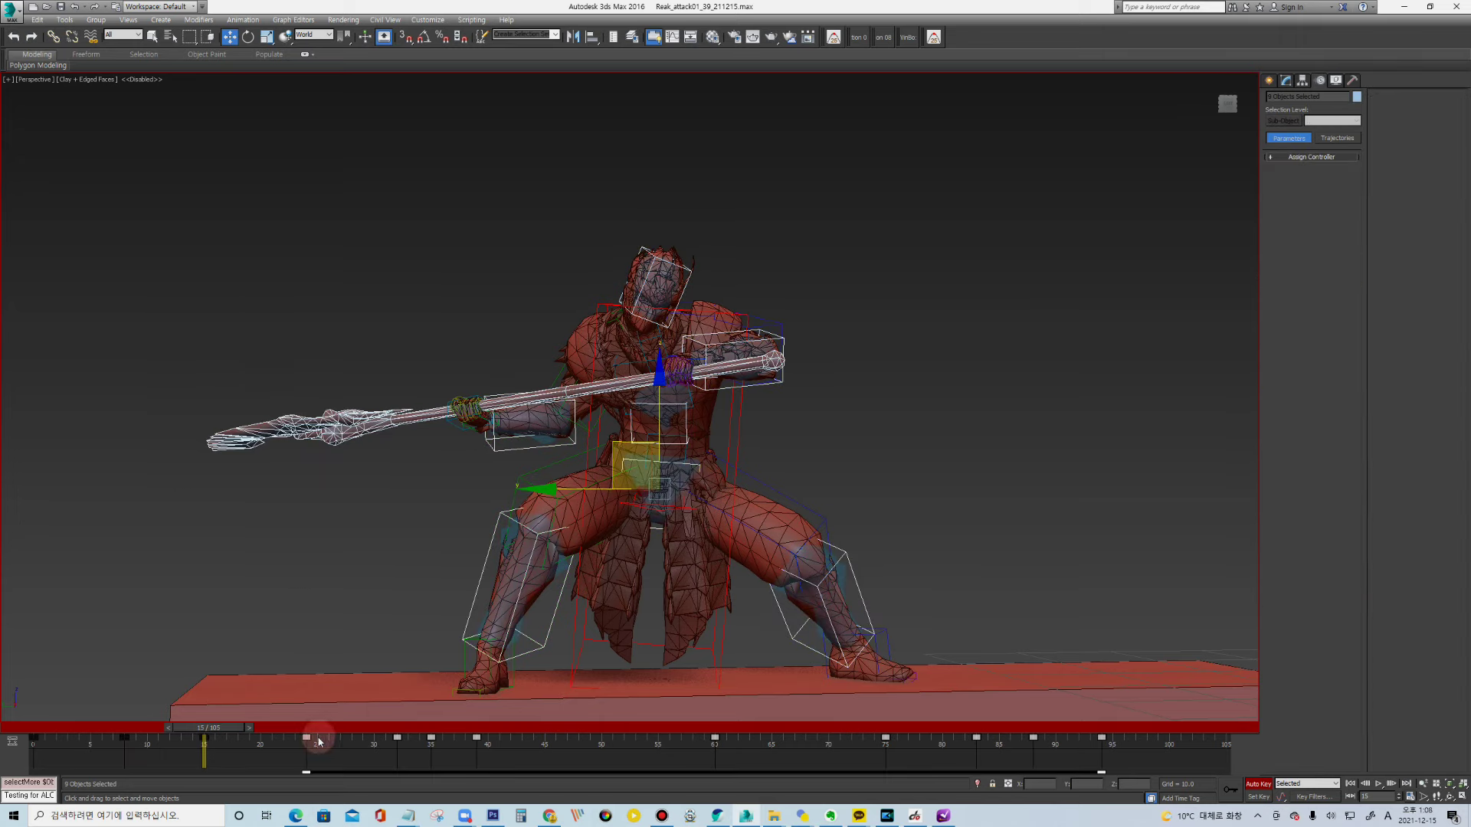
{"action": "mouse_move", "coordinate": [307, 739]}
{"action": "left_mouse_down"}
{"action": "mouse_move", "coordinate": [399, 749]}
{"action": "mouse_move", "coordinate": [313, 740]}
{"action": "left_mouse_up"}
{"action": "left_click", "coordinate": [360, 753]}
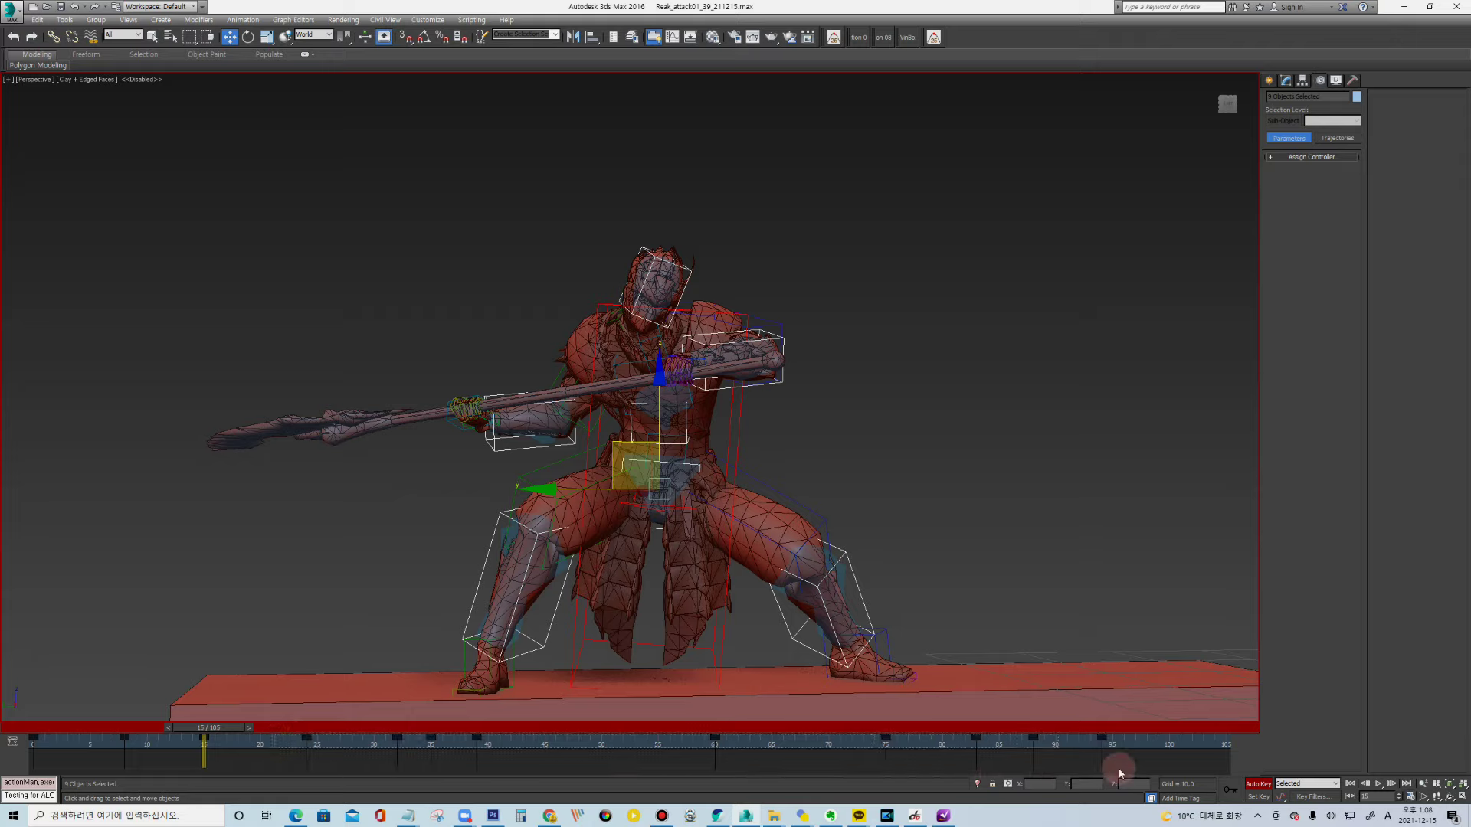
{"action": "left_click_drag", "start_coordinate": [1124, 770], "coordinate": [1120, 770]}
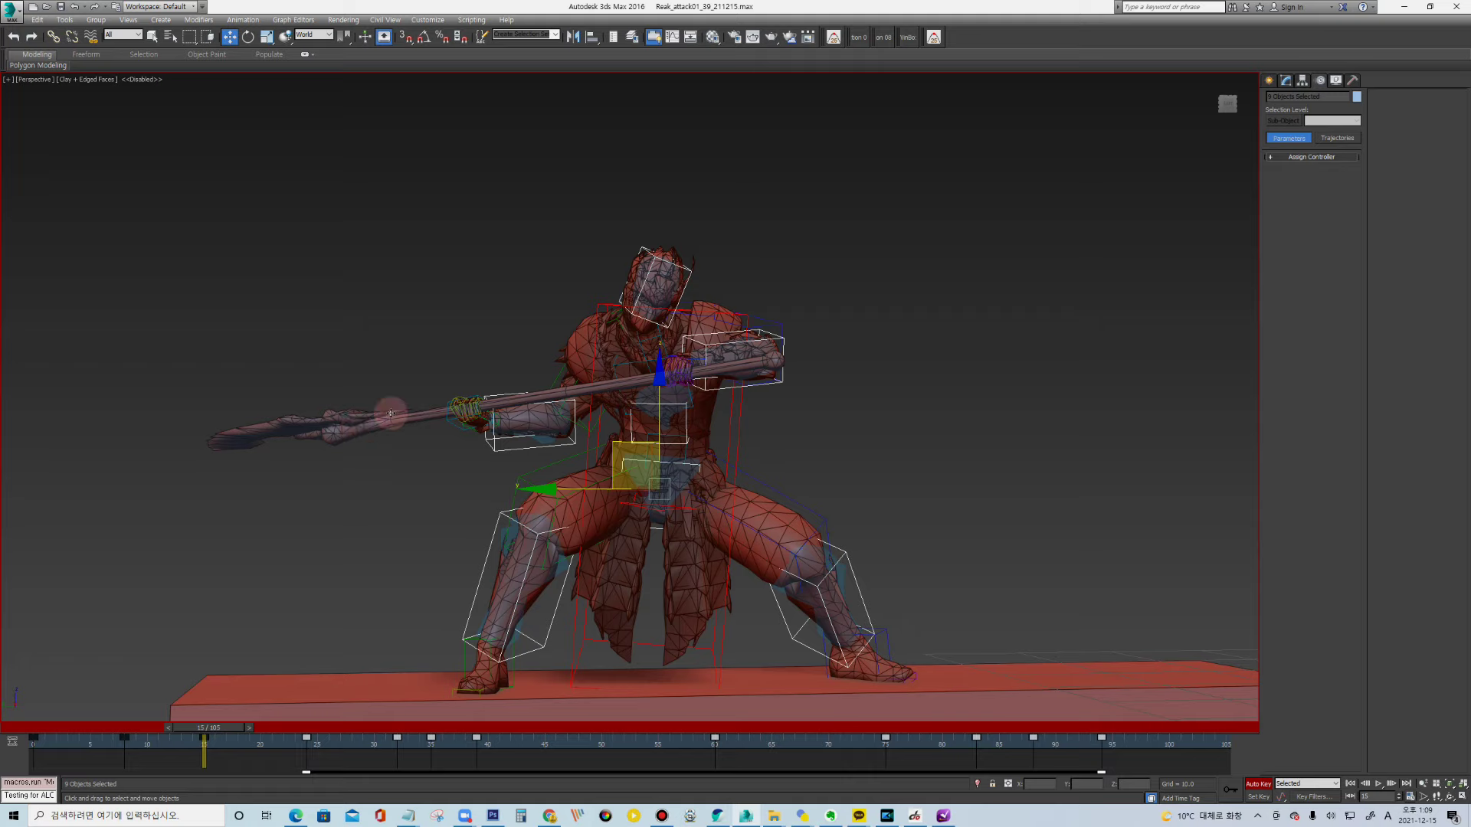
{"action": "key", "text": "F3"}
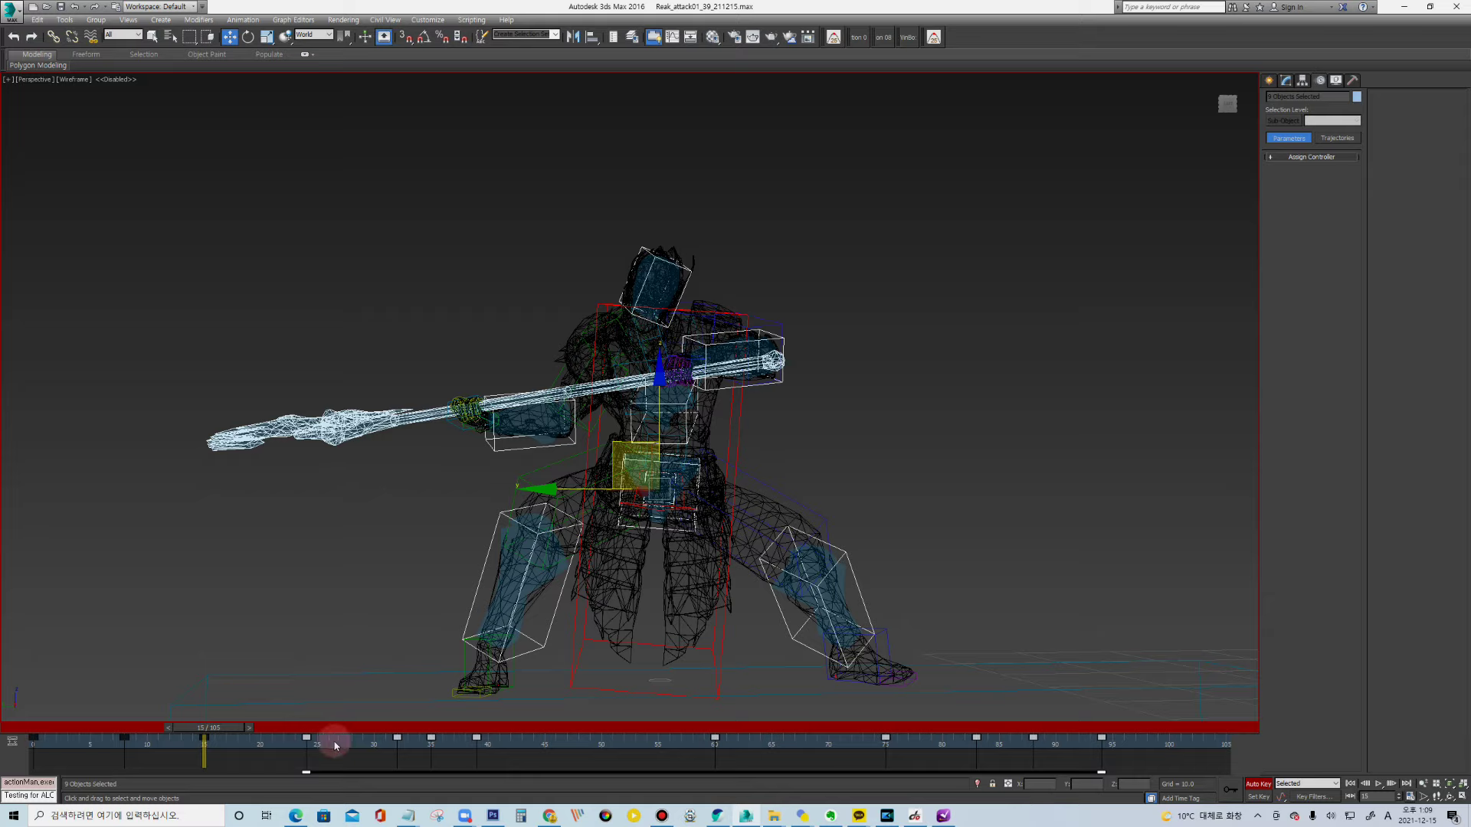
Shift the keys from frame 24 to frame 35 and add a bone key at frame 28
{"action": "left_click_drag", "start_coordinate": [309, 739], "coordinate": [429, 738]}
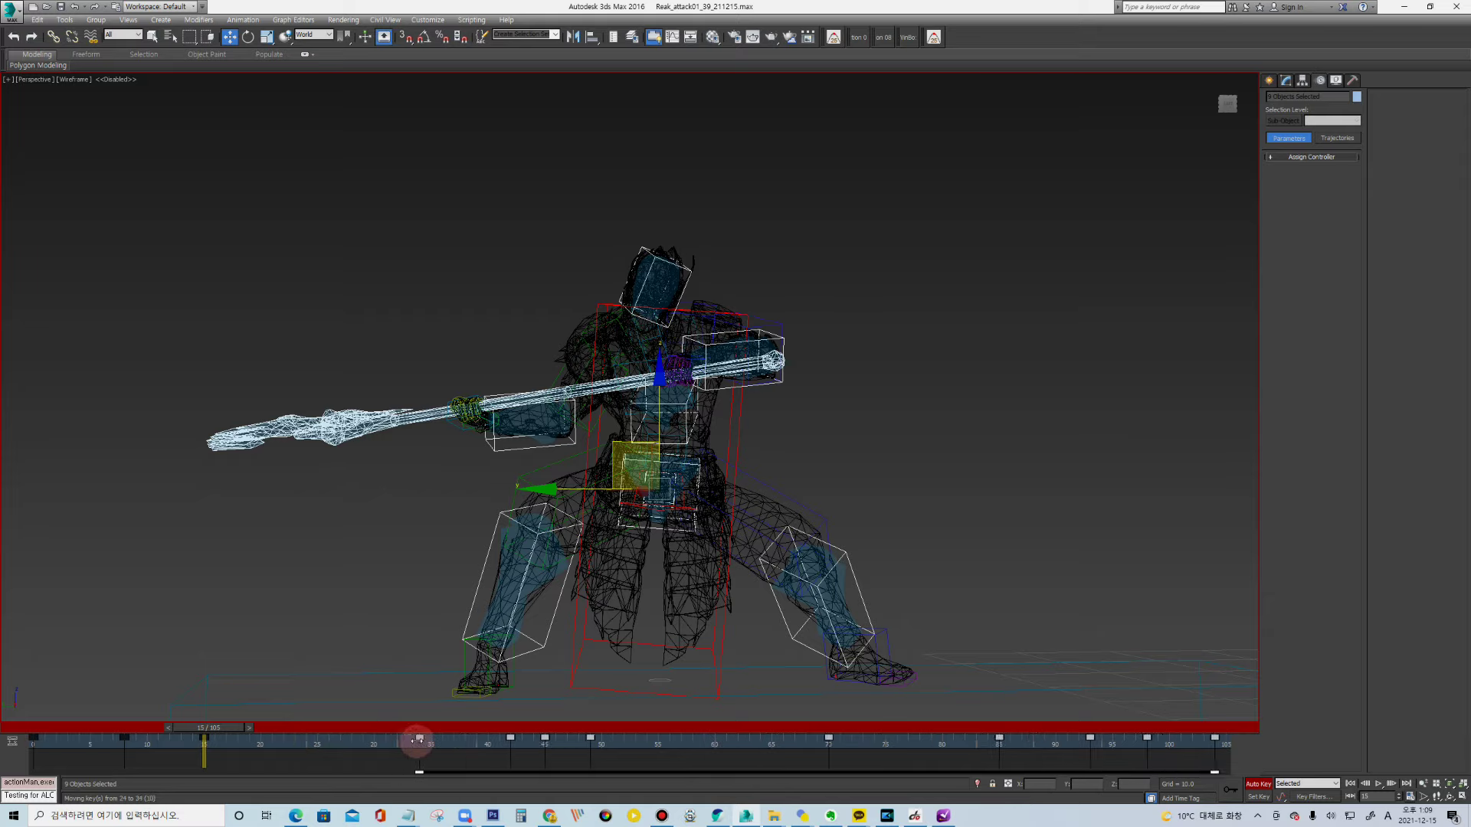
{"action": "key", "text": "F3"}
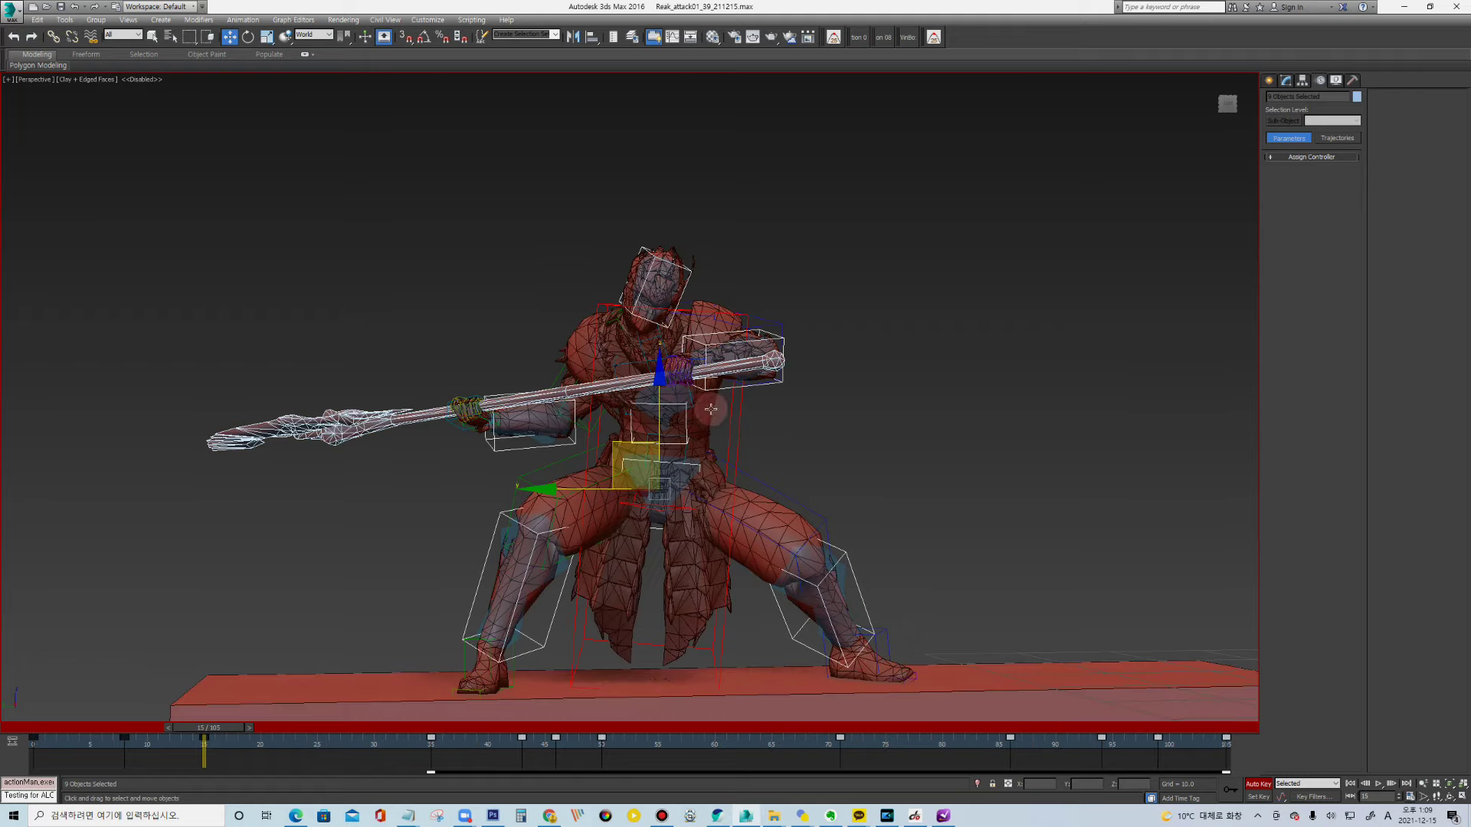
{"action": "left_click_drag", "start_coordinate": [69, 727], "coordinate": [370, 733]}
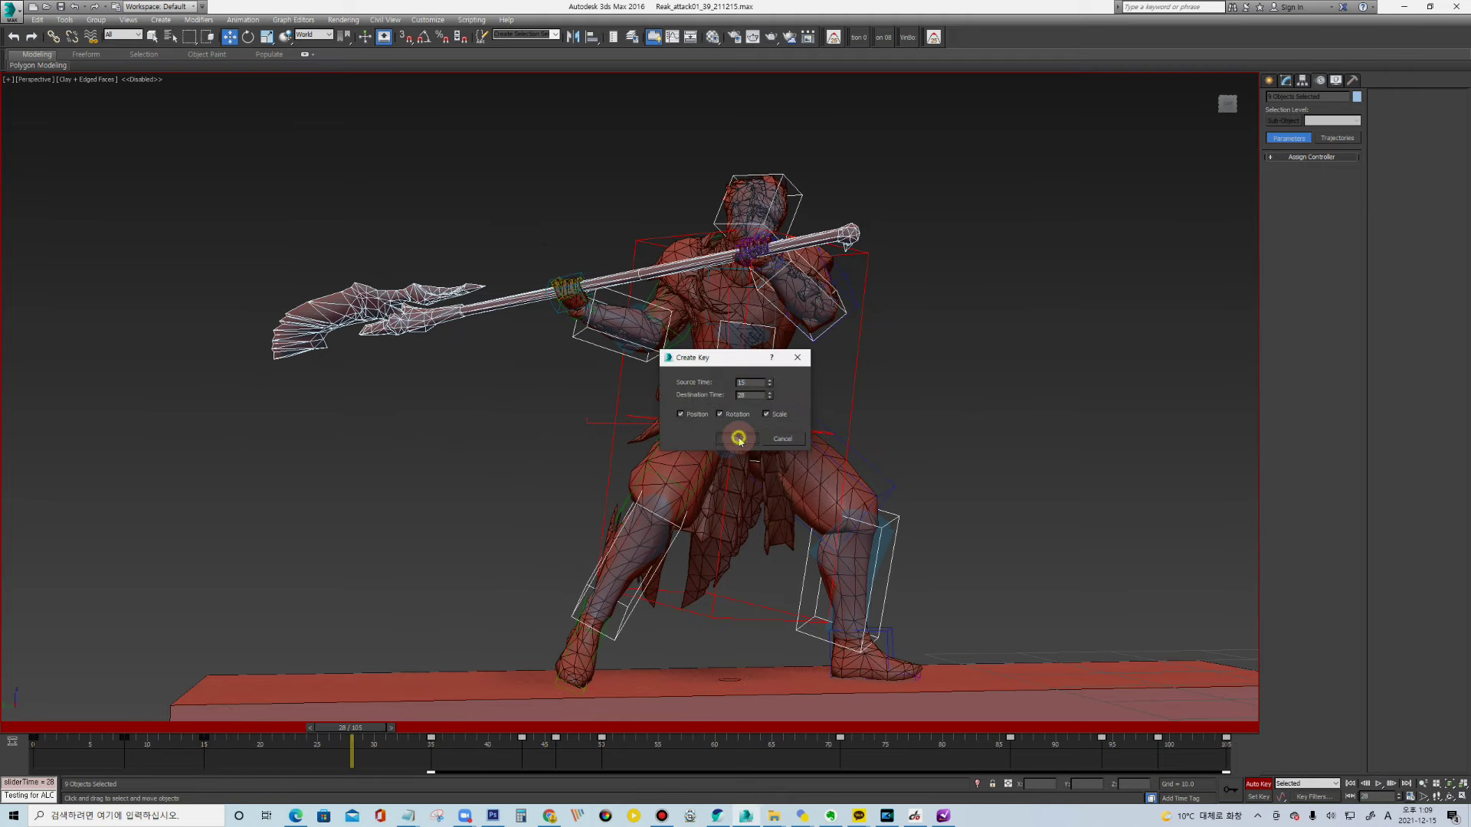
{"action": "left_click", "coordinate": [741, 450]}
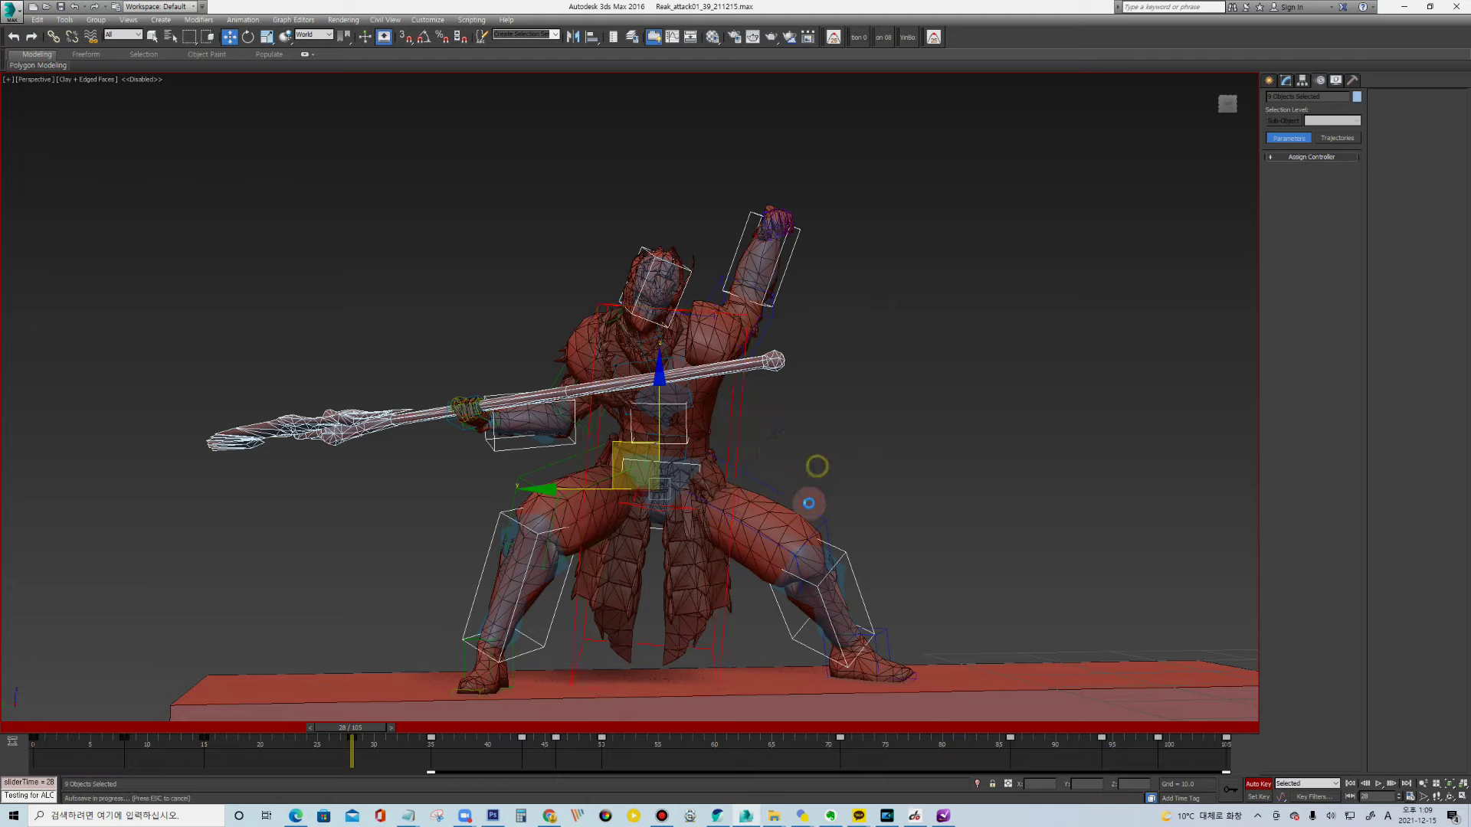
{"action": "left_click", "coordinate": [816, 515]}
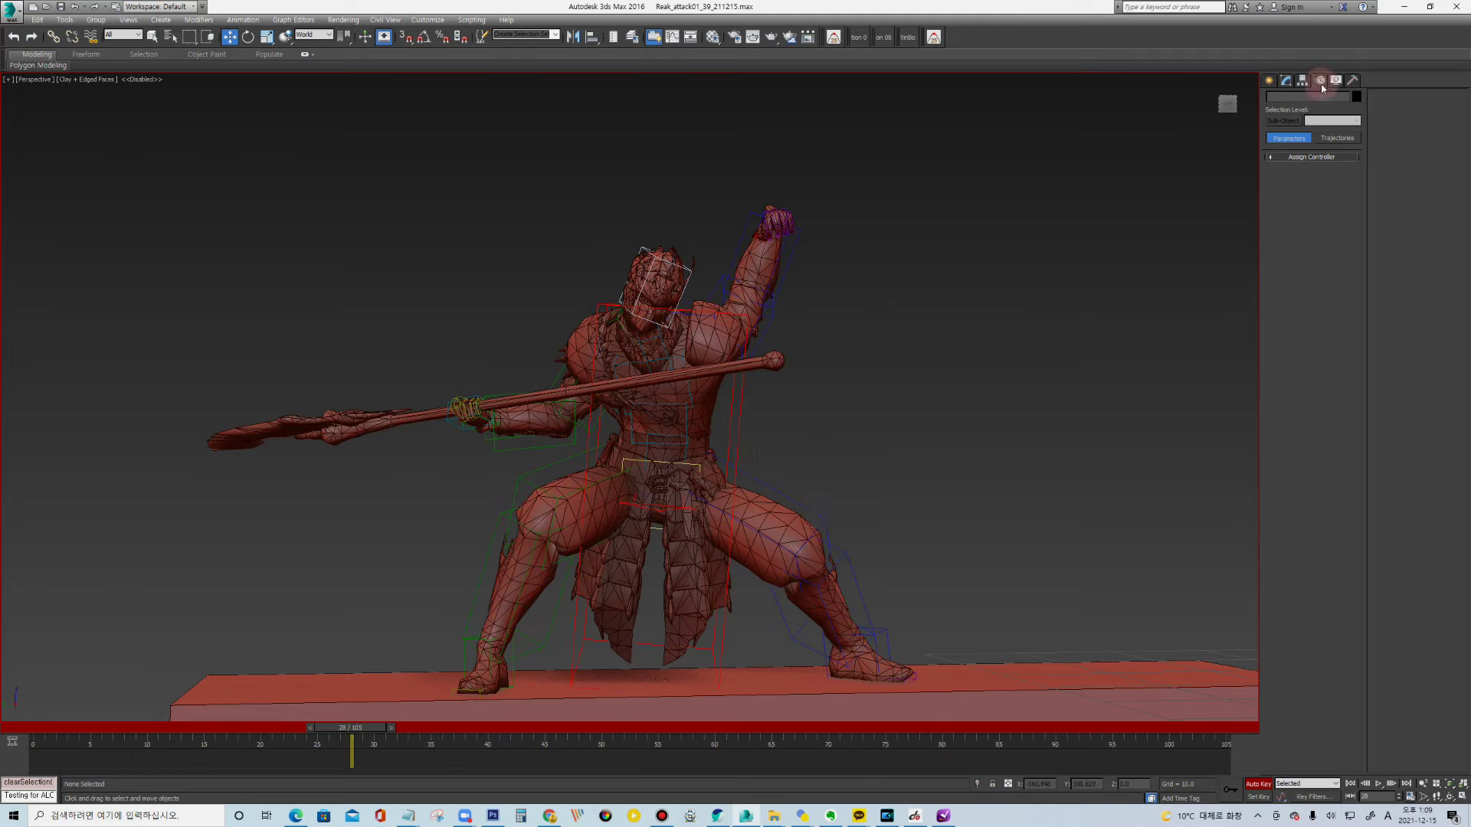
Lean the upper body by rotating Bip001 COM and two spine bones at frame 28
{"action": "left_click", "coordinate": [792, 499]}
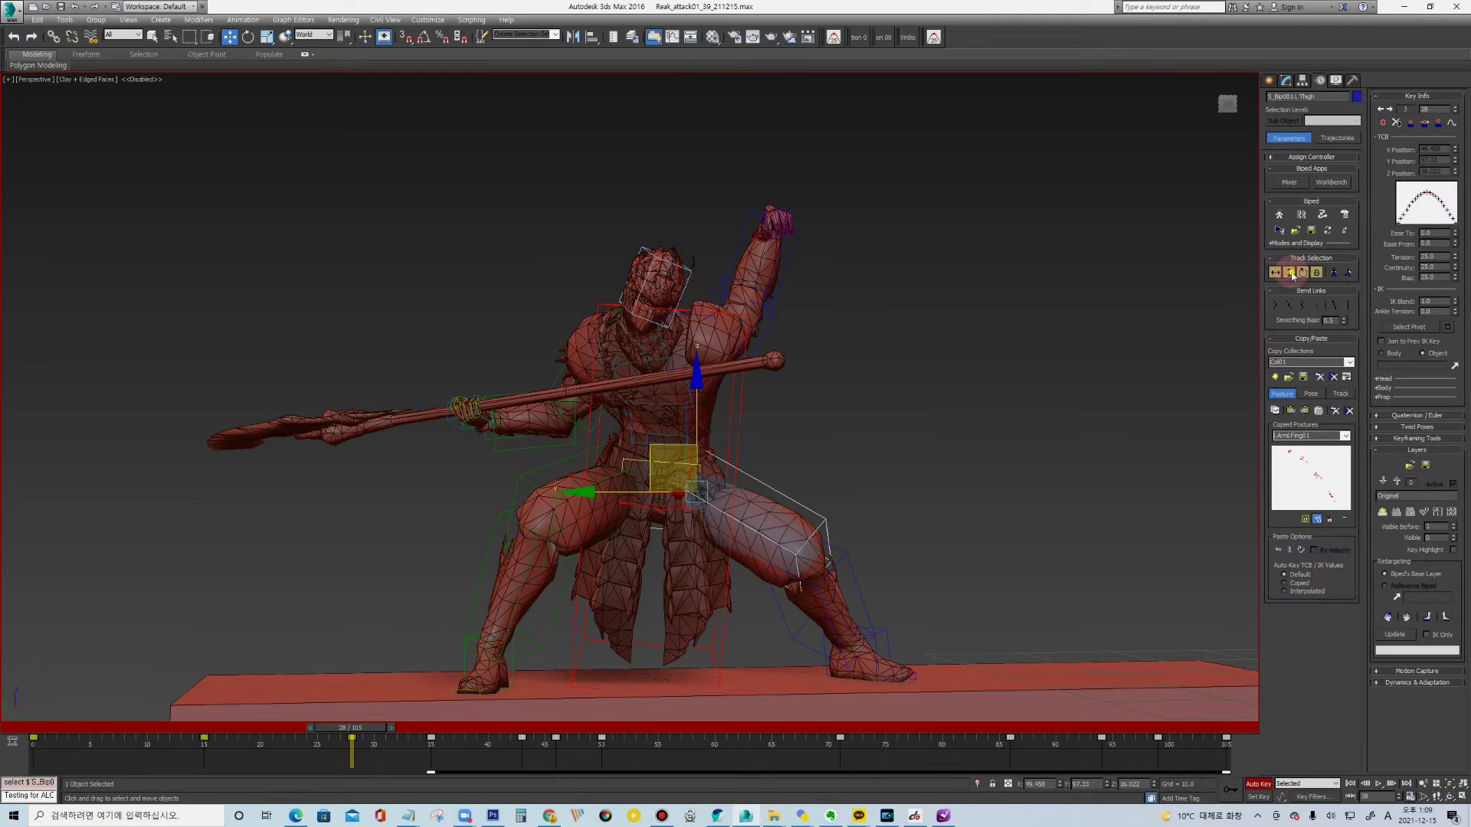
{"action": "left_click", "coordinate": [1292, 275]}
{"action": "key", "text": "e"}
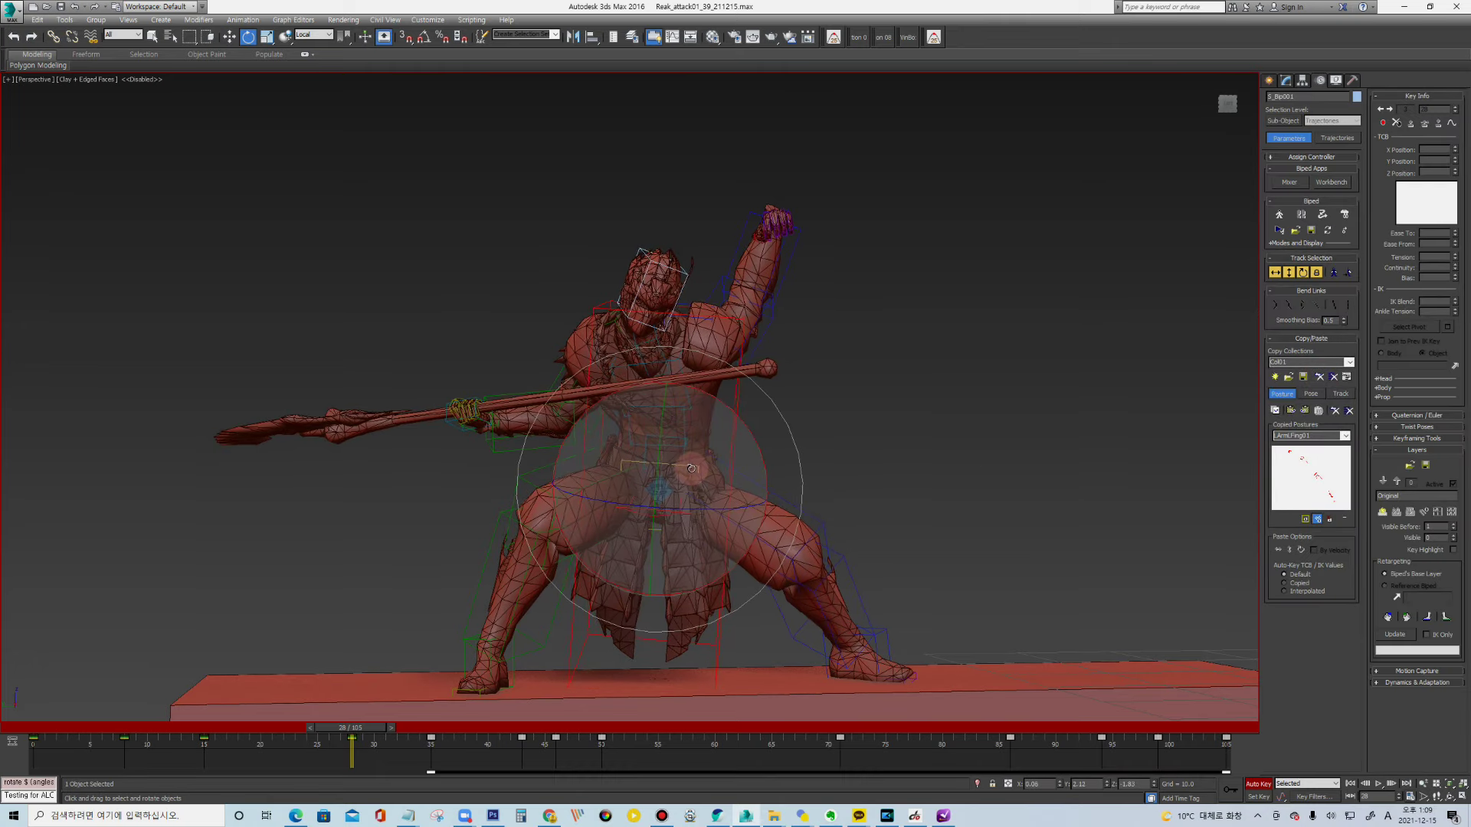
{"action": "left_click_drag", "start_coordinate": [691, 468], "coordinate": [684, 448]}
{"action": "left_click", "coordinate": [679, 427]}
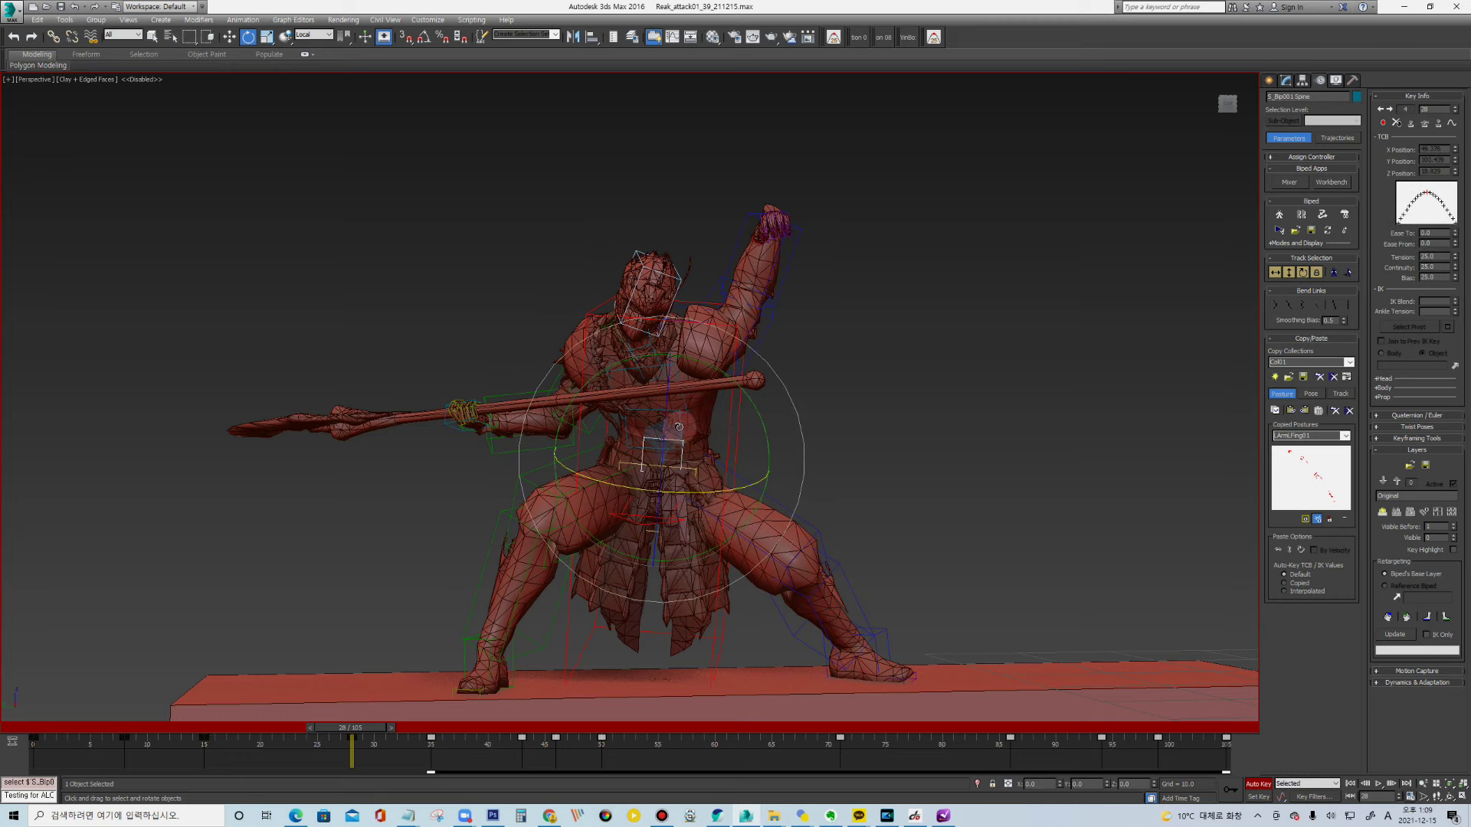
{"action": "left_click", "coordinate": [685, 429], "text": "ctrl"}
{"action": "left_click_drag", "start_coordinate": [685, 429], "coordinate": [798, 298]}
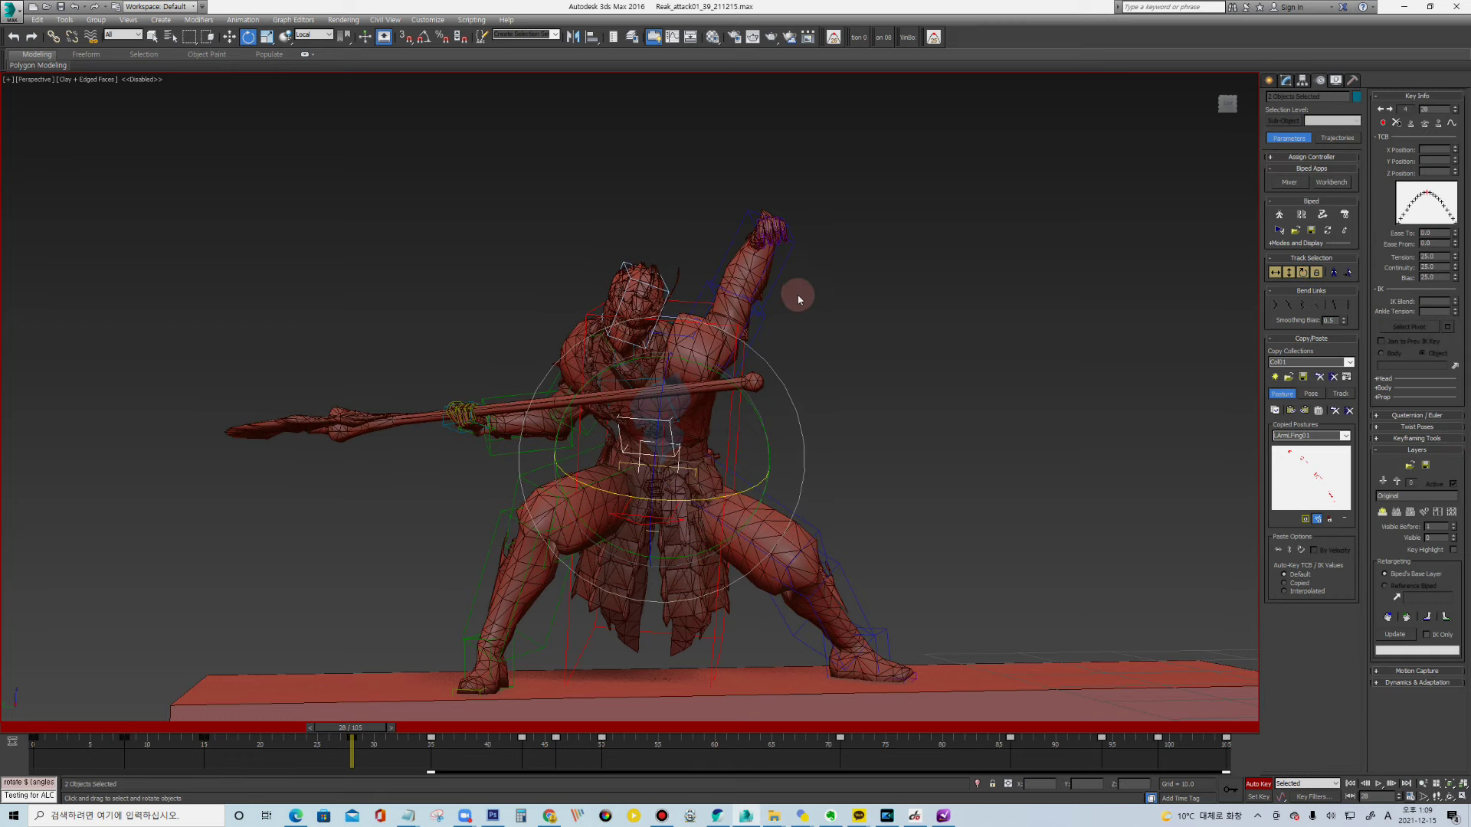
Rotate the left forearm and left clavicle down toward the spear, scrubbing to check
{"action": "left_click", "coordinate": [761, 249]}
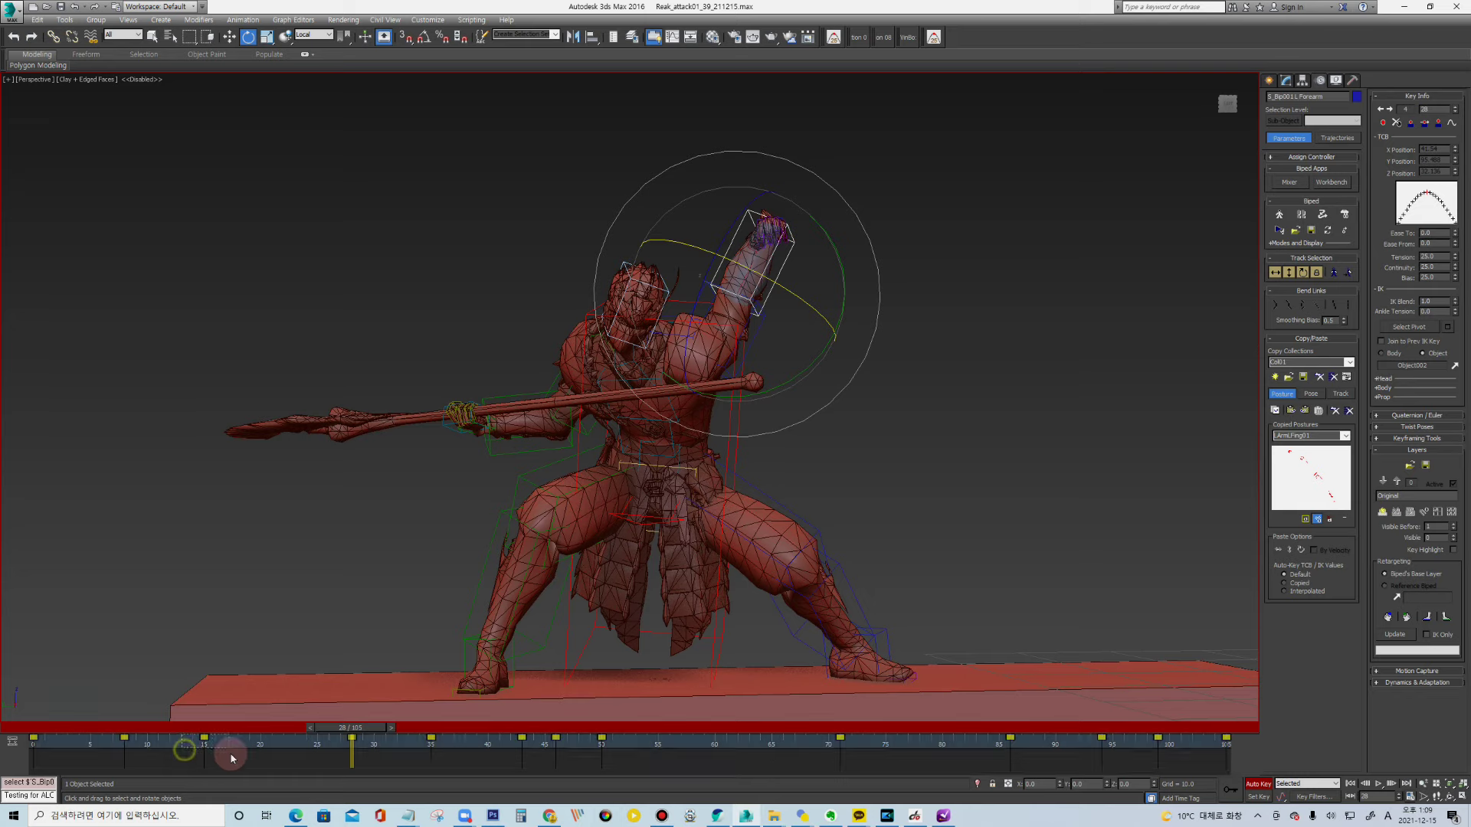
{"action": "left_click_drag", "start_coordinate": [206, 734], "coordinate": [370, 743]}
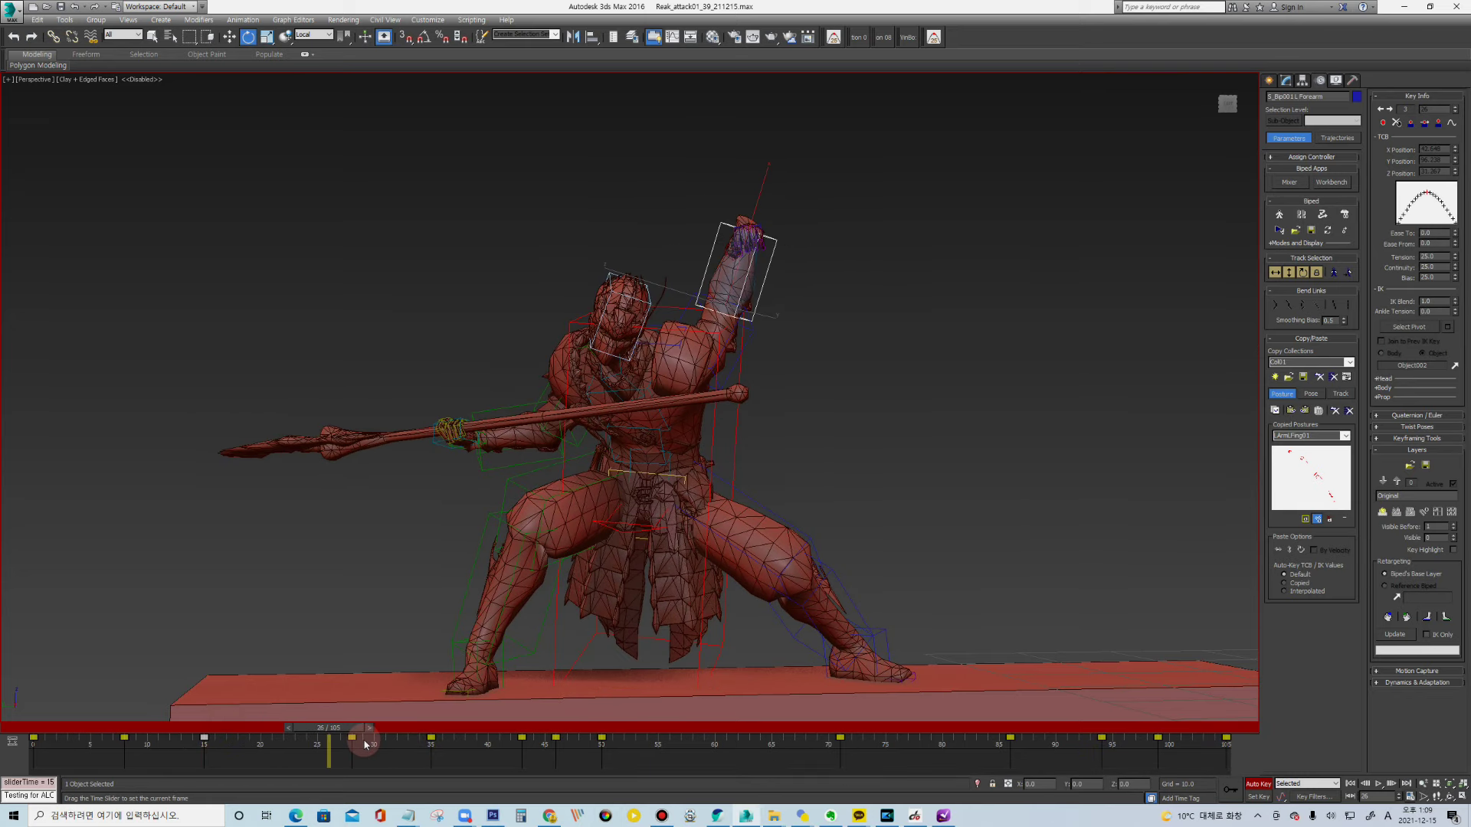
{"action": "left_click", "coordinate": [739, 438]}
{"action": "key", "text": "e"}
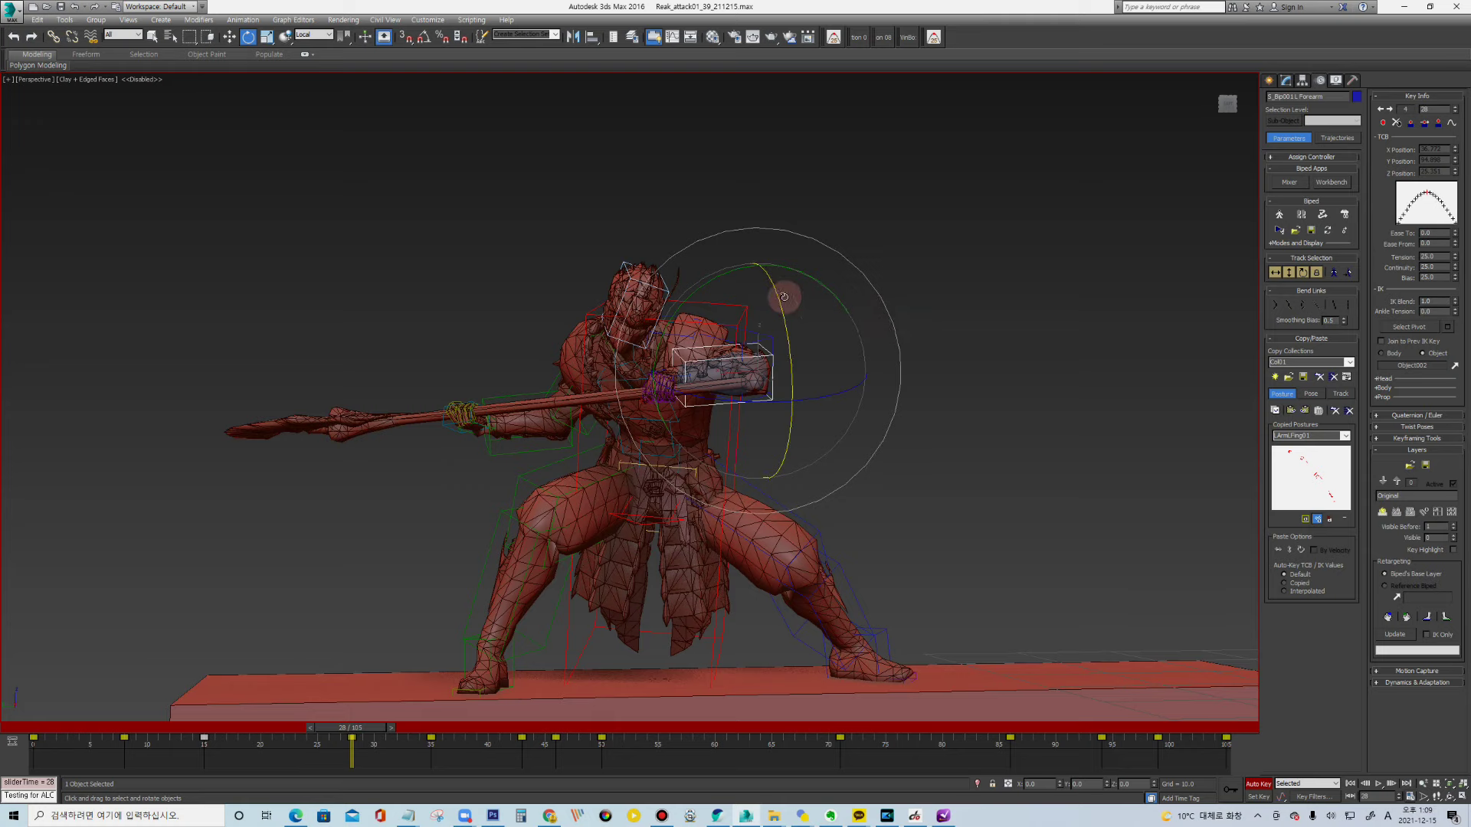
{"action": "key", "text": "Page_Up"}
{"action": "key", "text": "Page_Up"}
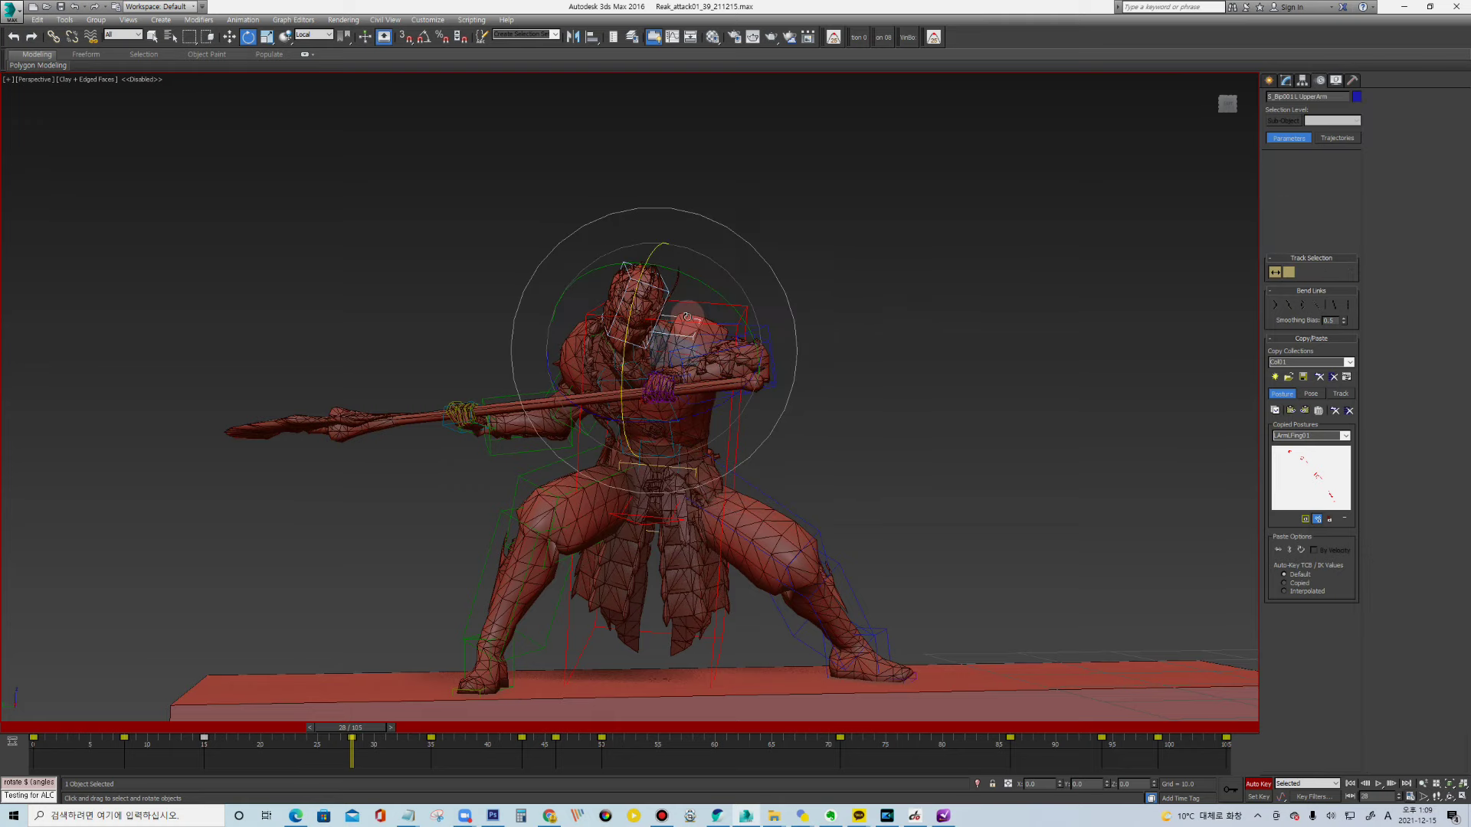
{"action": "left_click_drag", "start_coordinate": [662, 314], "coordinate": [644, 310]}
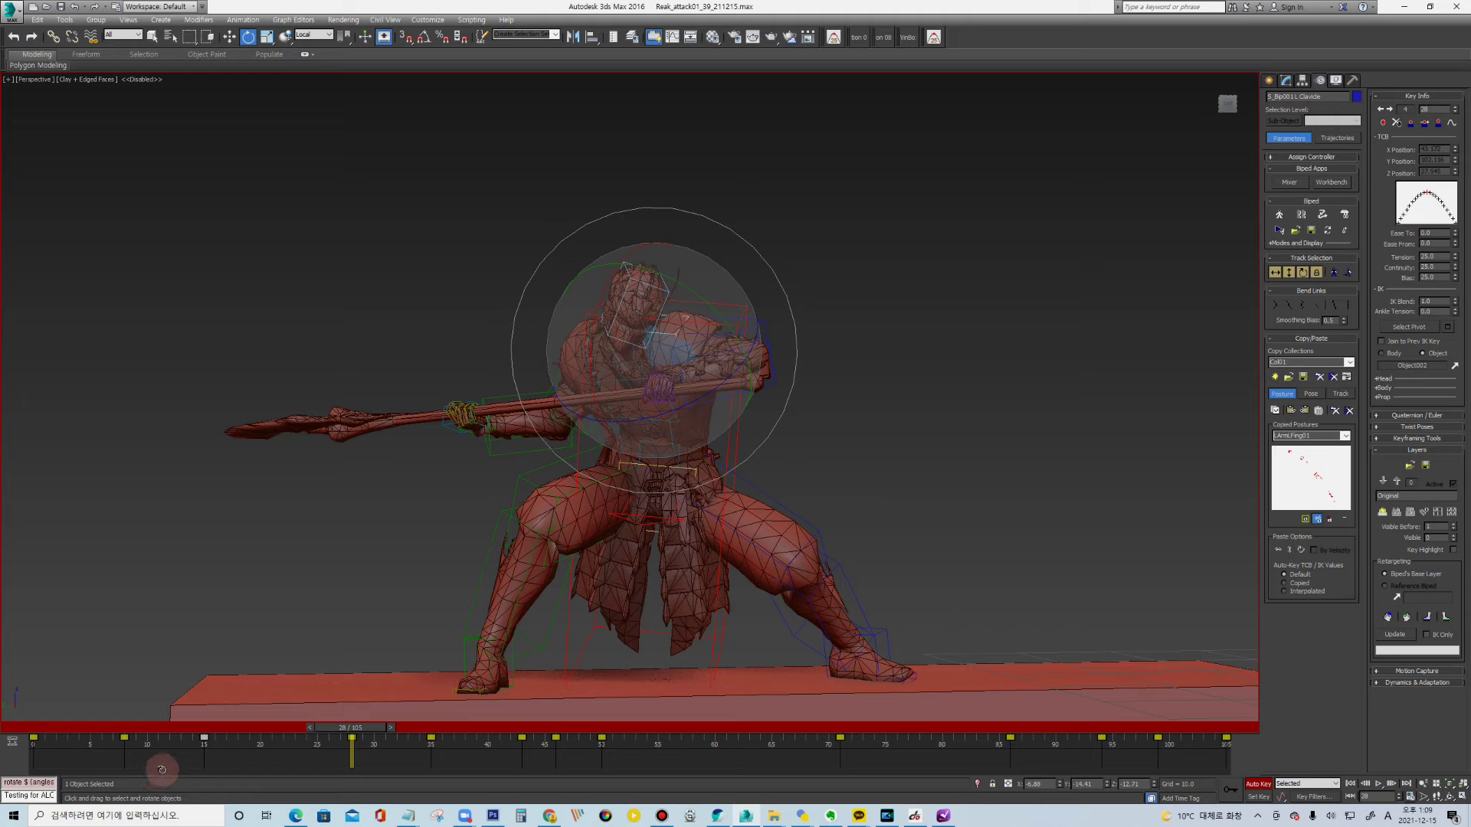
{"action": "left_click_drag", "start_coordinate": [161, 769], "coordinate": [223, 745]}
{"action": "left_click_drag", "start_coordinate": [124, 730], "coordinate": [227, 745]}
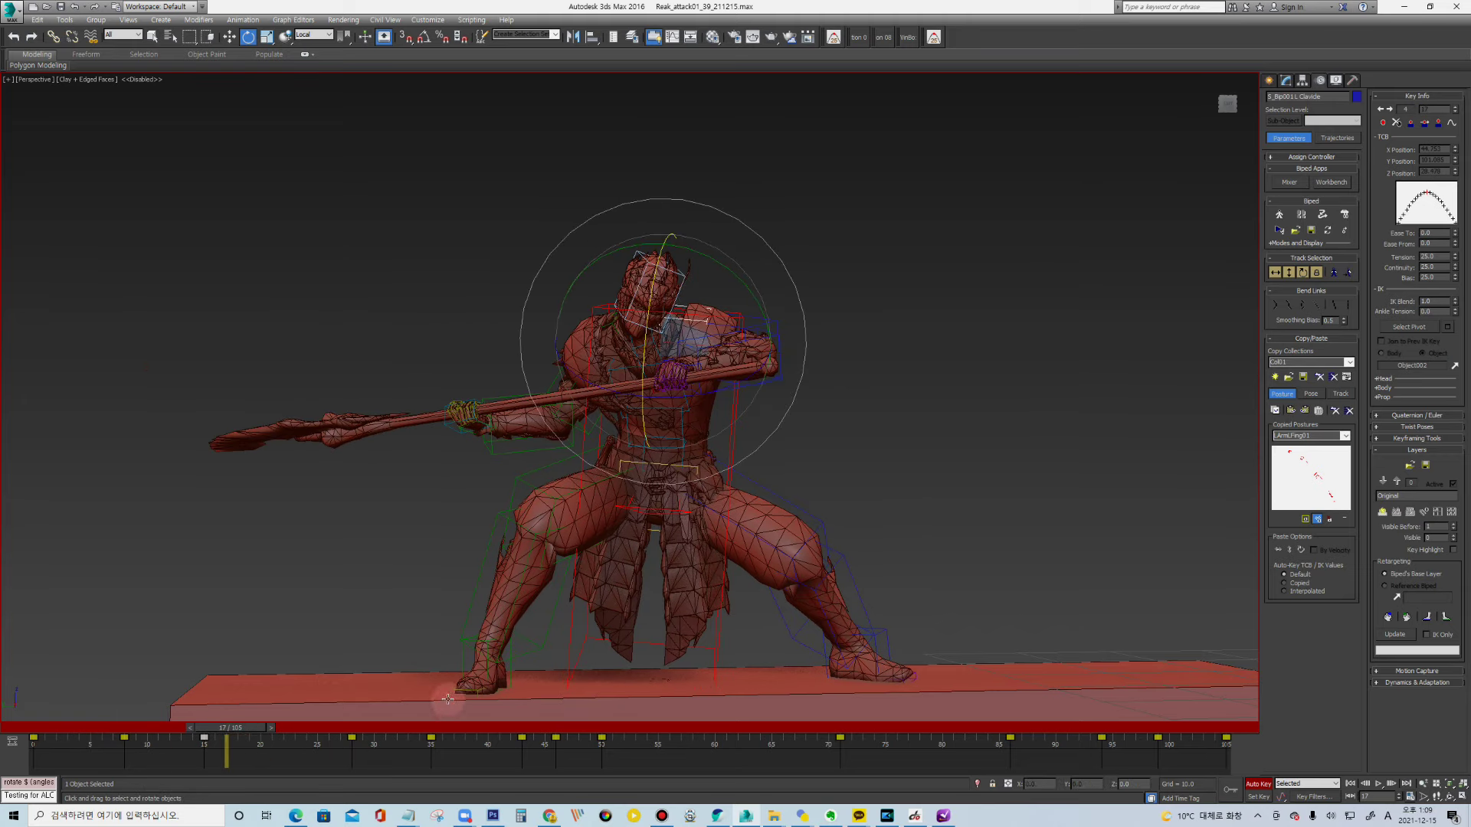
Select the right foot, step back to the frame-15 key, and limit time steps to keys
{"action": "left_click", "coordinate": [462, 656]}
{"action": "key", "text": "comma"}
{"action": "key", "text": "comma"}
{"action": "left_click", "coordinate": [1350, 797]}
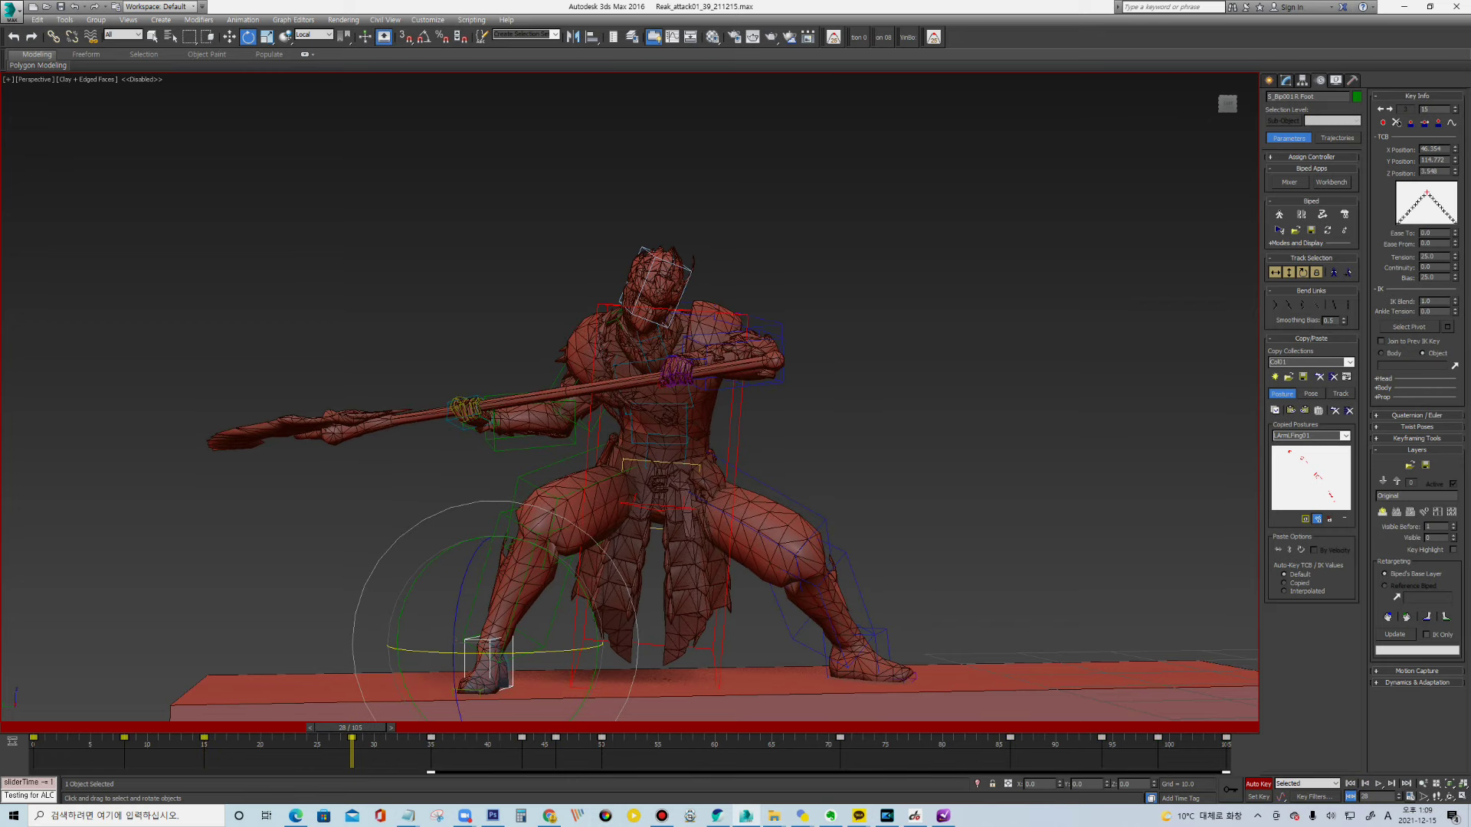
Rotate the left foot about 28 degrees and bend the left calf
{"action": "key", "text": "period"}
{"action": "left_click", "coordinate": [1323, 311]}
{"action": "left_click", "coordinate": [864, 638]}
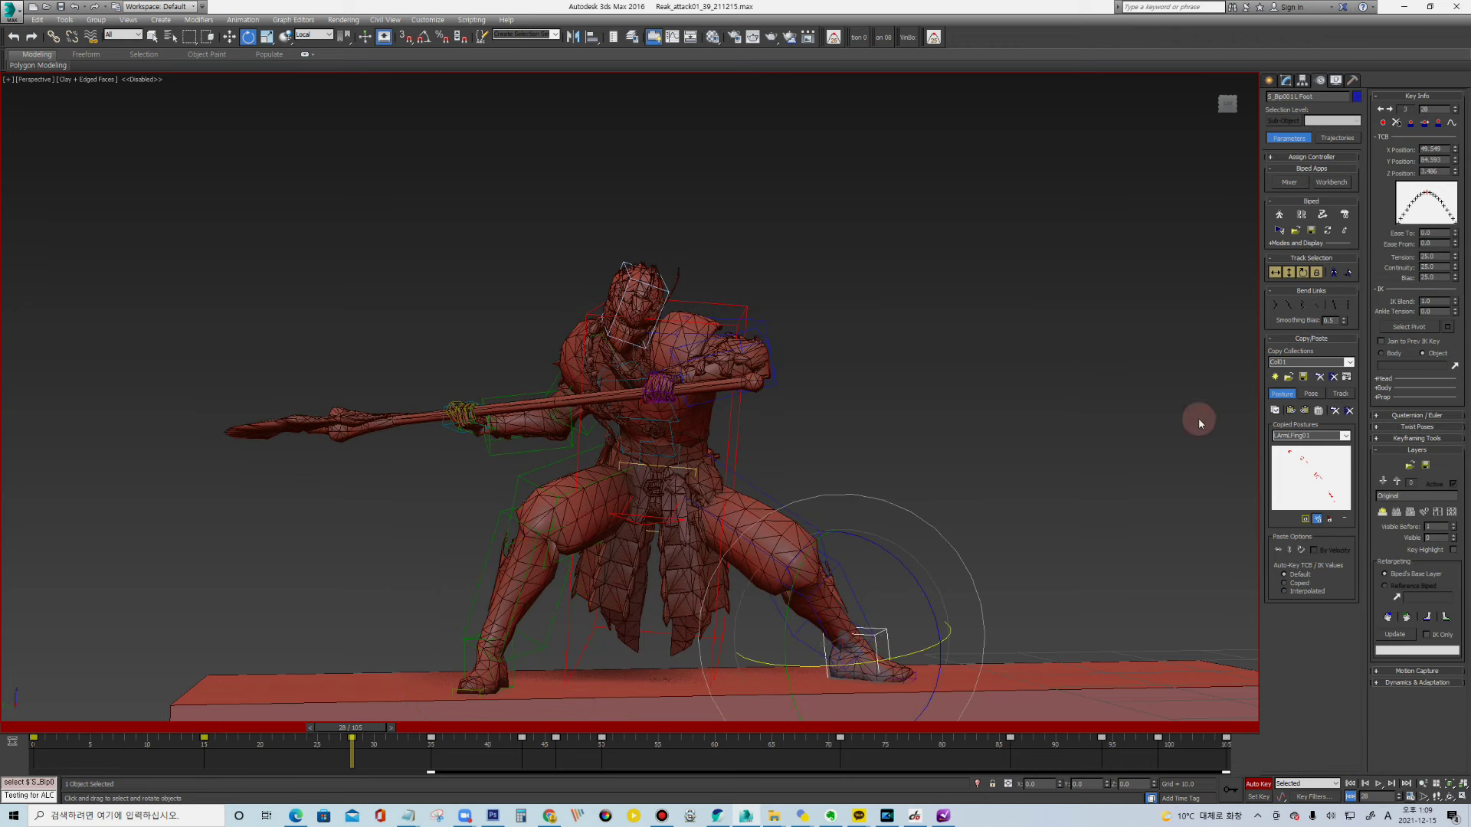
{"action": "key", "text": "comma"}
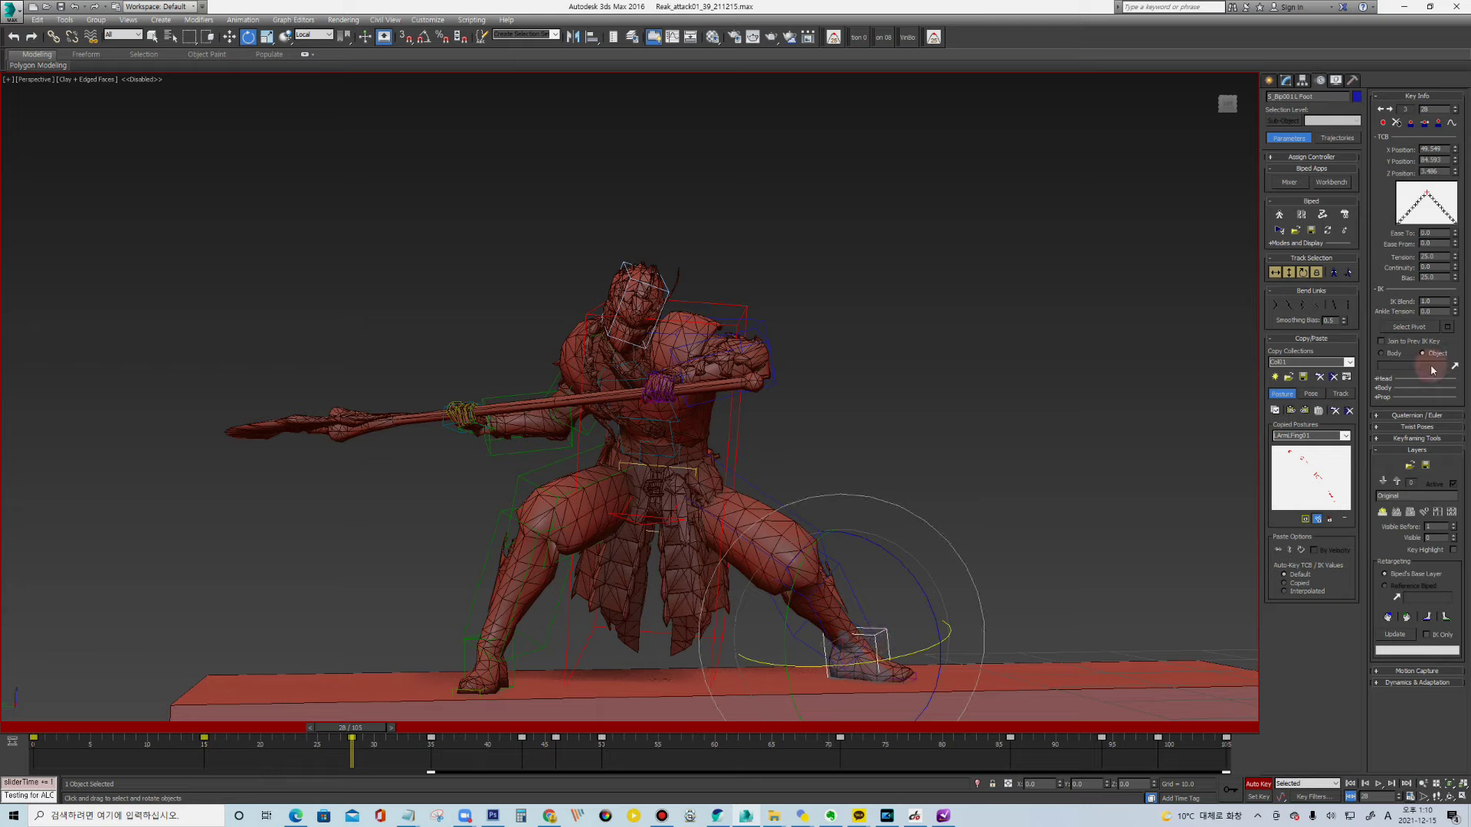
{"action": "left_click_drag", "start_coordinate": [1438, 310], "coordinate": [1218, 403]}
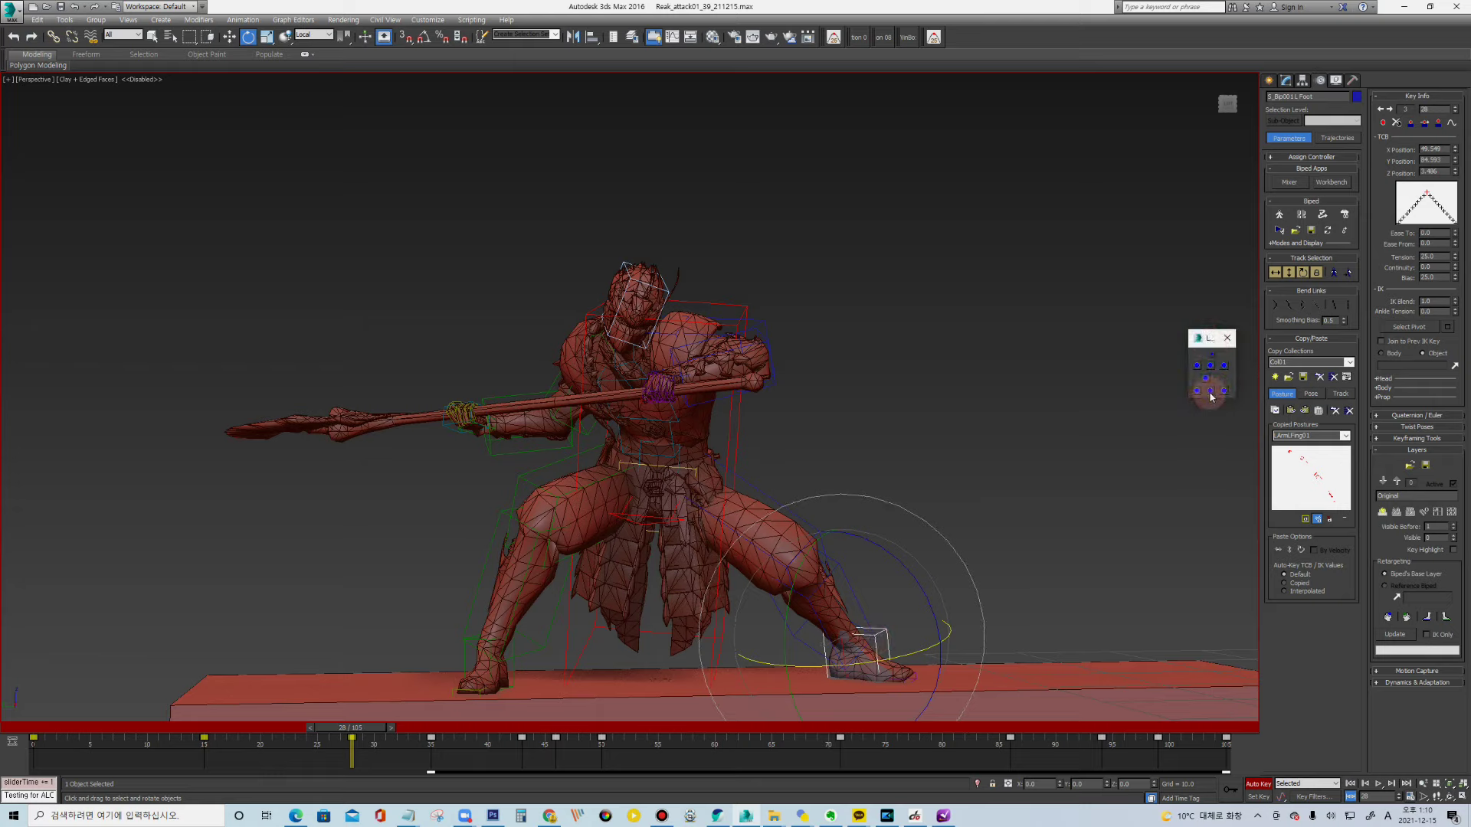
{"action": "mouse_move", "coordinate": [874, 660]}
{"action": "left_mouse_down"}
{"action": "mouse_move", "coordinate": [840, 673]}
{"action": "mouse_move", "coordinate": [849, 656]}
{"action": "left_mouse_up"}
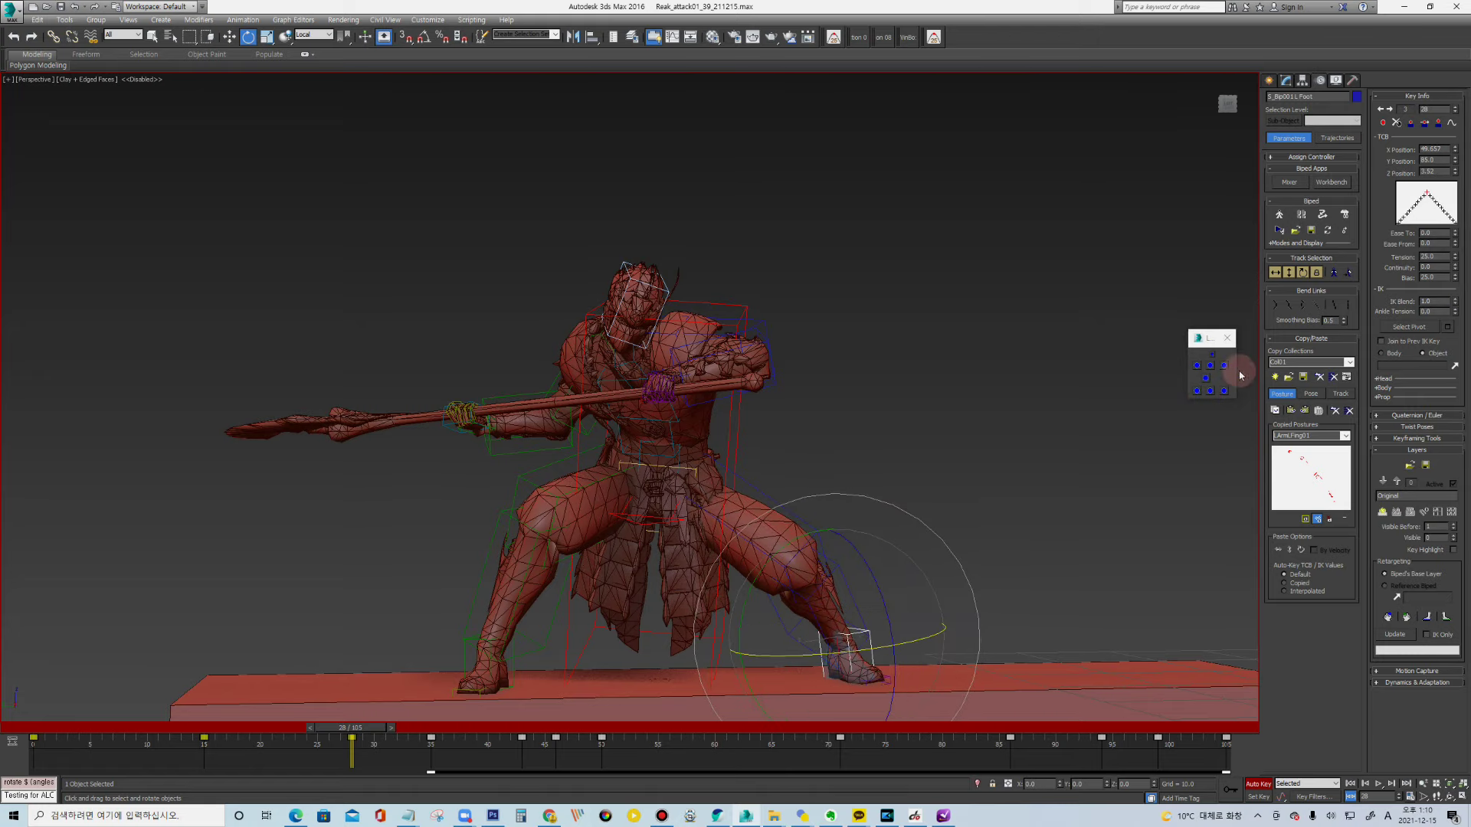
{"action": "left_click", "coordinate": [819, 598]}
{"action": "left_click_drag", "start_coordinate": [903, 590], "coordinate": [889, 605]}
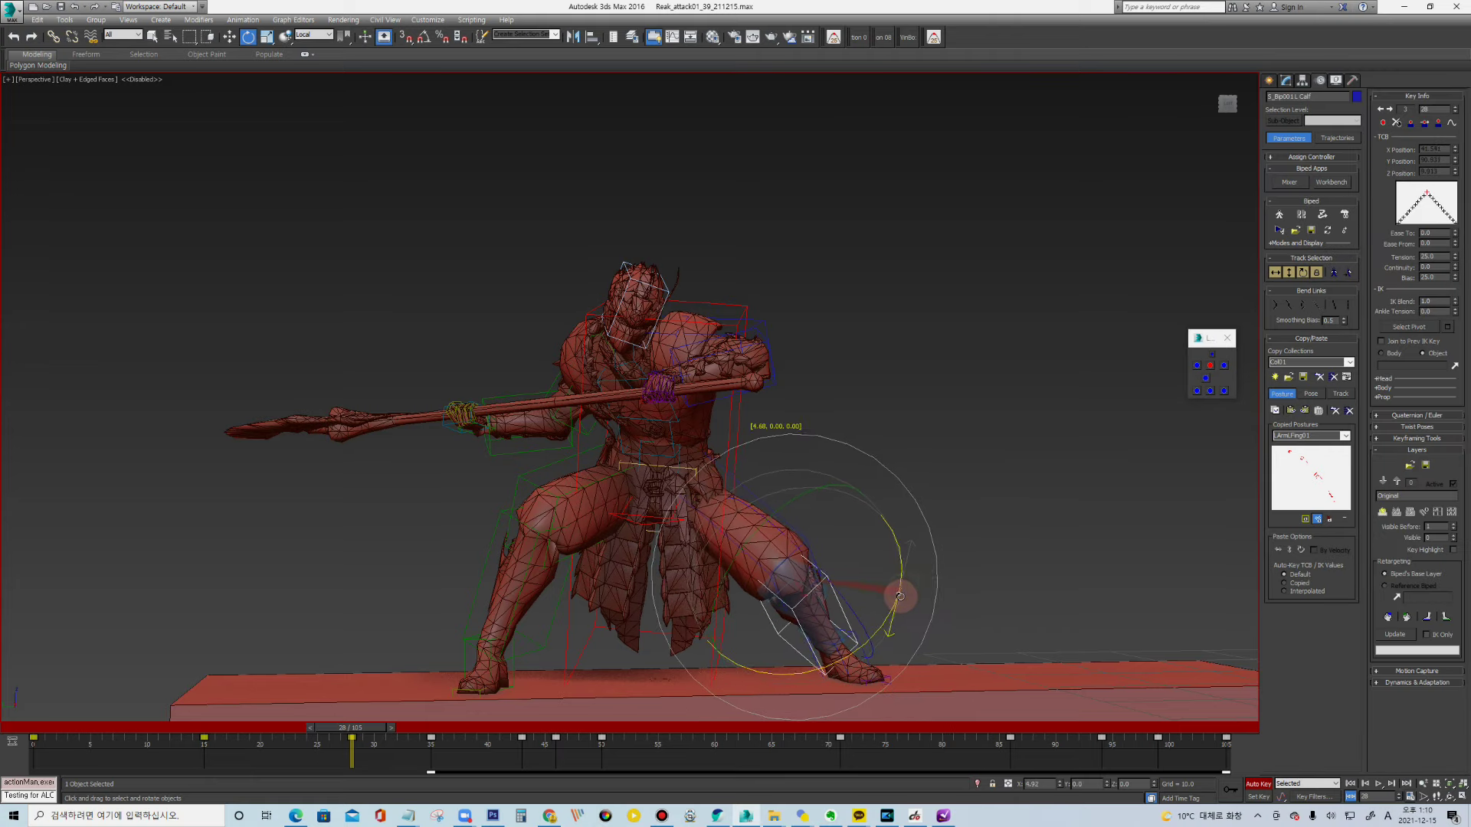
Create a key at frame 15, review the foot motion, then select the COM at frame 28
{"action": "mouse_move", "coordinate": [46, 733]}
{"action": "left_mouse_down"}
{"action": "mouse_move", "coordinate": [347, 746]}
{"action": "mouse_move", "coordinate": [217, 734]}
{"action": "left_mouse_up"}
{"action": "right_click", "coordinate": [217, 734]}
{"action": "left_click", "coordinate": [728, 439]}
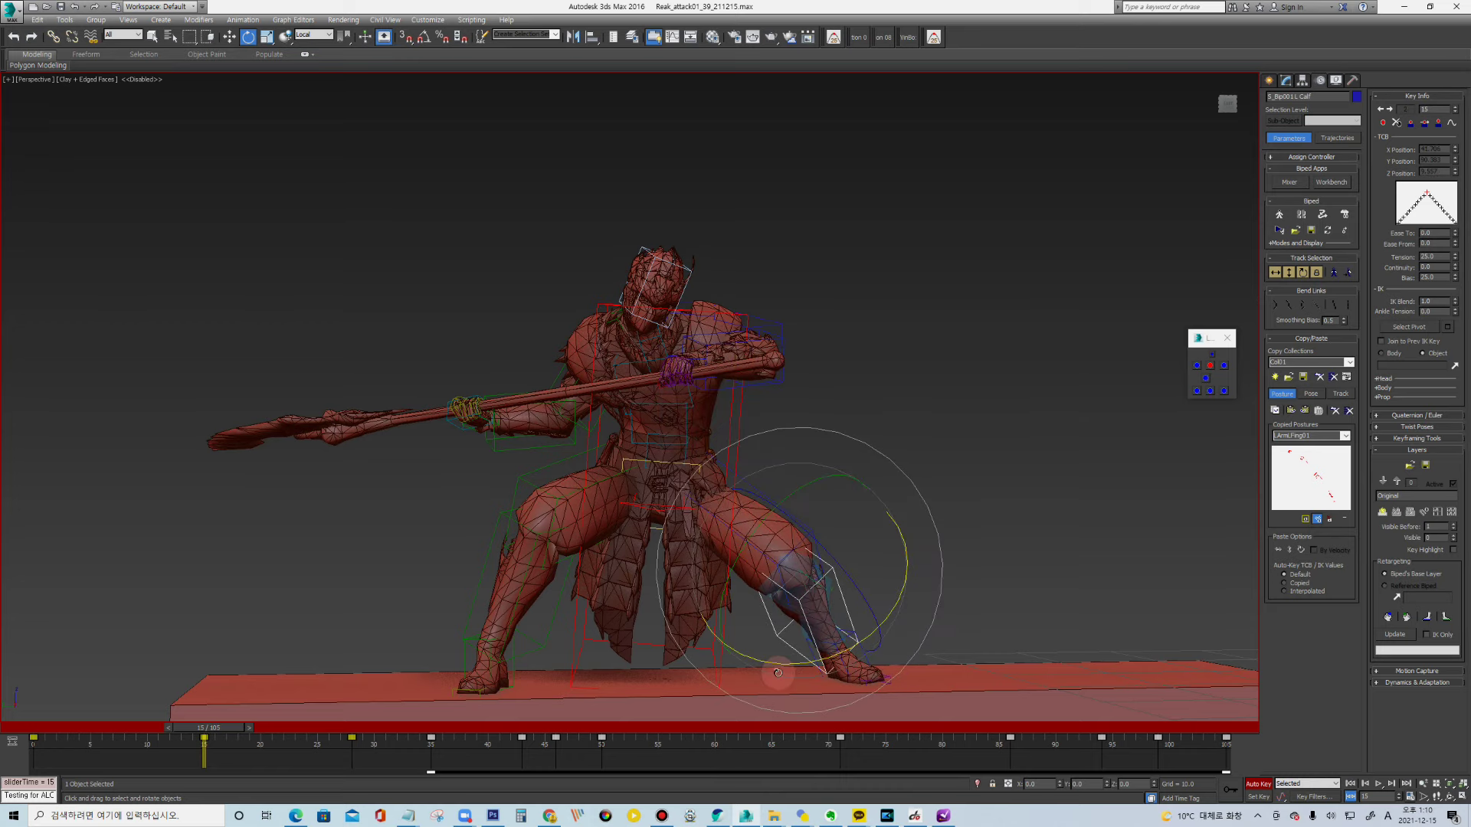
{"action": "left_click", "coordinate": [835, 657]}
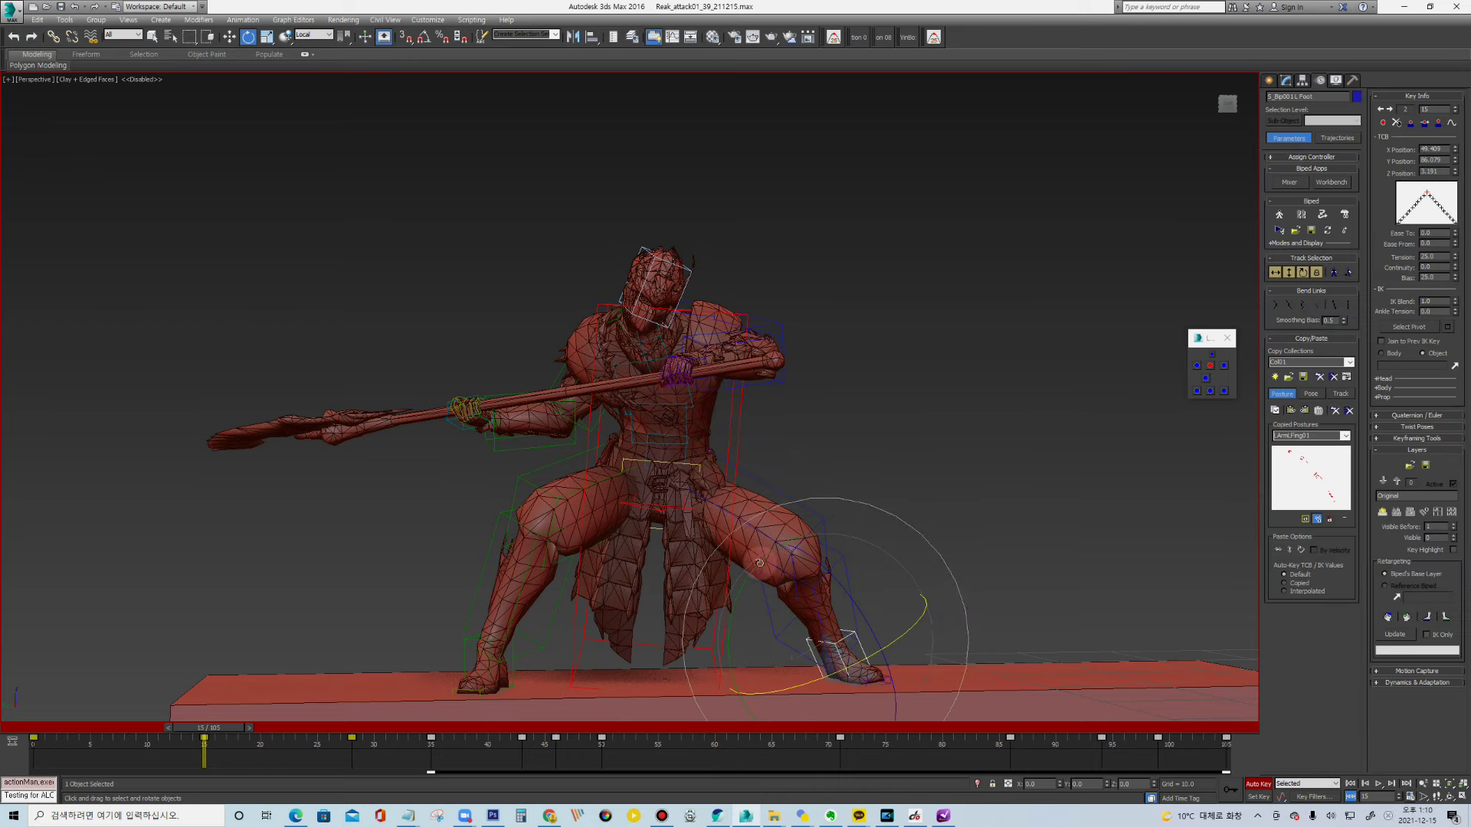
{"action": "mouse_move", "coordinate": [235, 728]}
{"action": "left_mouse_down"}
{"action": "mouse_move", "coordinate": [189, 749]}
{"action": "mouse_move", "coordinate": [352, 758]}
{"action": "left_mouse_up"}
{"action": "key", "text": "e"}
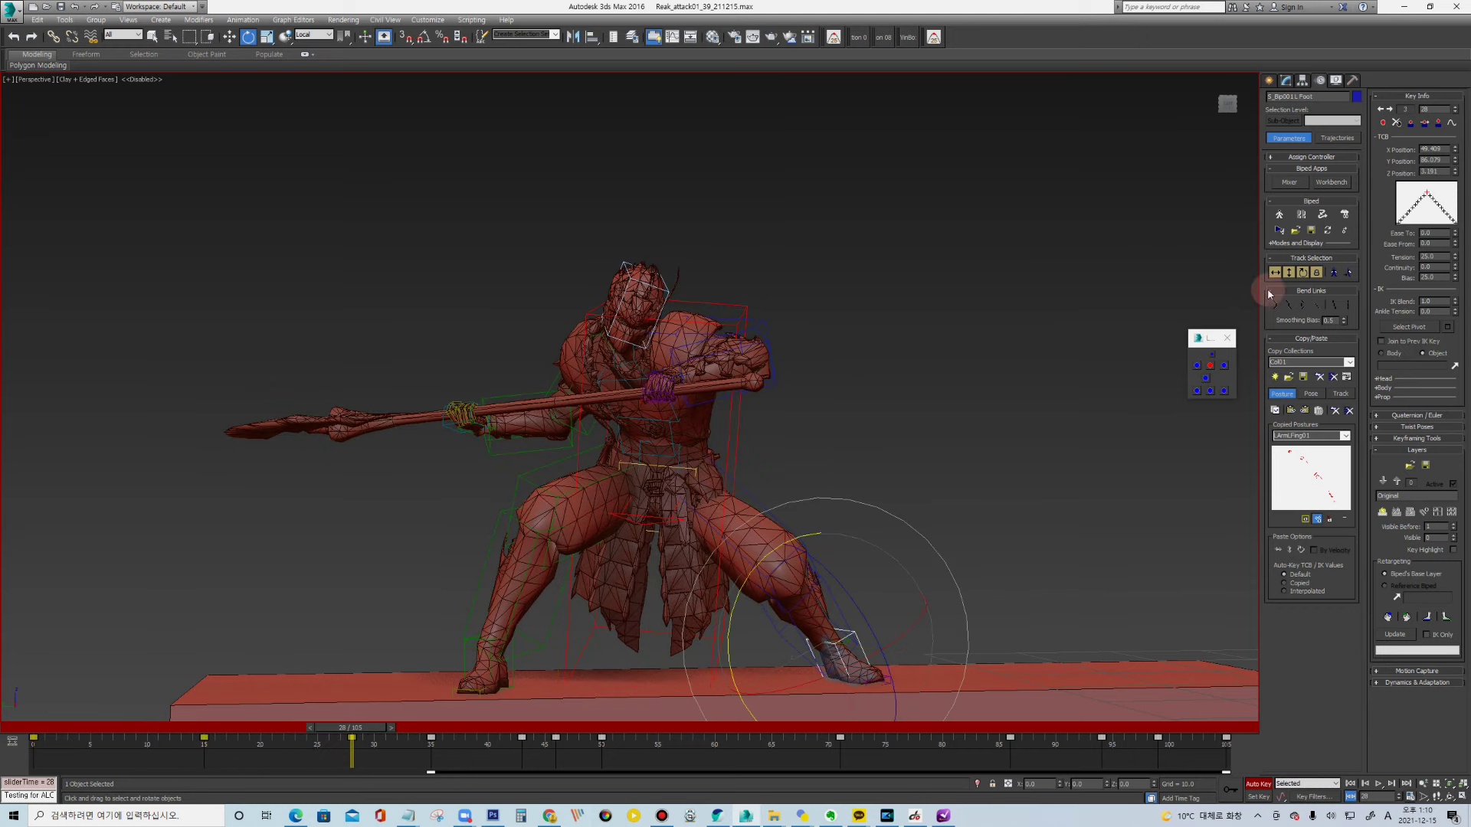
{"action": "left_click", "coordinate": [1289, 273]}
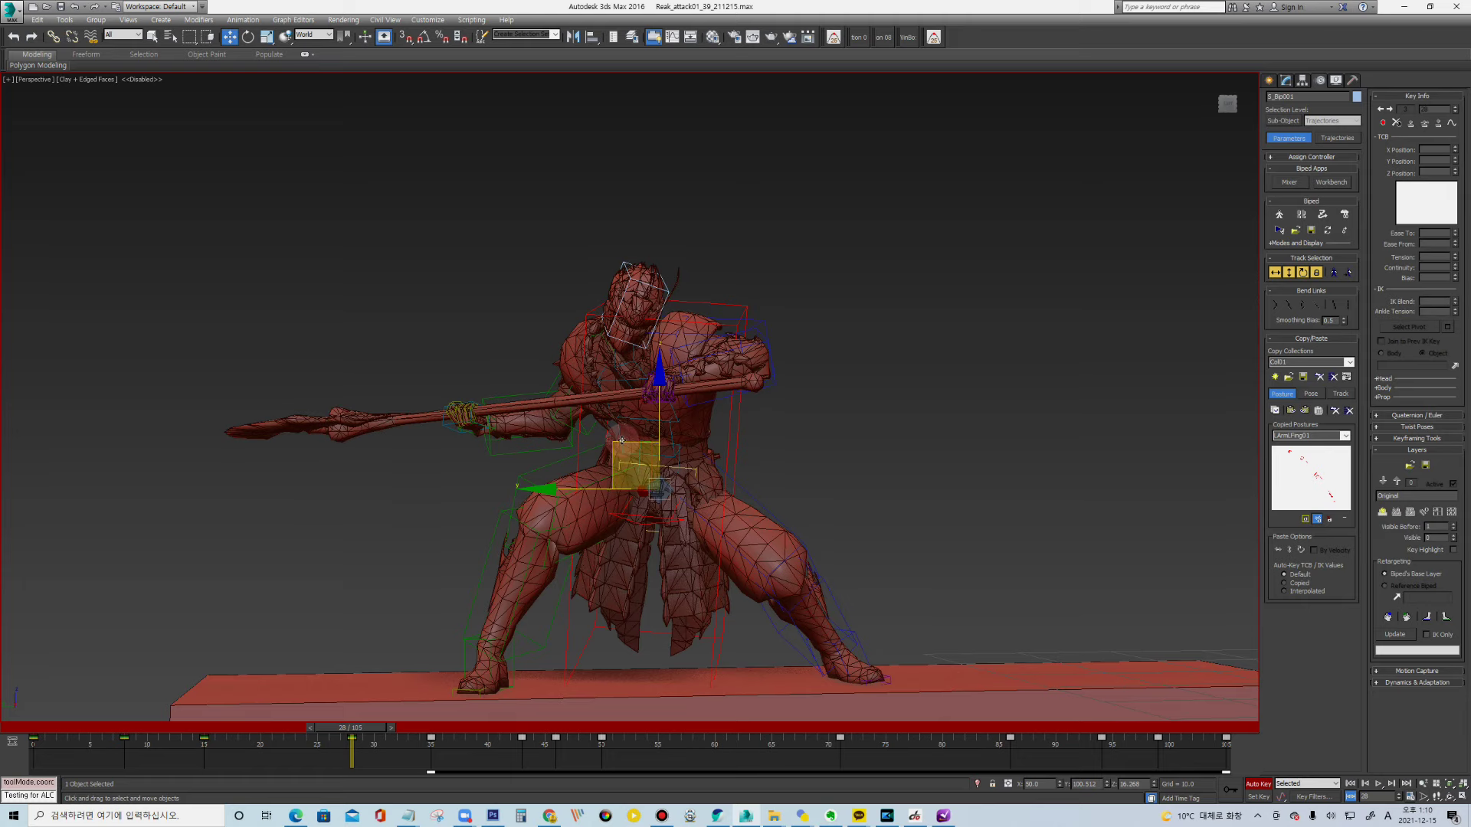
Lower the body and tilt the pelvis at frame 28, then play the animation back
{"action": "left_click_drag", "start_coordinate": [615, 444], "coordinate": [601, 458]}
{"action": "key", "text": "e"}
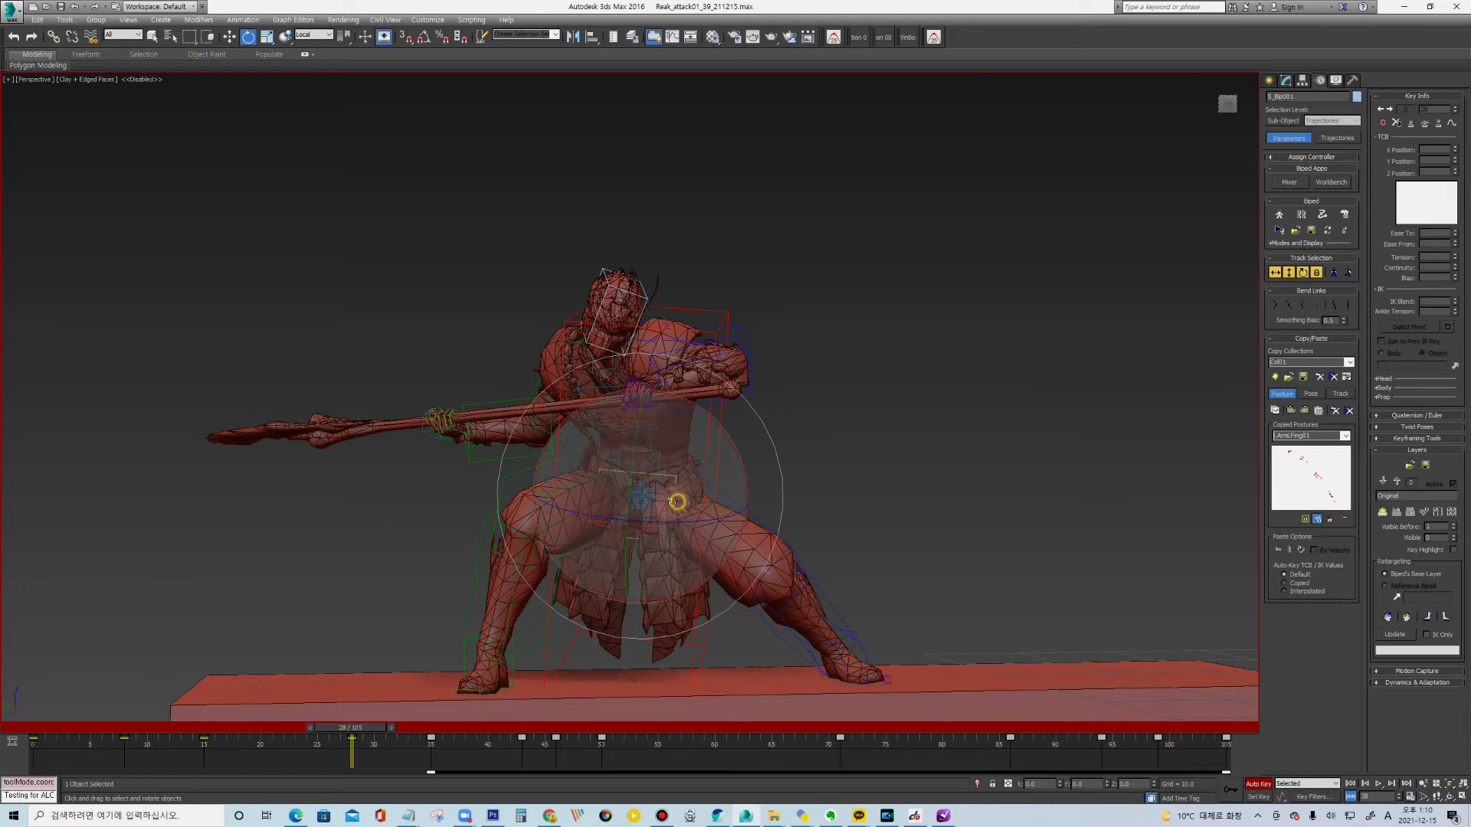
{"action": "left_click_drag", "start_coordinate": [663, 506], "coordinate": [647, 503]}
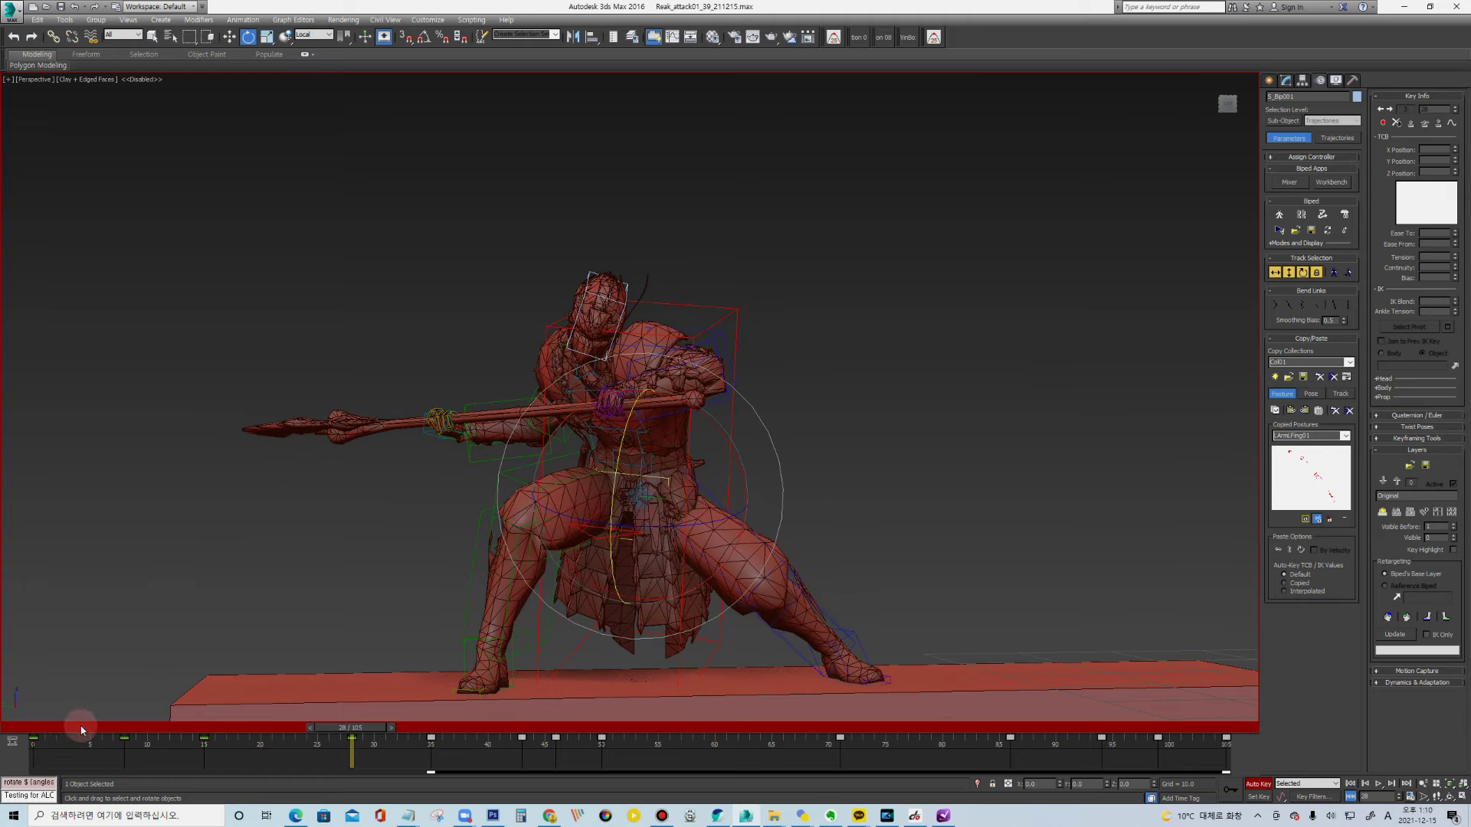
{"action": "key", "text": "slash"}
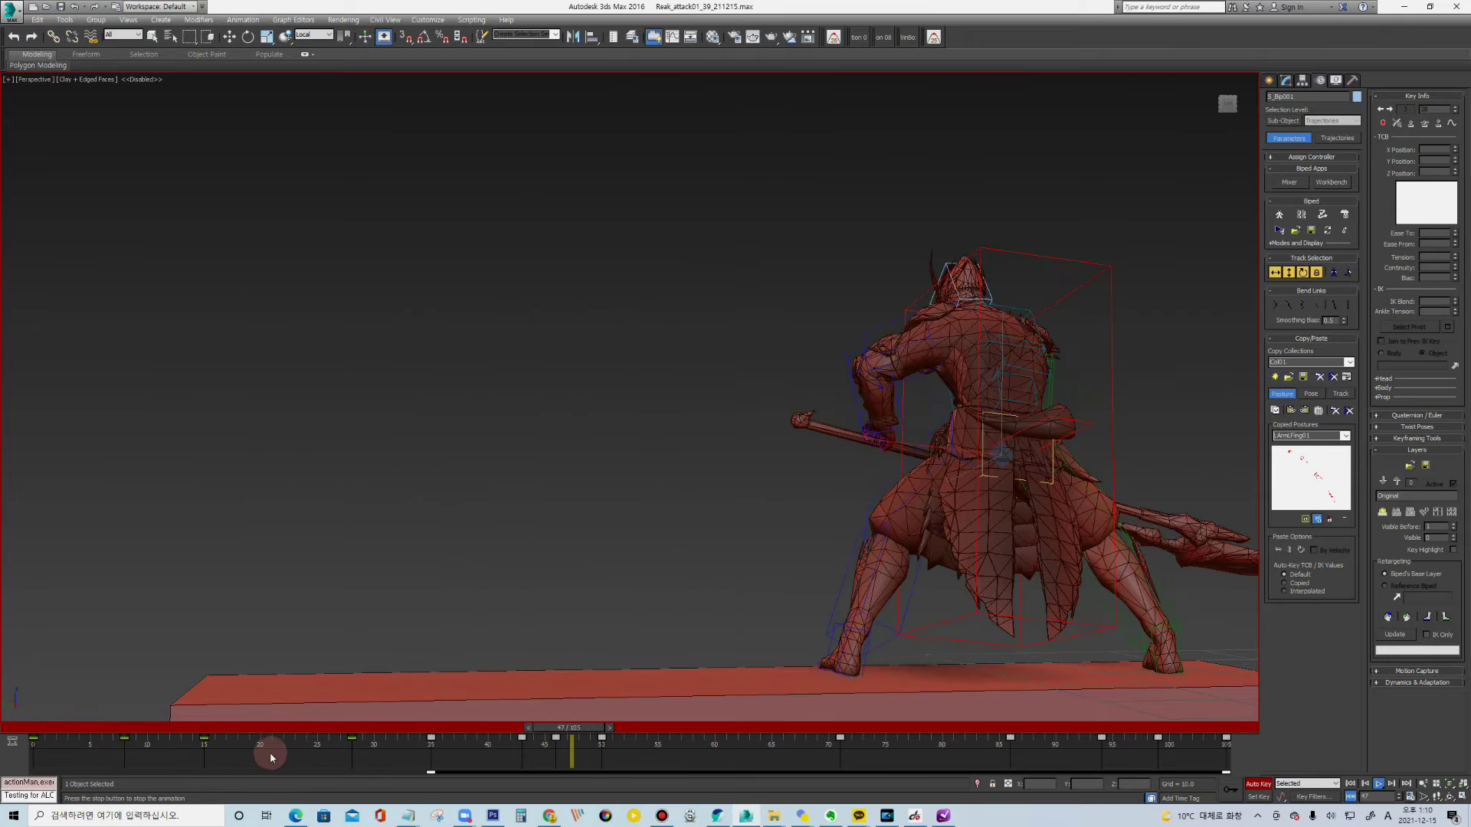
{"action": "left_click", "coordinate": [188, 730]}
{"action": "left_click_drag", "start_coordinate": [189, 730], "coordinate": [436, 747]}
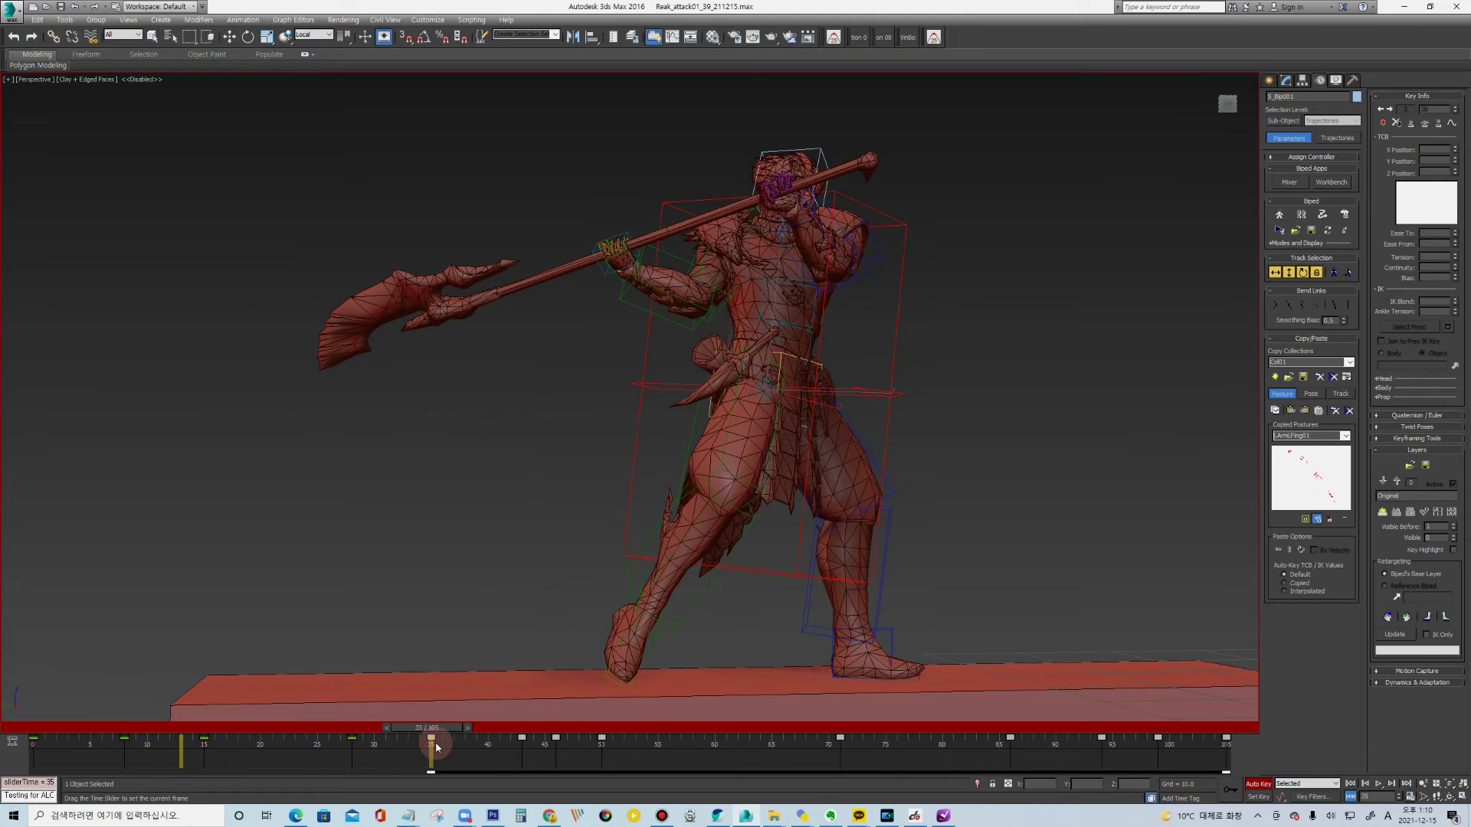
At frame 35, shift the whole warrior down and to the right
{"action": "key", "text": "e"}
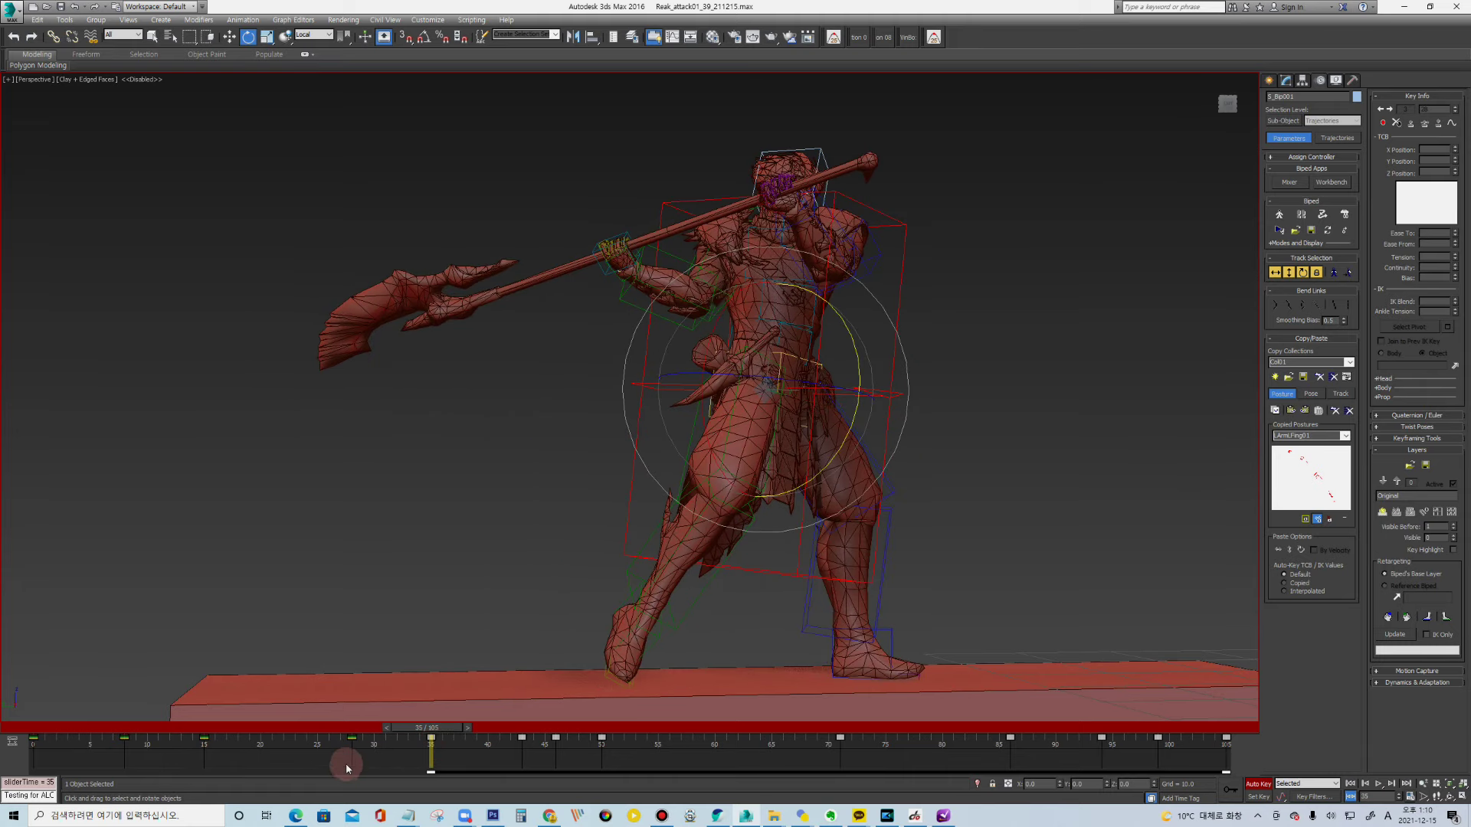
{"action": "left_click_drag", "start_coordinate": [344, 733], "coordinate": [429, 731]}
{"action": "scroll", "coordinate": [910, 337], "scroll_direction": "down", "scroll_amount": 3}
{"action": "scroll", "coordinate": [778, 391], "scroll_direction": "down", "scroll_amount": 1}
{"action": "key", "text": "w"}
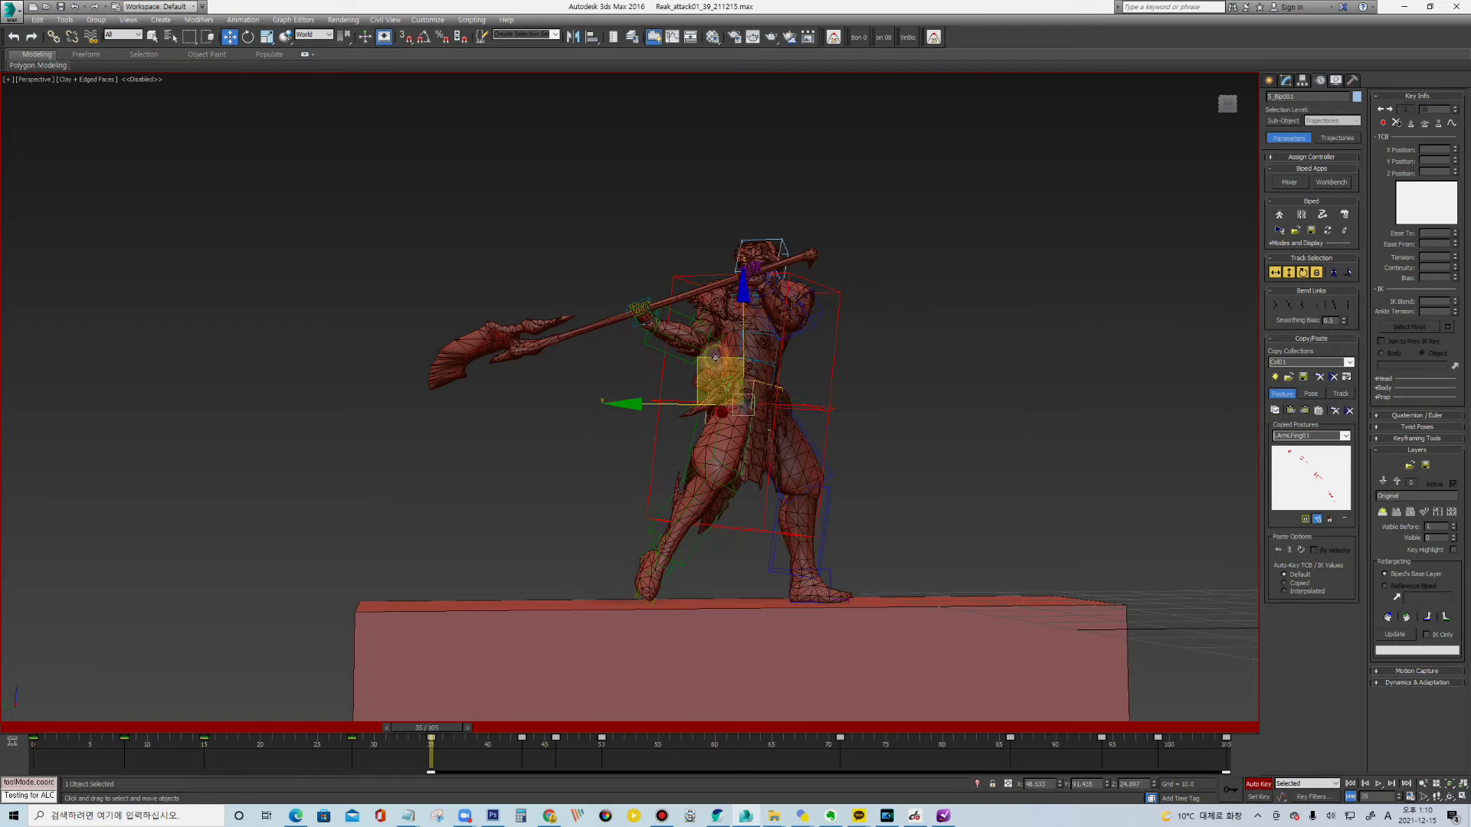
{"action": "mouse_move", "coordinate": [715, 358]}
{"action": "left_mouse_down"}
{"action": "mouse_move", "coordinate": [737, 400]}
{"action": "mouse_move", "coordinate": [875, 399]}
{"action": "mouse_move", "coordinate": [826, 421]}
{"action": "left_mouse_up"}
Twist the spine bones and spear, then tilt the head back at frame 35
{"action": "key", "text": "e"}
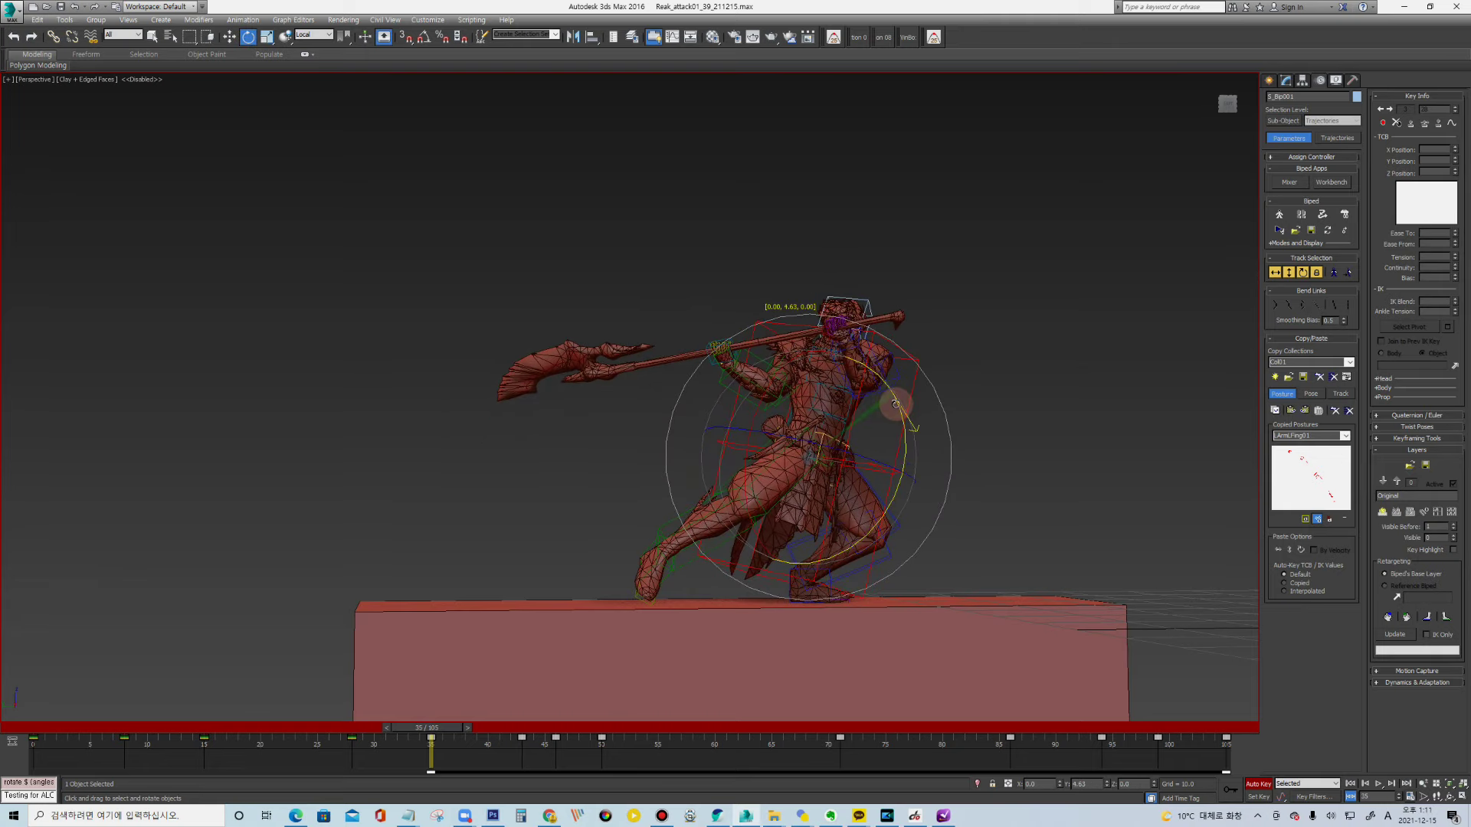
{"action": "left_click", "coordinate": [818, 409]}
{"action": "left_click", "coordinate": [780, 344], "text": "ctrl"}
{"action": "left_click_drag", "start_coordinate": [772, 344], "coordinate": [977, 394]}
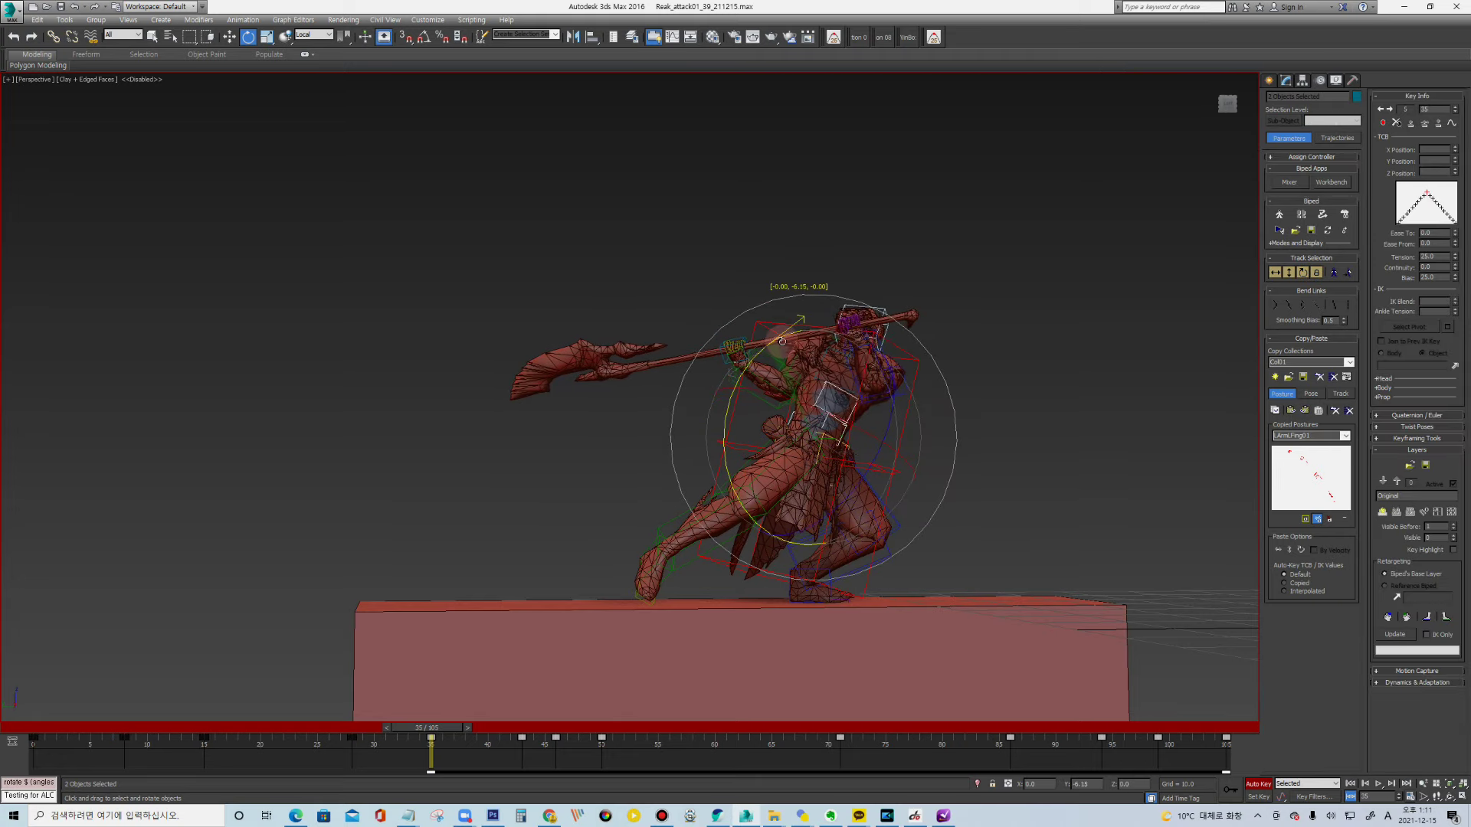
{"action": "mouse_move", "coordinate": [977, 394]}
{"action": "middle_mouse_down", "text": "alt"}
{"action": "mouse_move", "coordinate": [935, 396]}
{"action": "mouse_move", "coordinate": [898, 303]}
{"action": "middle_mouse_up", "text": "alt"}
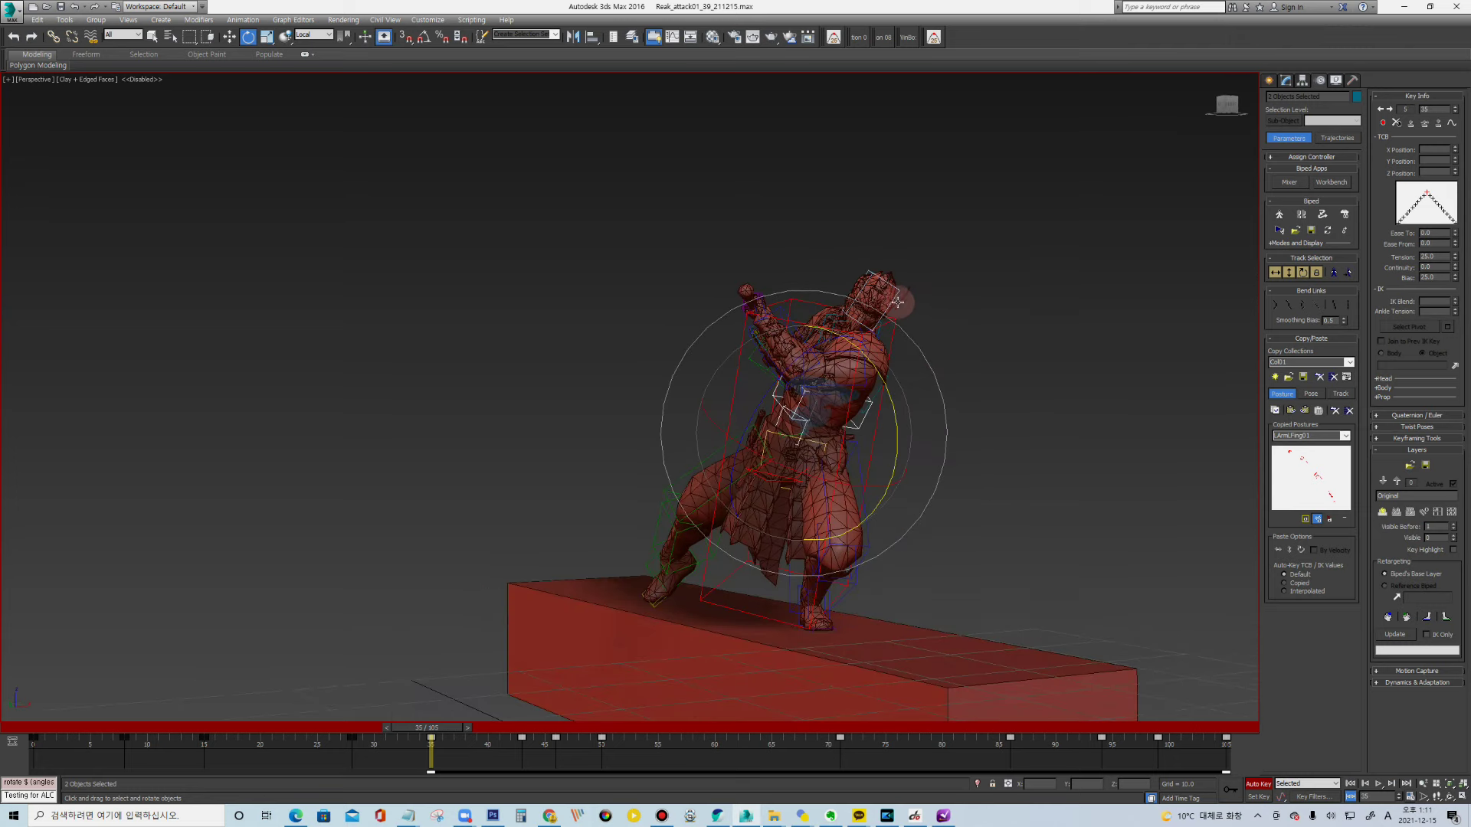
{"action": "left_click", "coordinate": [901, 295]}
{"action": "left_click", "coordinate": [885, 248]}
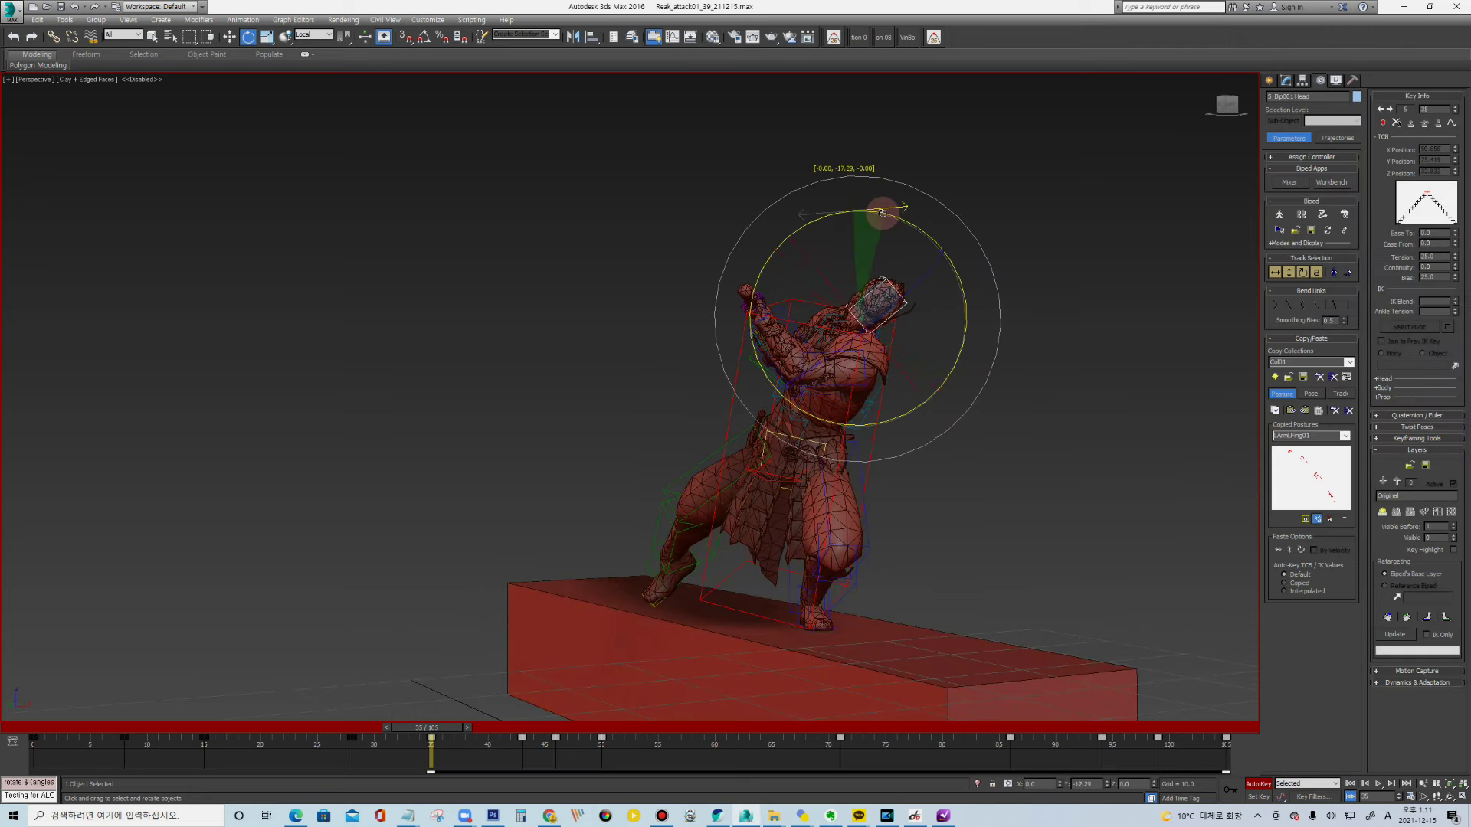
{"action": "left_click_drag", "start_coordinate": [882, 213], "coordinate": [881, 215]}
{"action": "mouse_move", "coordinate": [843, 383]}
{"action": "middle_mouse_down", "text": "alt"}
{"action": "mouse_move", "coordinate": [781, 399]}
{"action": "mouse_move", "coordinate": [843, 344]}
{"action": "middle_mouse_up", "text": "alt"}
Rotate the right clavicle and upper arm to reposition the spear
{"action": "left_click", "coordinate": [673, 308]}
{"action": "middle_click_drag", "start_coordinate": [672, 308], "coordinate": [779, 391], "text": "alt"}
{"action": "left_click", "coordinate": [604, 334]}
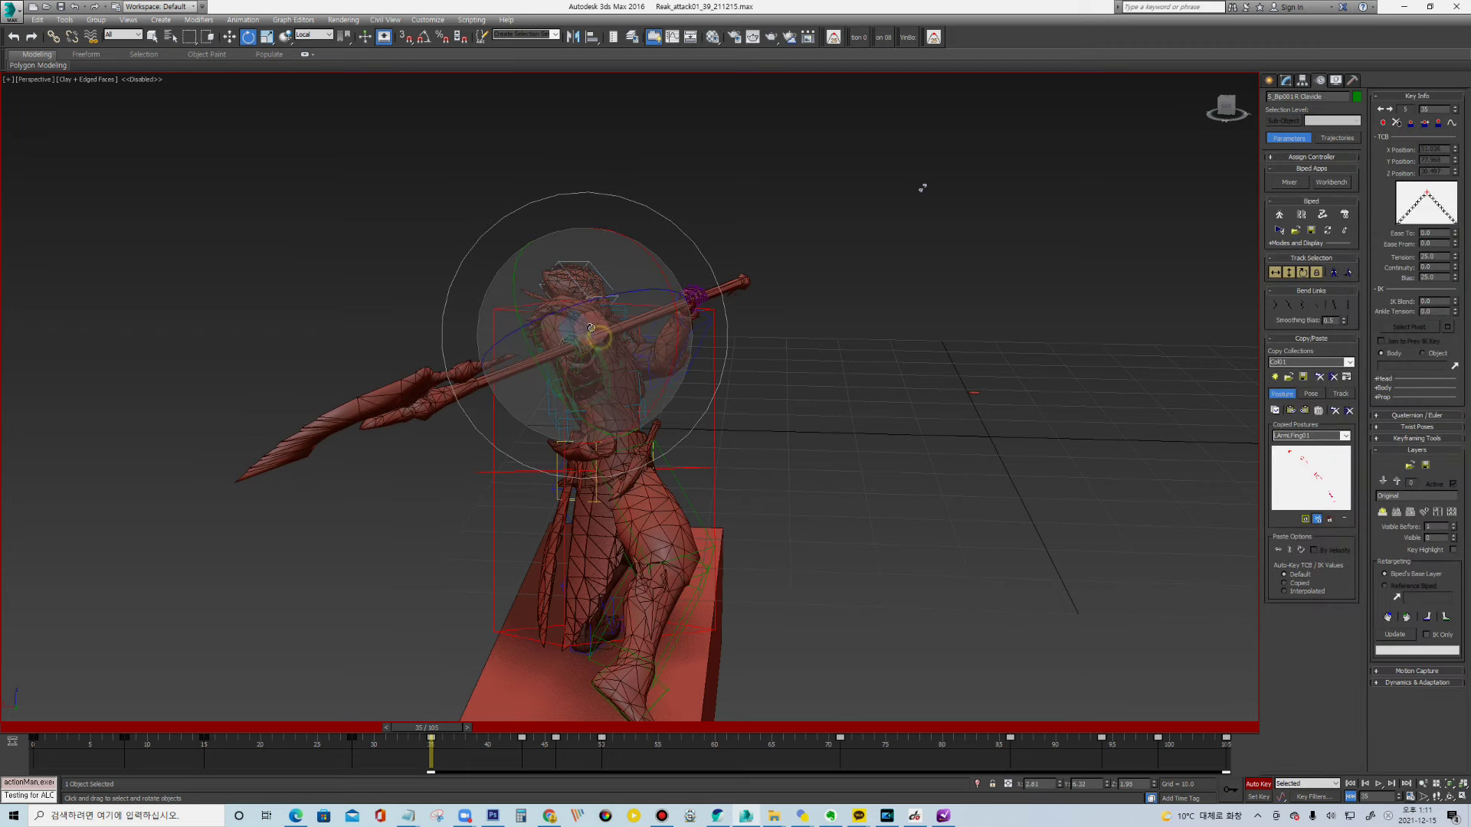
{"action": "left_click", "coordinate": [604, 334]}
{"action": "left_click_drag", "start_coordinate": [601, 341], "coordinate": [600, 351]}
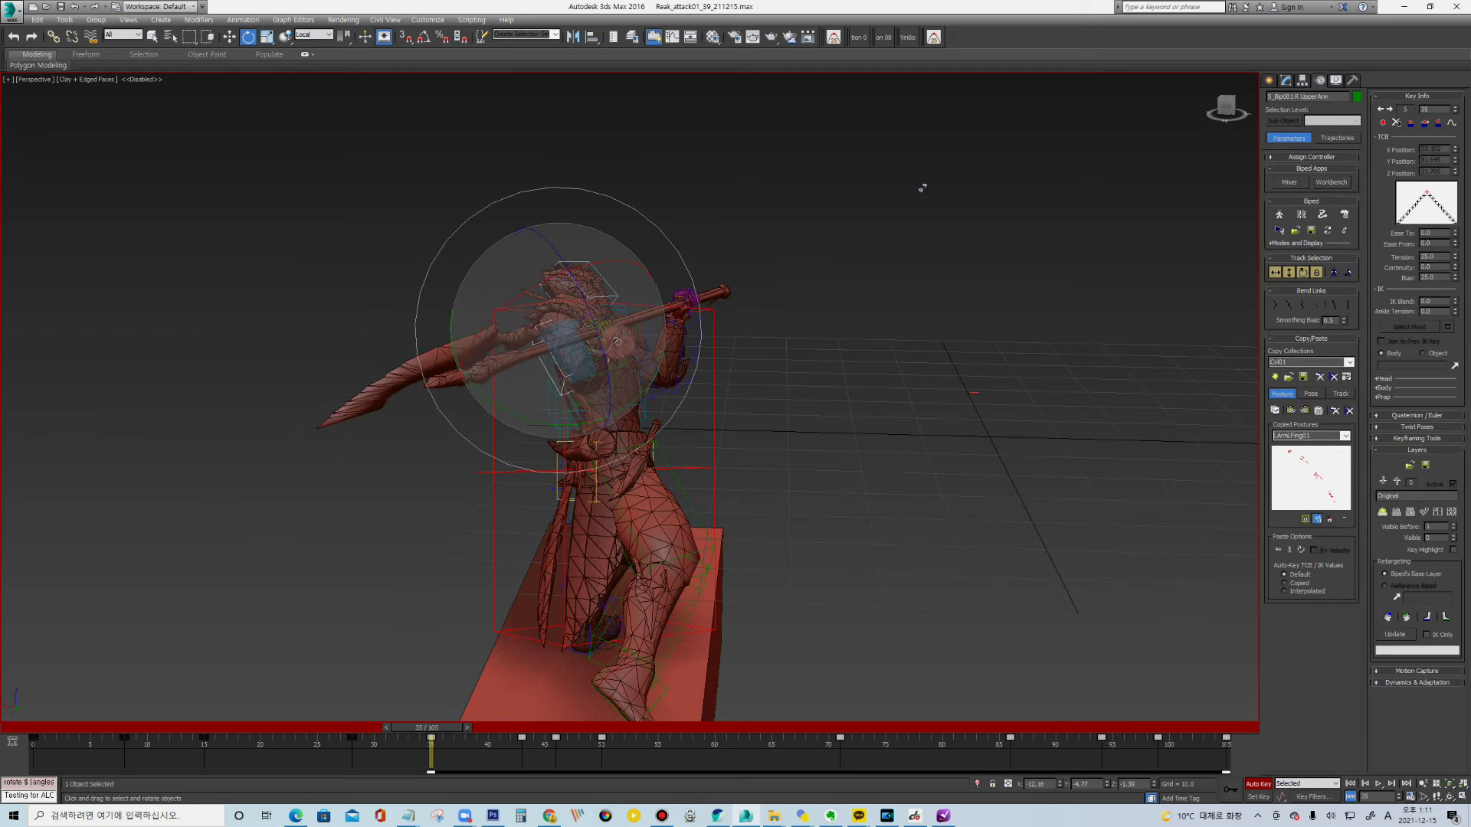
{"action": "mouse_move", "coordinate": [600, 351]}
{"action": "middle_mouse_down", "text": "alt"}
{"action": "mouse_move", "coordinate": [794, 314]}
{"action": "mouse_move", "coordinate": [972, 433]}
{"action": "middle_mouse_up", "text": "alt"}
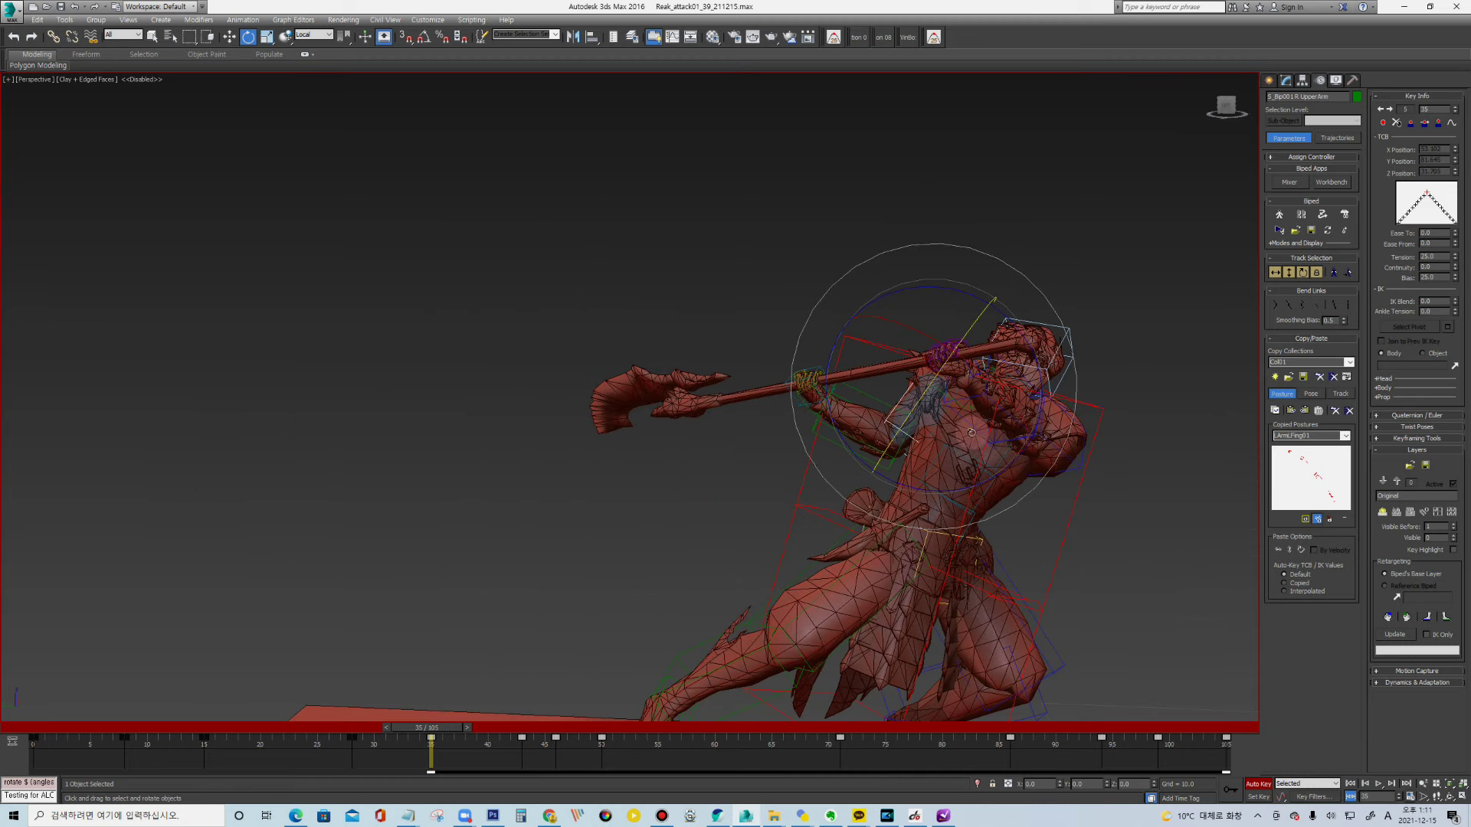
Rotate the left clavicle from a low viewing angle
{"action": "left_click", "coordinate": [1073, 445]}
{"action": "middle_click_drag", "start_coordinate": [1073, 445], "coordinate": [826, 444], "text": "alt"}
{"action": "left_click", "coordinate": [797, 391]}
{"action": "middle_click_drag", "start_coordinate": [824, 337], "coordinate": [759, 442], "text": "alt"}
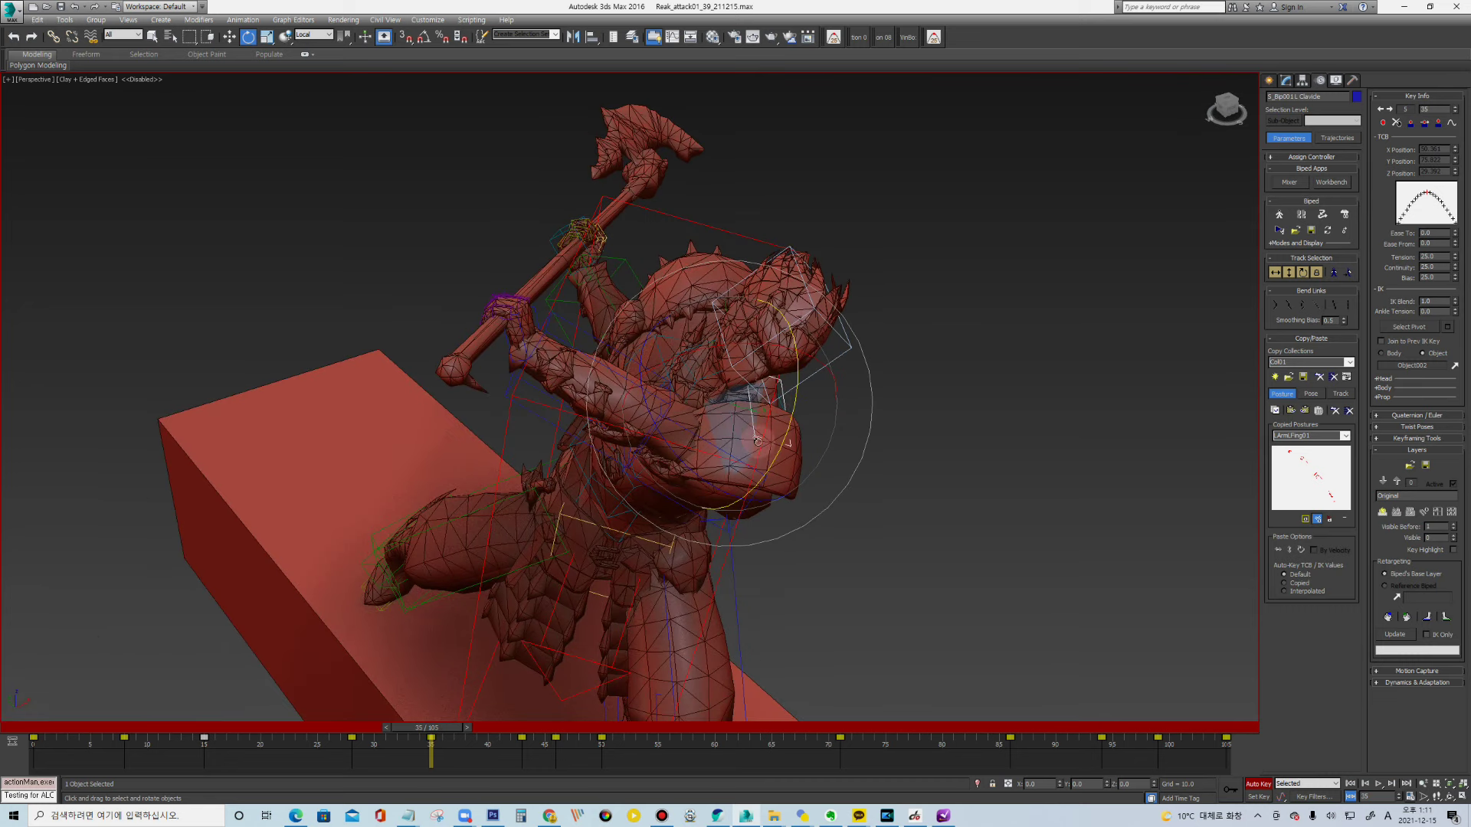
{"action": "left_click_drag", "start_coordinate": [747, 443], "coordinate": [653, 339]}
Turn Spine2 with the torso and polearm, rotate the left clavicle, and tilt the head
{"action": "left_click", "coordinate": [693, 344]}
{"action": "middle_click_drag", "start_coordinate": [694, 345], "coordinate": [1187, 316], "text": "alt"}
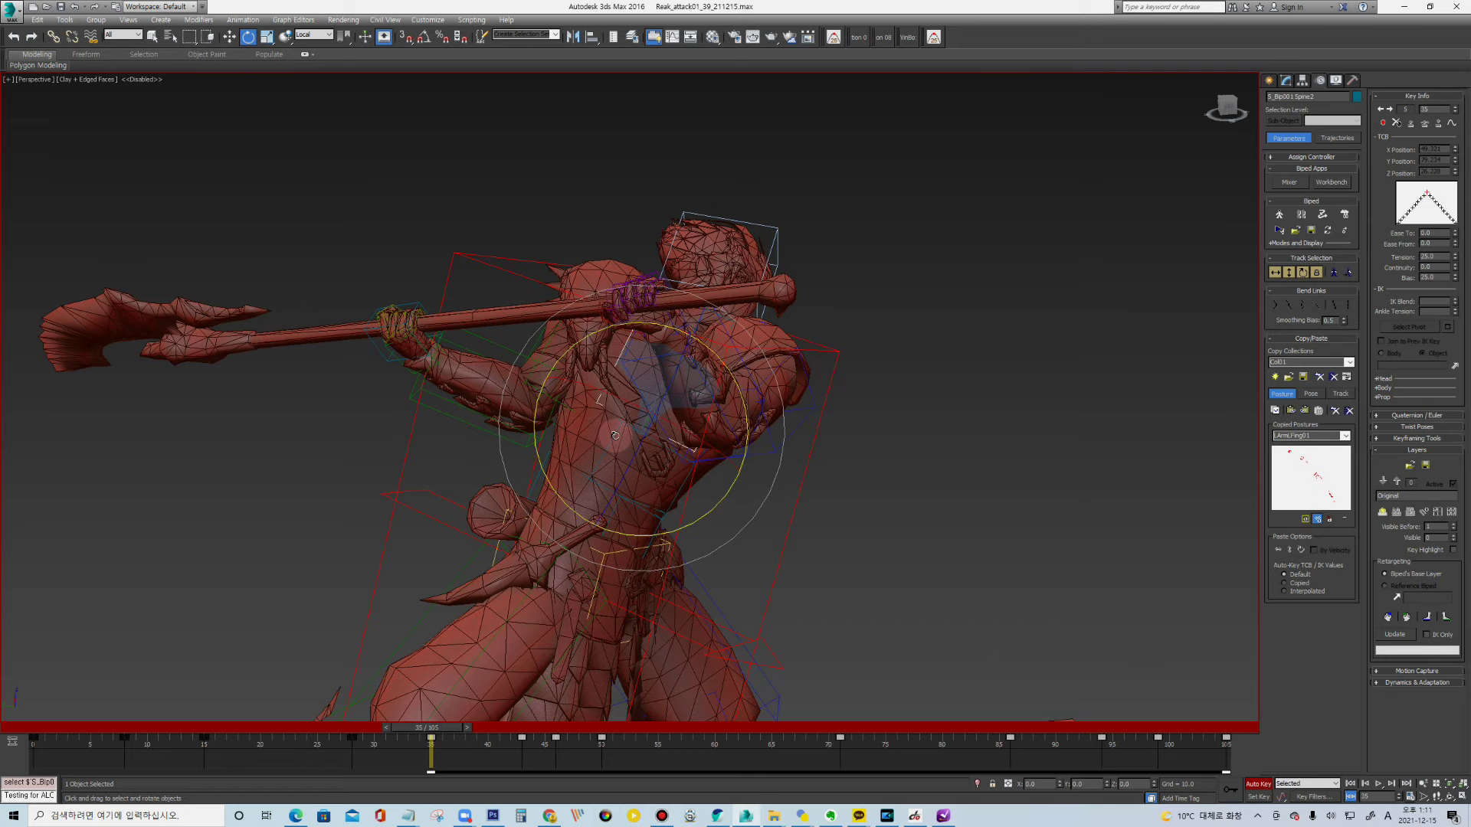
{"action": "left_click", "coordinate": [599, 424], "text": "ctrl"}
{"action": "left_click_drag", "start_coordinate": [567, 455], "coordinate": [771, 358]}
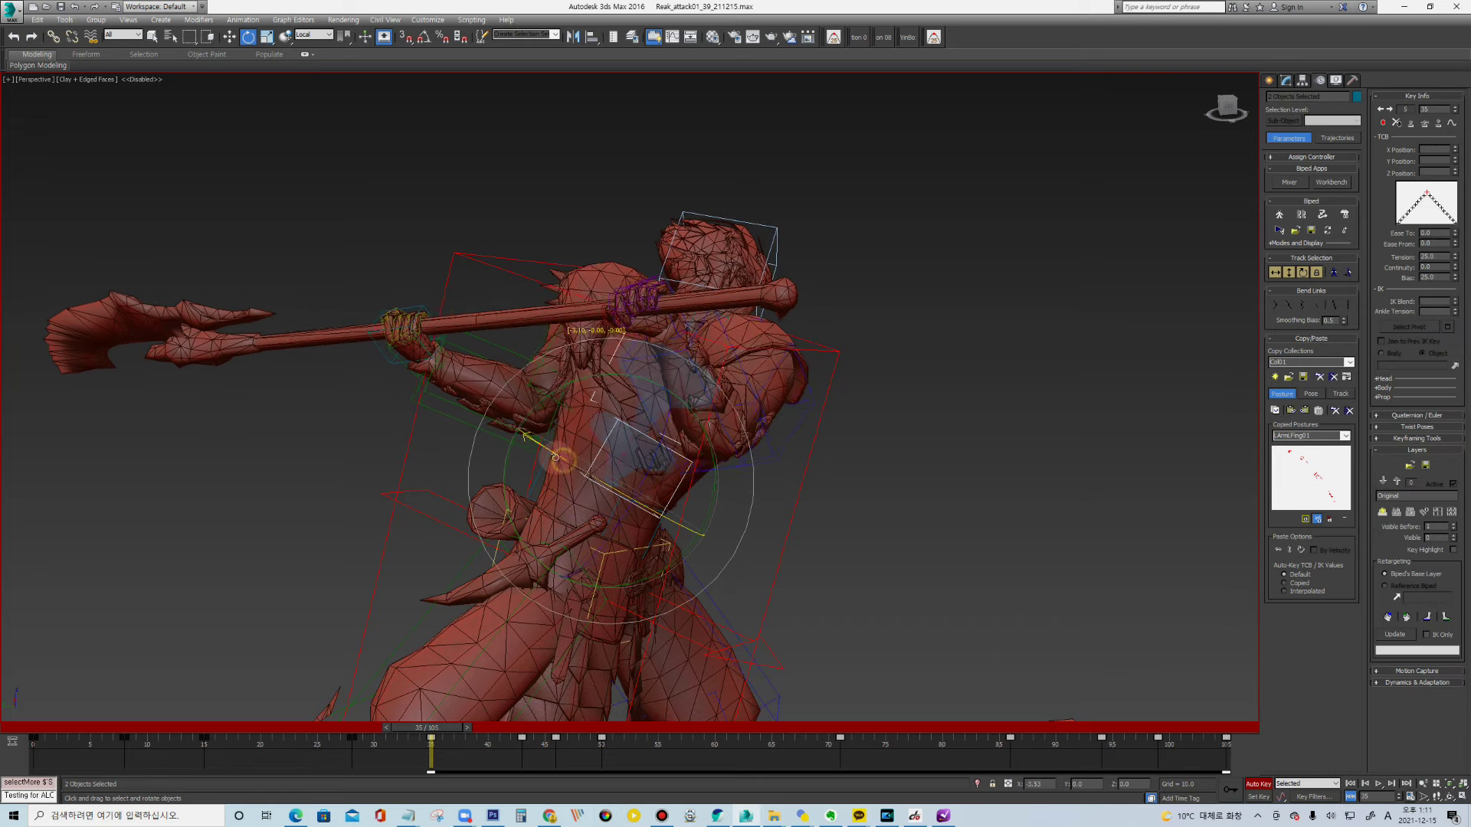
{"action": "left_click", "coordinate": [743, 326]}
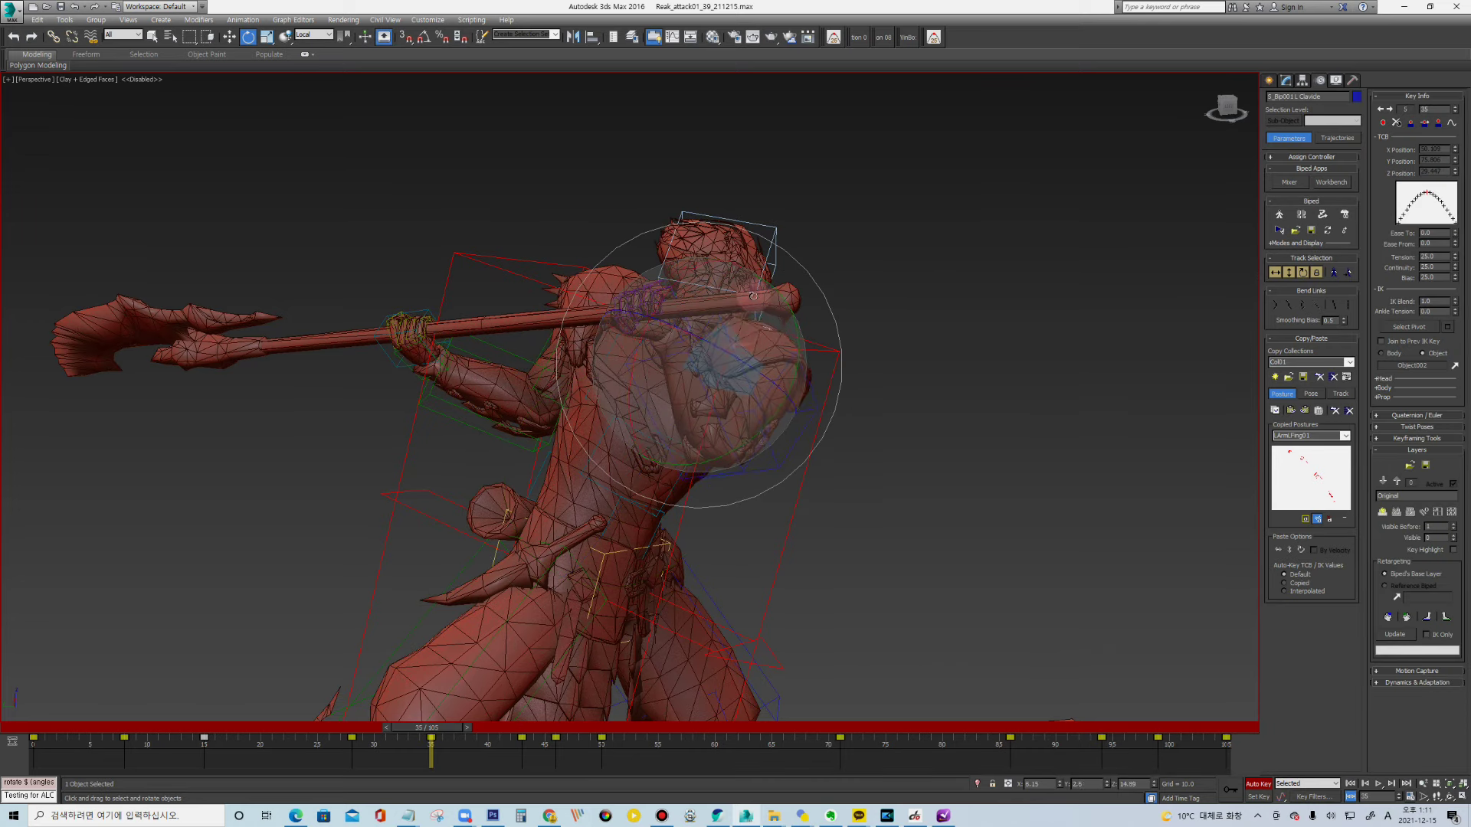
{"action": "left_click_drag", "start_coordinate": [753, 295], "coordinate": [780, 223]}
{"action": "left_click", "coordinate": [720, 283]}
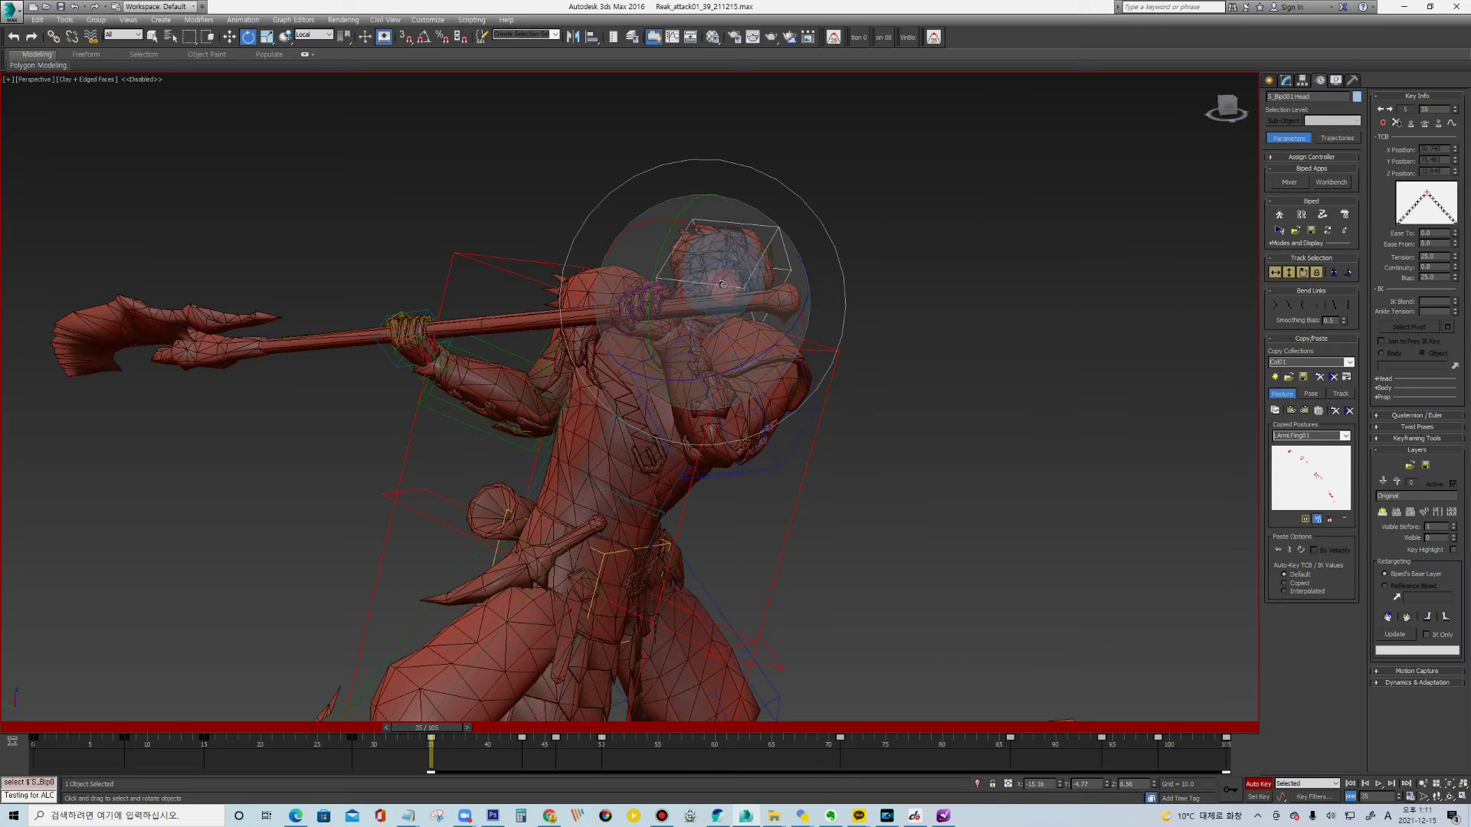
{"action": "left_click_drag", "start_coordinate": [723, 284], "coordinate": [720, 286]}
Rotate the left forearm upward to raise the spear over the shoulder
{"action": "left_click", "coordinate": [505, 350]}
{"action": "middle_click_drag", "start_coordinate": [529, 341], "coordinate": [717, 416], "text": "alt"}
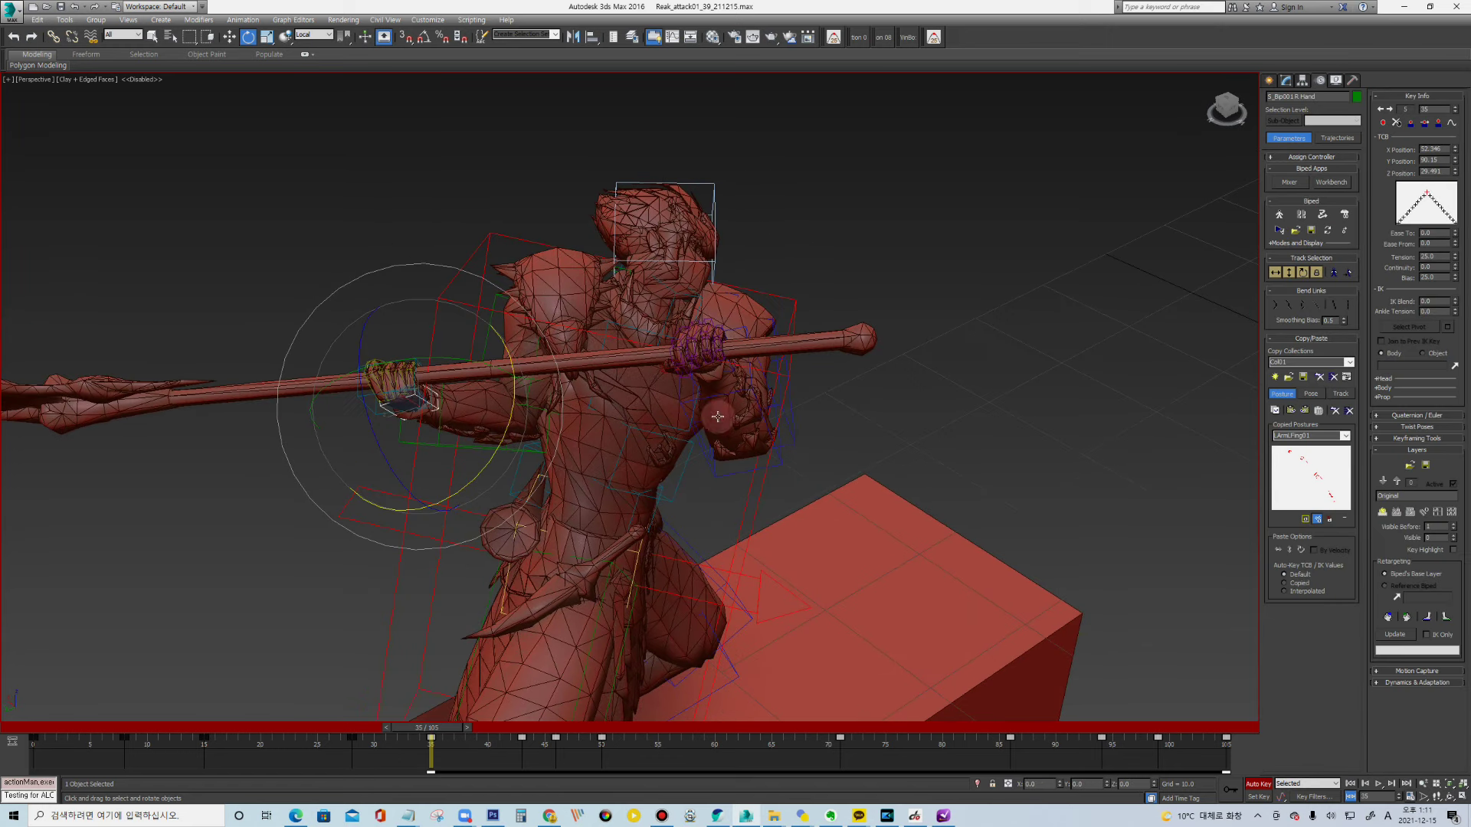
{"action": "left_click", "coordinate": [740, 472]}
{"action": "mouse_move", "coordinate": [845, 463]}
{"action": "left_mouse_down"}
{"action": "mouse_move", "coordinate": [843, 422]}
{"action": "mouse_move", "coordinate": [833, 475]}
{"action": "mouse_move", "coordinate": [850, 392]}
{"action": "left_mouse_up"}
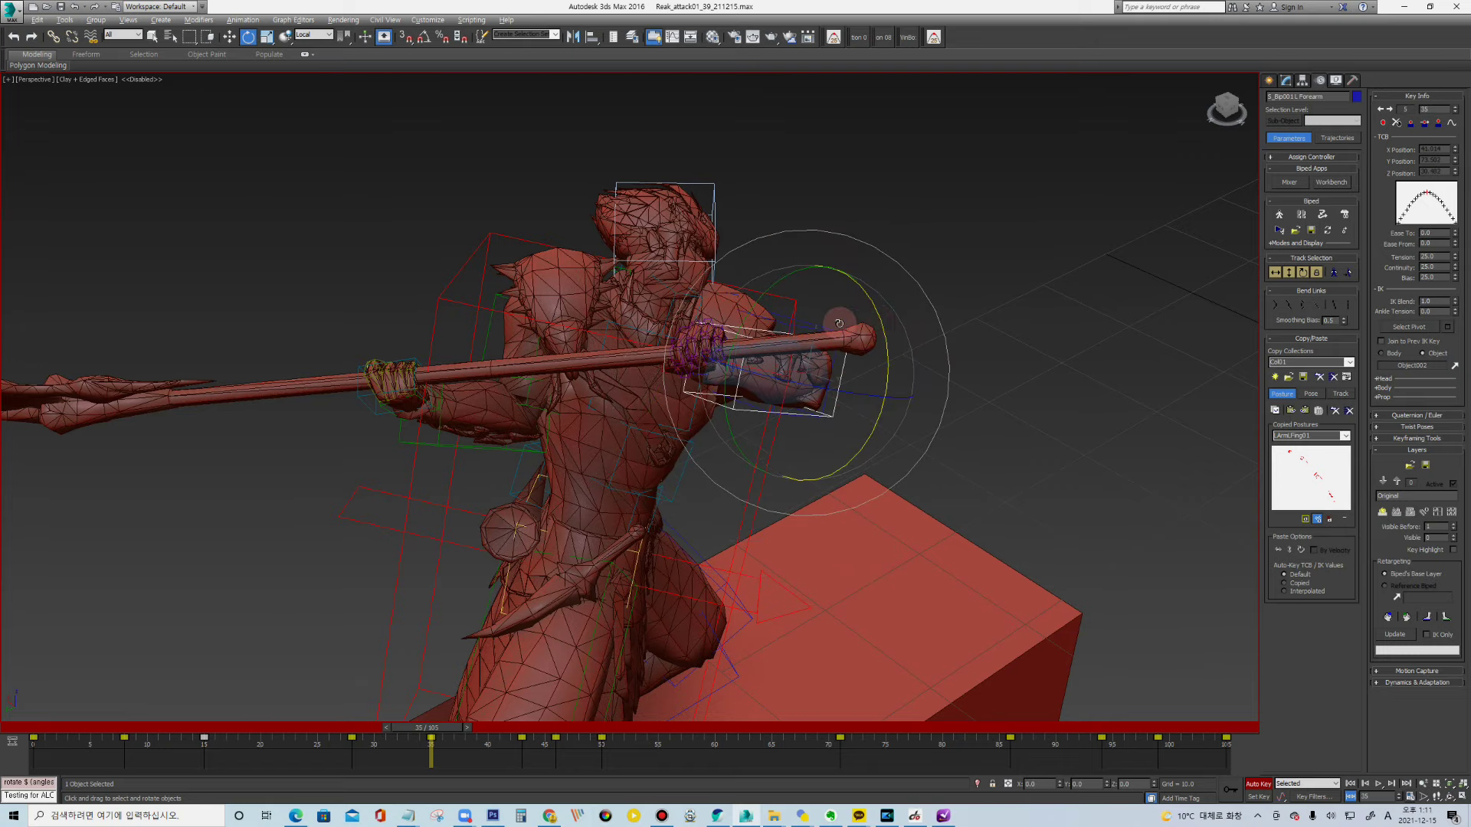
{"action": "mouse_move", "coordinate": [838, 323]}
{"action": "middle_mouse_down", "text": "alt"}
{"action": "mouse_move", "coordinate": [835, 289]}
{"action": "mouse_move", "coordinate": [929, 337]}
{"action": "mouse_move", "coordinate": [904, 352]}
{"action": "middle_mouse_up", "text": "alt"}
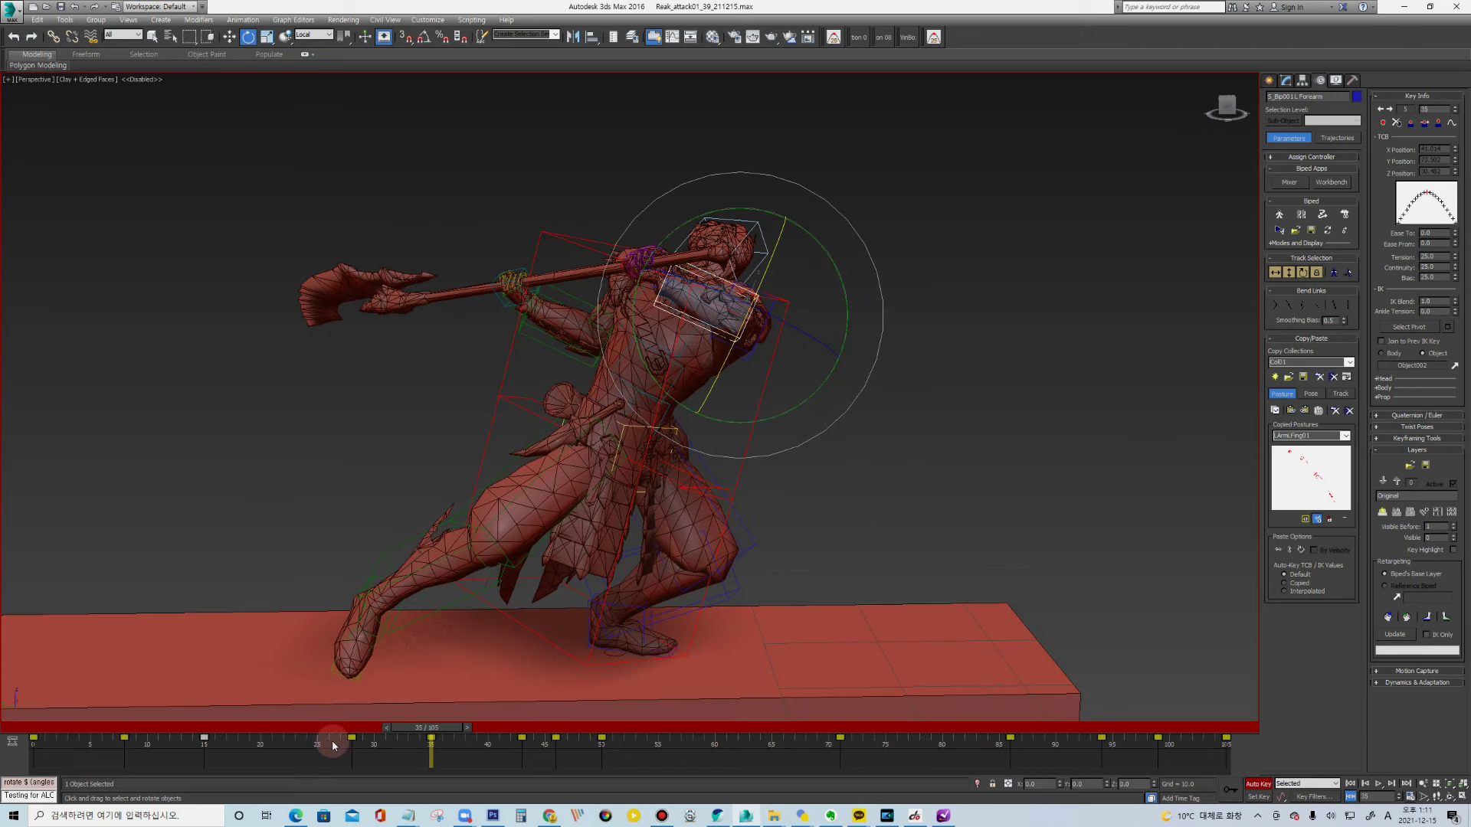
Lower the biped's body with Body Horizontal selected at frame 43
{"action": "left_click_drag", "start_coordinate": [314, 733], "coordinate": [445, 737]}
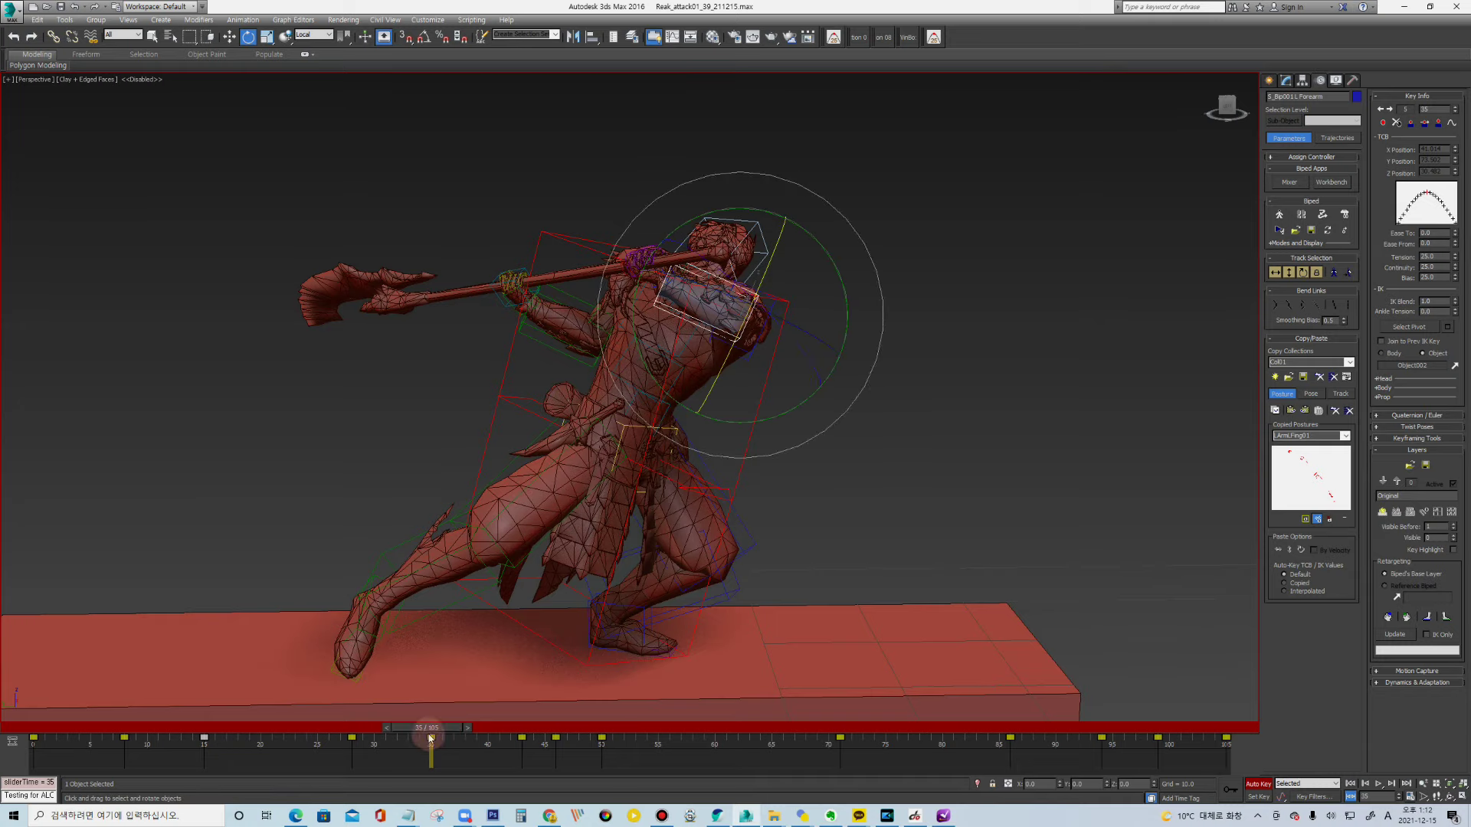
{"action": "left_click_drag", "start_coordinate": [431, 732], "coordinate": [520, 734]}
{"action": "left_click", "coordinate": [1275, 273]}
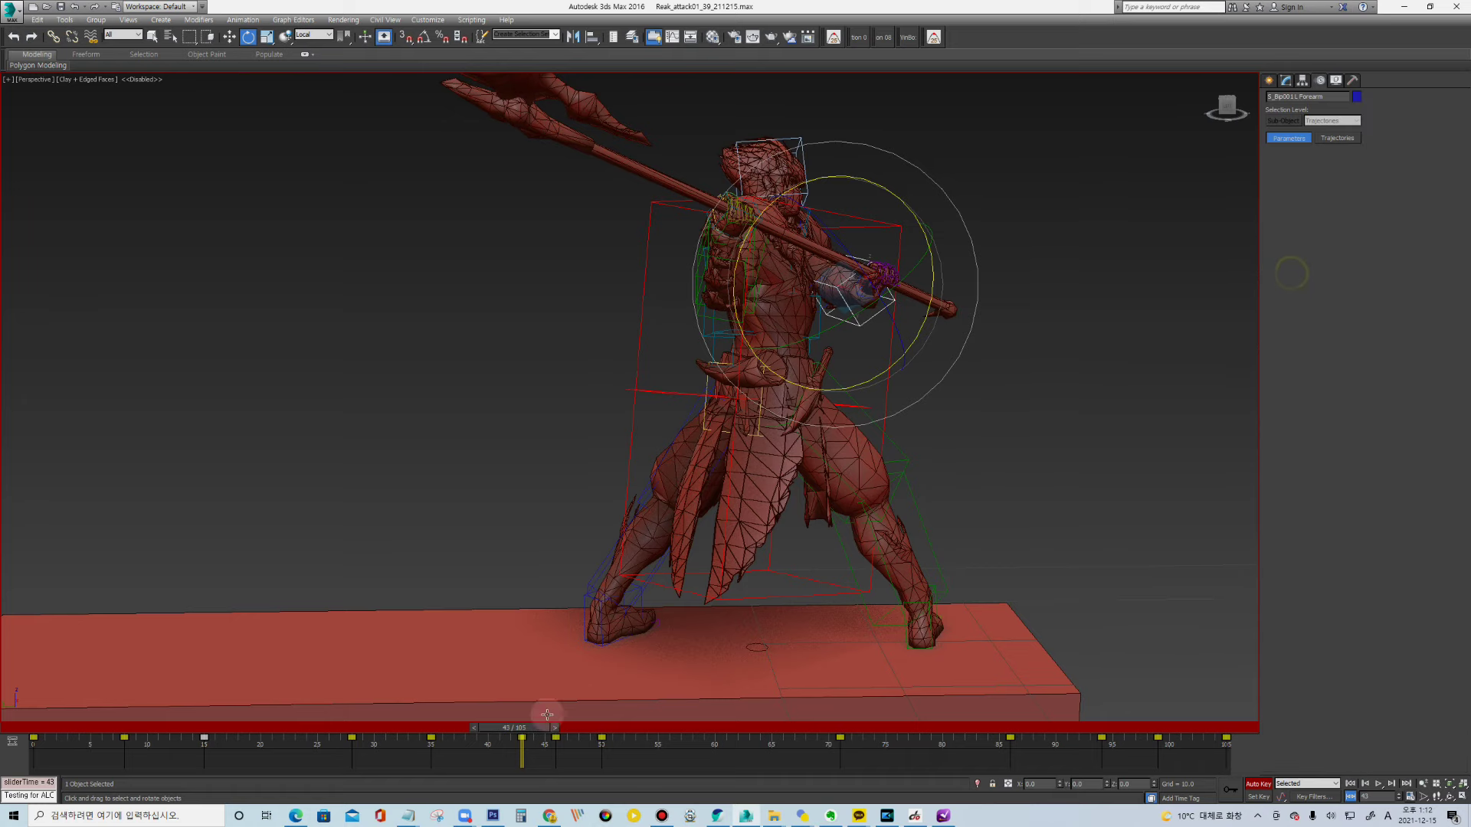
{"action": "mouse_move", "coordinate": [426, 731]}
{"action": "left_mouse_down"}
{"action": "mouse_move", "coordinate": [409, 732]}
{"action": "mouse_move", "coordinate": [434, 733]}
{"action": "left_mouse_up"}
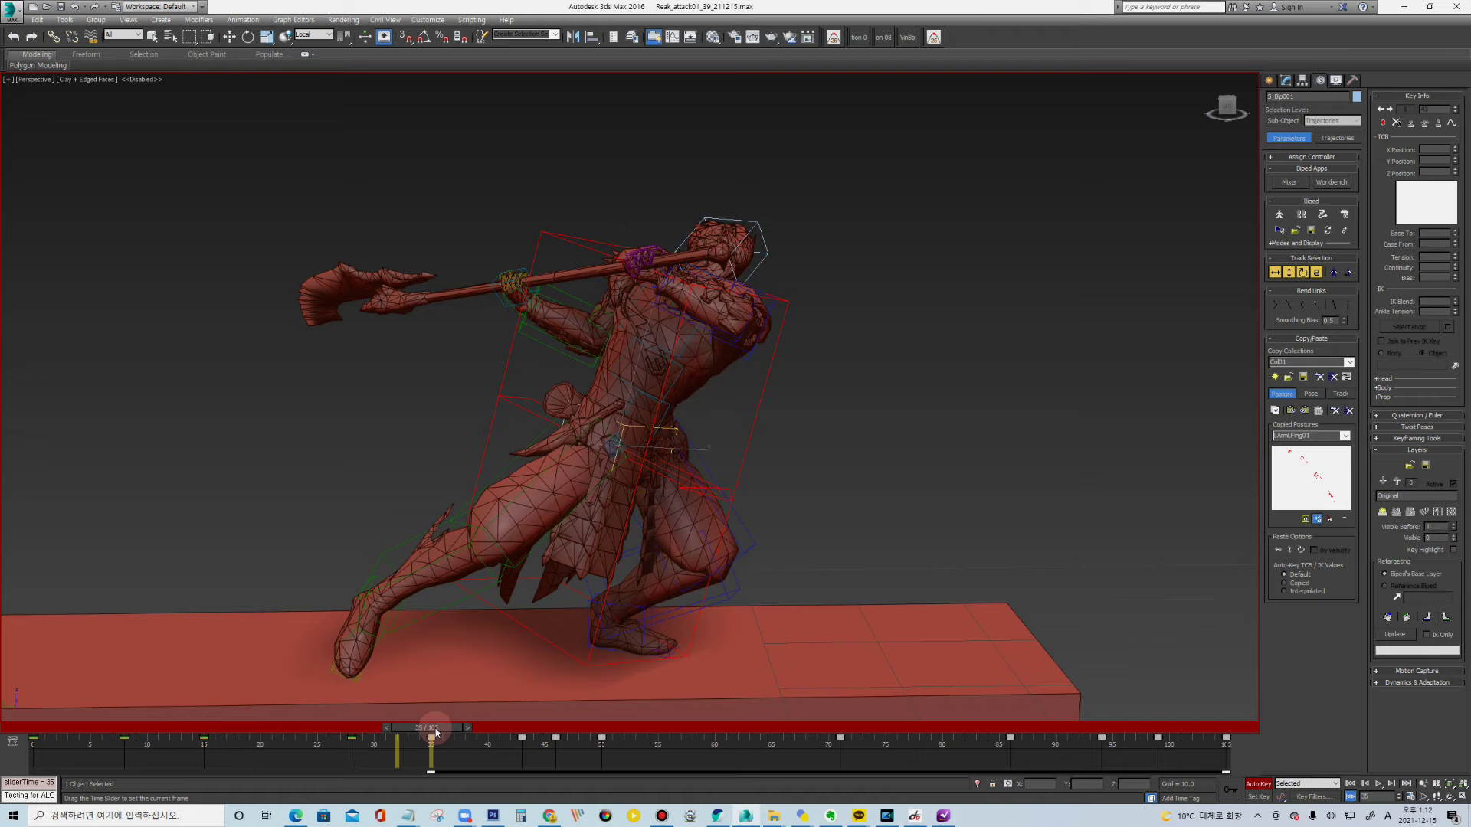
{"action": "left_click_drag", "start_coordinate": [440, 733], "coordinate": [531, 733]}
{"action": "key", "text": "e"}
{"action": "key", "text": "w"}
{"action": "mouse_move", "coordinate": [764, 379]}
{"action": "left_mouse_down"}
{"action": "mouse_move", "coordinate": [761, 403]}
{"action": "mouse_move", "coordinate": [755, 389]}
{"action": "left_mouse_up"}
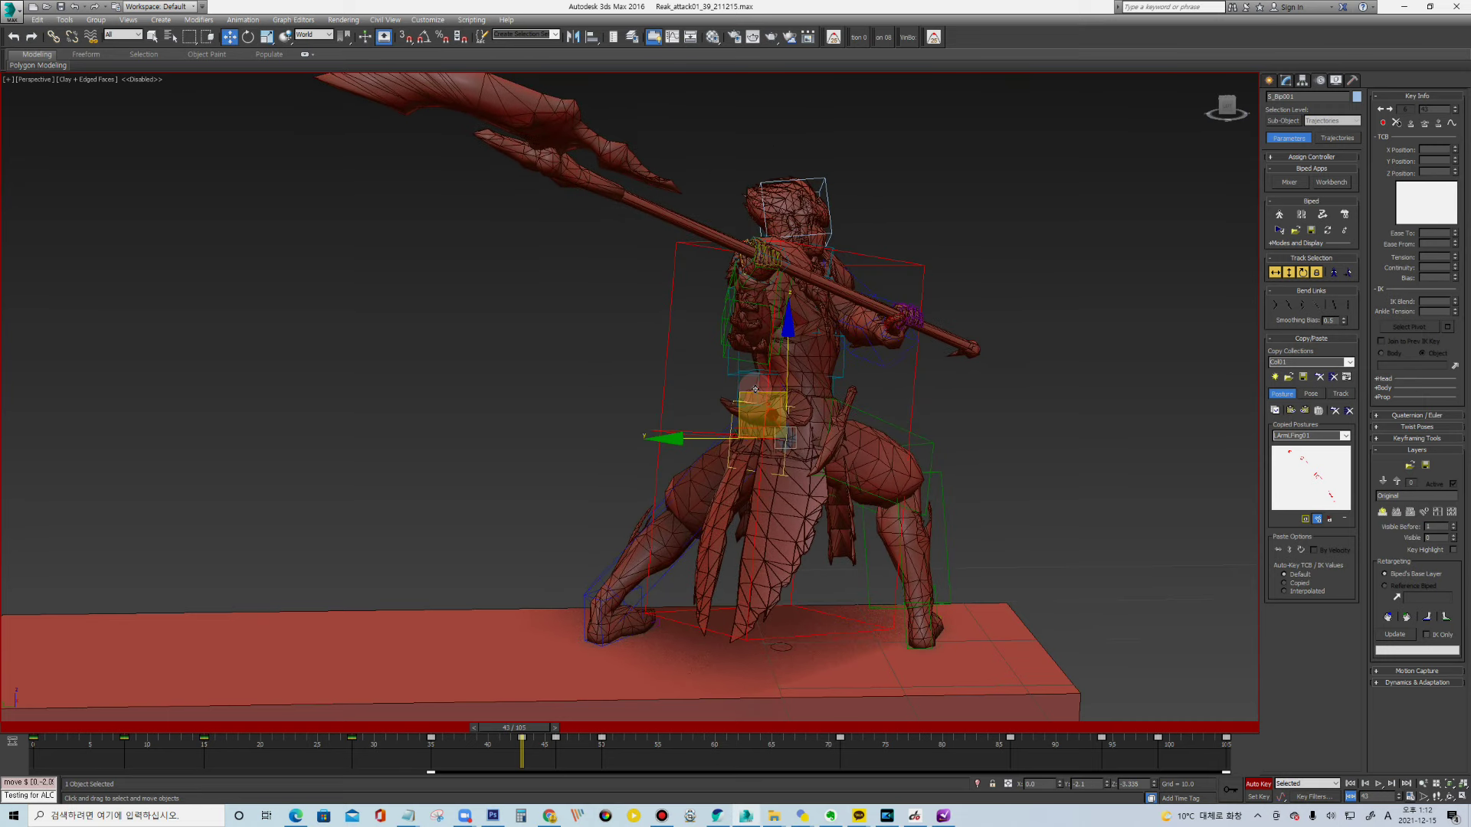
Turn the right foot outward, move it forward, and shift the centre of mass
{"action": "left_click", "coordinate": [928, 616]}
{"action": "key", "text": "e"}
{"action": "mouse_move", "coordinate": [979, 486]}
{"action": "middle_mouse_down", "text": "alt"}
{"action": "mouse_move", "coordinate": [1031, 335]}
{"action": "mouse_move", "coordinate": [1369, 383]}
{"action": "middle_mouse_up", "text": "alt"}
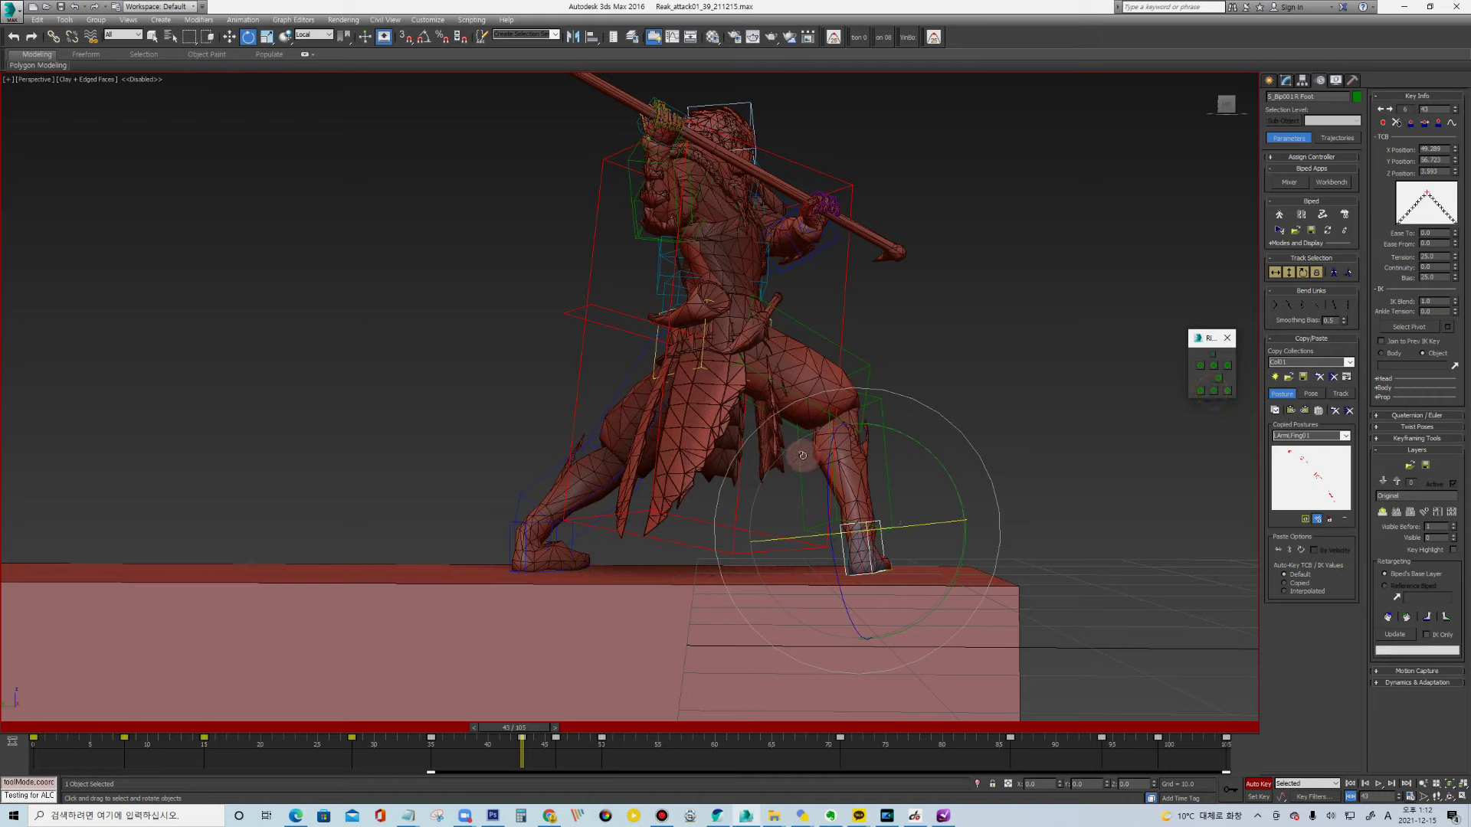
{"action": "left_click_drag", "start_coordinate": [900, 437], "coordinate": [751, 545]}
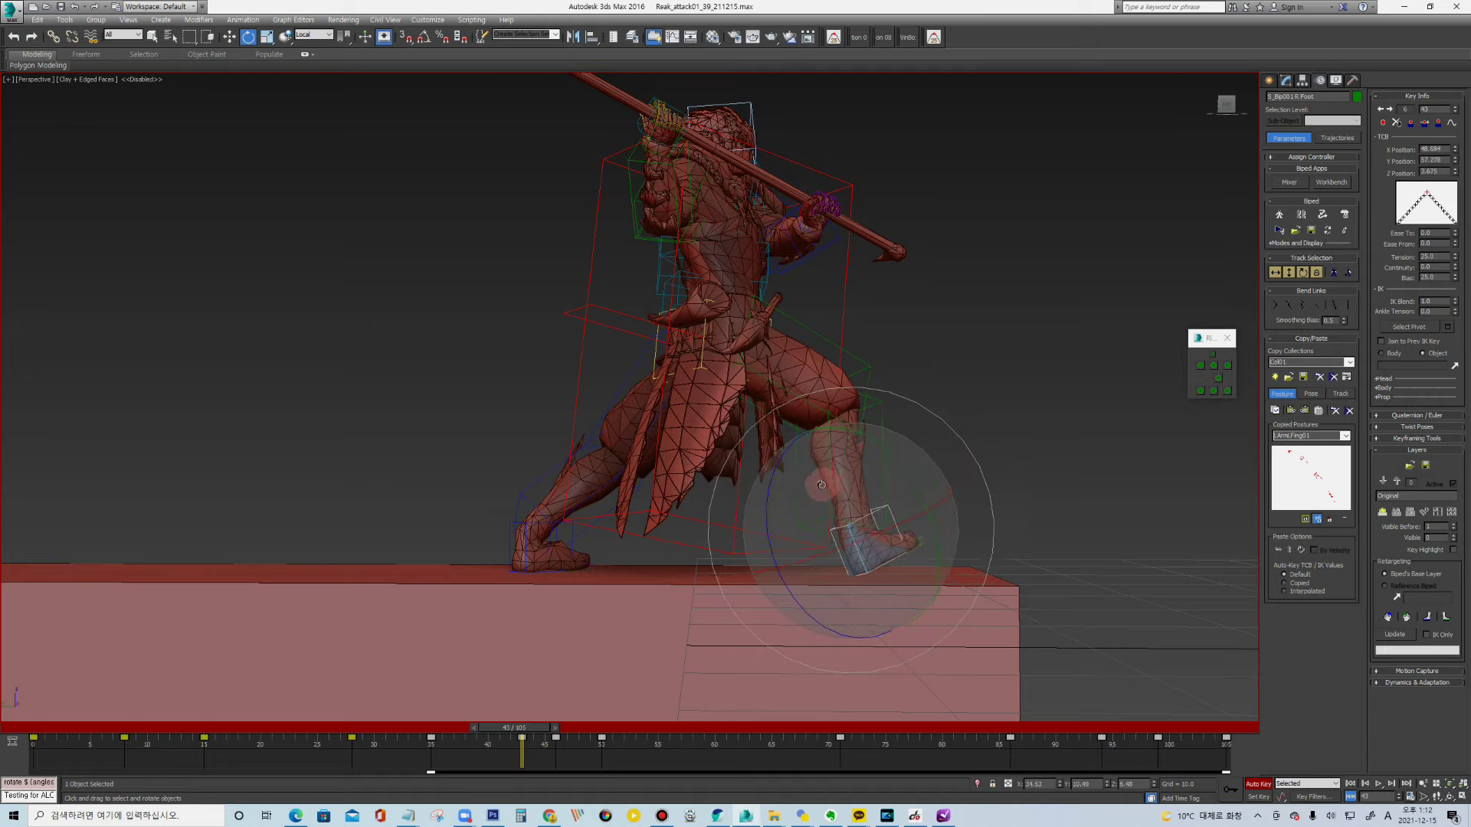
{"action": "key", "text": "w"}
{"action": "left_click_drag", "start_coordinate": [751, 545], "coordinate": [810, 519]}
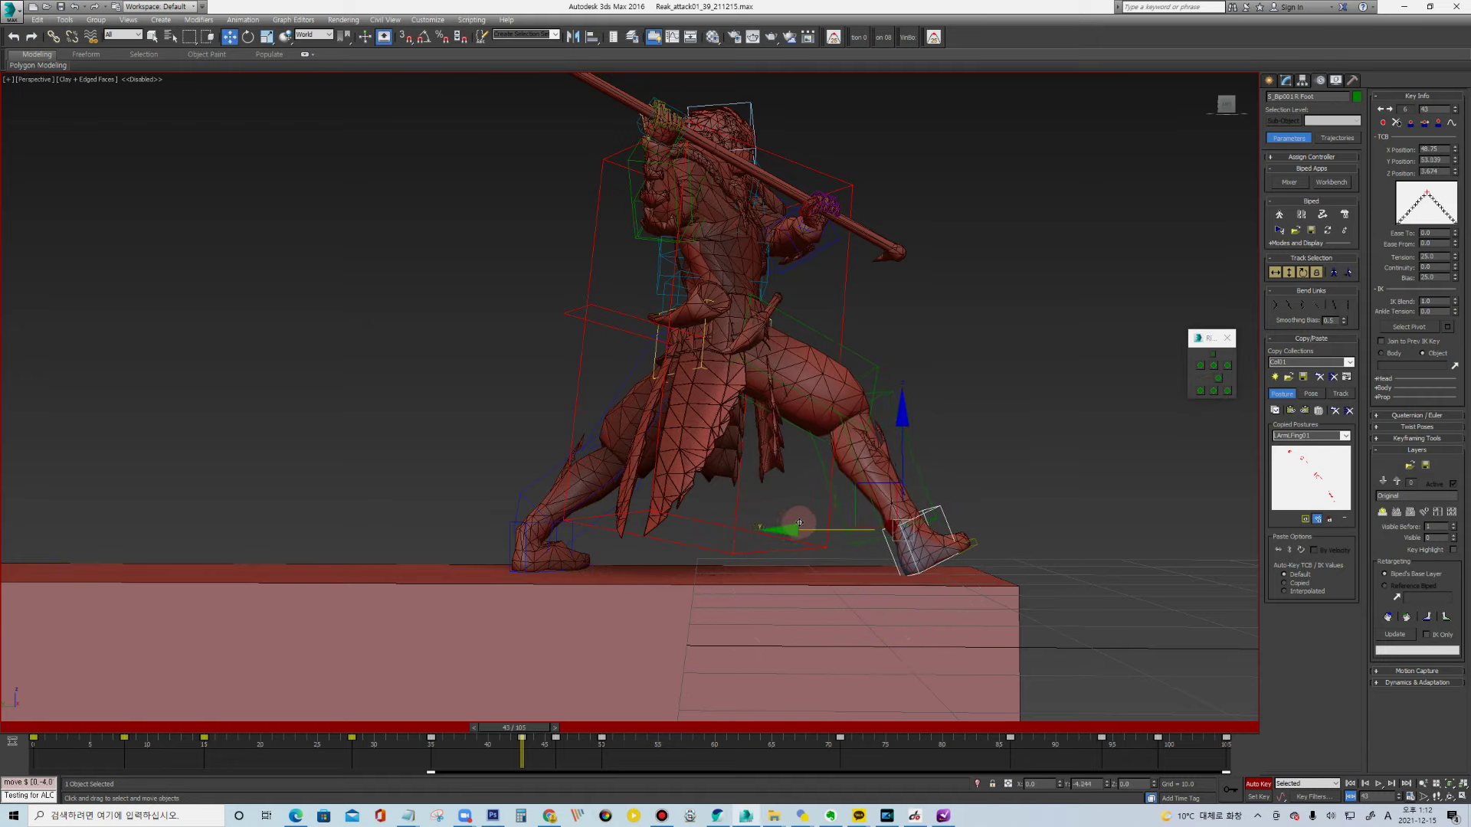
{"action": "left_click", "coordinate": [1287, 273]}
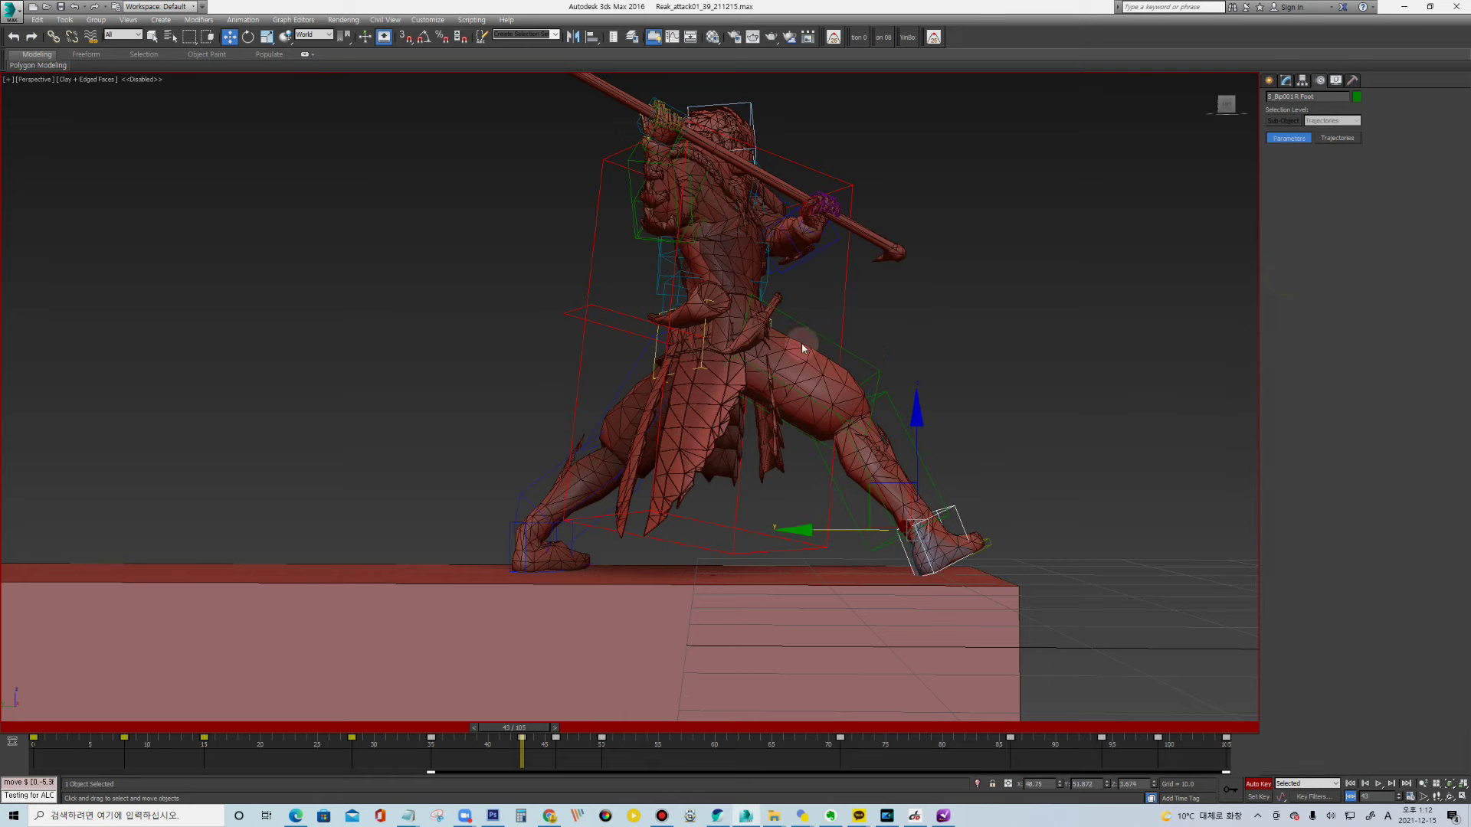
{"action": "left_click_drag", "start_coordinate": [665, 304], "coordinate": [682, 326]}
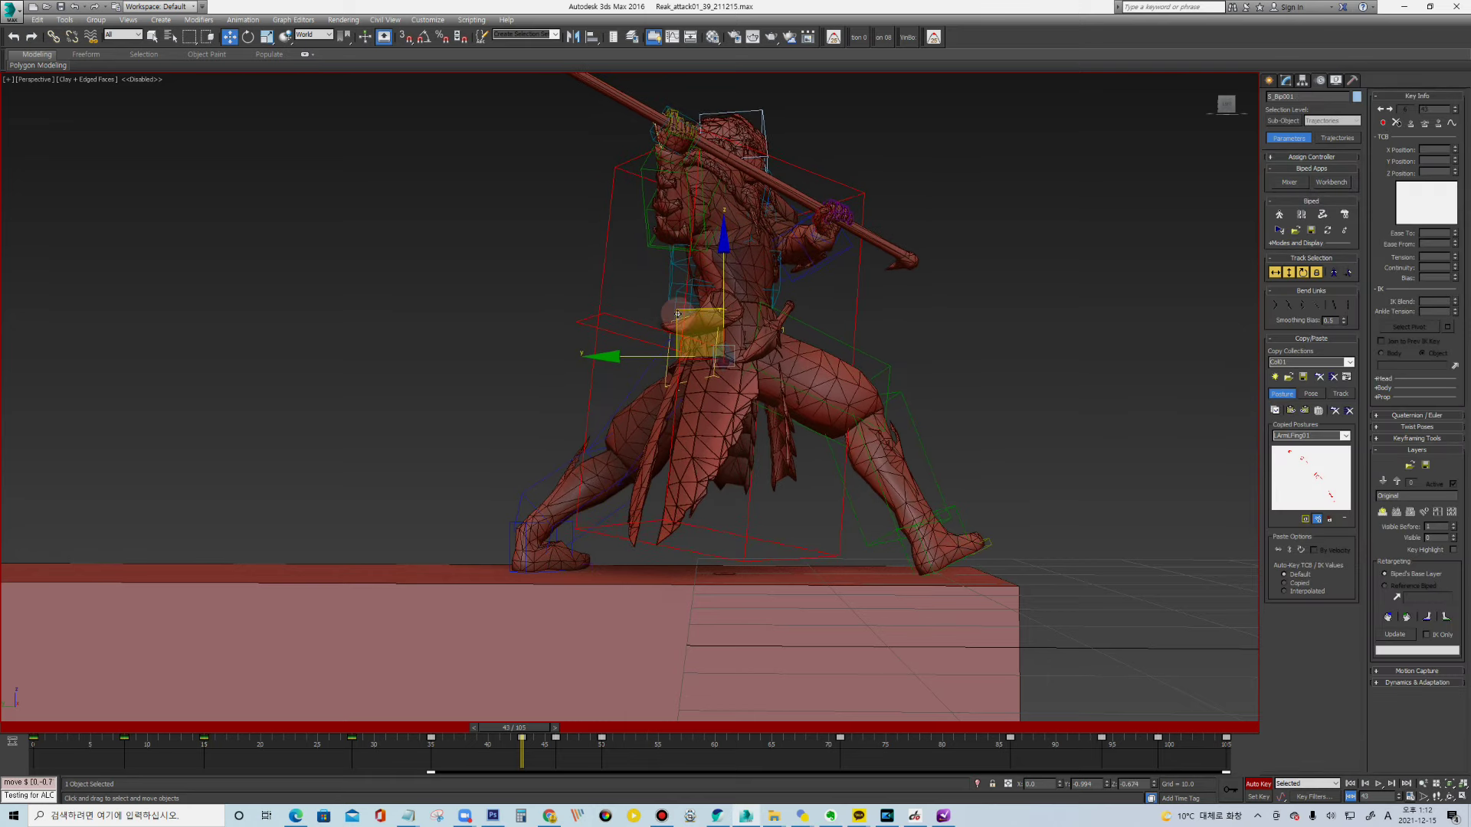
{"action": "middle_click_drag", "start_coordinate": [994, 285], "coordinate": [880, 292], "text": "alt"}
Bend two spine bones forward and turn the head at frame 43
{"action": "key", "text": "e"}
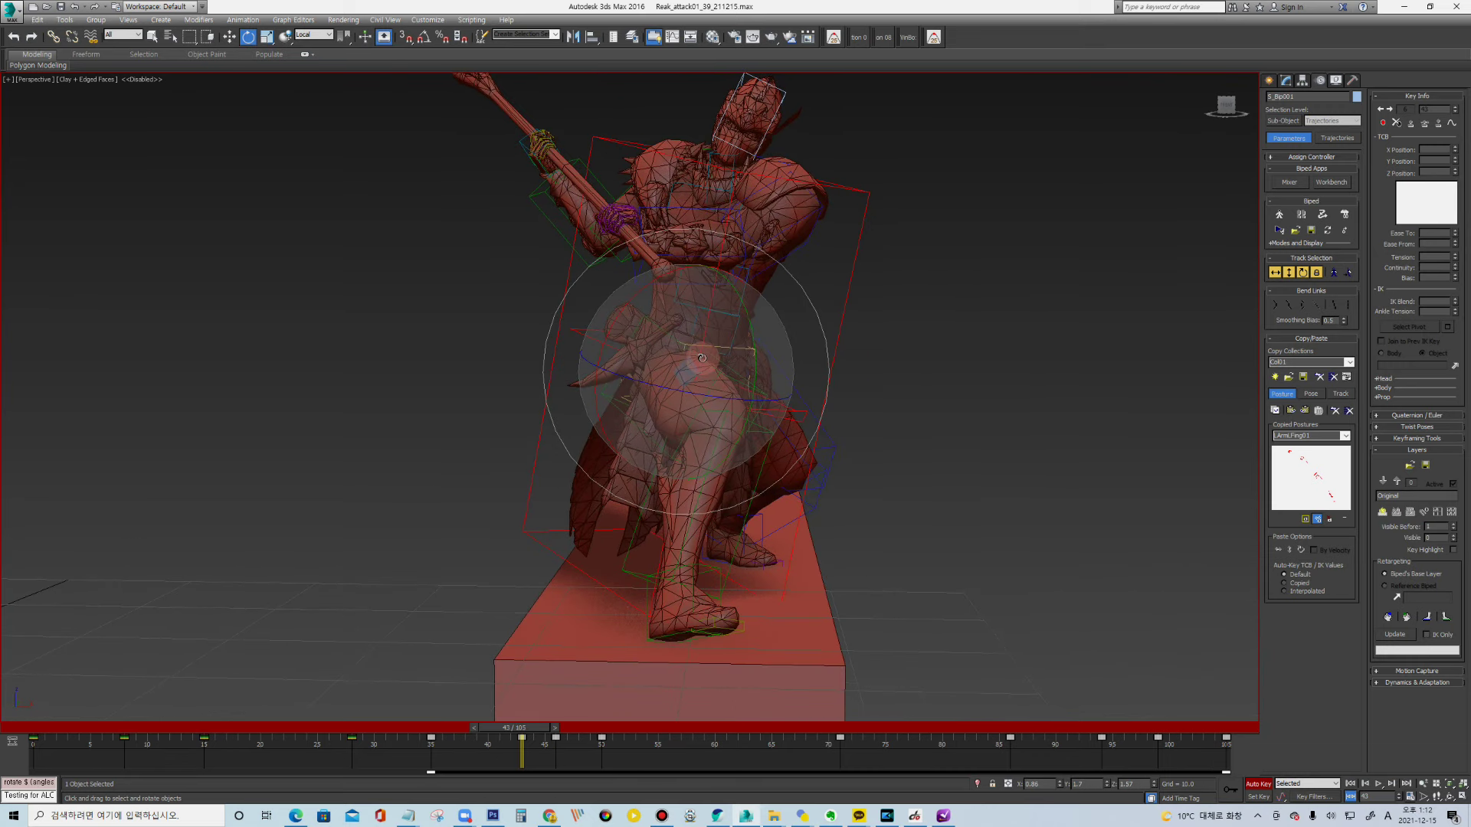
{"action": "left_click", "coordinate": [678, 301]}
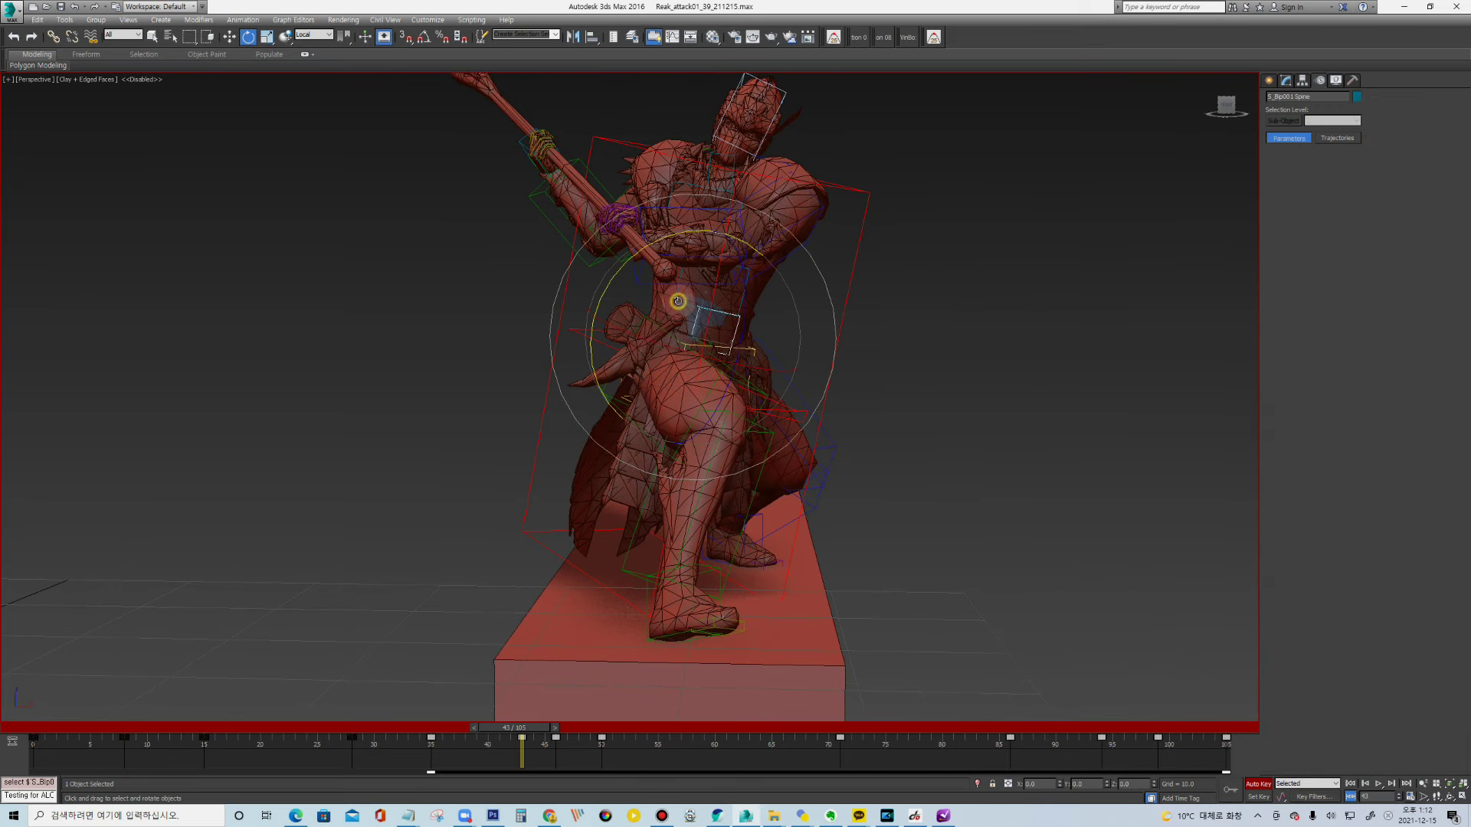
{"action": "left_click", "coordinate": [730, 292], "text": "ctrl"}
{"action": "left_click_drag", "start_coordinate": [759, 255], "coordinate": [758, 288]}
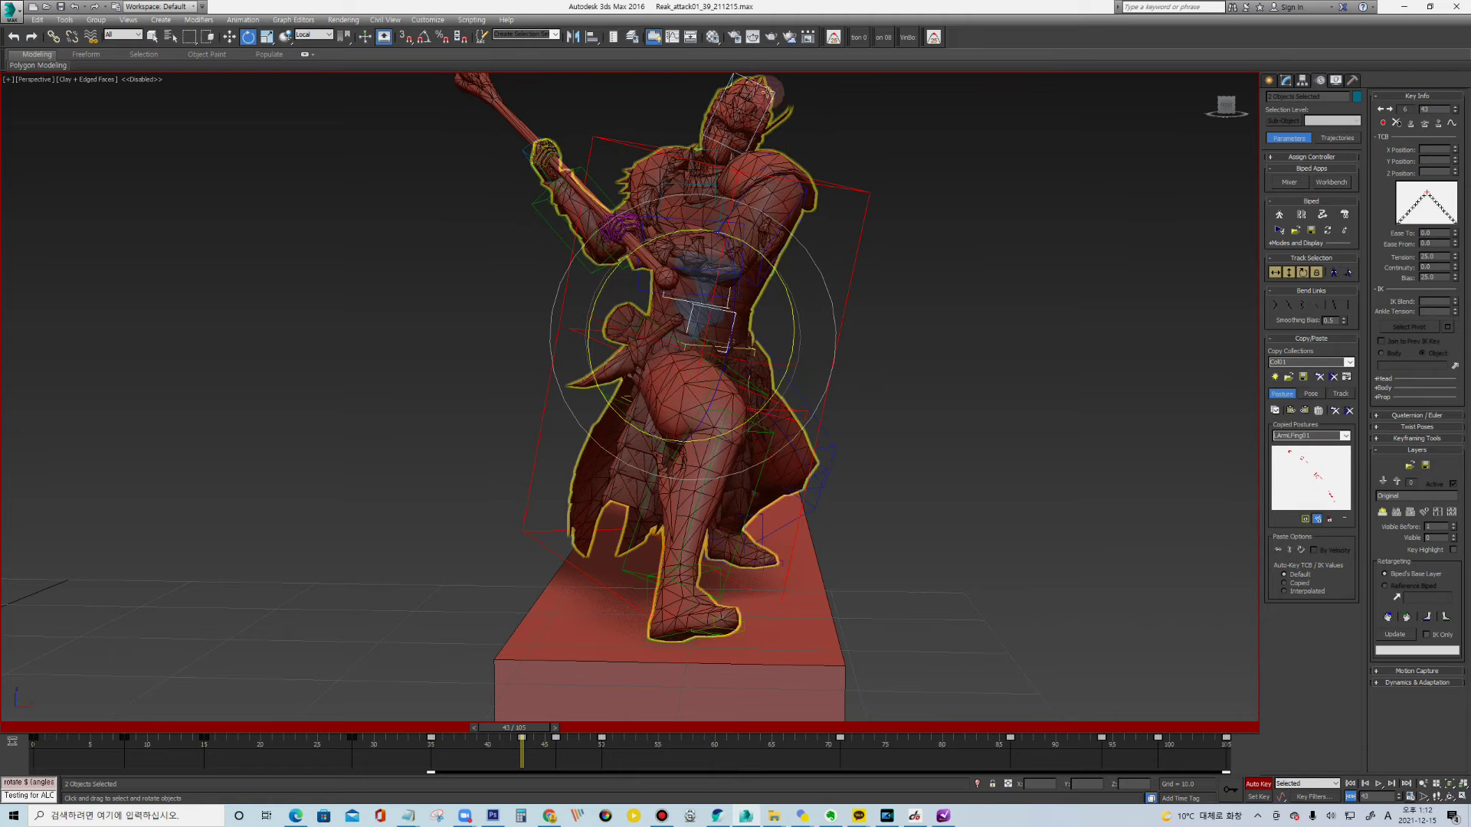
{"action": "left_click", "coordinate": [729, 115]}
{"action": "middle_click_drag", "start_coordinate": [801, 87], "coordinate": [805, 141]}
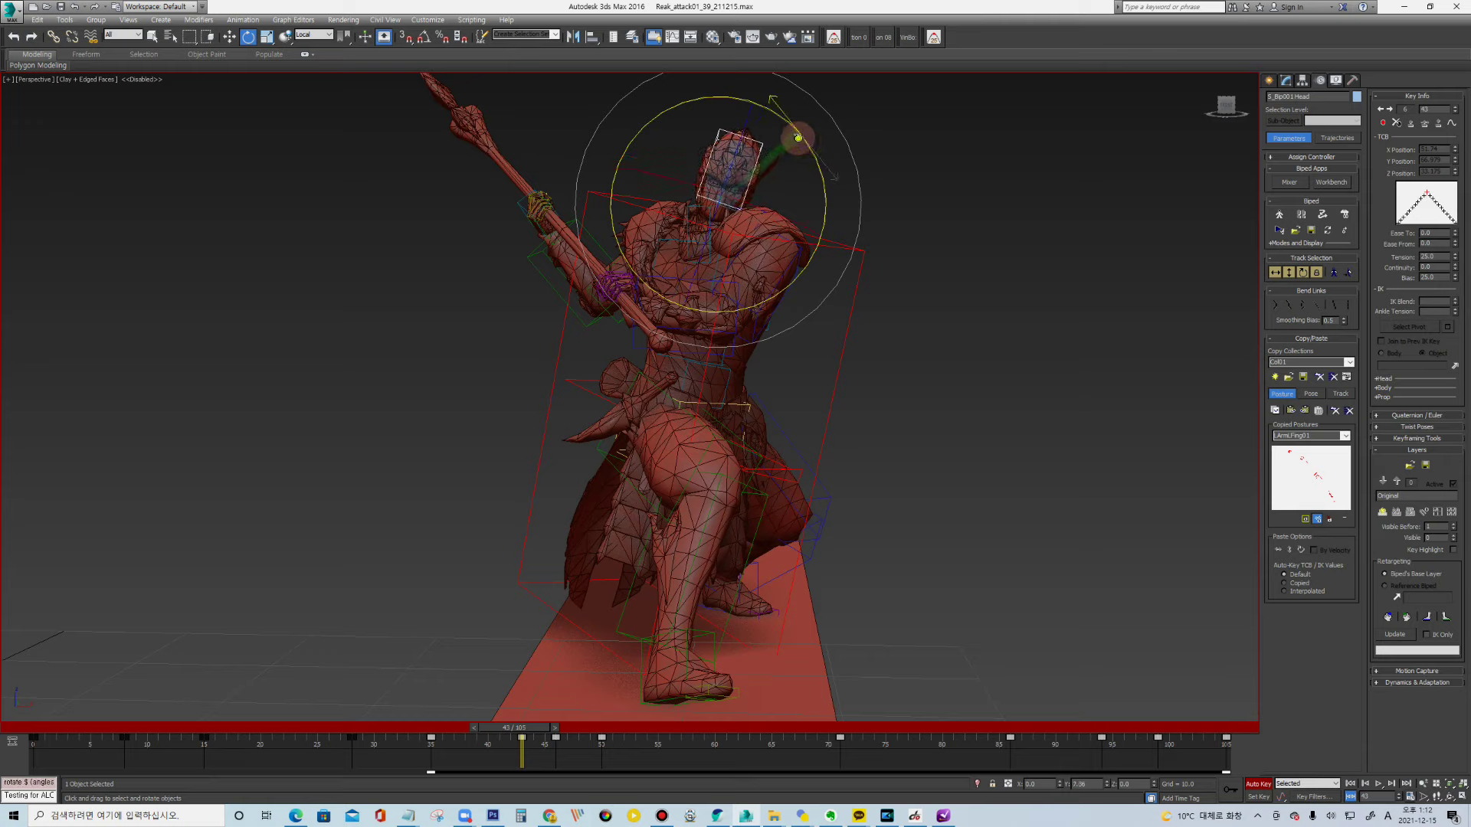
{"action": "left_click_drag", "start_coordinate": [797, 158], "coordinate": [794, 164]}
Rotate the right clavicle and upper arm to swing the polearm upright, then select Object001
{"action": "left_click", "coordinate": [573, 314]}
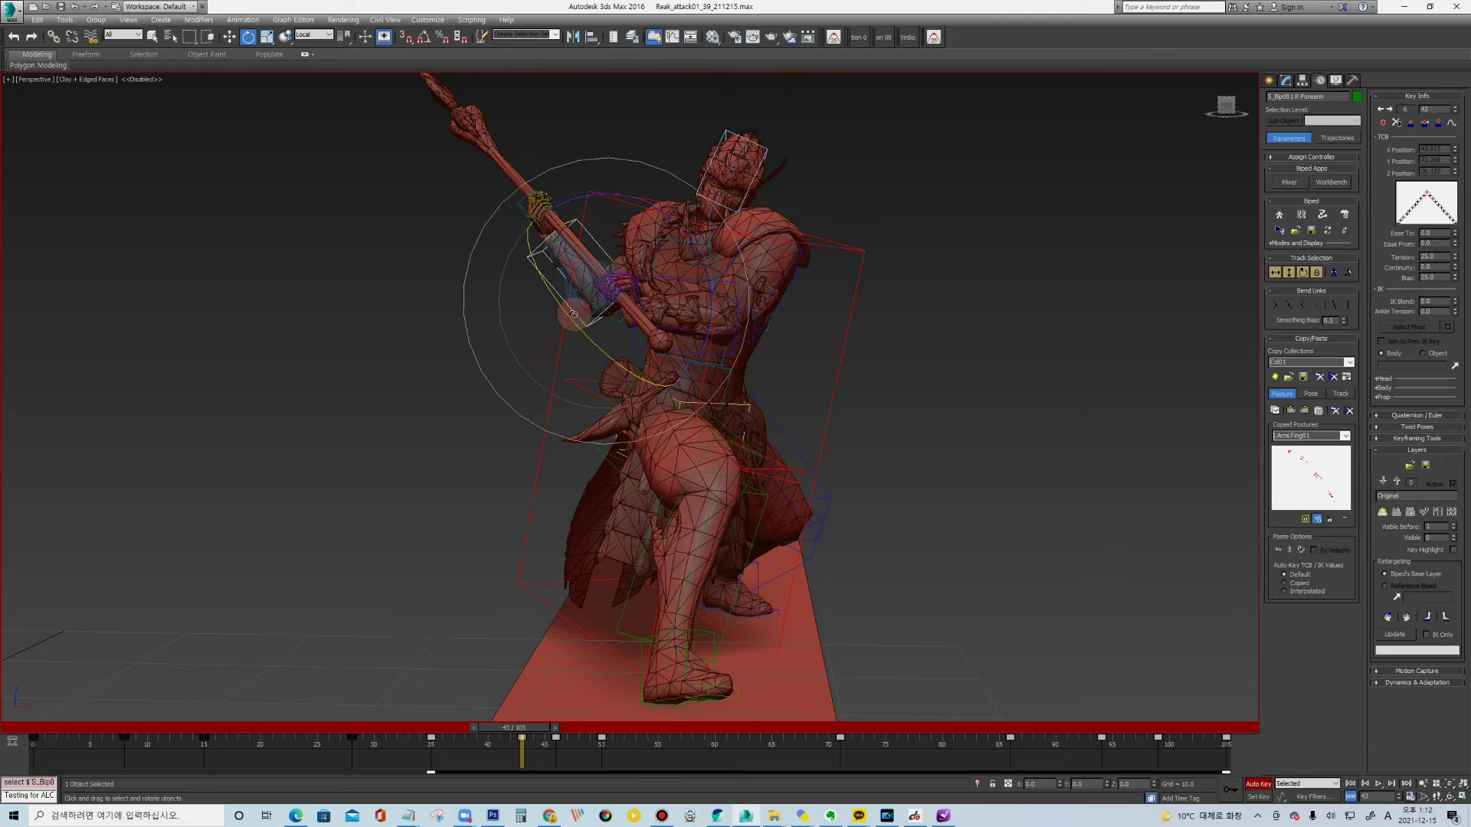
{"action": "left_click", "coordinate": [678, 241]}
{"action": "left_click_drag", "start_coordinate": [777, 172], "coordinate": [800, 198]}
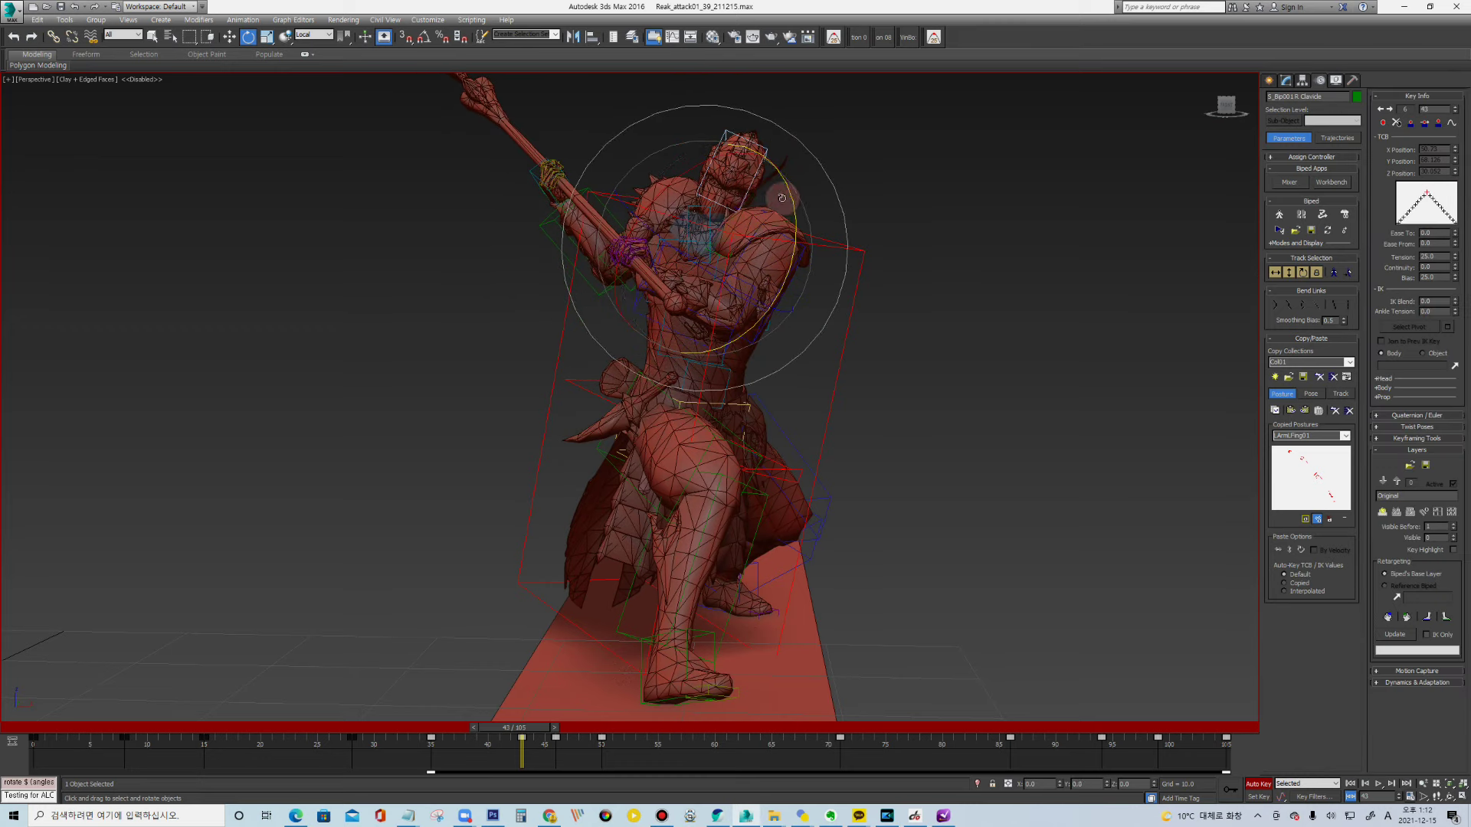
{"action": "left_click", "coordinate": [685, 139]}
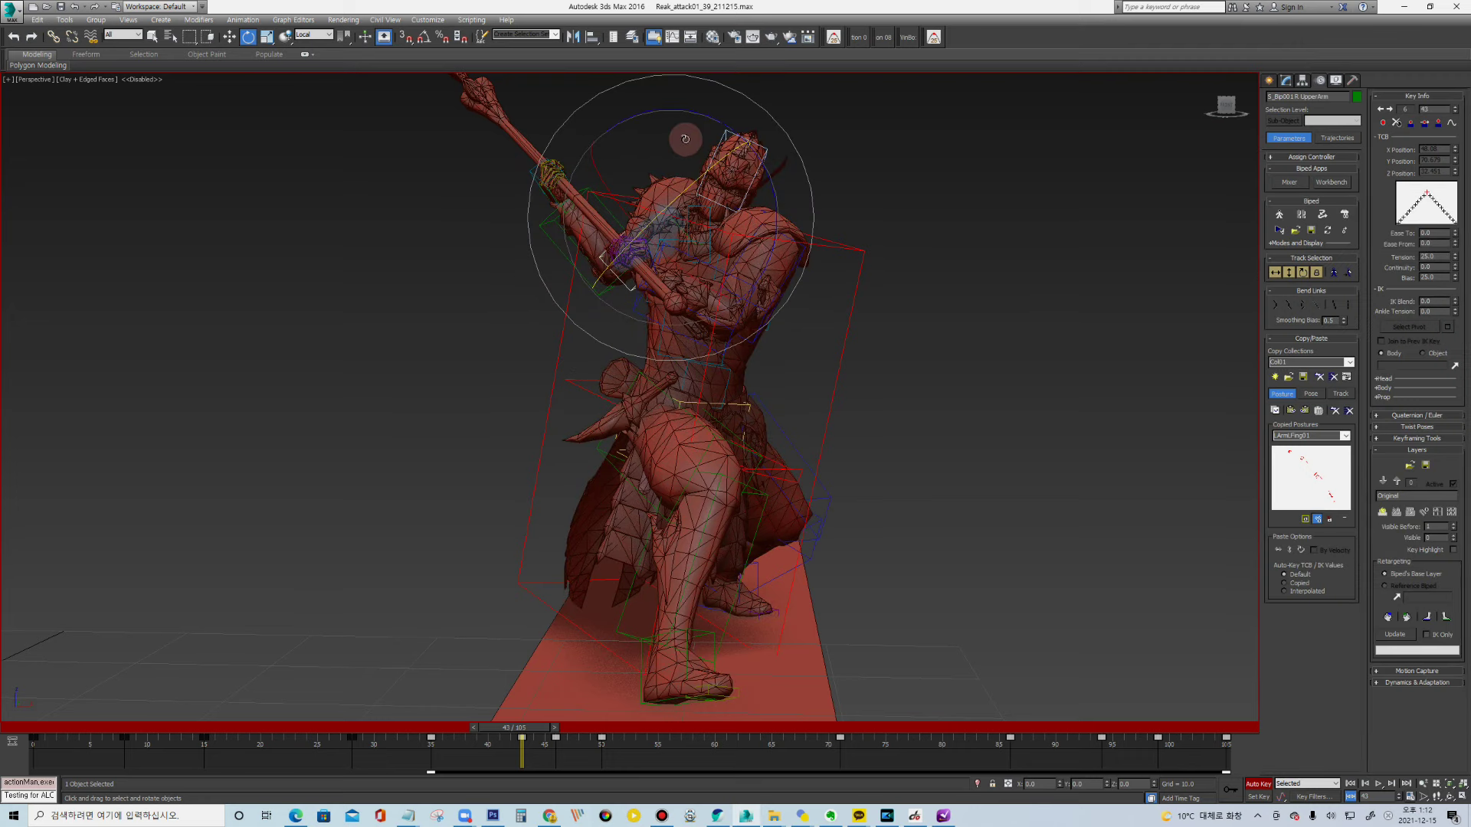
{"action": "mouse_move", "coordinate": [672, 115]}
{"action": "left_mouse_down"}
{"action": "mouse_move", "coordinate": [686, 181]}
{"action": "mouse_move", "coordinate": [686, 139]}
{"action": "left_mouse_up"}
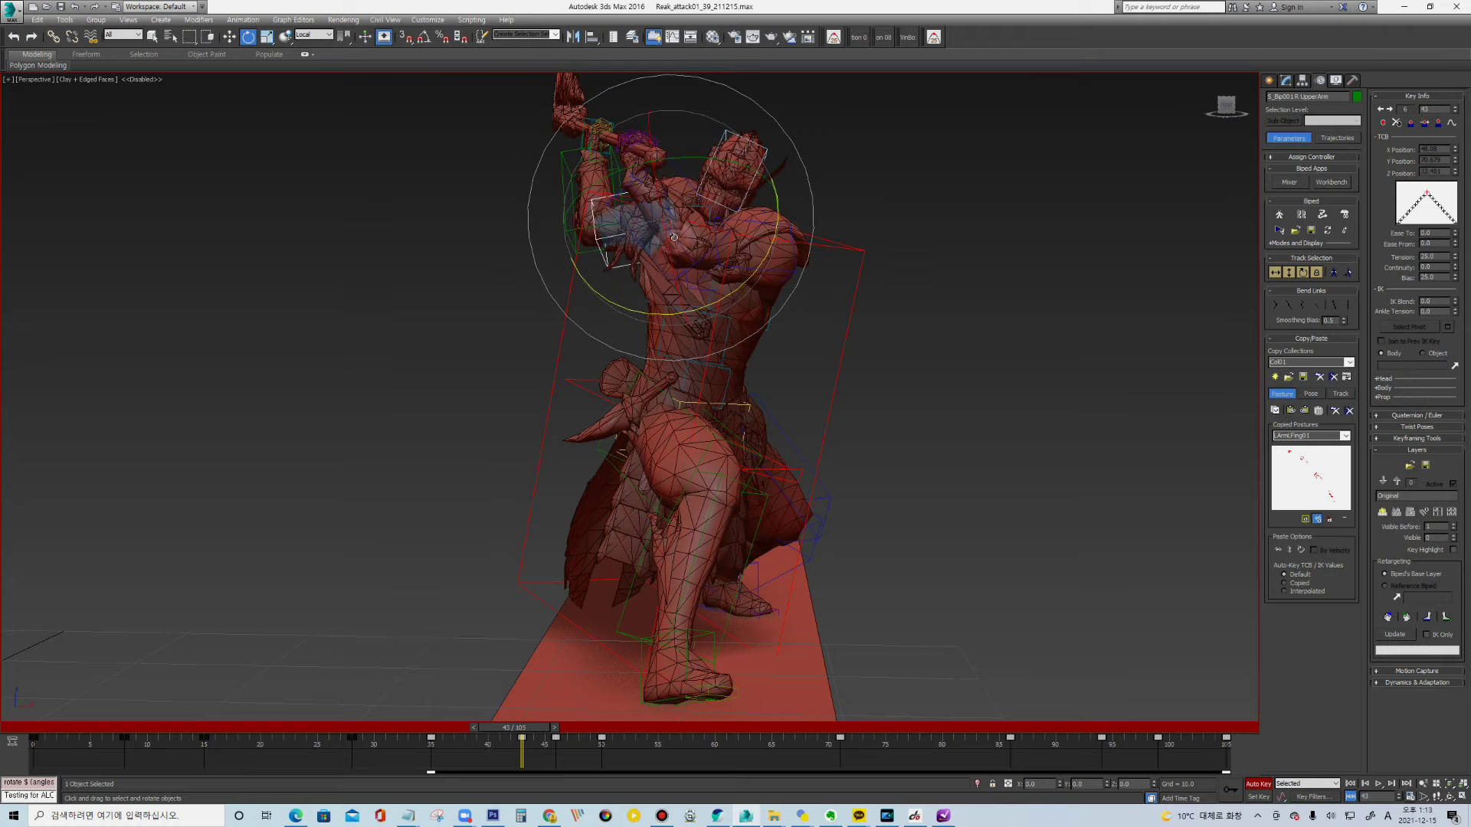
{"action": "left_click", "coordinate": [629, 173]}
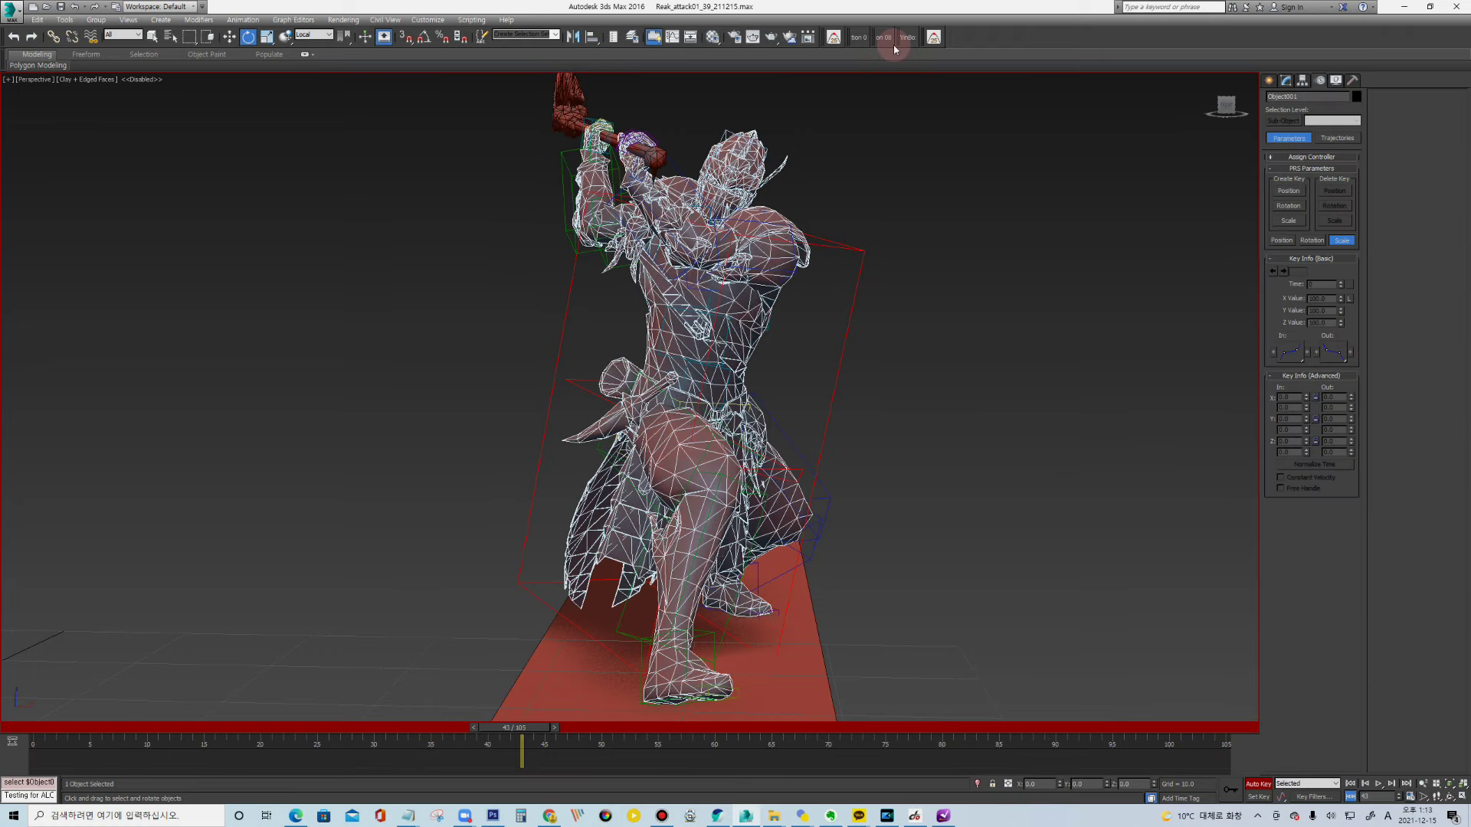
Rotate the left forearm and left hand into the raised grip
{"action": "left_click", "coordinate": [882, 209]}
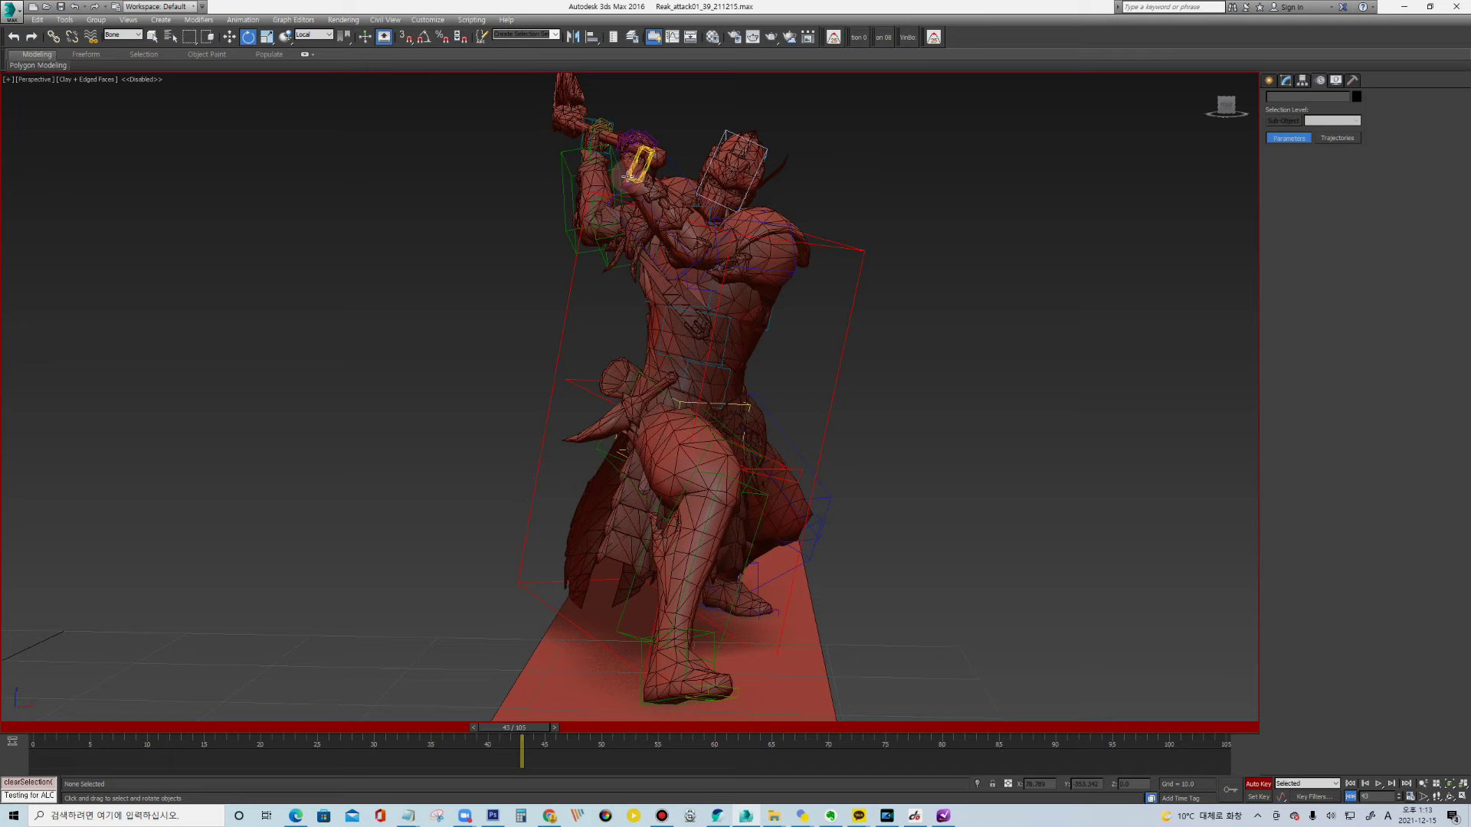
{"action": "double_click", "coordinate": [629, 176]}
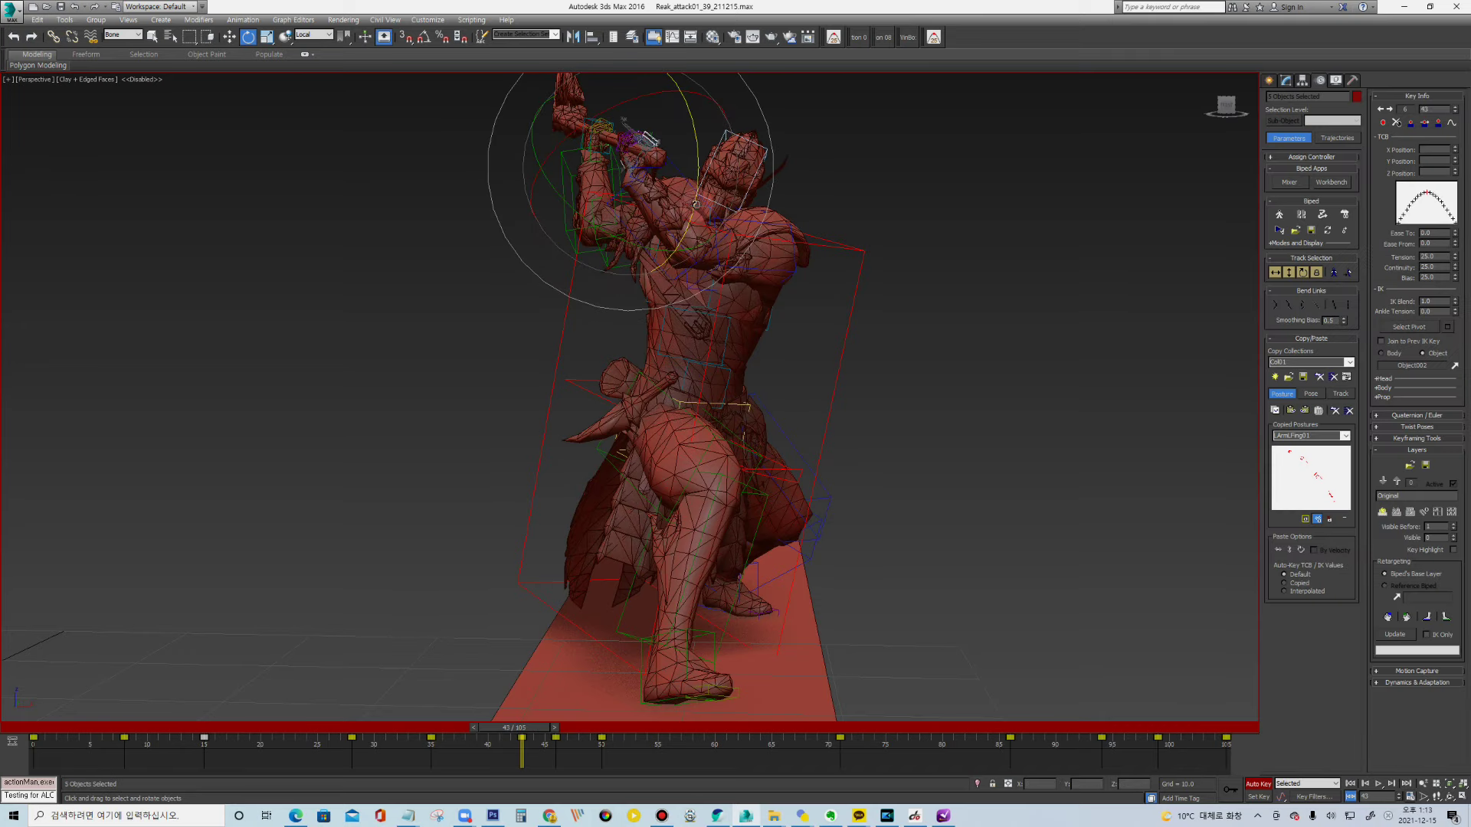
{"action": "left_click", "coordinate": [706, 226]}
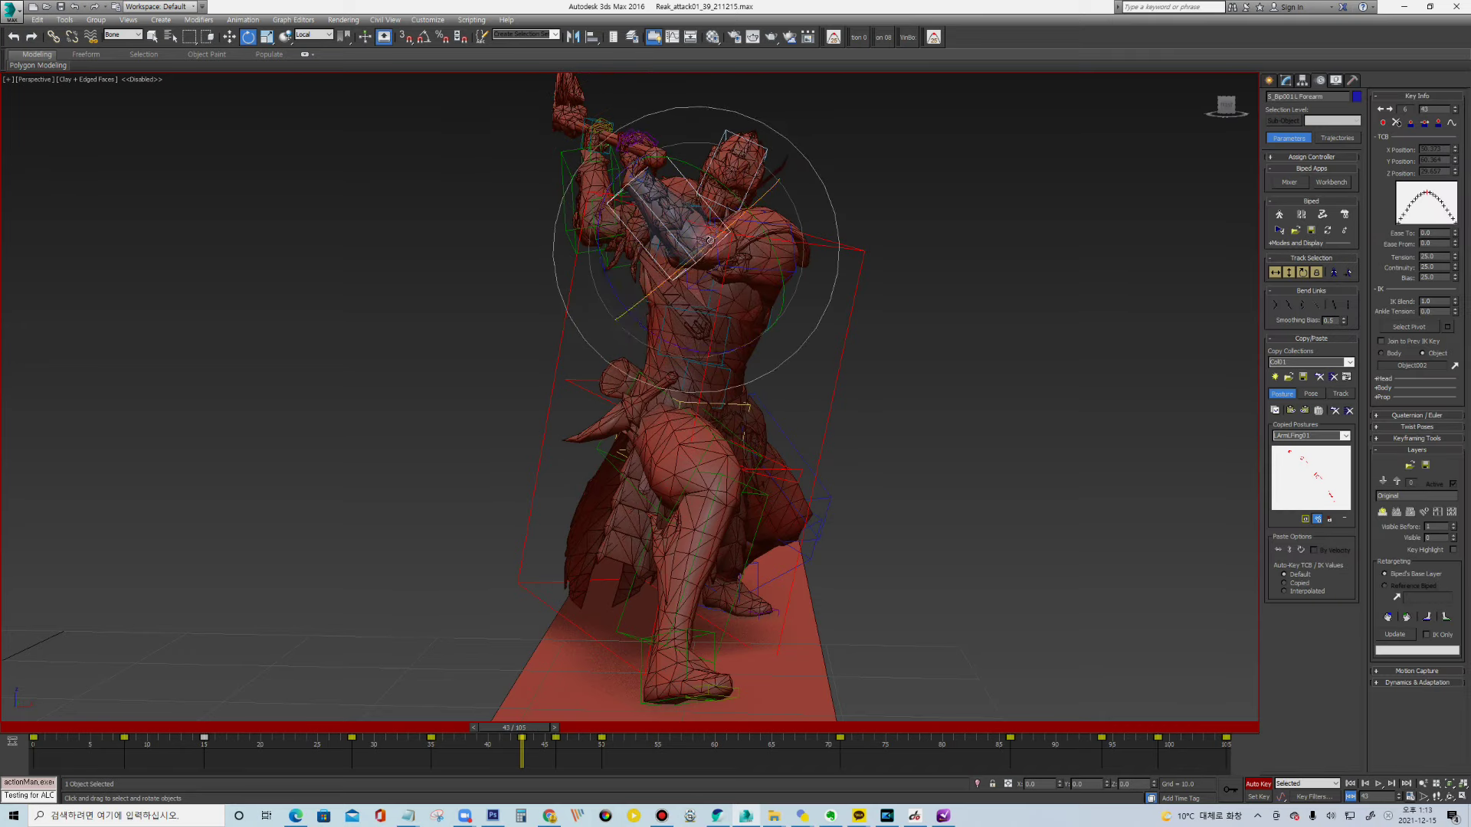
{"action": "left_click_drag", "start_coordinate": [709, 240], "coordinate": [674, 191]}
{"action": "left_click", "coordinate": [636, 165]}
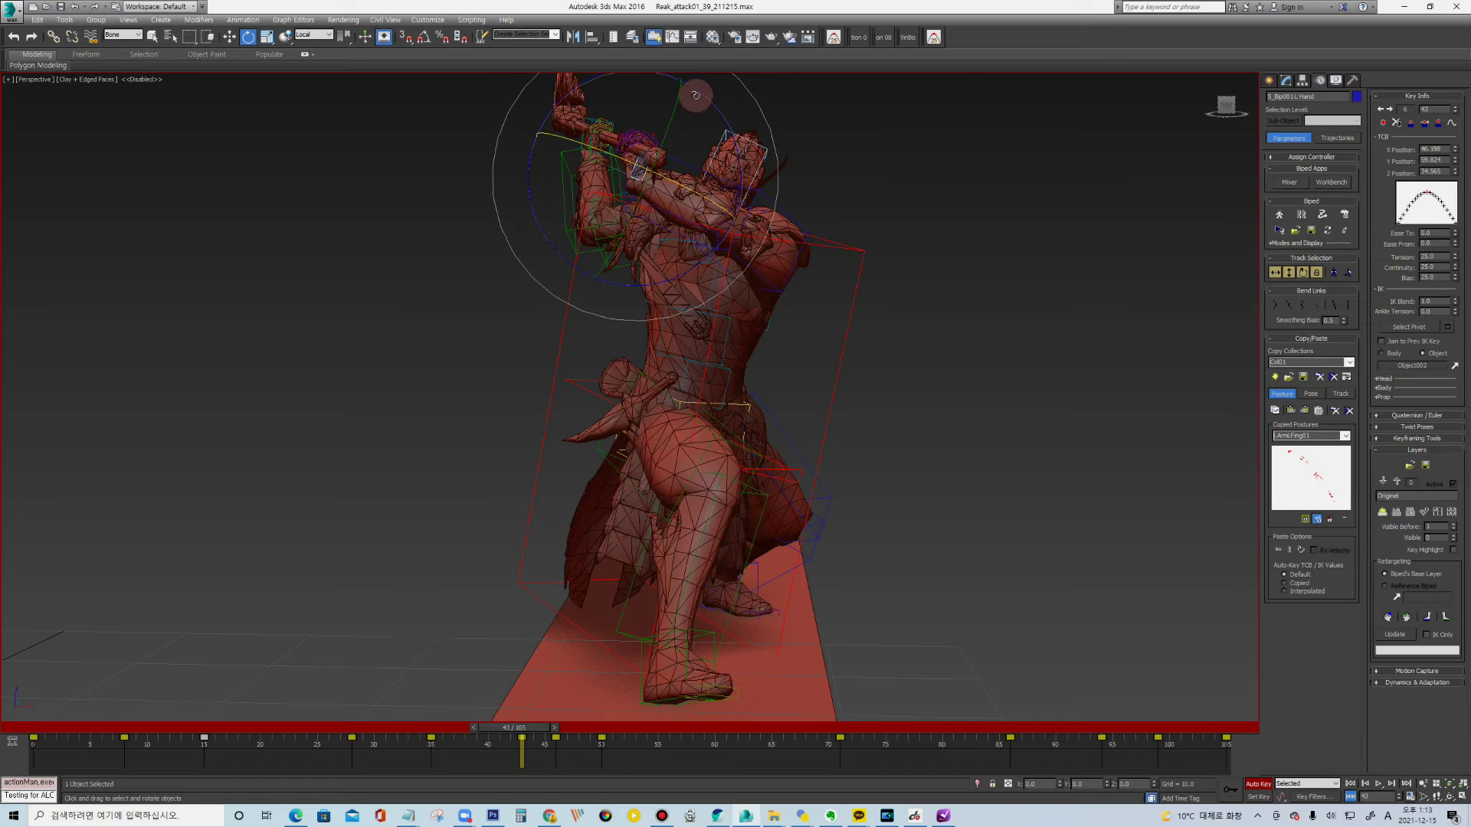
{"action": "mouse_move", "coordinate": [686, 85]}
{"action": "left_mouse_down"}
{"action": "mouse_move", "coordinate": [623, 60]}
{"action": "mouse_move", "coordinate": [672, 124]}
{"action": "mouse_move", "coordinate": [657, 141]}
{"action": "left_mouse_up"}
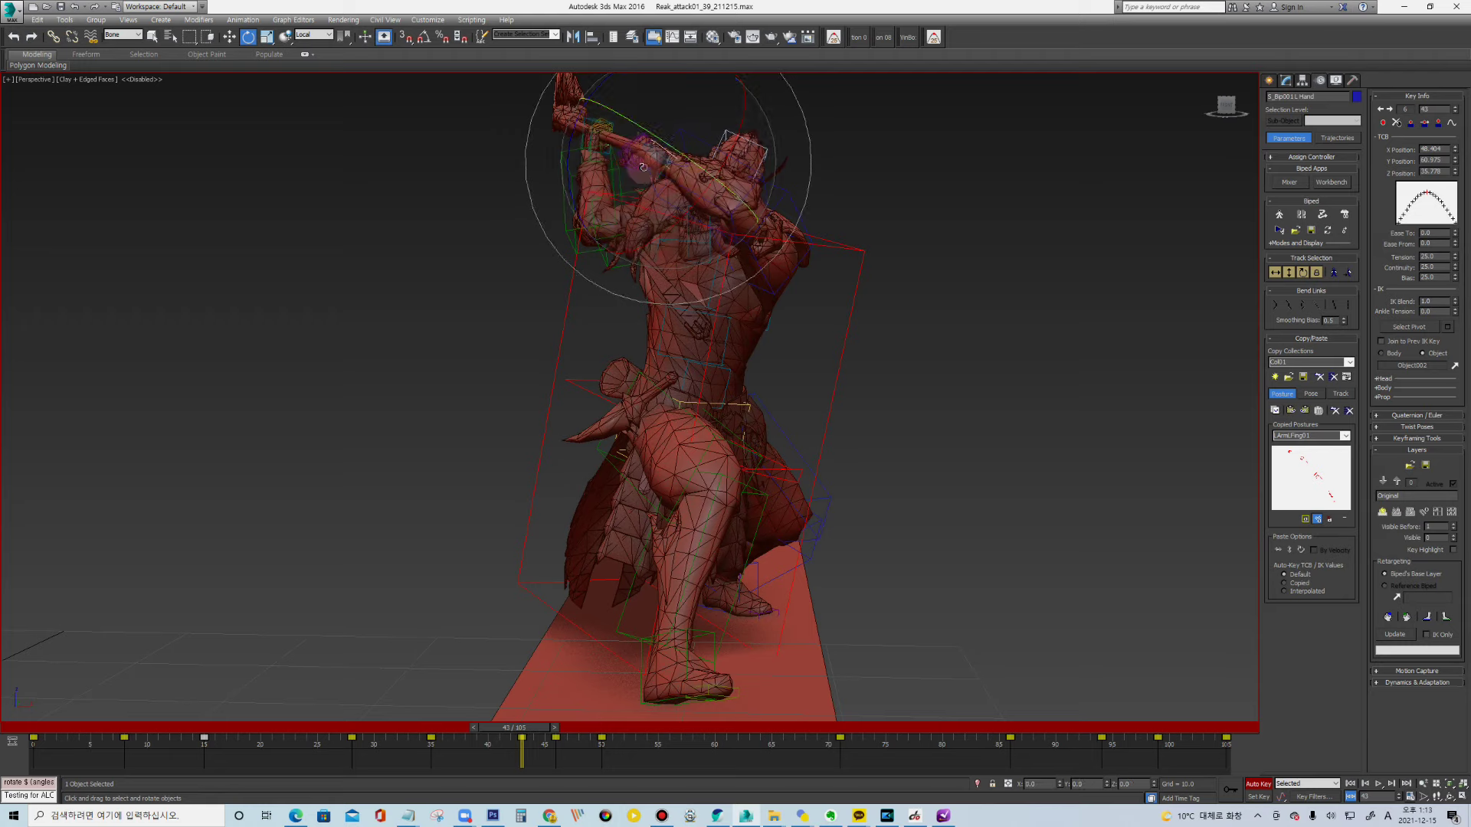
Move the hand and polearm up and left using Local coordinates
{"action": "right_click", "coordinate": [668, 151]}
{"action": "left_click", "coordinate": [684, 156]}
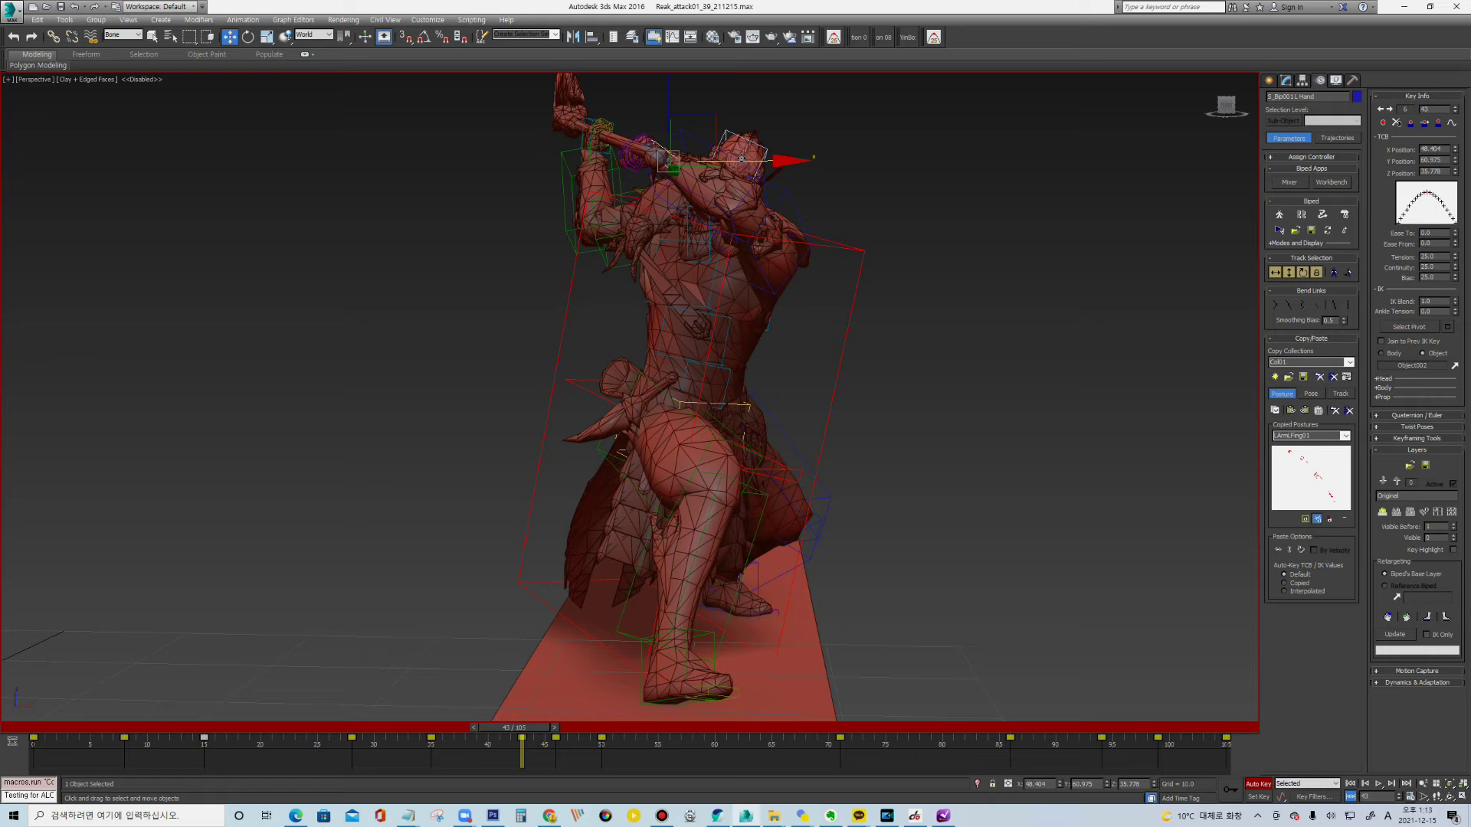
{"action": "right_click", "coordinate": [674, 151]}
{"action": "left_click", "coordinate": [693, 165]}
{"action": "scroll", "coordinate": [635, 292], "scroll_direction": "up", "scroll_amount": 5}
{"action": "scroll", "coordinate": [636, 292], "scroll_direction": "down", "scroll_amount": 1}
{"action": "left_click_drag", "start_coordinate": [635, 292], "coordinate": [621, 286]}
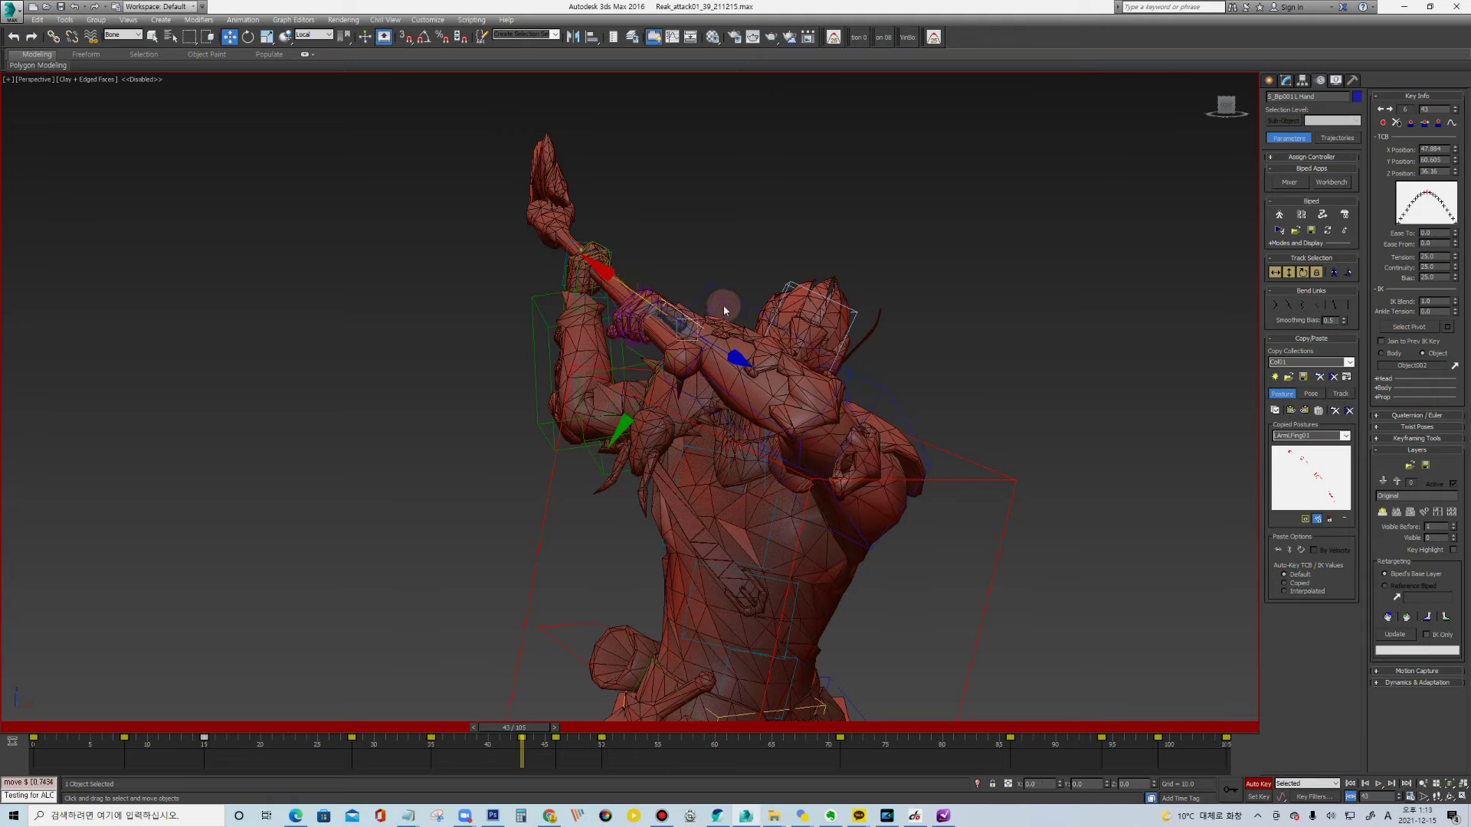
{"action": "mouse_move", "coordinate": [802, 331]}
{"action": "middle_mouse_down", "text": "alt"}
{"action": "mouse_move", "coordinate": [796, 361]}
{"action": "mouse_move", "coordinate": [879, 509]}
{"action": "middle_mouse_up", "text": "alt"}
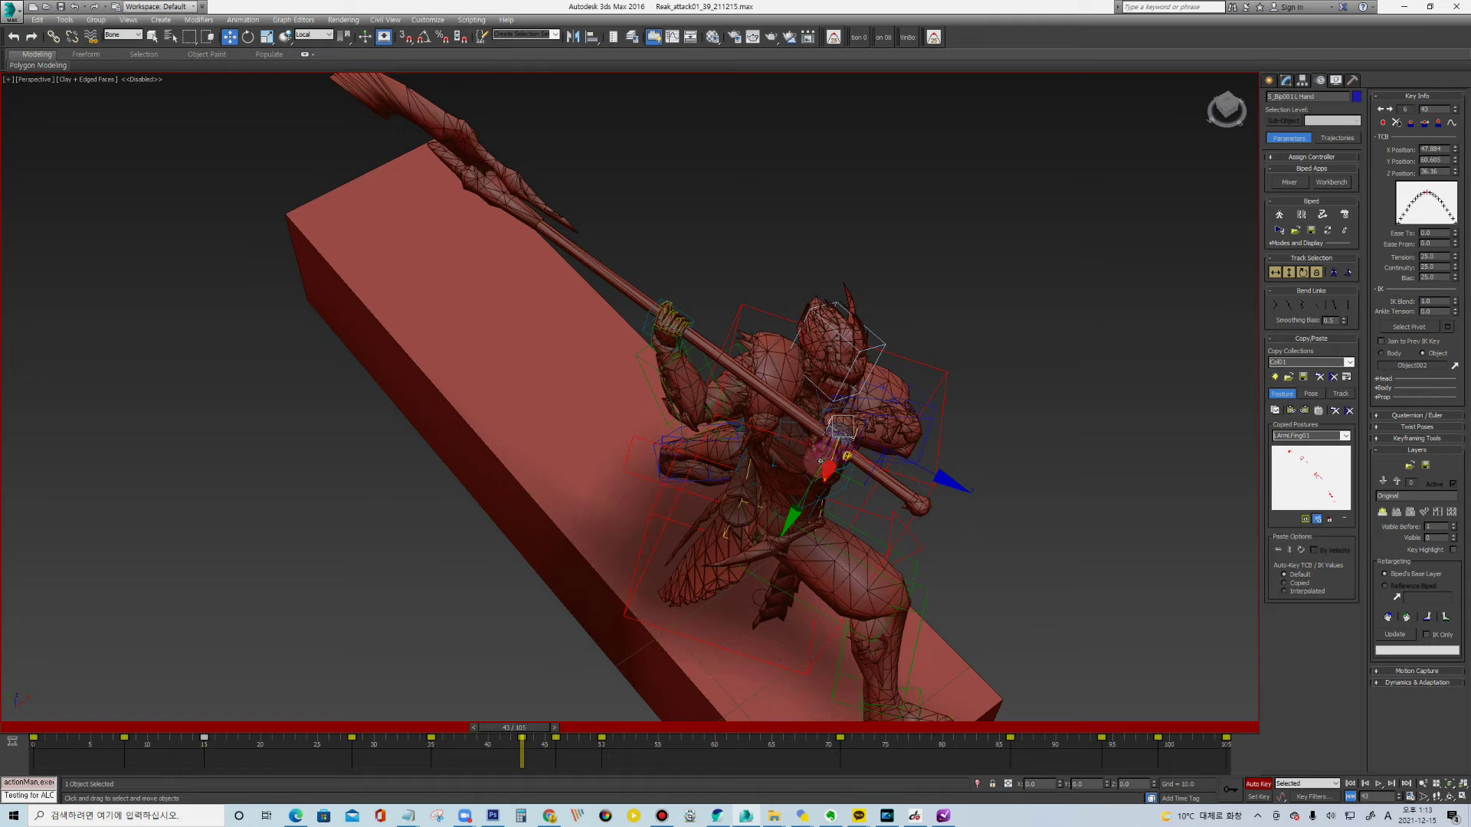
Rotate the right hand and weapon into a new overhead angle
{"action": "left_click", "coordinate": [637, 358]}
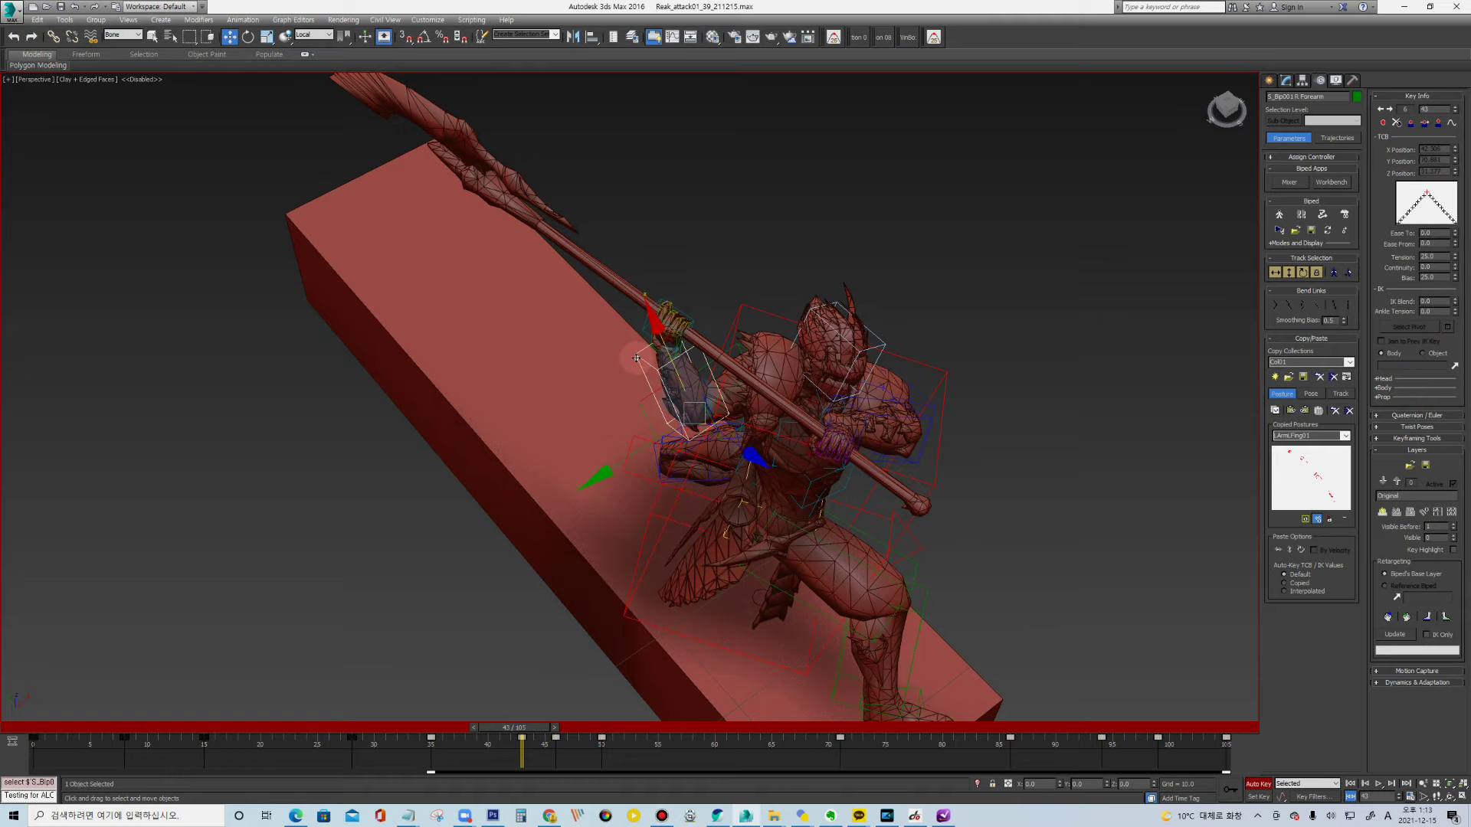
{"action": "mouse_move", "coordinate": [689, 330]}
{"action": "middle_mouse_down", "text": "alt"}
{"action": "mouse_move", "coordinate": [761, 290]}
{"action": "mouse_move", "coordinate": [735, 263]}
{"action": "middle_mouse_up", "text": "alt"}
{"action": "key", "text": "e"}
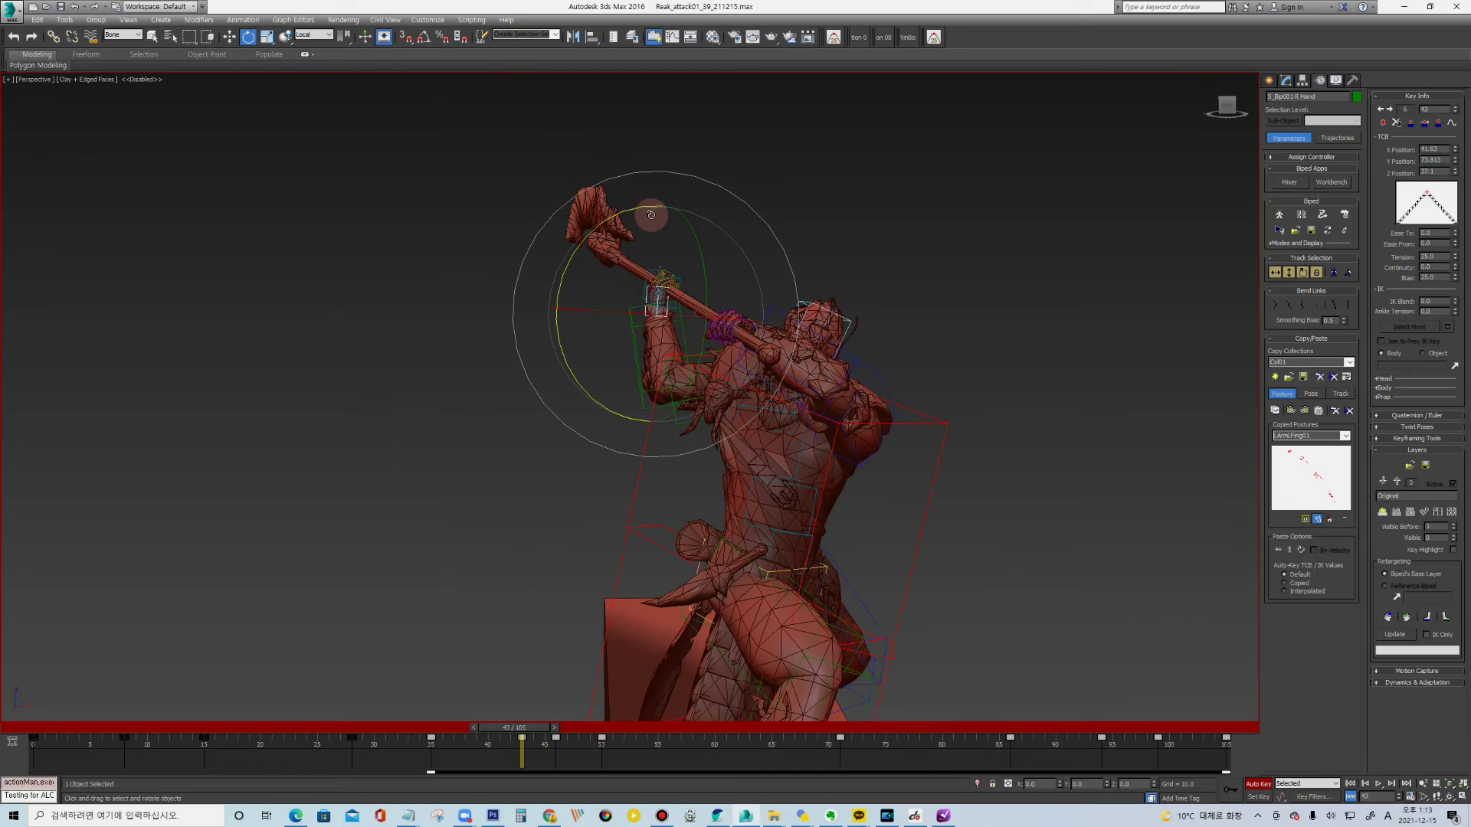
{"action": "mouse_move", "coordinate": [638, 207]}
{"action": "left_mouse_down"}
{"action": "mouse_move", "coordinate": [611, 271]}
{"action": "mouse_move", "coordinate": [772, 301]}
{"action": "left_mouse_up"}
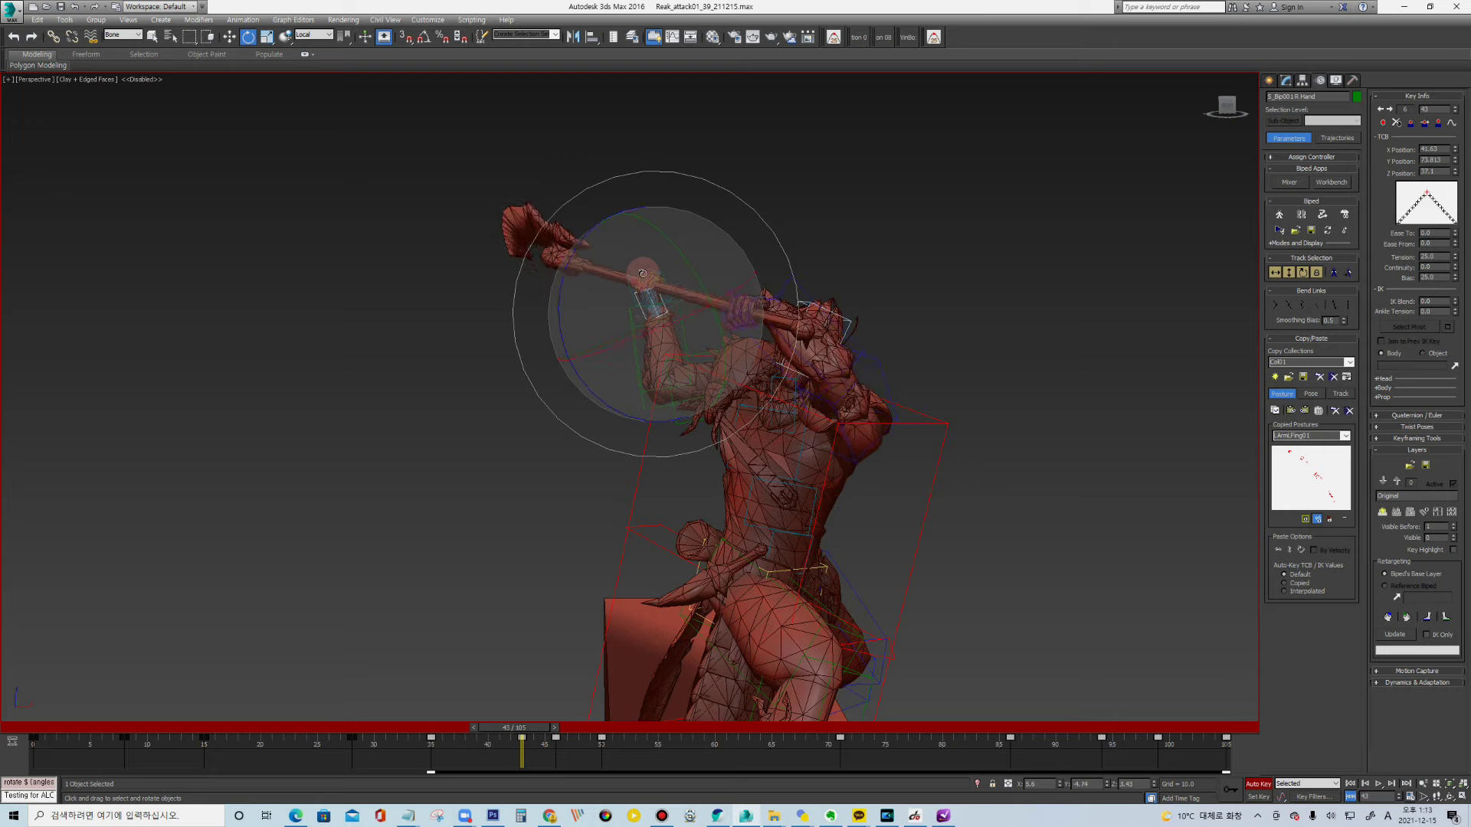
Rotate the left hand slightly to match the new polearm angle
{"action": "left_click", "coordinate": [738, 314]}
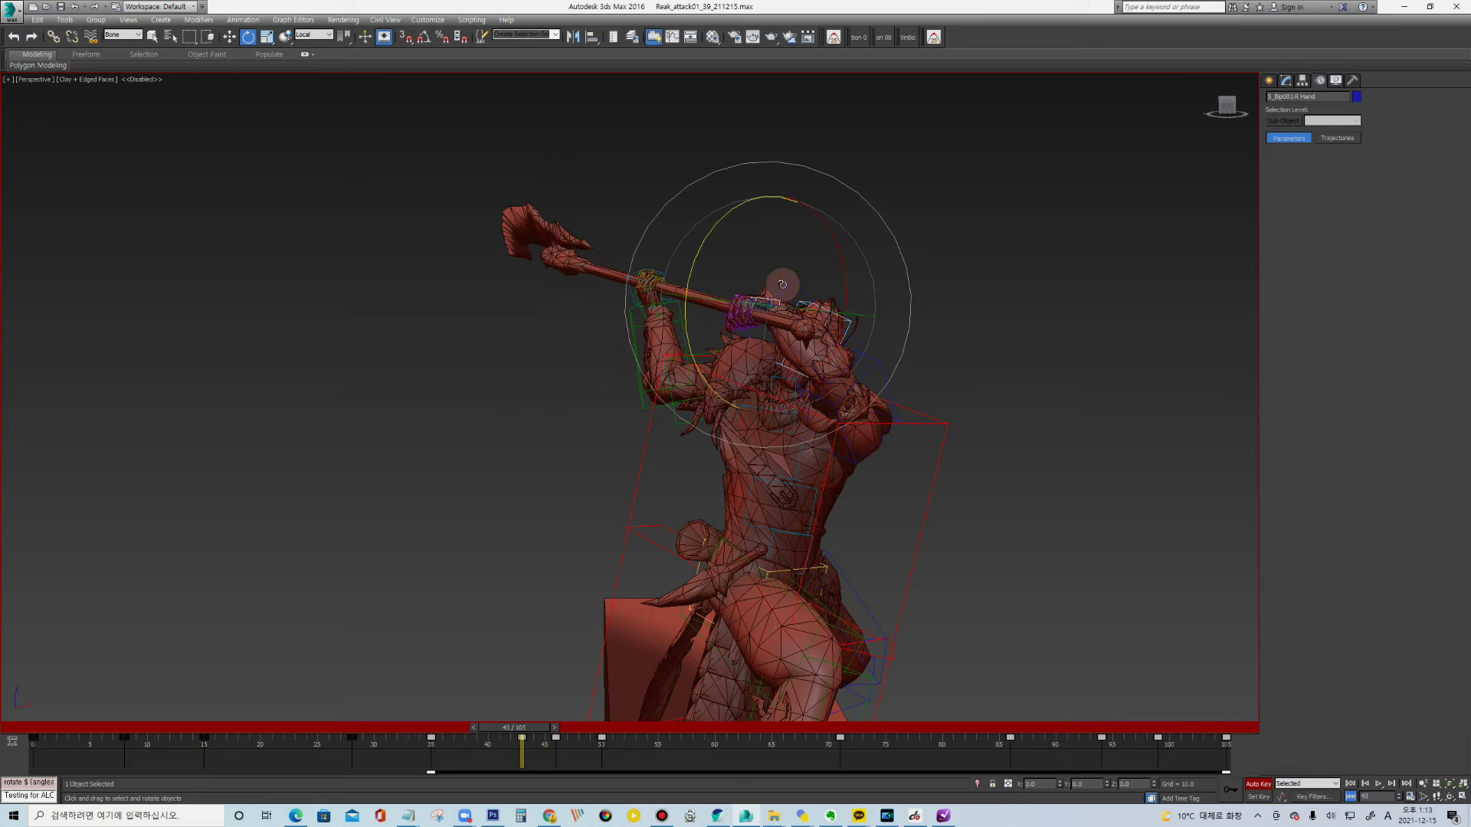
{"action": "left_click_drag", "start_coordinate": [741, 198], "coordinate": [770, 188]}
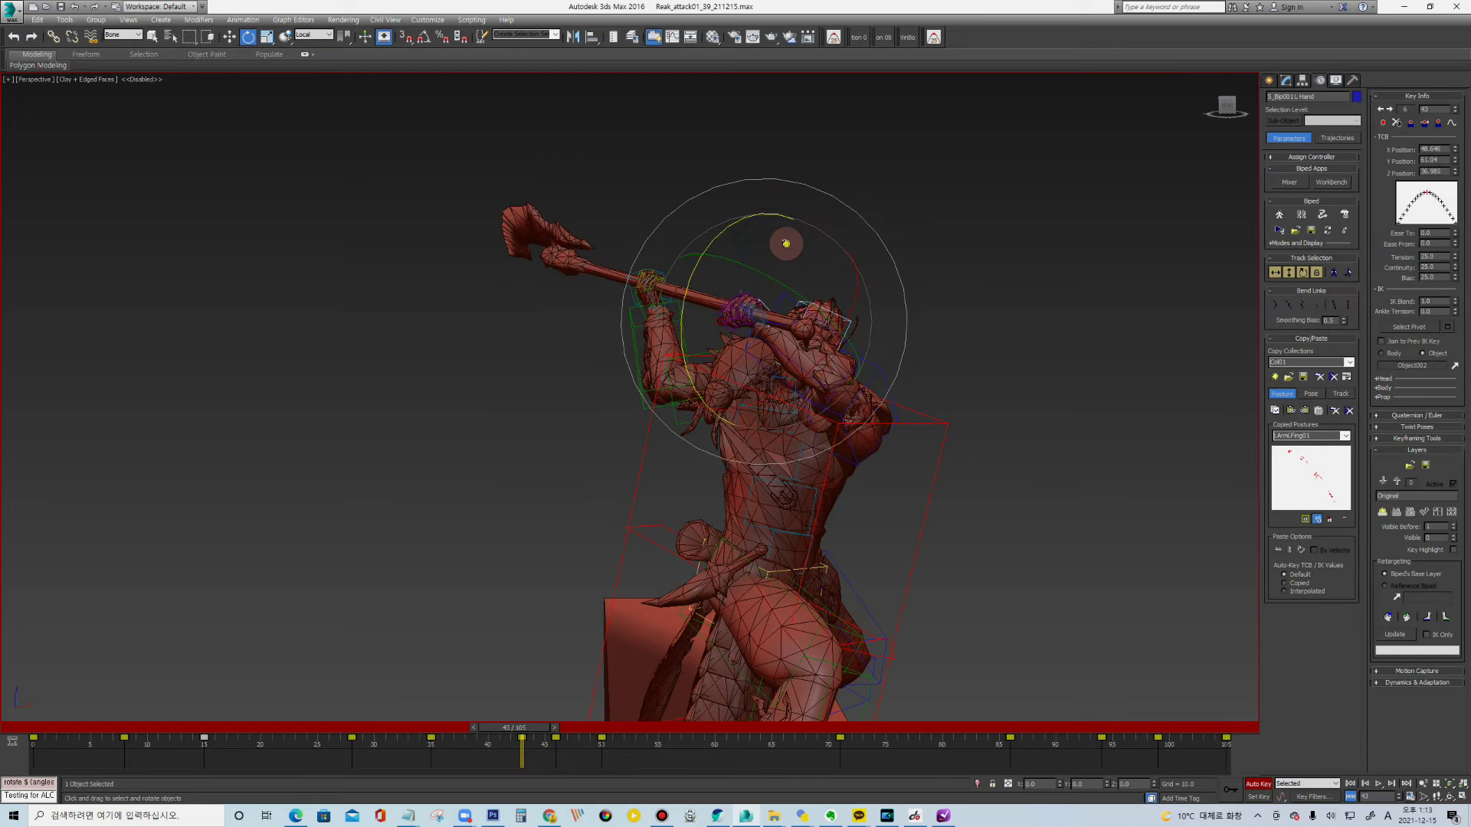
{"action": "left_click_drag", "start_coordinate": [785, 243], "coordinate": [779, 245]}
{"action": "middle_click_drag", "start_coordinate": [775, 245], "coordinate": [757, 259], "text": "alt"}
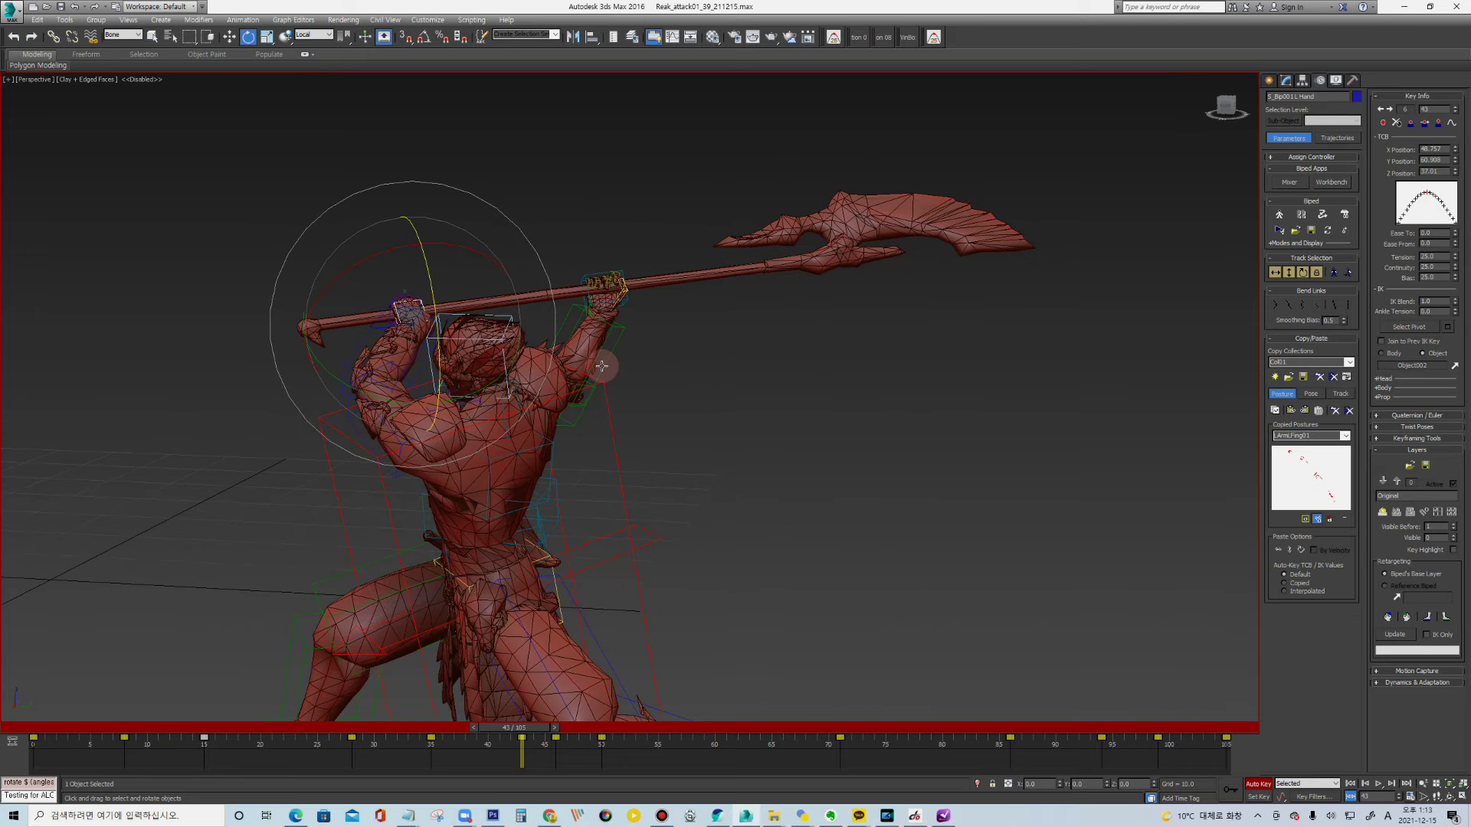
Re-angle both hands and tilt the left clavicle about 6 degrees
{"action": "left_click_drag", "start_coordinate": [402, 402], "coordinate": [629, 333]}
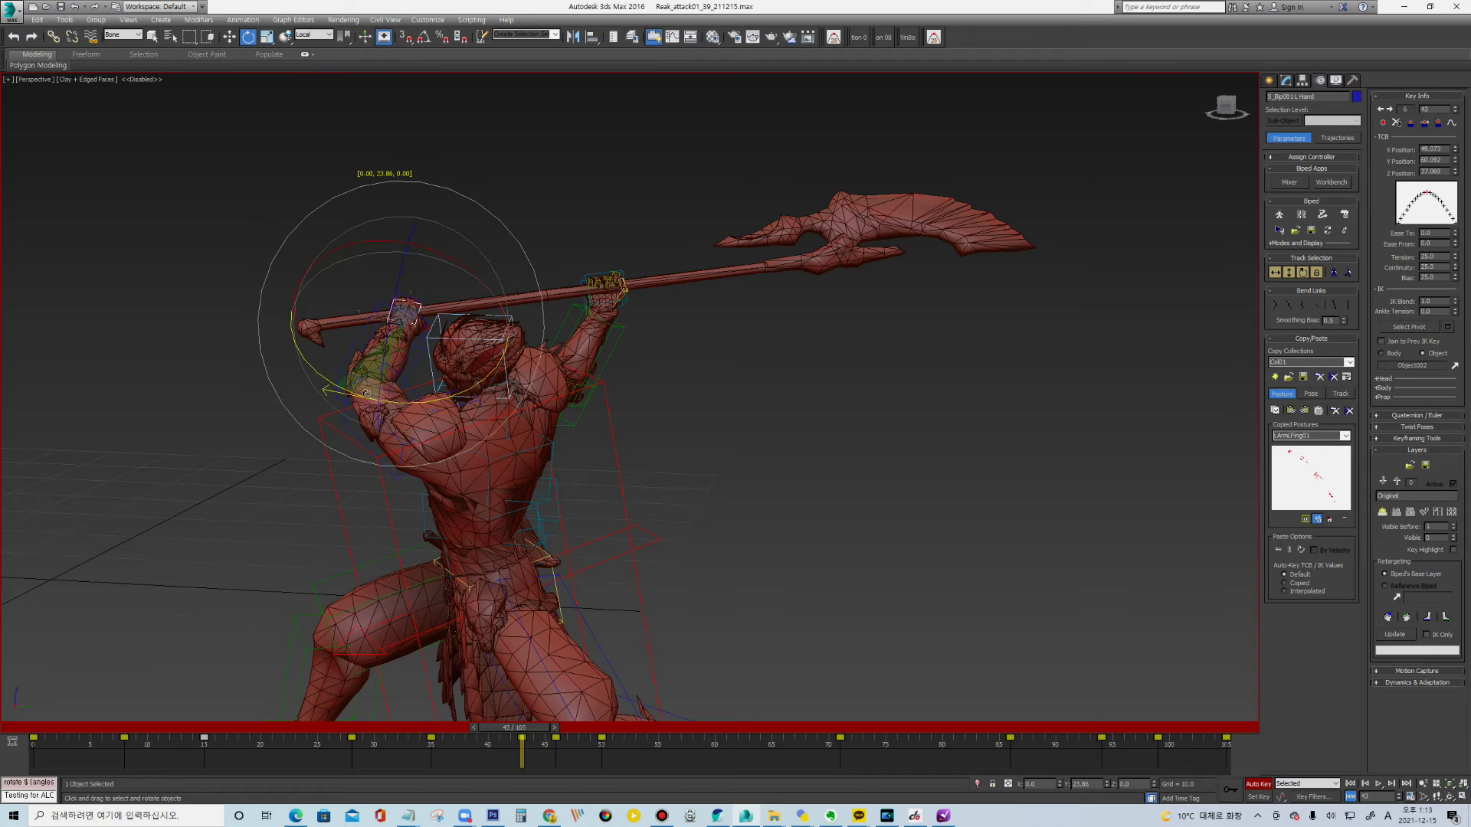
{"action": "left_click", "coordinate": [620, 330]}
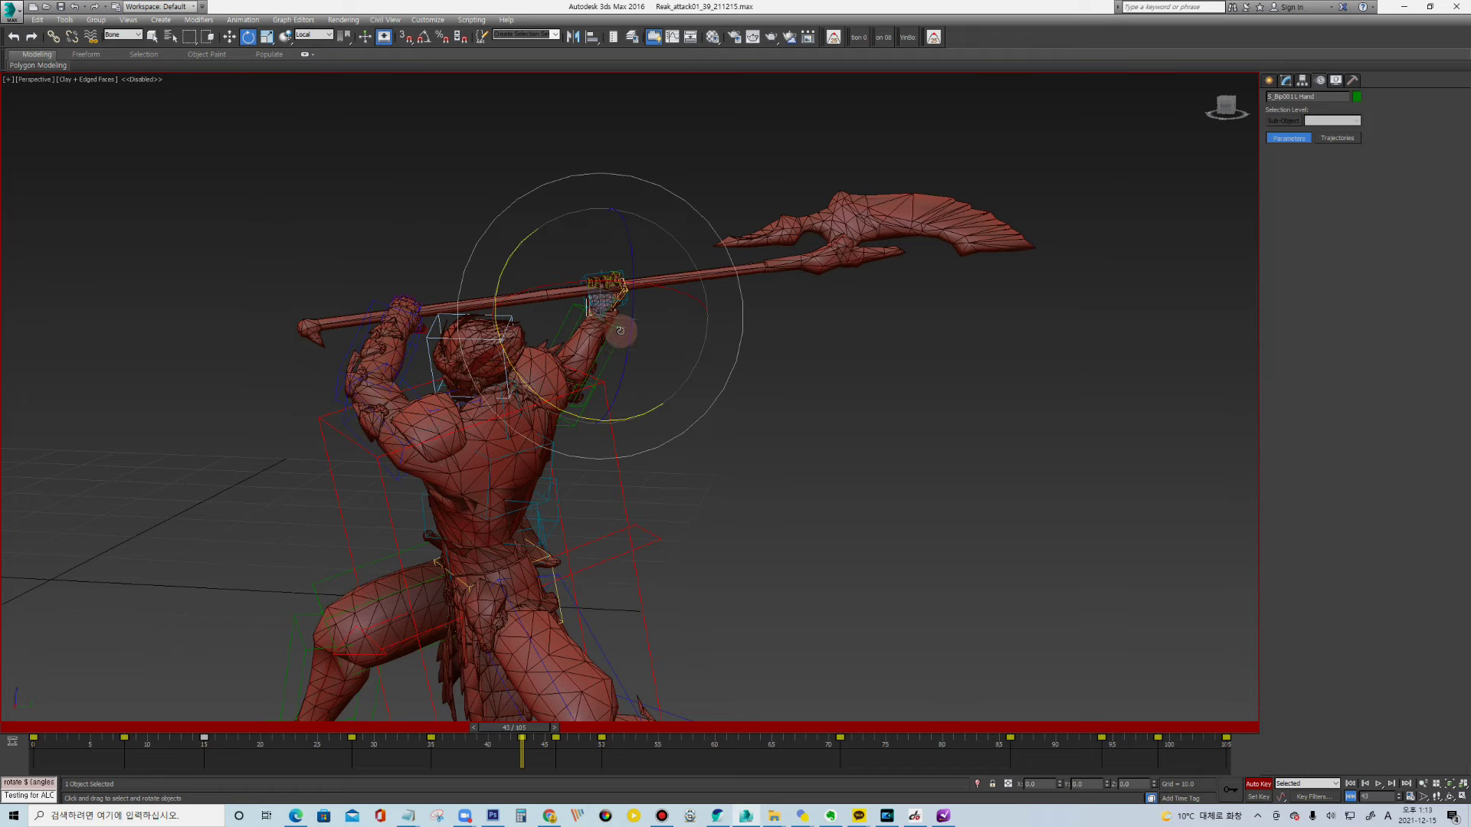
{"action": "left_click_drag", "start_coordinate": [626, 420], "coordinate": [628, 419]}
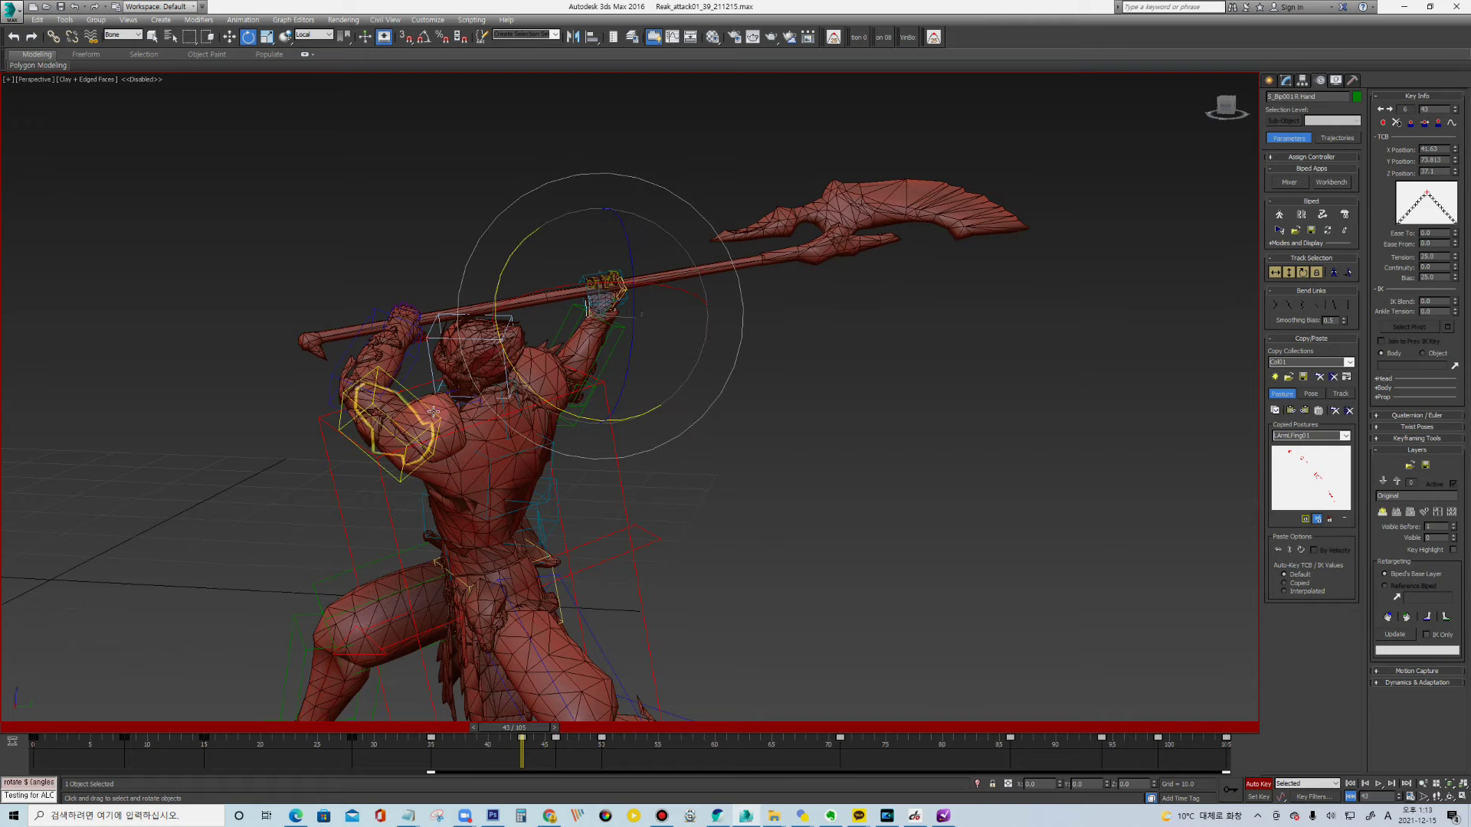
{"action": "left_click", "coordinate": [338, 414]}
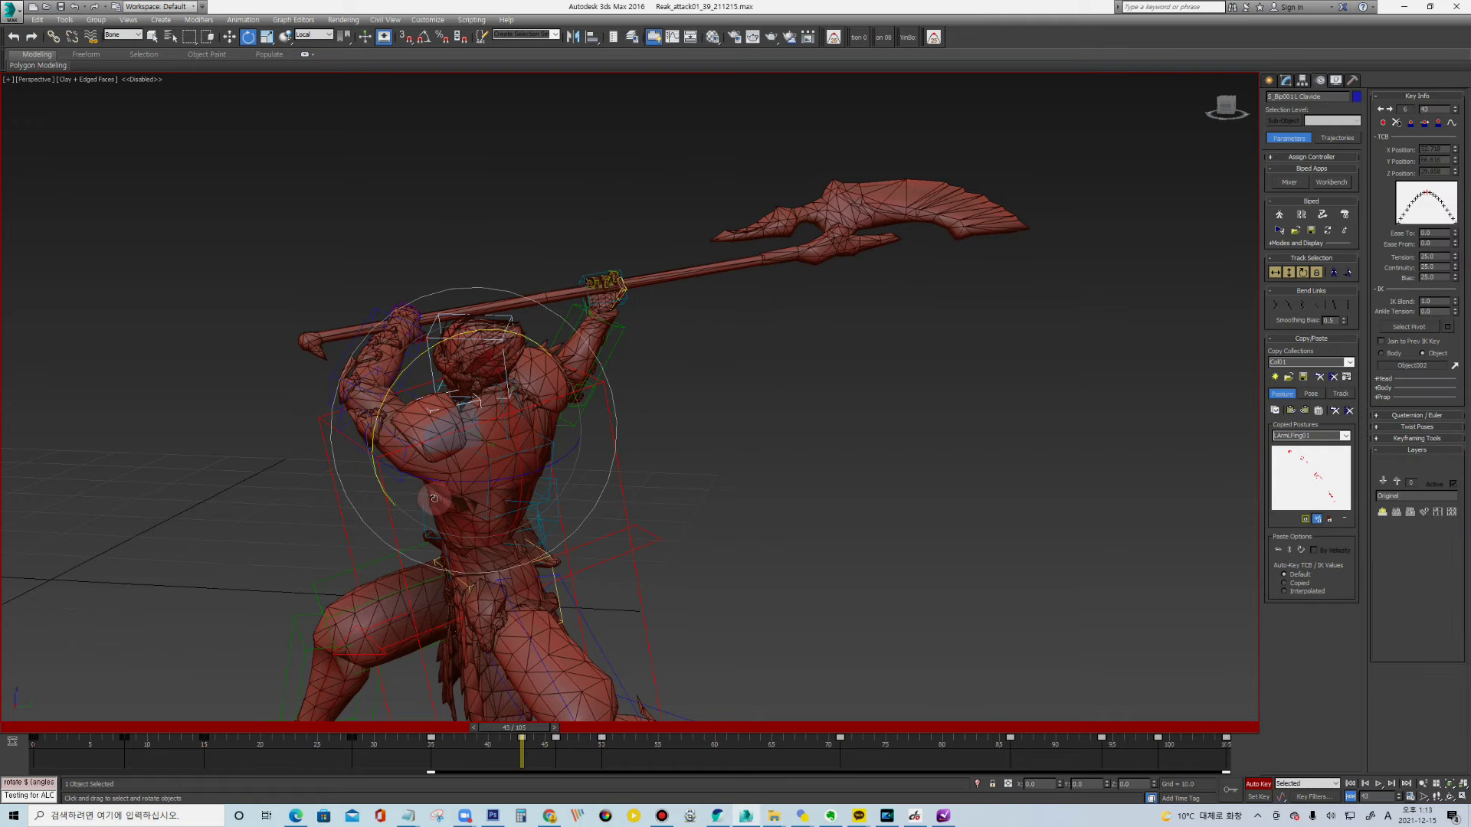
{"action": "left_click_drag", "start_coordinate": [429, 464], "coordinate": [395, 465]}
{"action": "left_click_drag", "start_coordinate": [493, 338], "coordinate": [537, 395]}
{"action": "middle_click_drag", "start_coordinate": [536, 394], "coordinate": [590, 299], "text": "alt"}
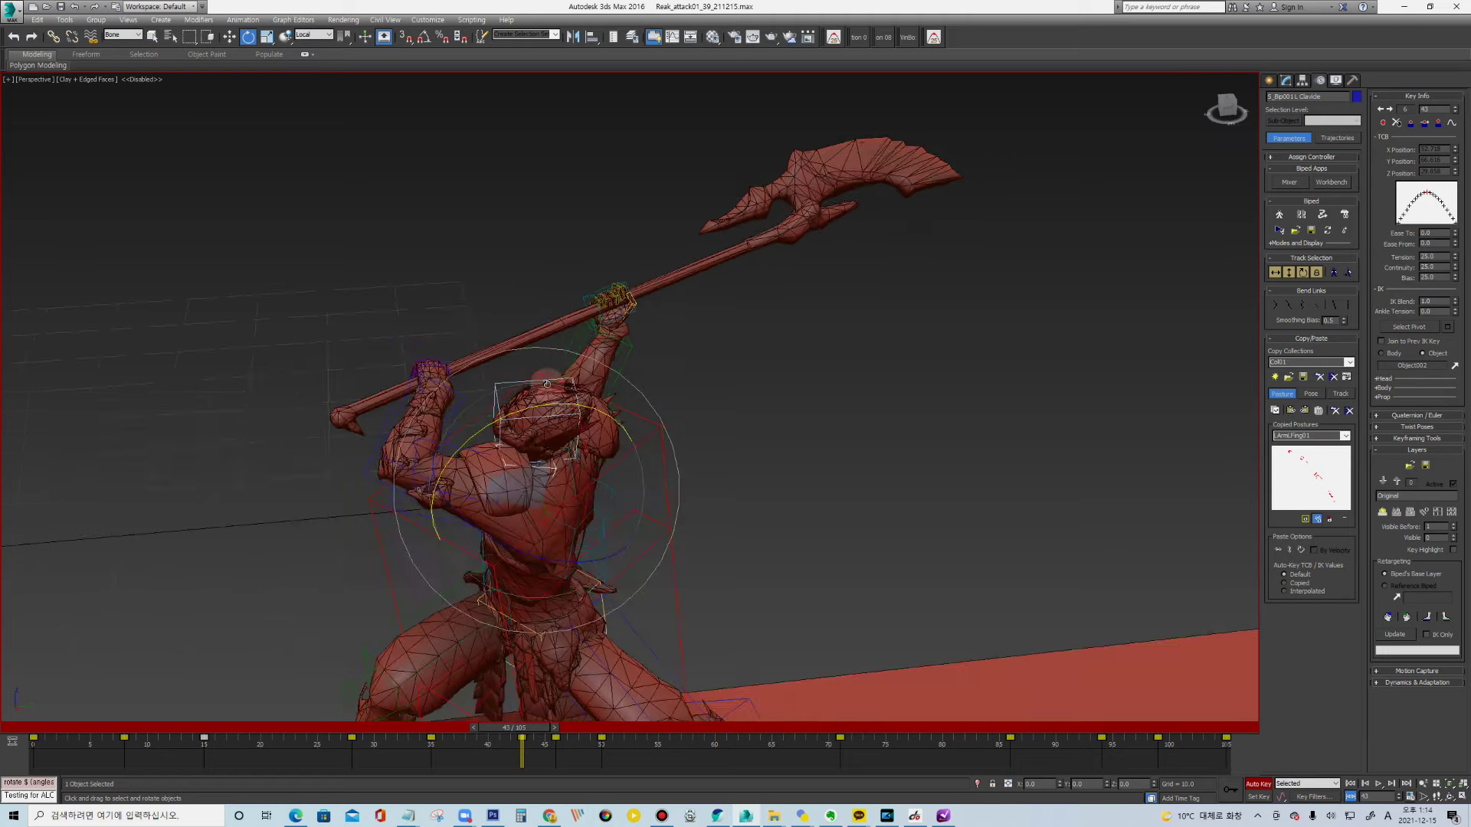
Rotate the right hand to swing the axe, then shift it in World coordinates
{"action": "left_click", "coordinate": [613, 337]}
{"action": "left_click", "coordinate": [616, 338]}
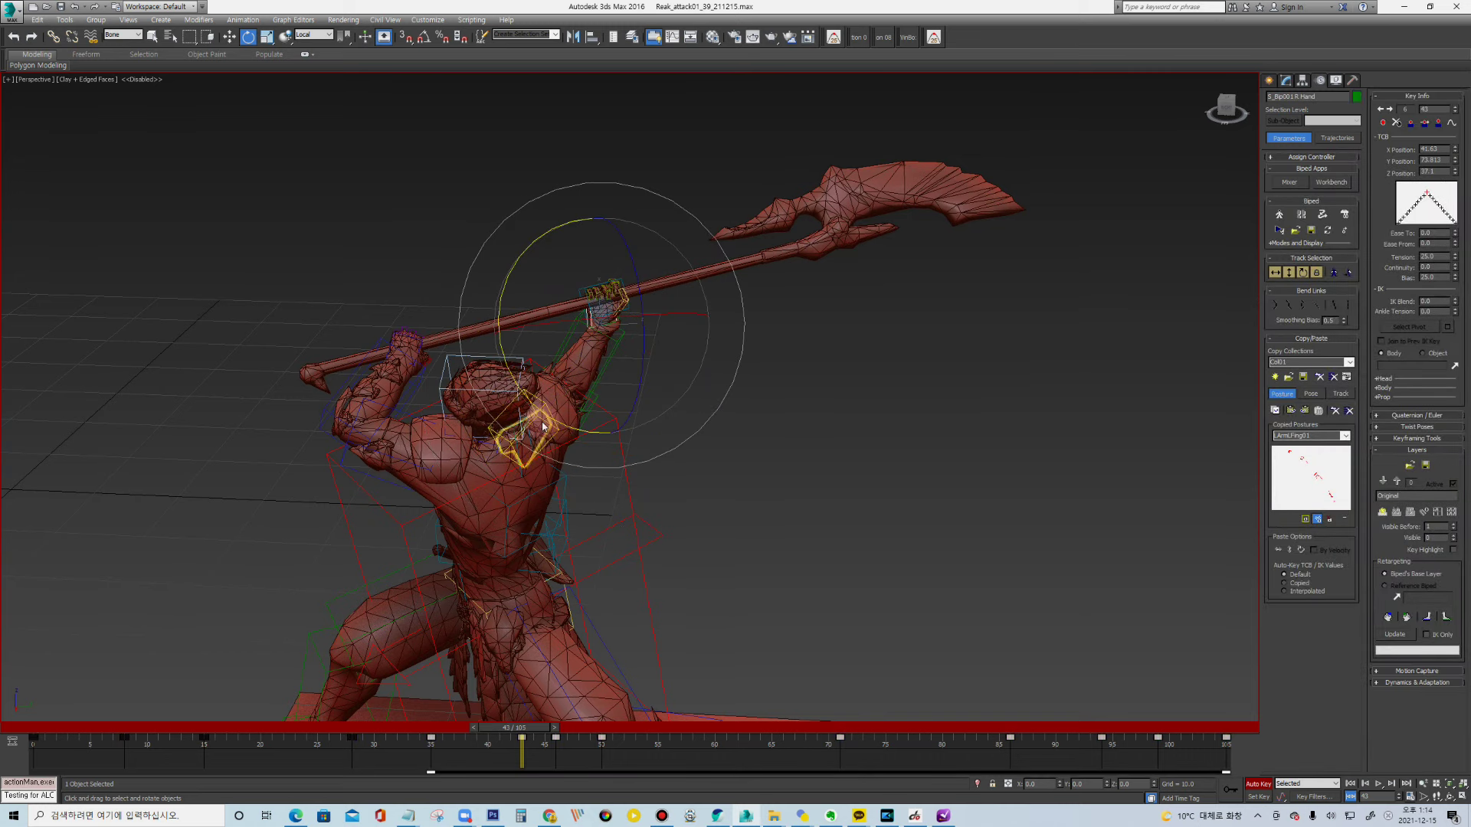
{"action": "left_click_drag", "start_coordinate": [548, 416], "coordinate": [688, 307]}
{"action": "key", "text": "w"}
{"action": "middle_click_drag", "start_coordinate": [688, 306], "coordinate": [599, 278], "text": "alt"}
{"action": "right_click", "coordinate": [603, 291]}
{"action": "left_click", "coordinate": [623, 240]}
{"action": "right_click", "coordinate": [624, 240]}
{"action": "left_click", "coordinate": [633, 189]}
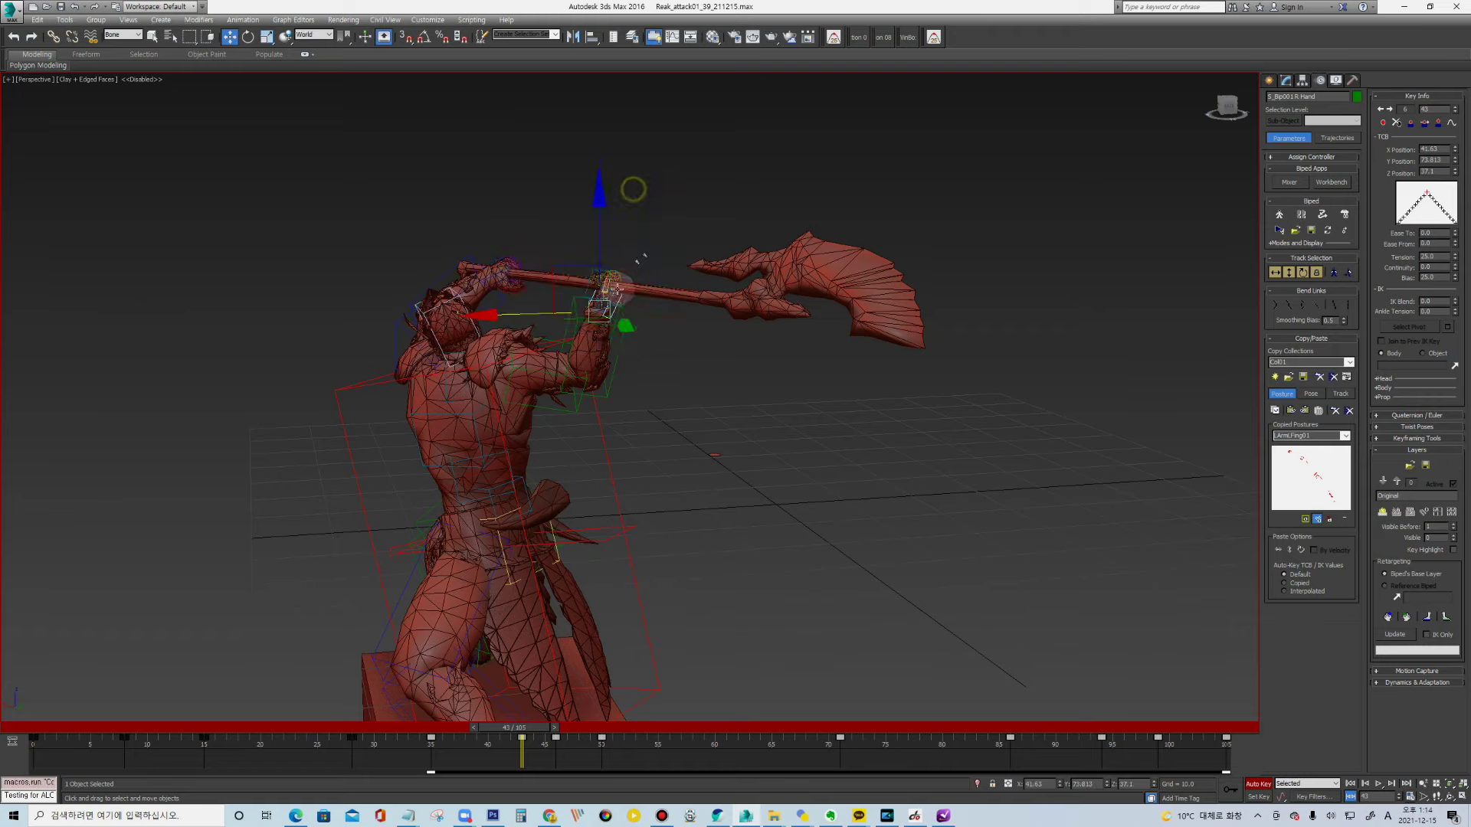
{"action": "left_click_drag", "start_coordinate": [568, 268], "coordinate": [547, 274]}
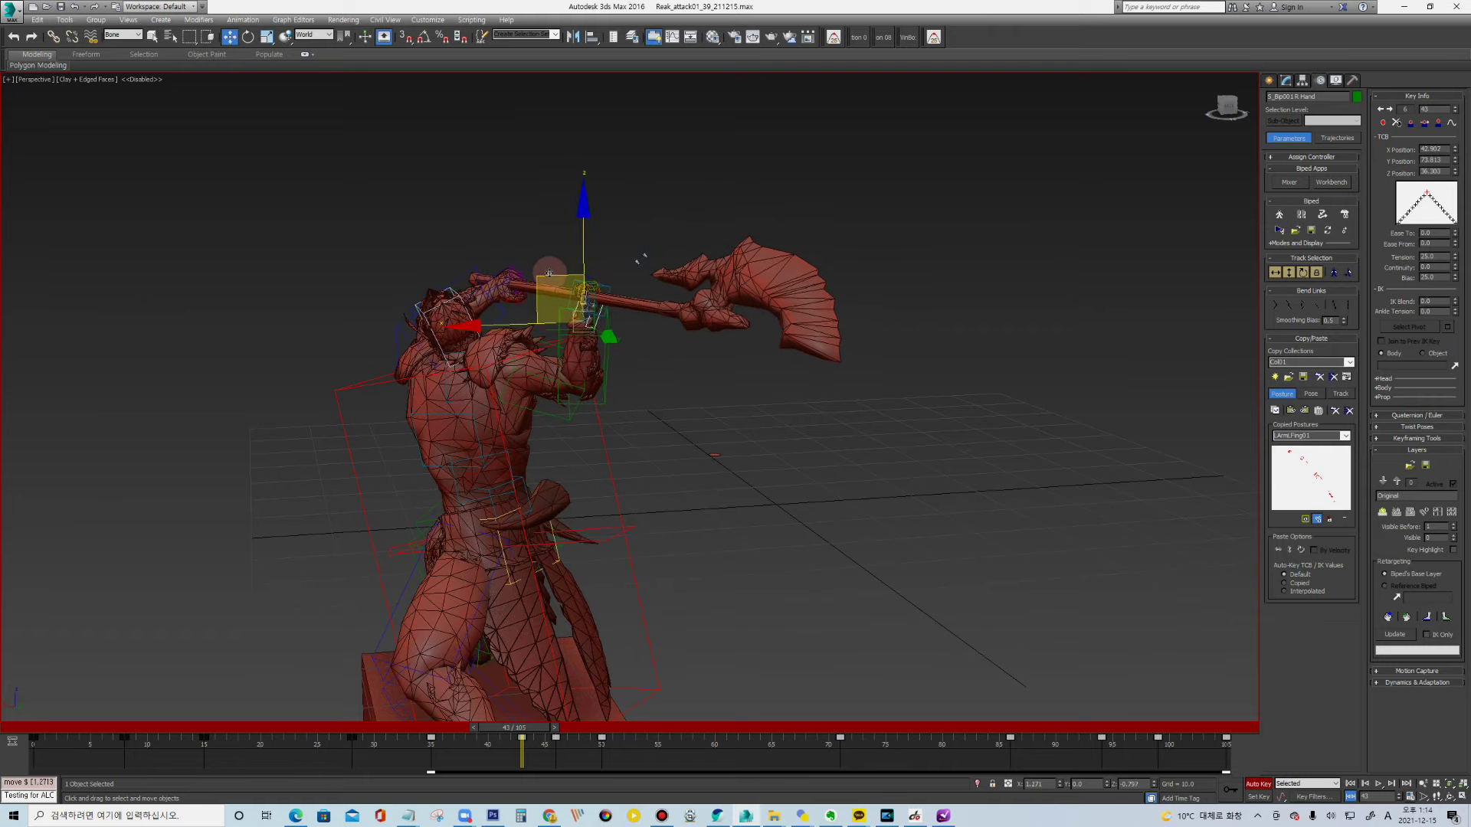
Rotate the right forearm so the axe swings back behind the warrior
{"action": "key", "text": "e"}
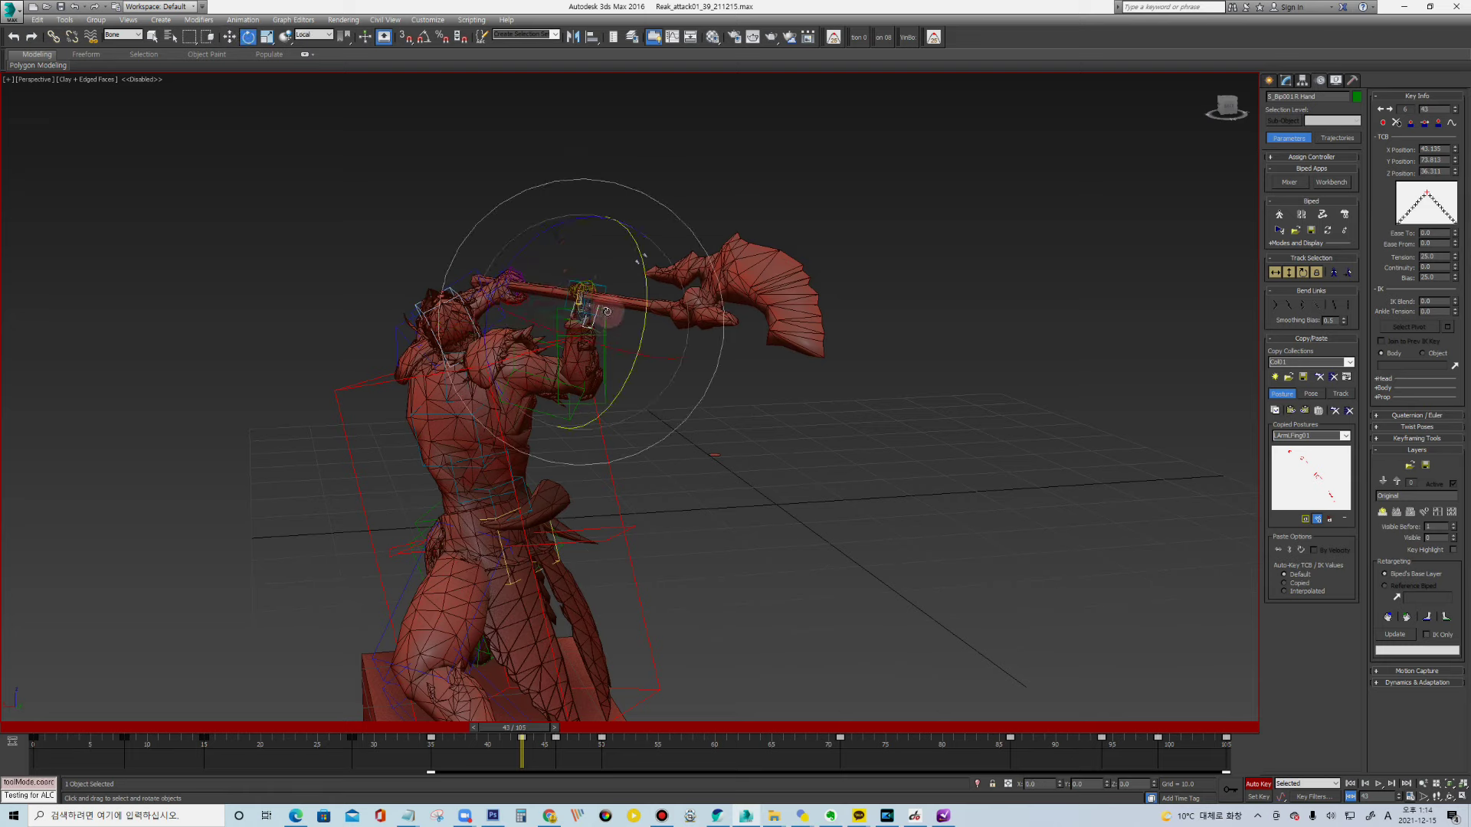
{"action": "left_click", "coordinate": [606, 308]}
{"action": "left_click_drag", "start_coordinate": [605, 300], "coordinate": [582, 276]}
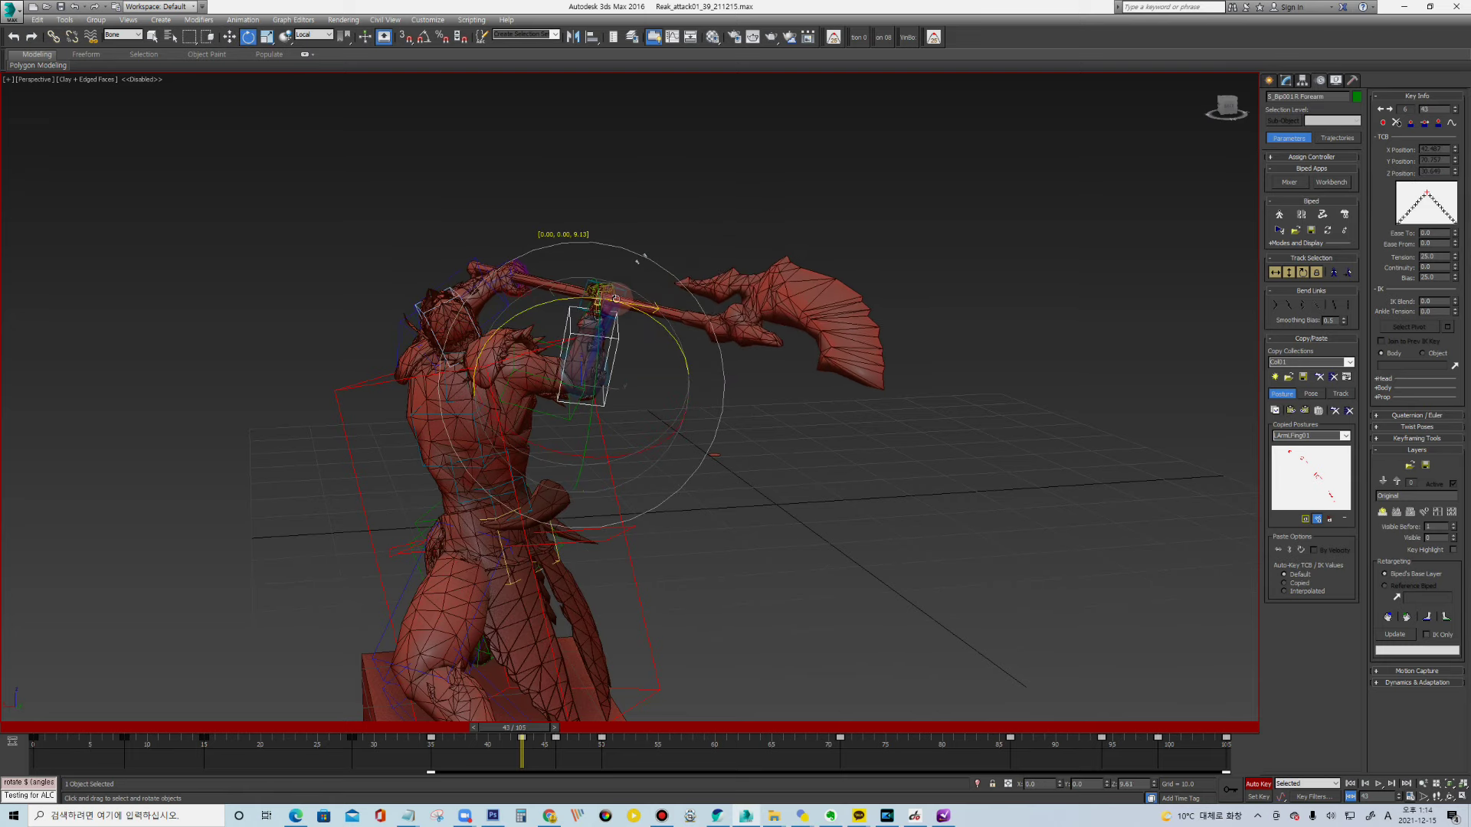
{"action": "mouse_move", "coordinate": [582, 276]}
{"action": "middle_mouse_down", "text": "alt"}
{"action": "mouse_move", "coordinate": [543, 270]}
{"action": "mouse_move", "coordinate": [703, 263]}
{"action": "mouse_move", "coordinate": [814, 326]}
{"action": "mouse_move", "coordinate": [699, 322]}
{"action": "mouse_move", "coordinate": [644, 404]}
{"action": "middle_mouse_up", "text": "alt"}
{"action": "left_click", "coordinate": [589, 547]}
{"action": "mouse_move", "coordinate": [664, 476]}
{"action": "middle_mouse_down", "text": "alt"}
{"action": "mouse_move", "coordinate": [748, 420]}
{"action": "mouse_move", "coordinate": [726, 387]}
{"action": "mouse_move", "coordinate": [749, 387]}
{"action": "mouse_move", "coordinate": [709, 509]}
{"action": "mouse_move", "coordinate": [677, 518]}
{"action": "middle_mouse_up", "text": "alt"}
Review the motion, then rotate the left foot about 22 degrees at frame 43
{"action": "middle_click_drag", "start_coordinate": [781, 471], "coordinate": [694, 578], "text": "alt"}
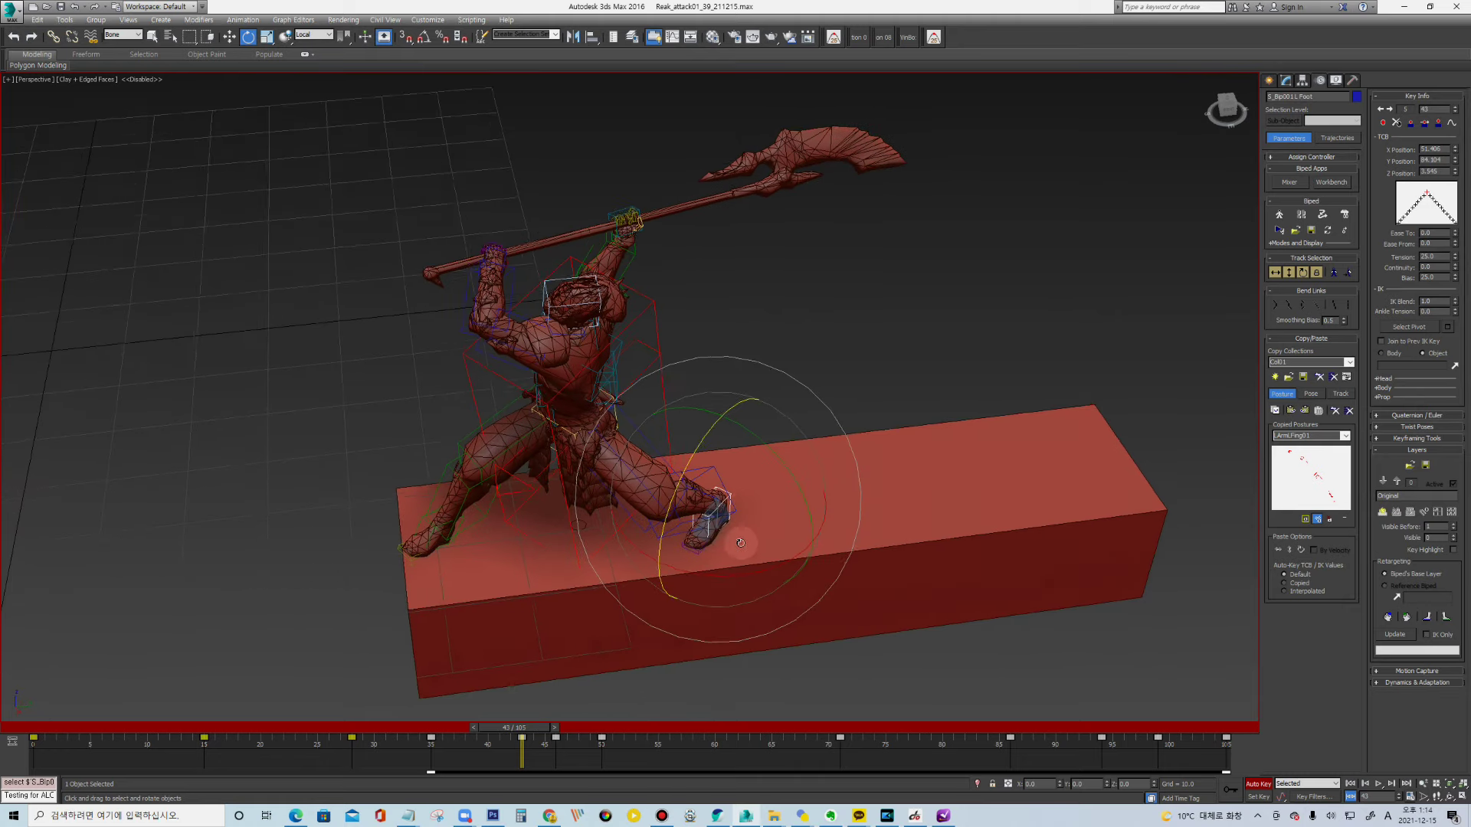
{"action": "left_click_drag", "start_coordinate": [218, 734], "coordinate": [466, 734]}
{"action": "left_click_drag", "start_coordinate": [495, 733], "coordinate": [522, 733]}
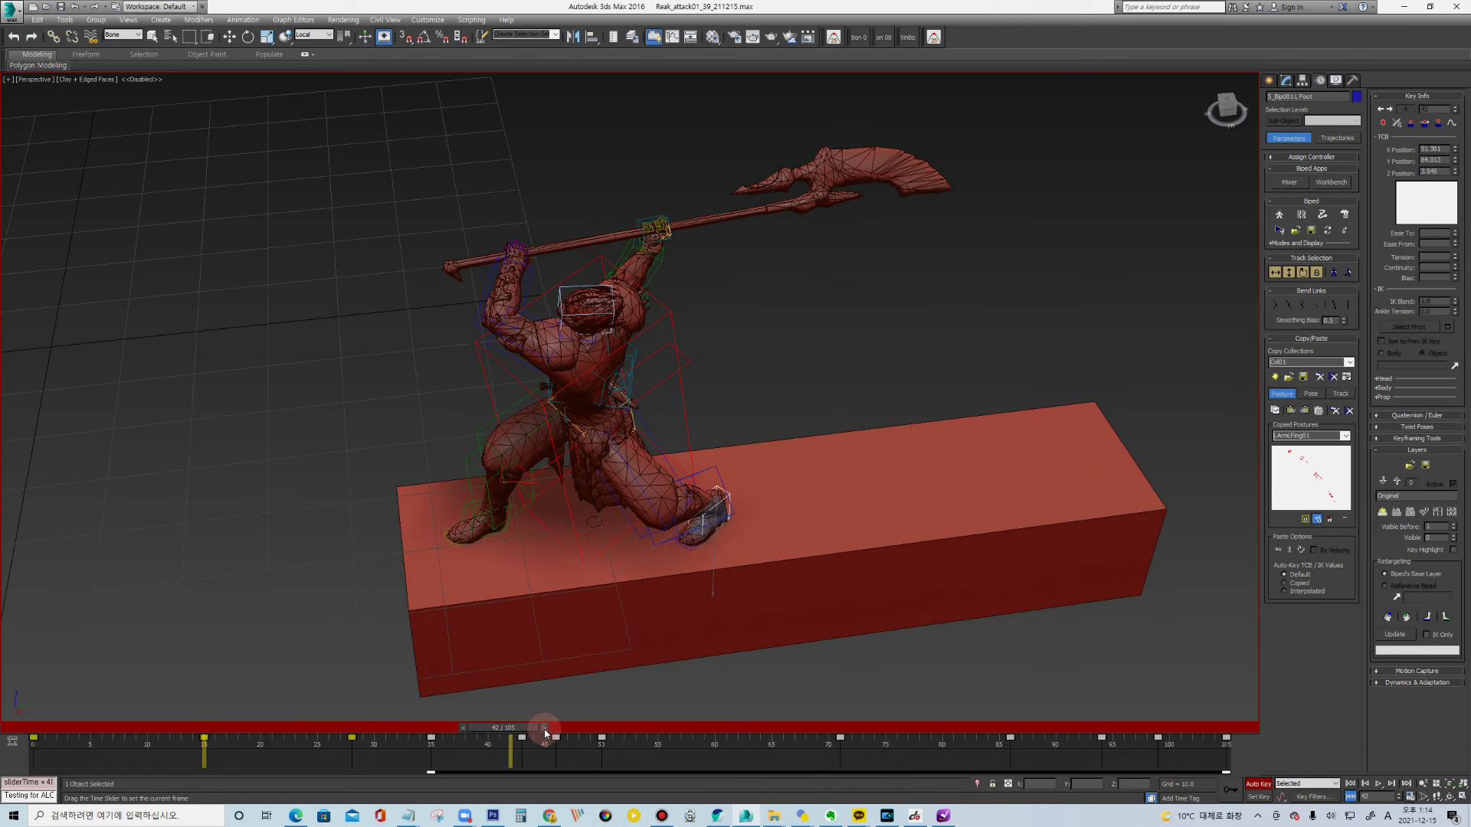
{"action": "key", "text": "e"}
{"action": "left_click_drag", "start_coordinate": [685, 572], "coordinate": [714, 571]}
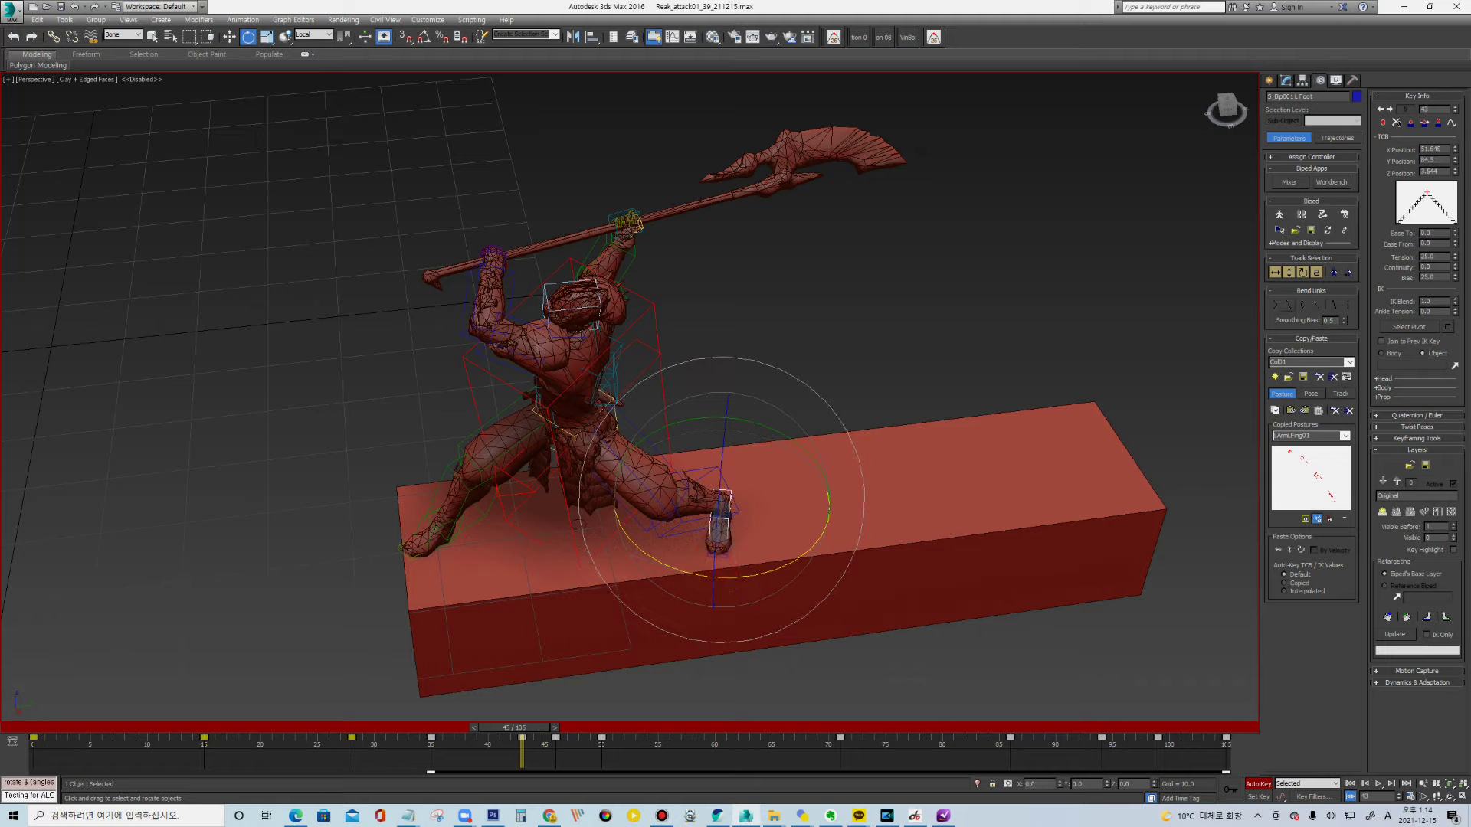
{"action": "left_click", "coordinate": [1209, 366]}
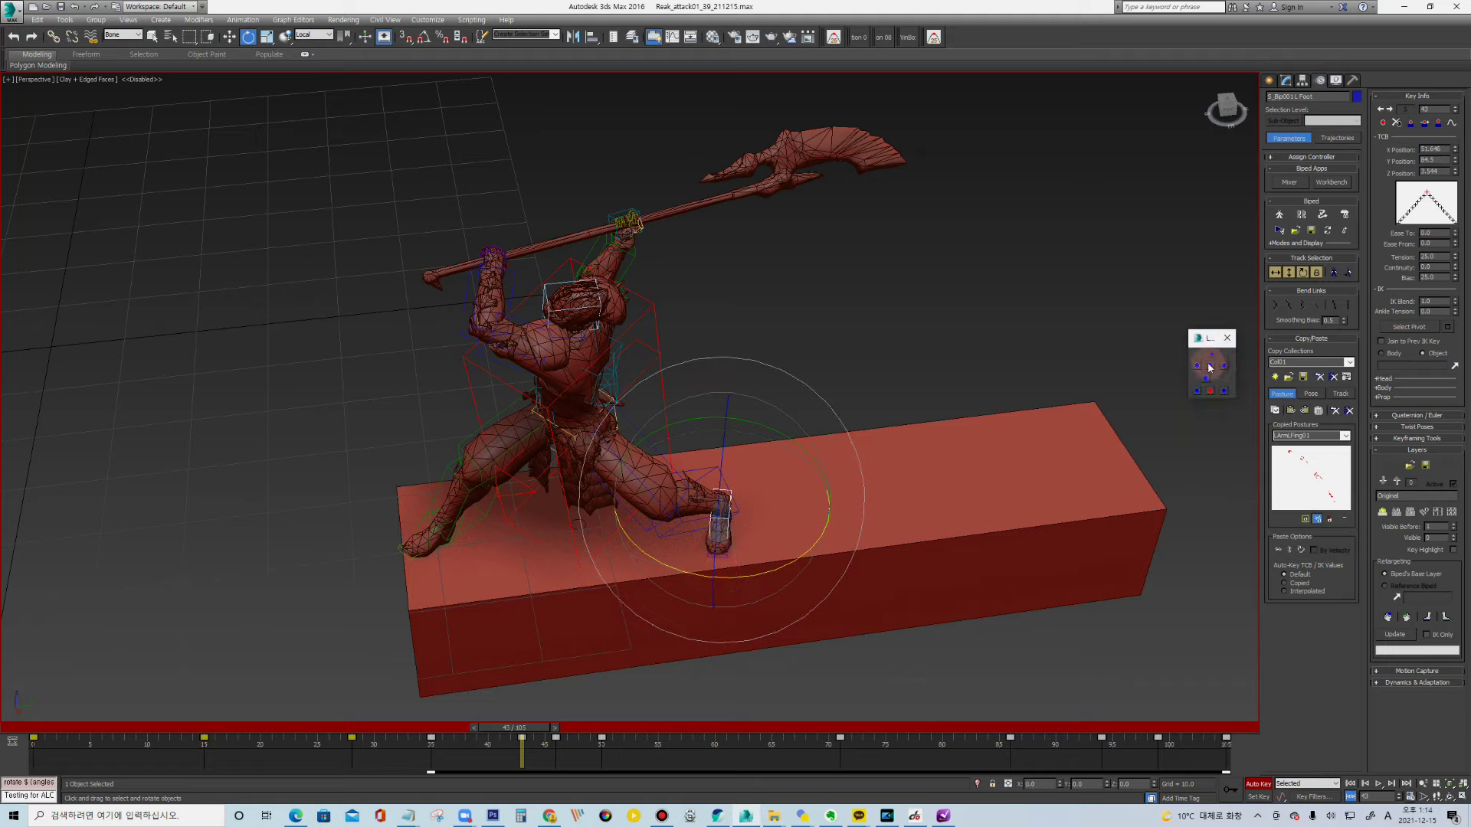
{"action": "left_click_drag", "start_coordinate": [748, 426], "coordinate": [736, 465]}
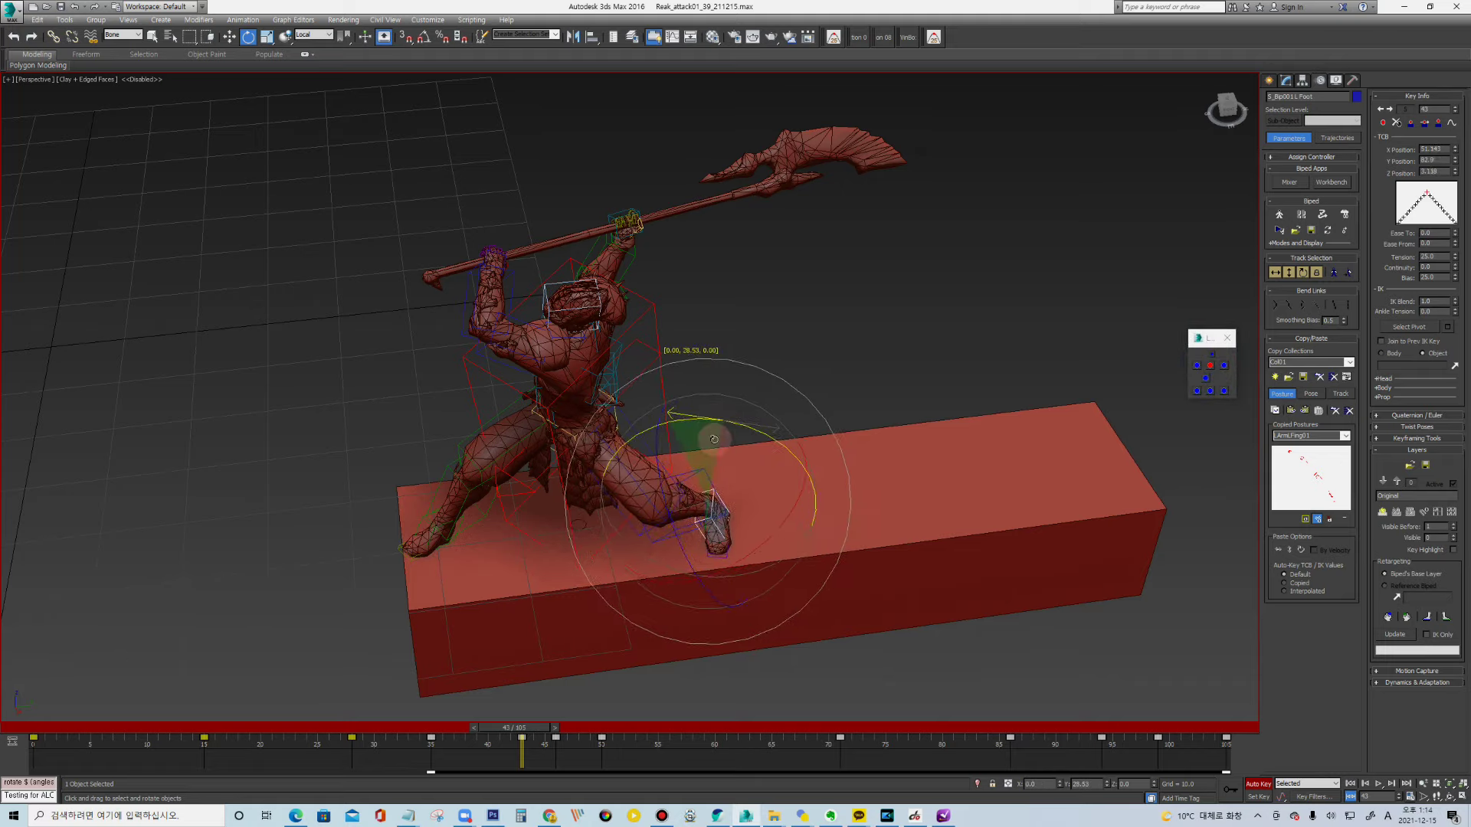
Rotate the left calf slightly and re-rotate the left foot
{"action": "key", "text": "Page_Down"}
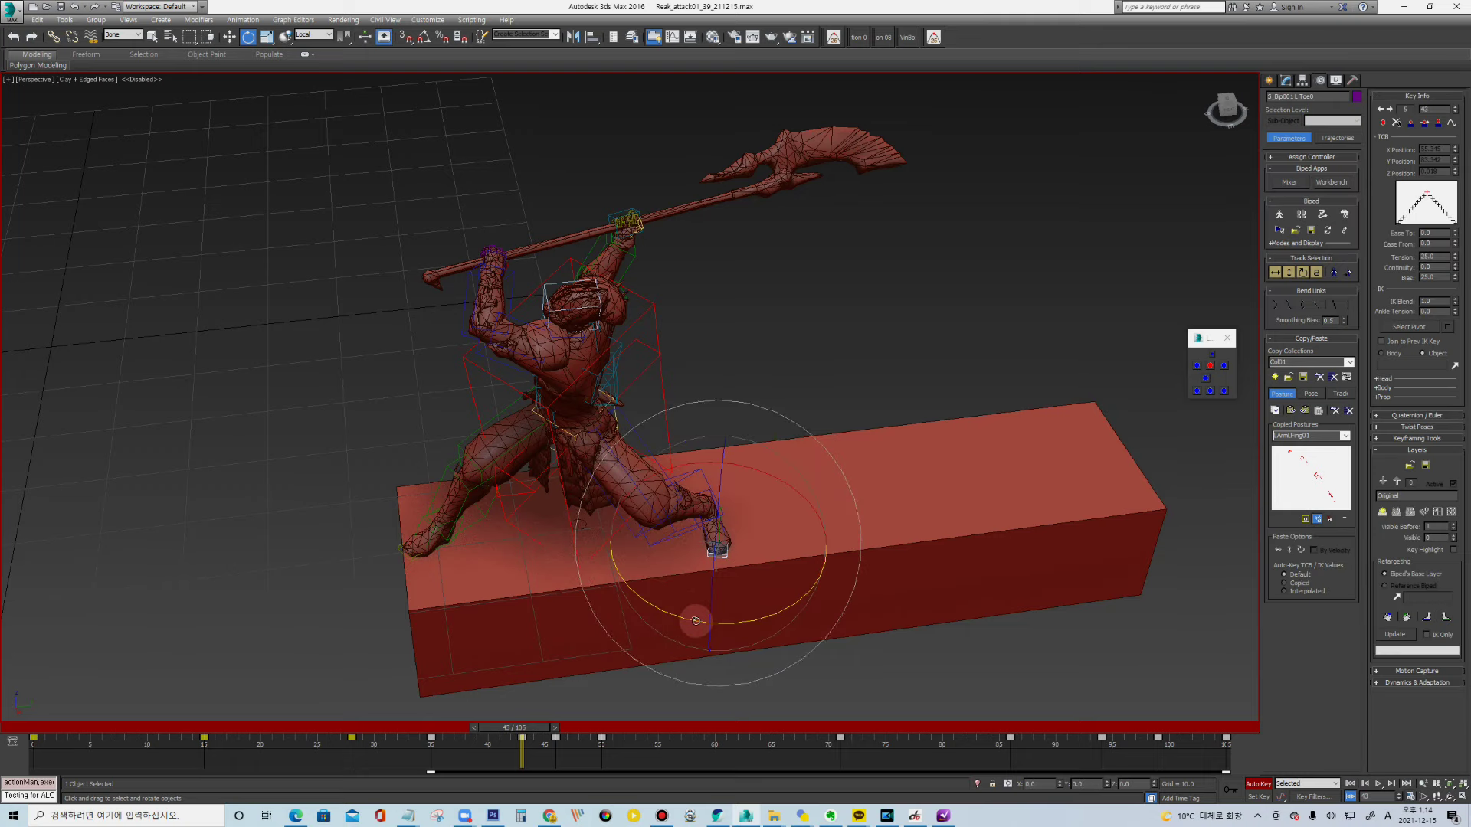
{"action": "key", "text": "Page_Up"}
{"action": "key", "text": "Page_Up"}
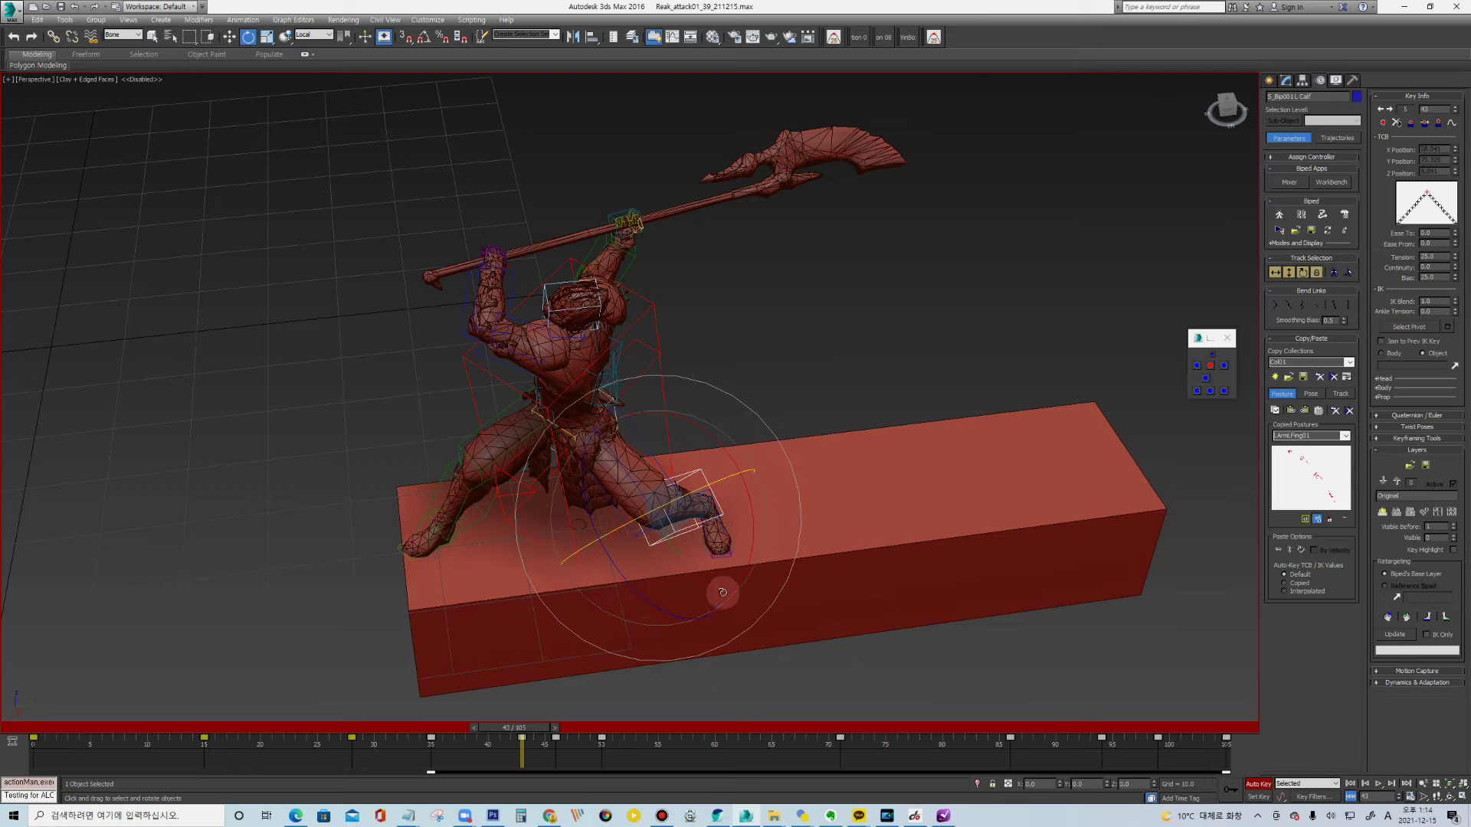
{"action": "left_click_drag", "start_coordinate": [733, 587], "coordinate": [728, 581]}
{"action": "left_click", "coordinate": [1210, 391]}
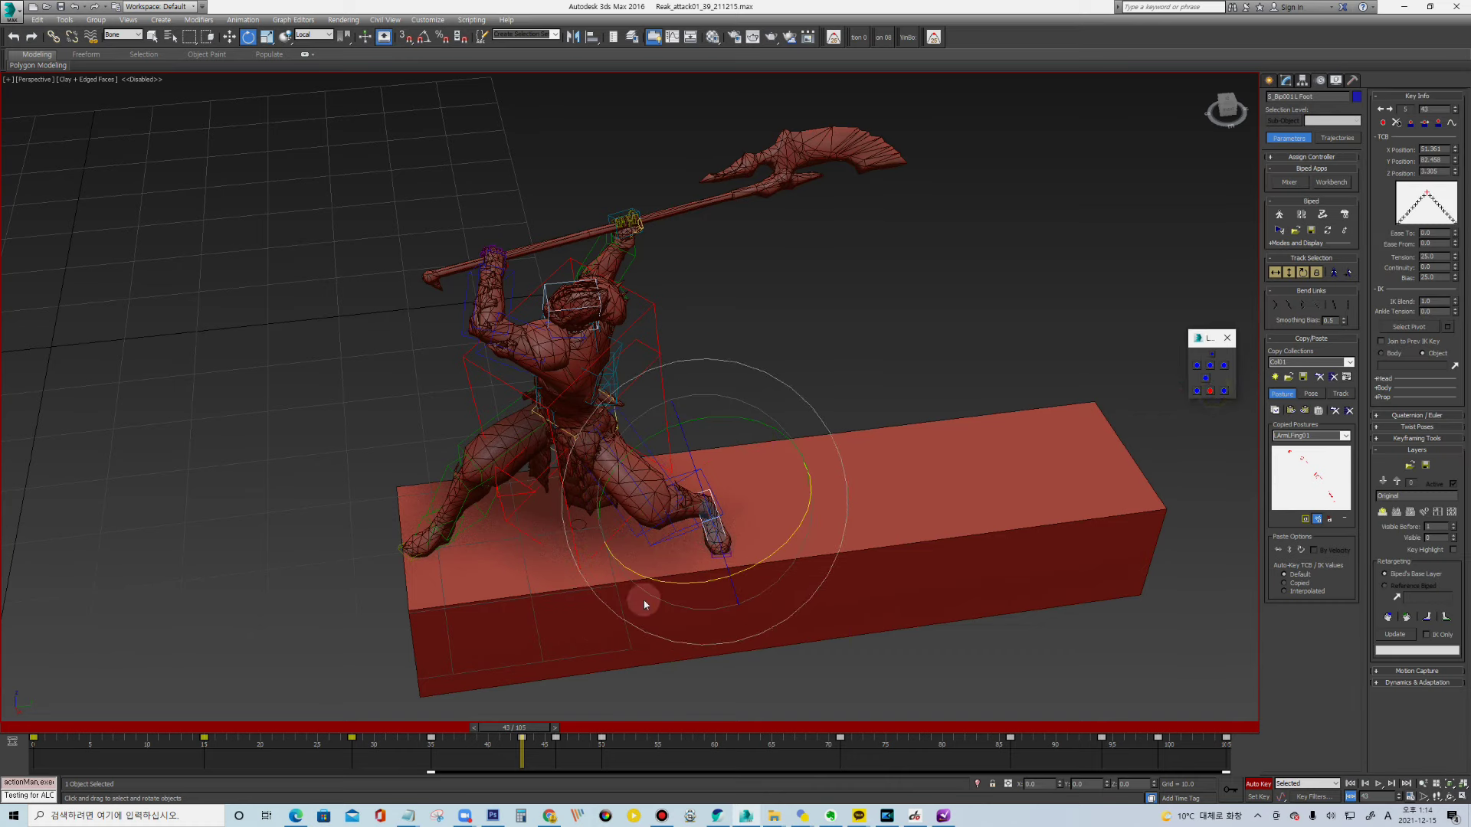
{"action": "left_click_drag", "start_coordinate": [689, 584], "coordinate": [674, 541]}
{"action": "left_click_drag", "start_coordinate": [518, 734], "coordinate": [527, 736]}
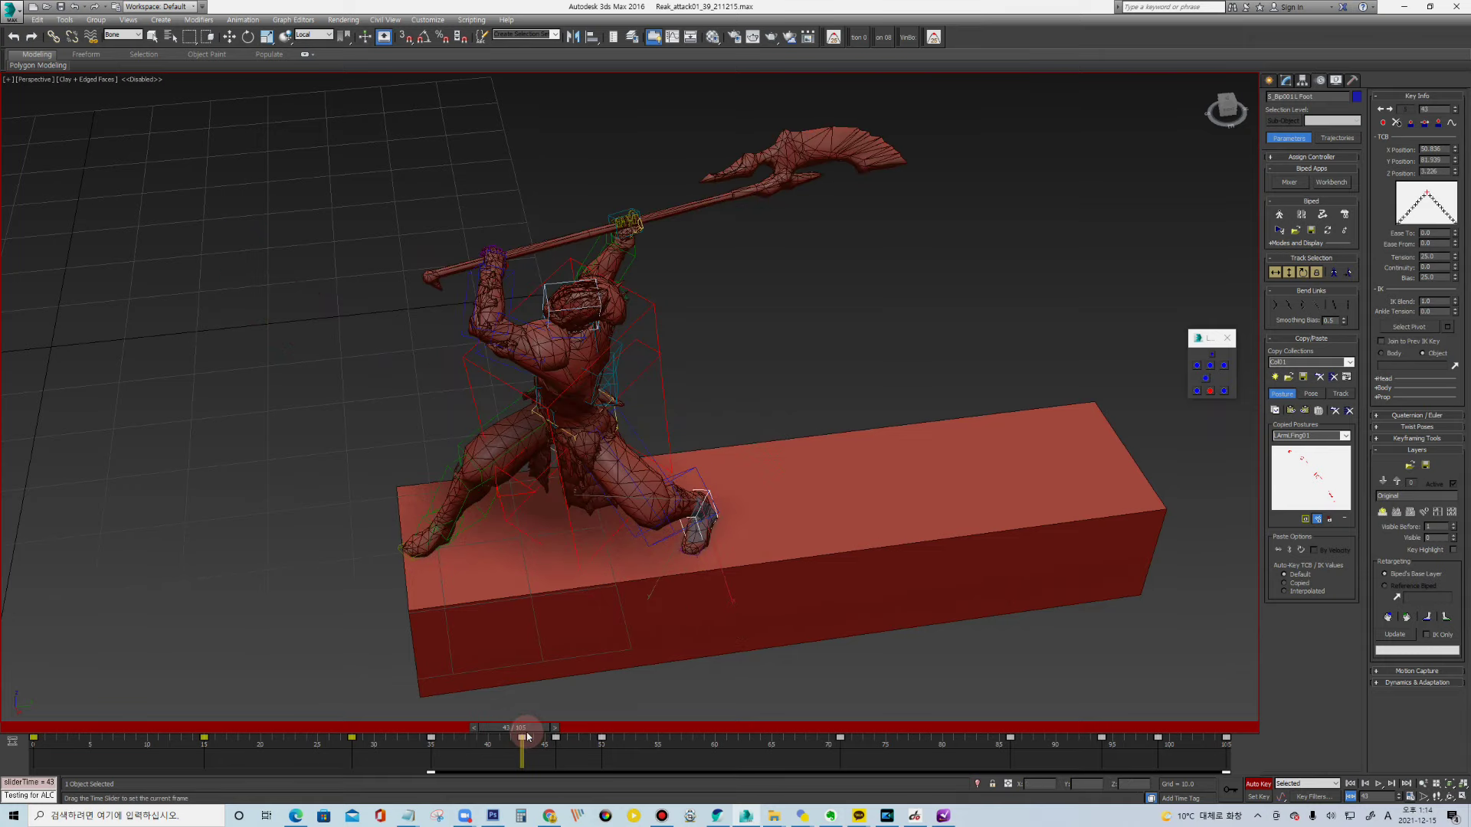
{"action": "key", "text": "e"}
{"action": "middle_click_drag", "start_coordinate": [582, 536], "coordinate": [645, 533], "text": "alt"}
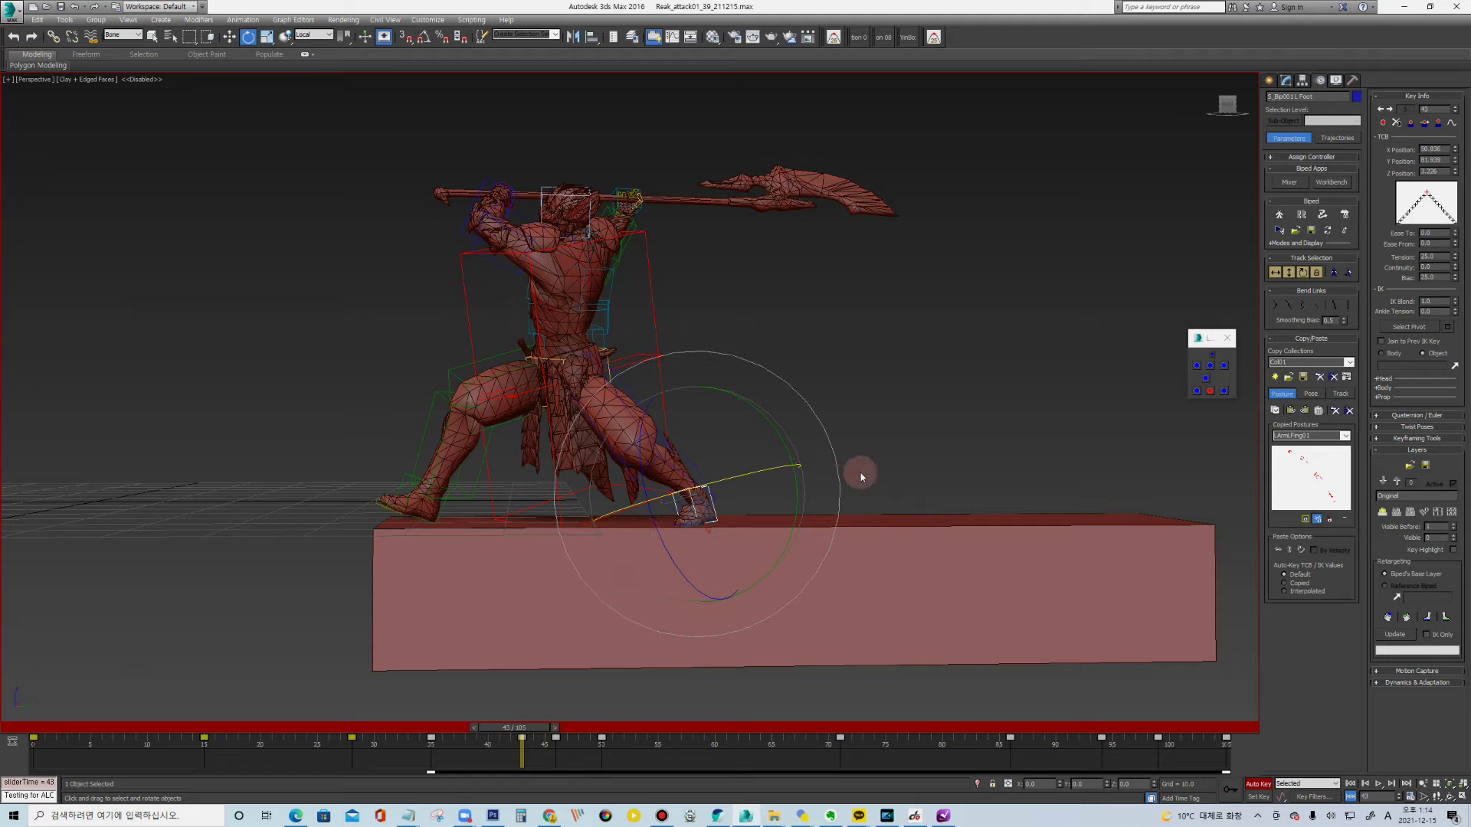
With Auto Key off, stretch ground block Box010 sideways to about 208%
{"action": "key", "text": "n"}
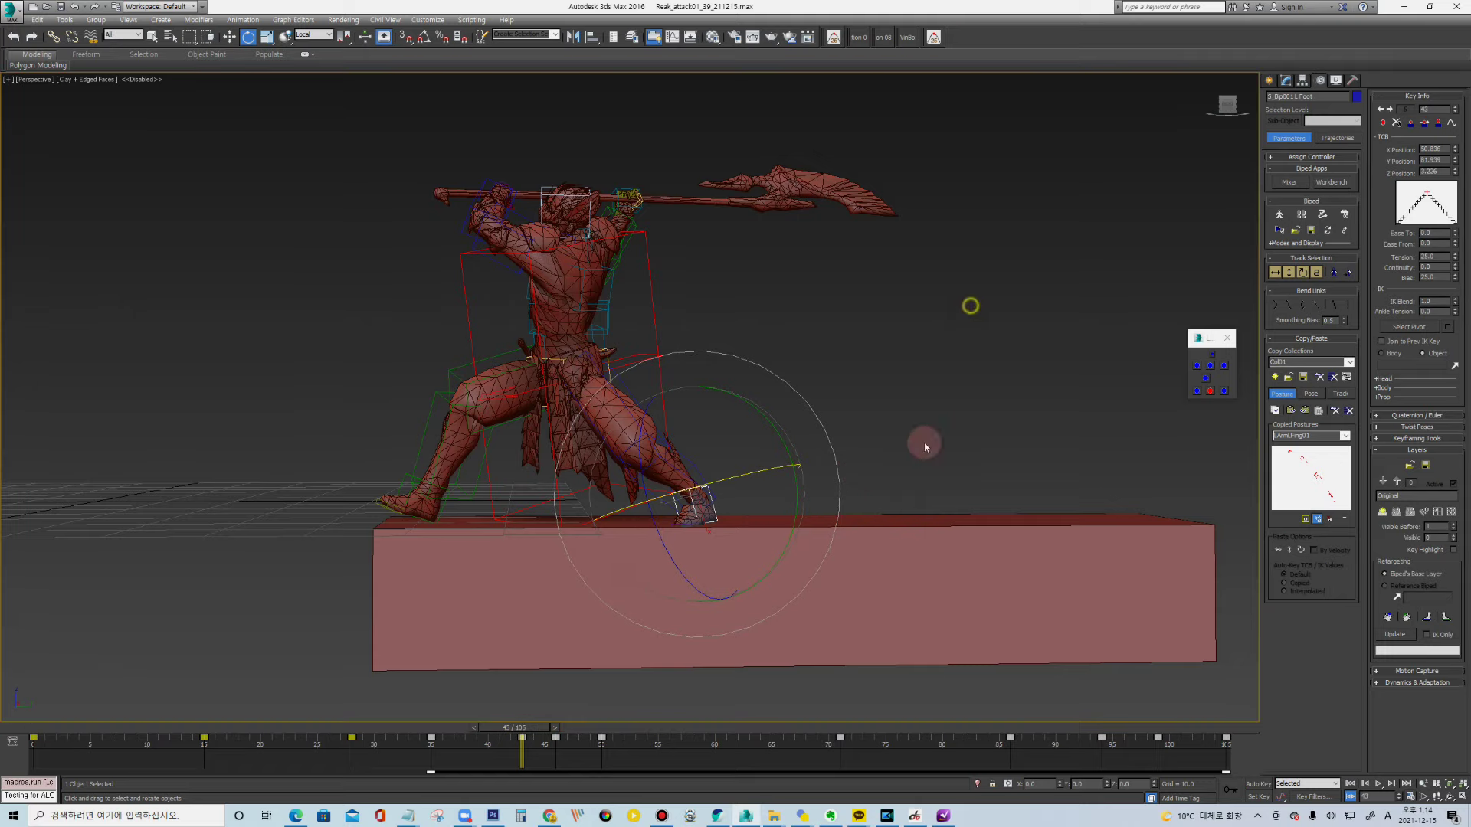
{"action": "left_click", "coordinate": [899, 581]}
{"action": "key", "text": "r"}
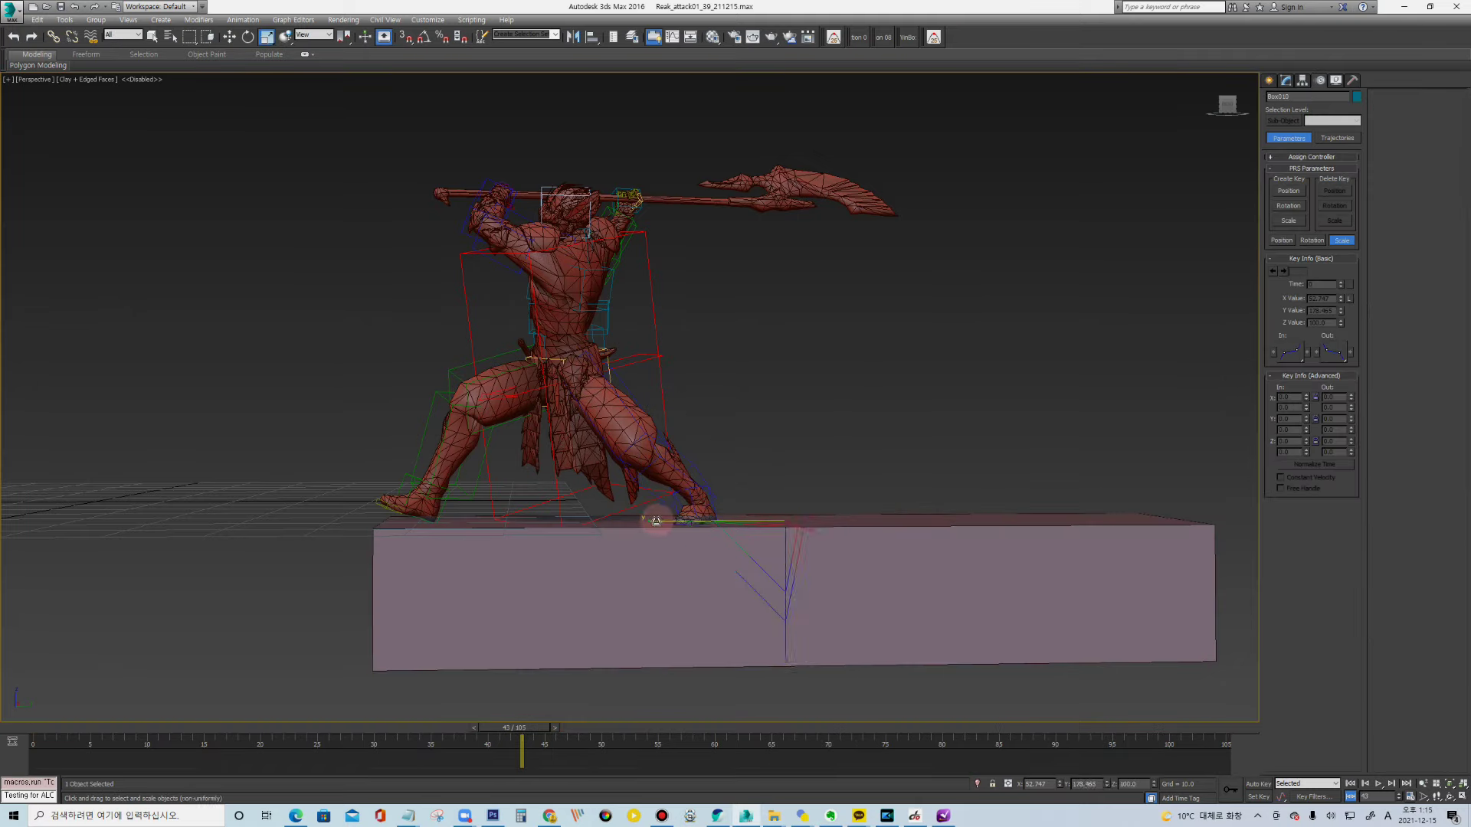
{"action": "left_click_drag", "start_coordinate": [685, 527], "coordinate": [609, 517]}
Restrict selection to Bone, pick the right foot, and turn on Auto Key
{"action": "left_click", "coordinate": [883, 37]}
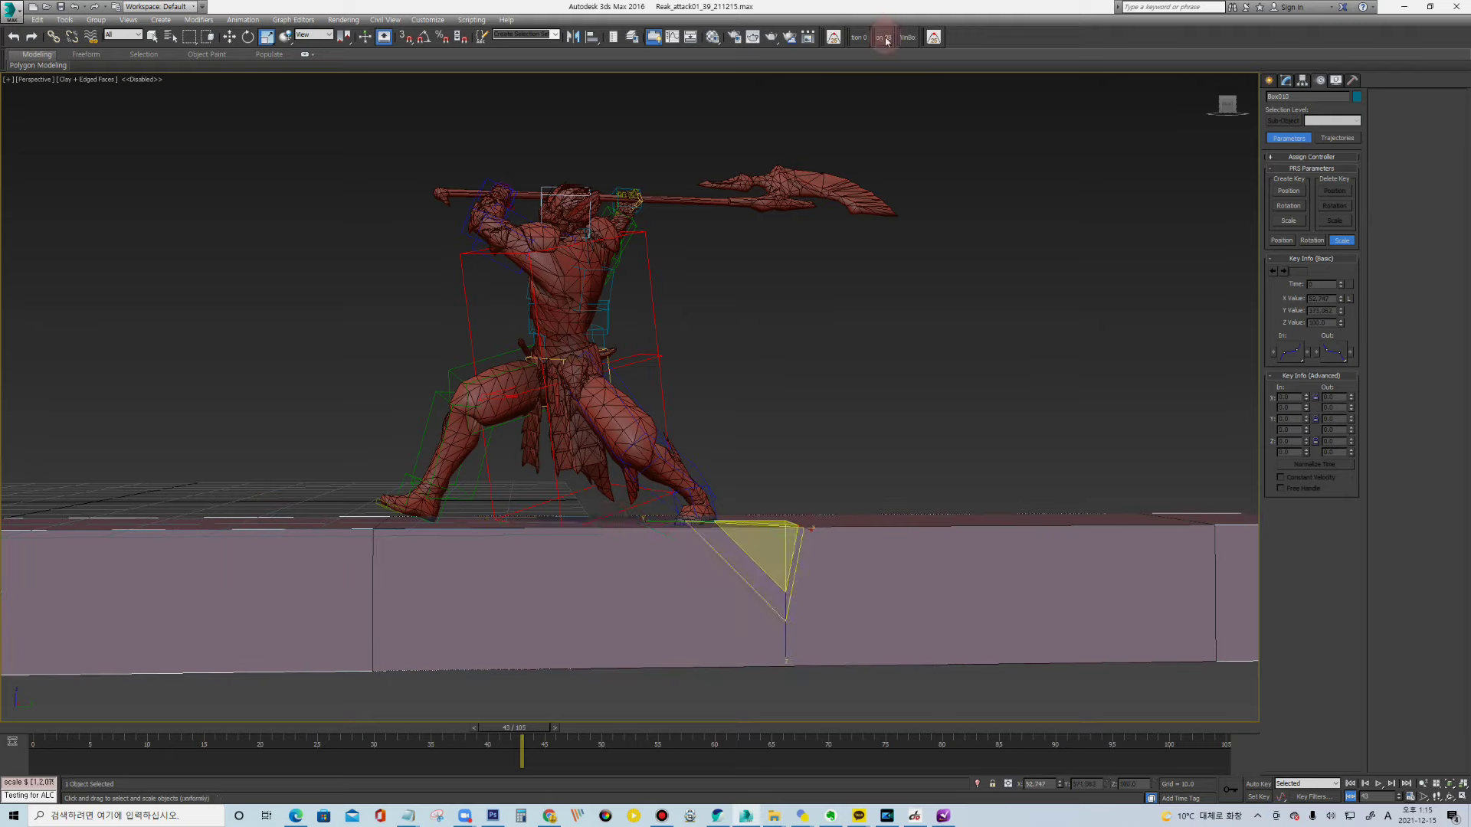
{"action": "left_click", "coordinate": [709, 494]}
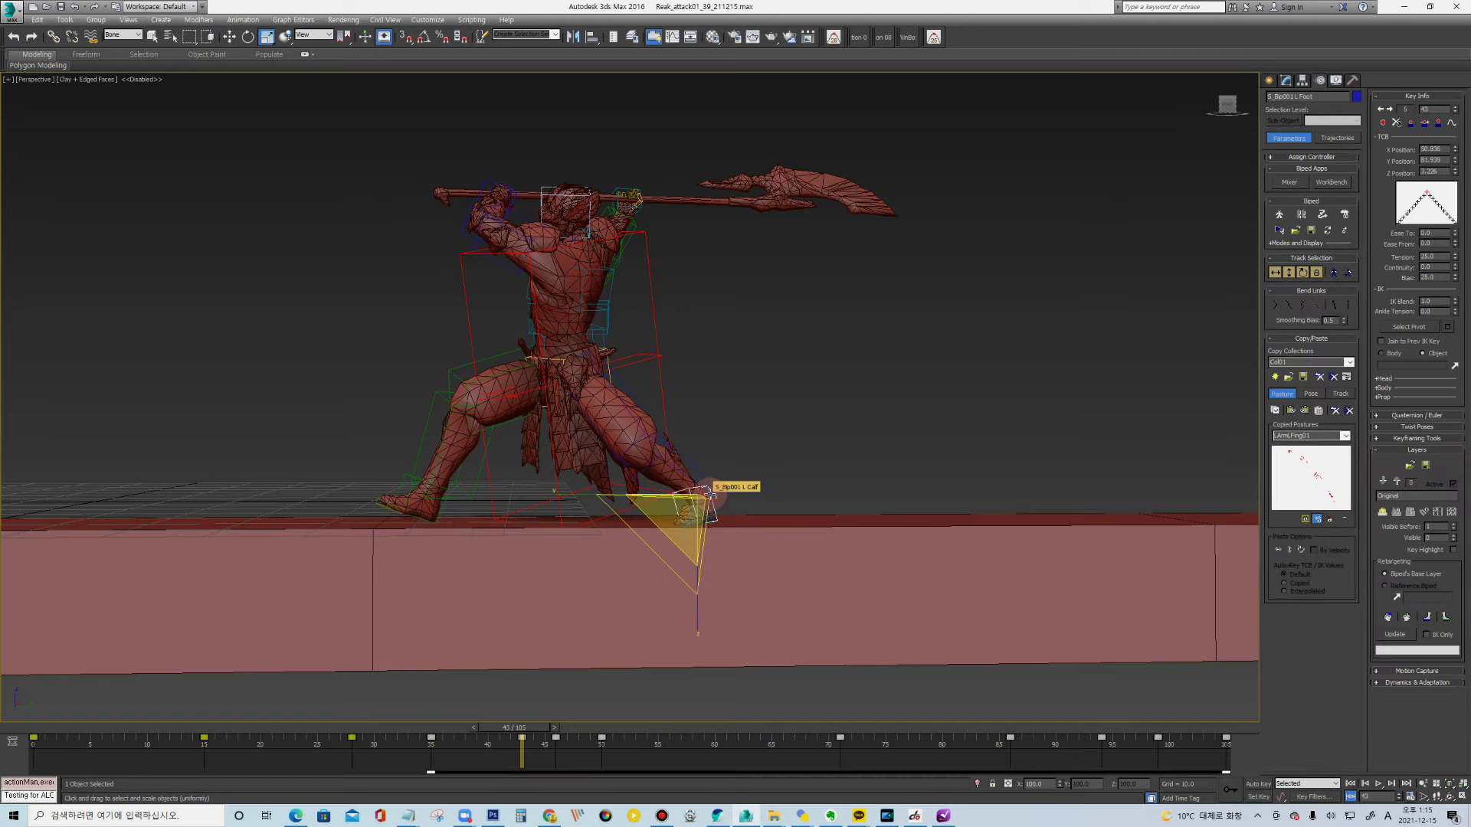
{"action": "key", "text": "n"}
{"action": "mouse_move", "coordinate": [153, 733]}
{"action": "left_mouse_down"}
{"action": "mouse_move", "coordinate": [120, 723]}
{"action": "mouse_move", "coordinate": [487, 727]}
{"action": "left_mouse_up"}
{"action": "mouse_move", "coordinate": [344, 727]}
{"action": "left_mouse_down"}
{"action": "mouse_move", "coordinate": [575, 726]}
{"action": "mouse_move", "coordinate": [520, 726]}
{"action": "left_mouse_up"}
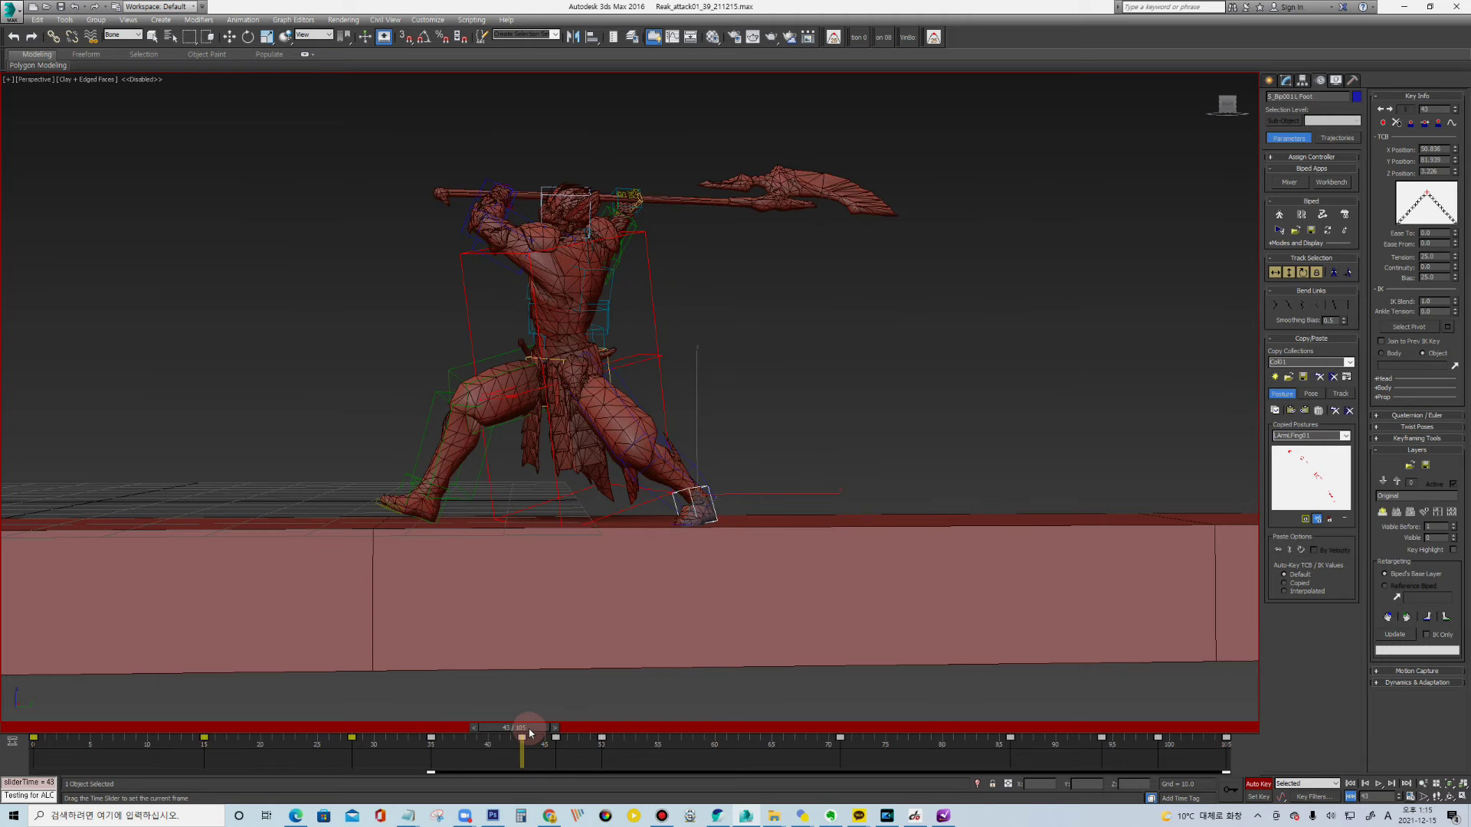
Select both foot bones and make a Snapshot copy of them at frame 43
{"action": "key", "text": "r"}
{"action": "left_click", "coordinate": [406, 480]}
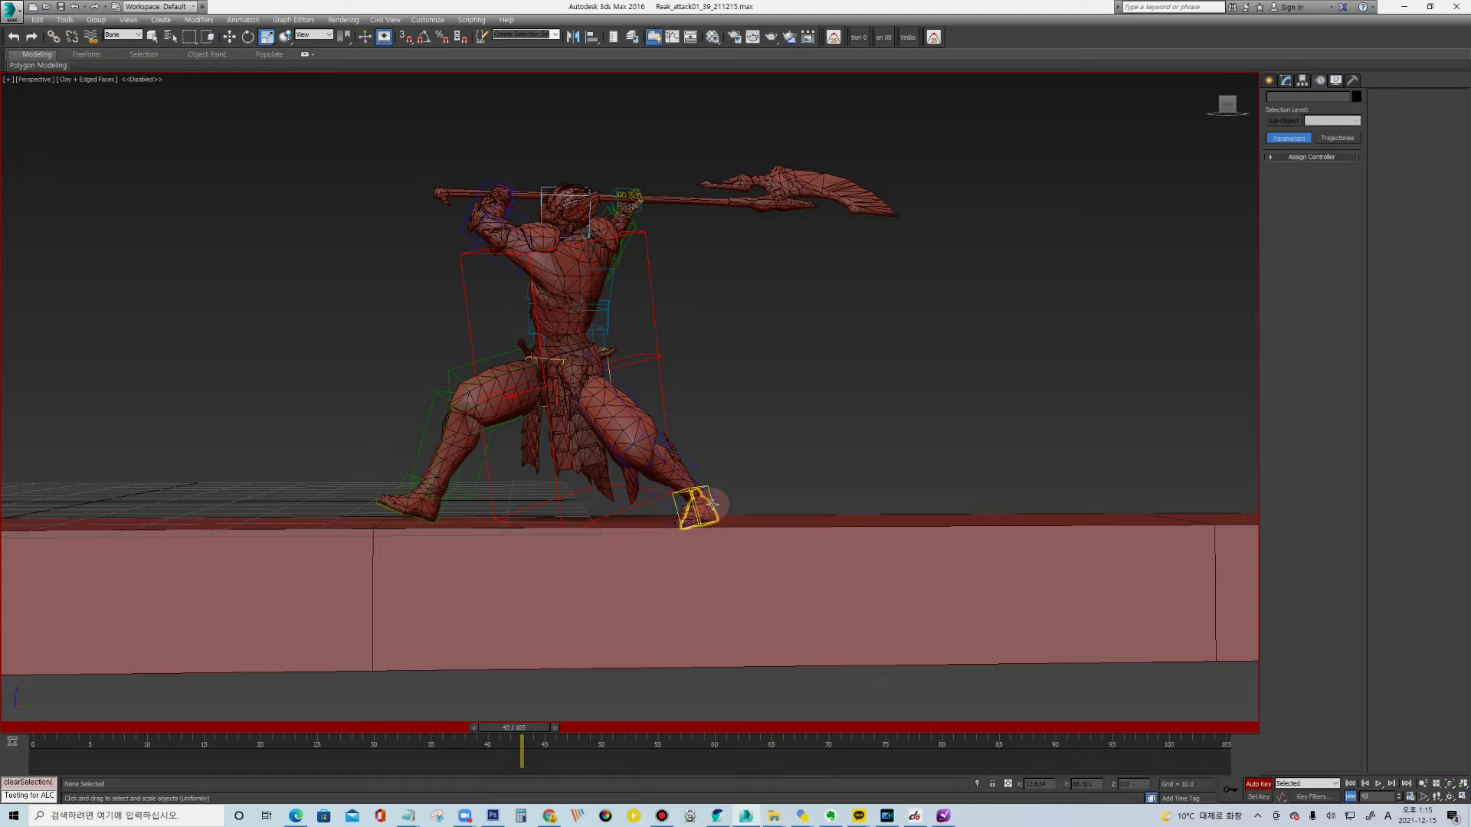
{"action": "left_click", "coordinate": [400, 480]}
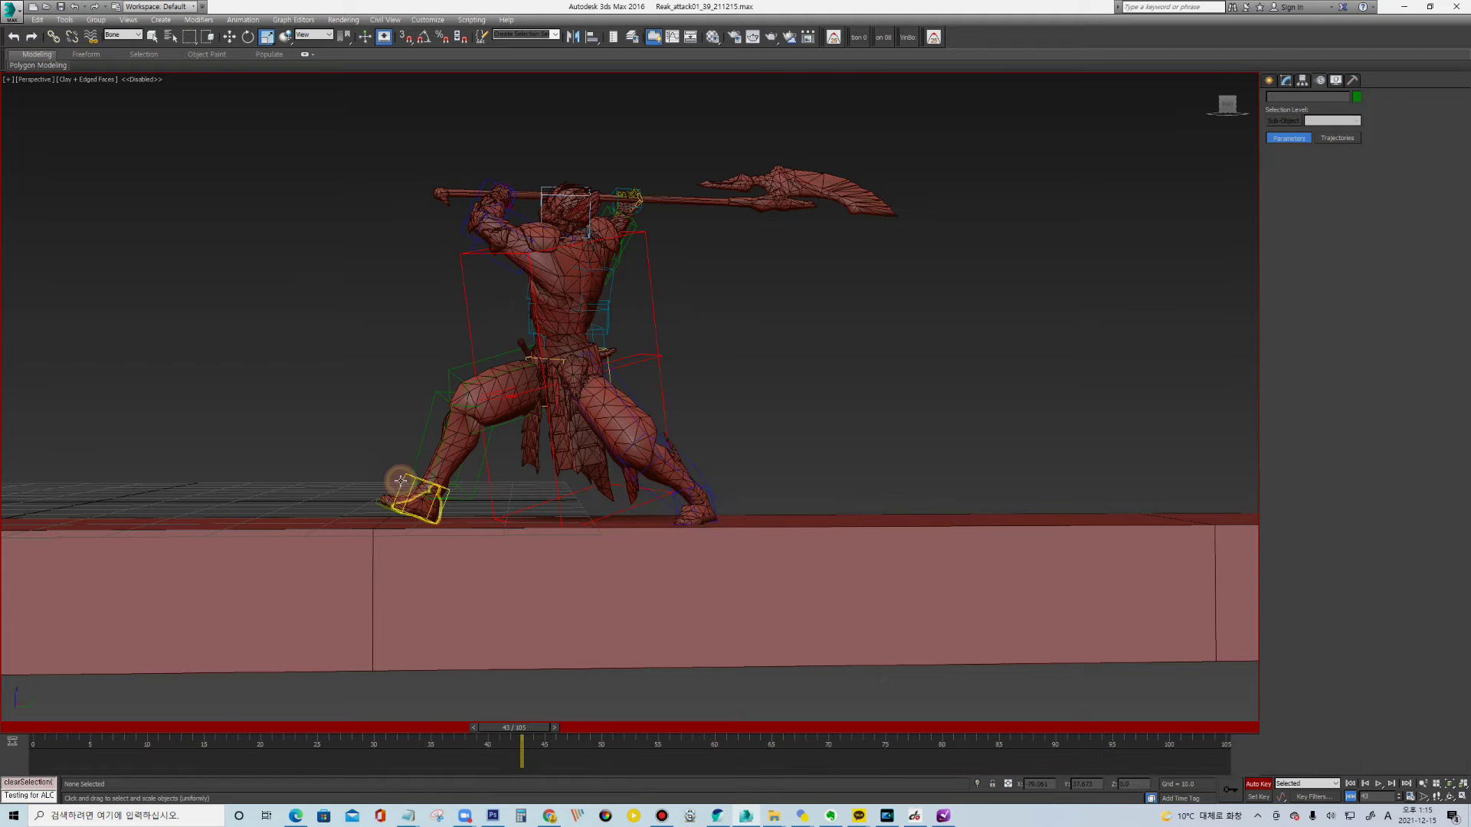
{"action": "left_click", "coordinate": [400, 480]}
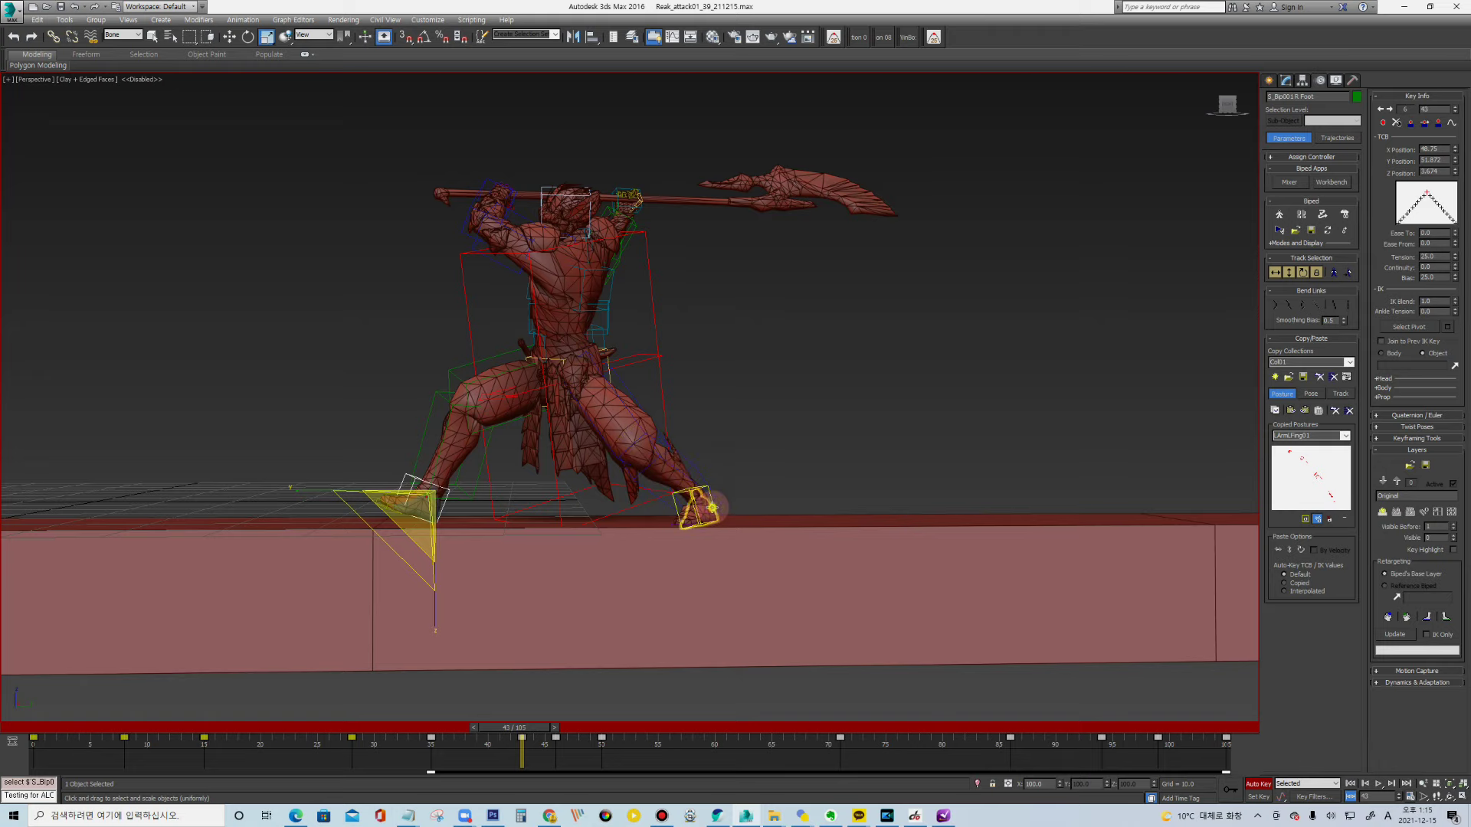
{"action": "key", "text": "shift+s"}
{"action": "left_click", "coordinate": [710, 473]}
{"action": "left_click_drag", "start_coordinate": [517, 735], "coordinate": [568, 726]}
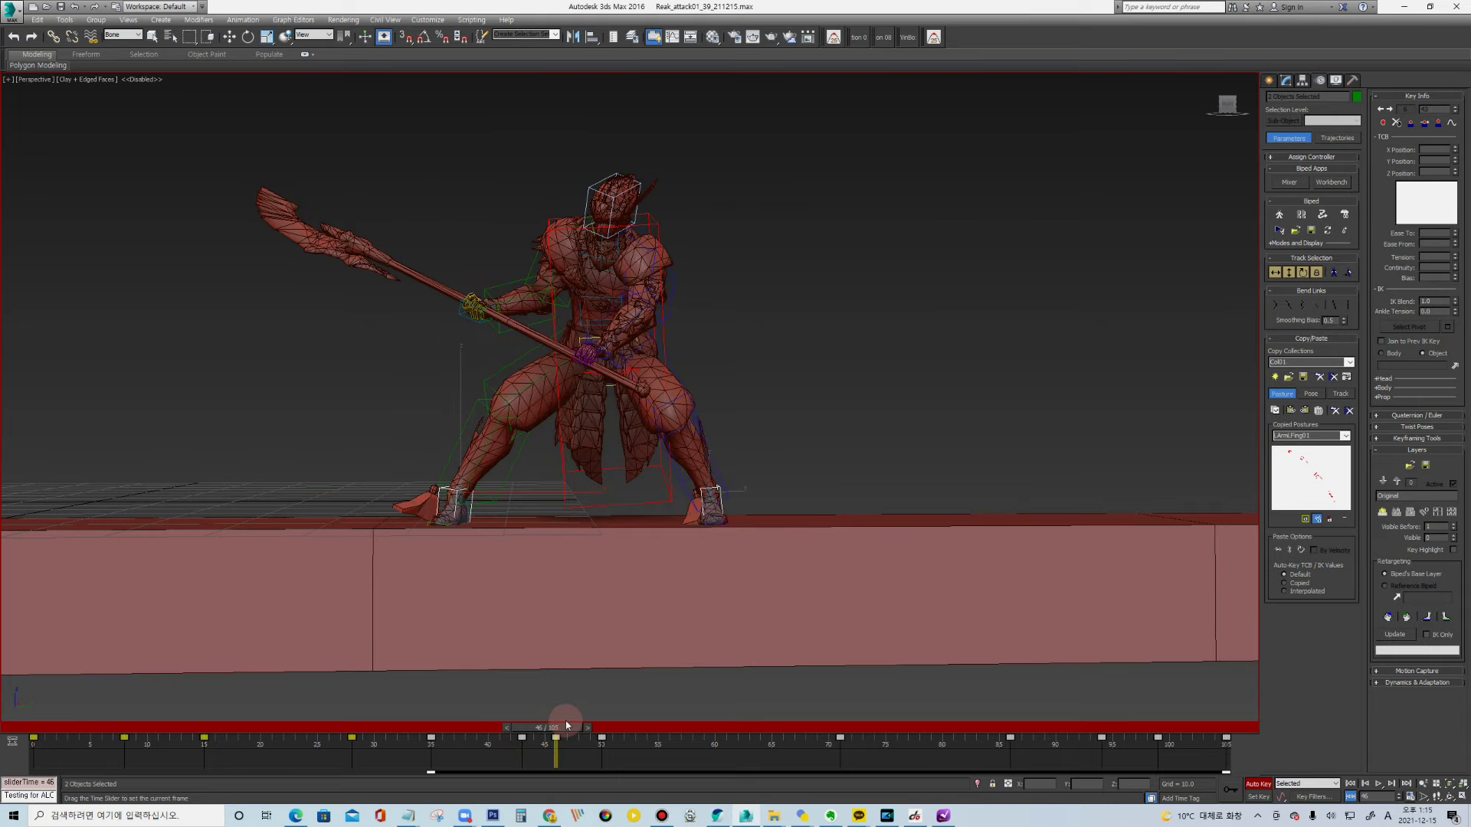
At frame 50, shift both feet along Y and slide the right foot out
{"action": "left_click_drag", "start_coordinate": [567, 726], "coordinate": [615, 726]}
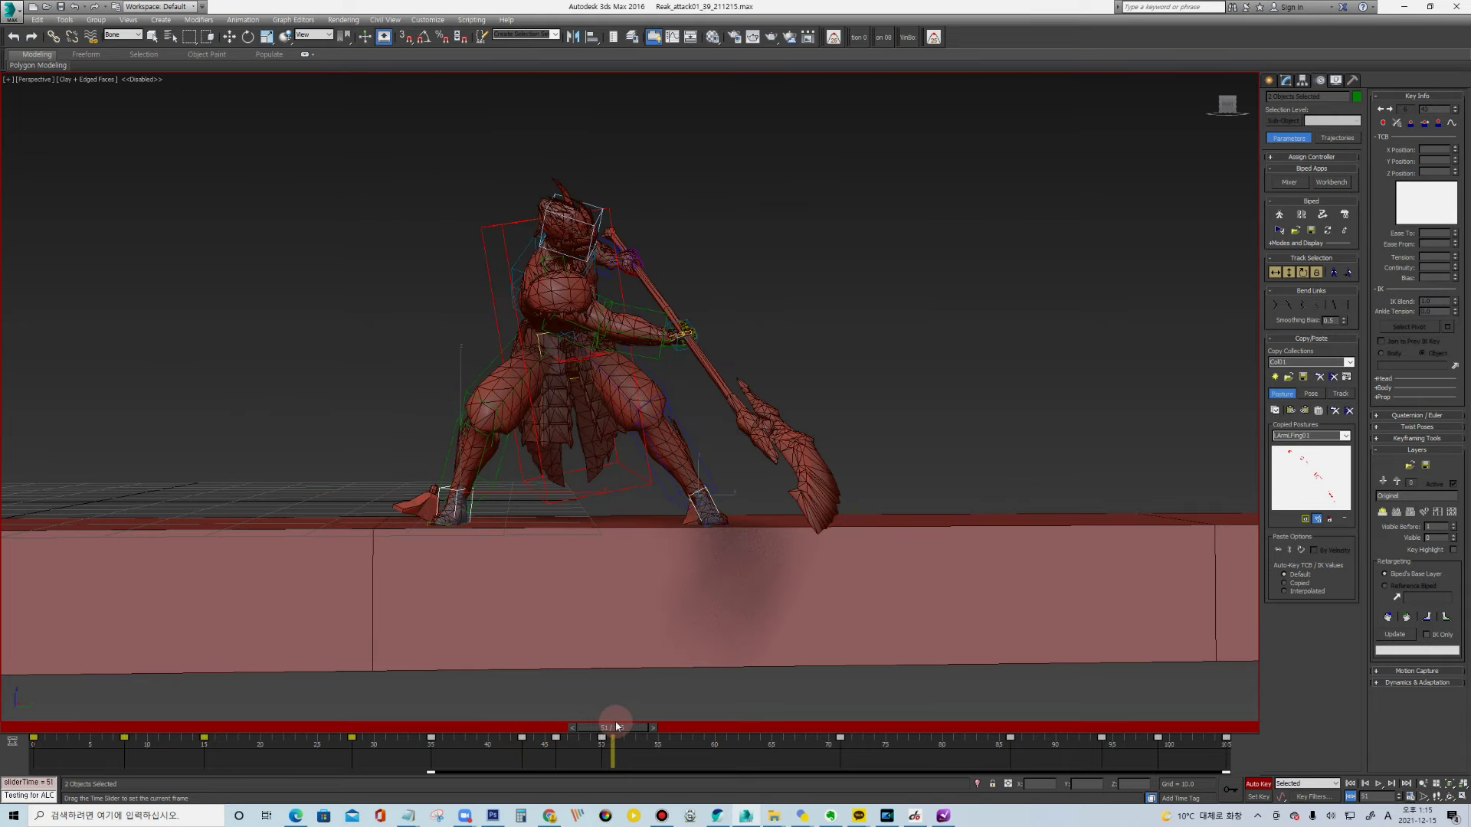
{"action": "left_click_drag", "start_coordinate": [601, 733], "coordinate": [566, 739]}
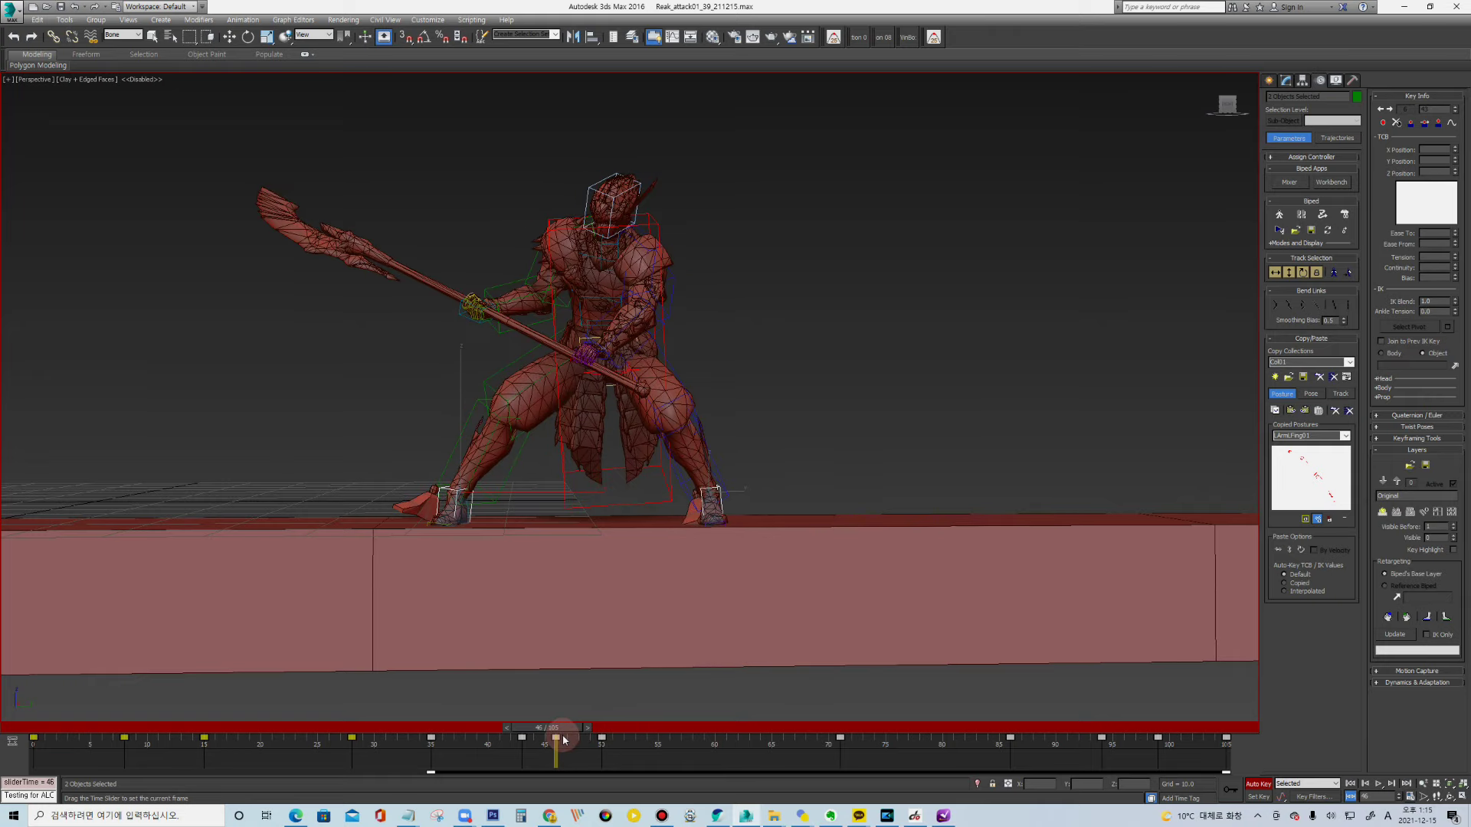
{"action": "key", "text": "r"}
{"action": "left_click_drag", "start_coordinate": [562, 732], "coordinate": [617, 732]}
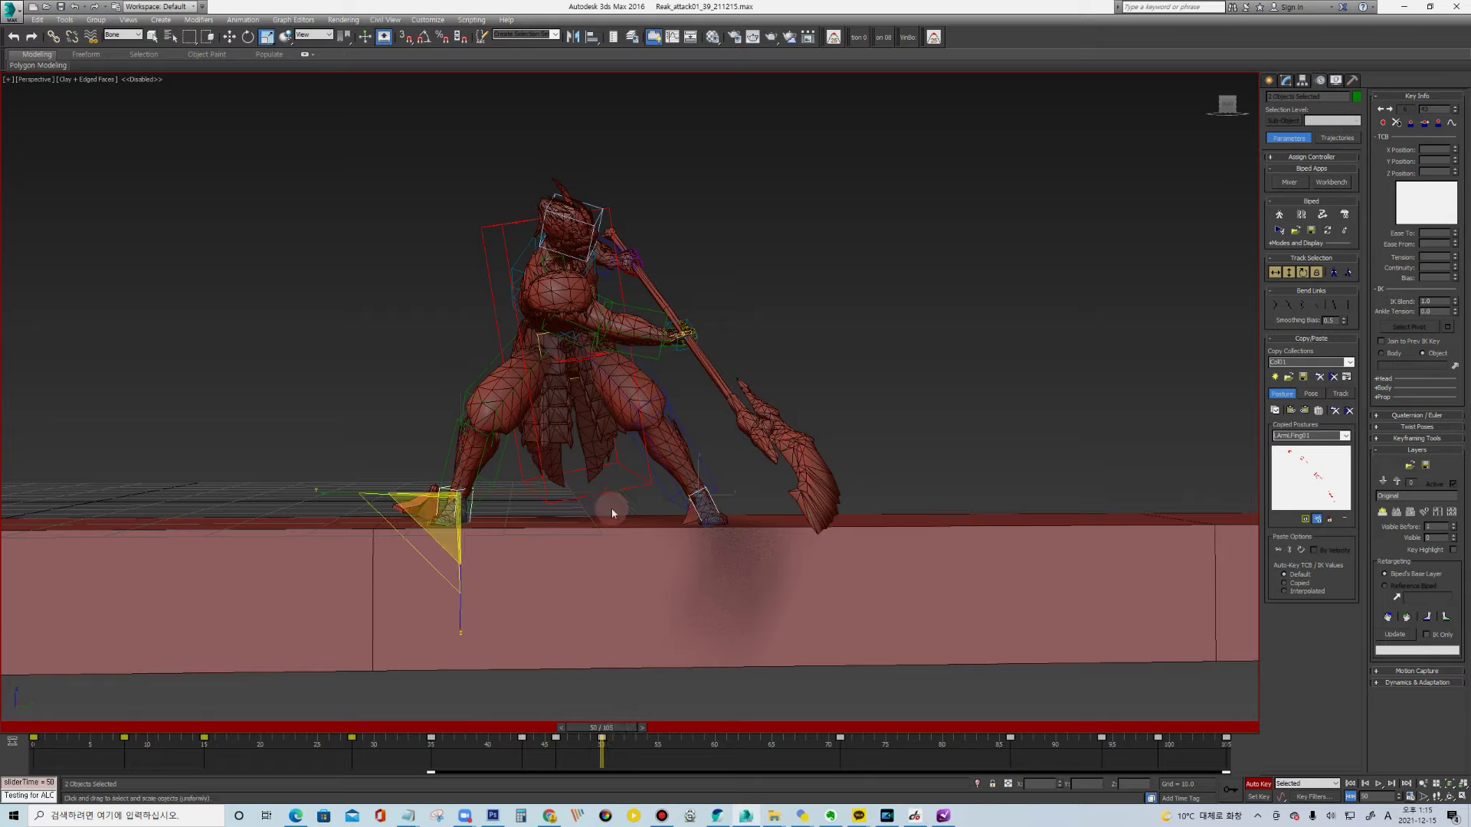
{"action": "key", "text": "w"}
{"action": "left_click", "coordinate": [720, 519]}
{"action": "left_click_drag", "start_coordinate": [762, 498], "coordinate": [750, 497]}
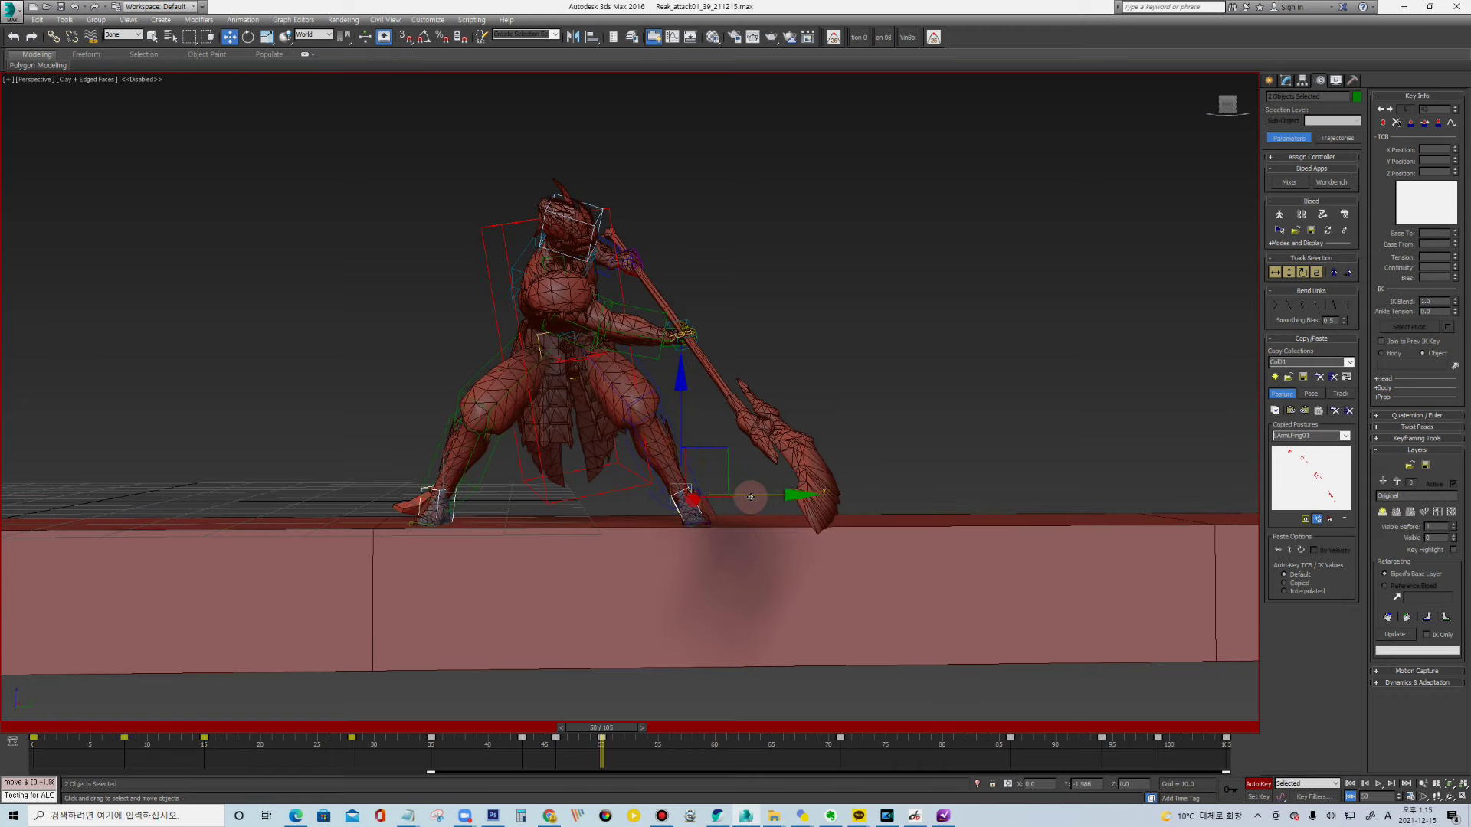
{"action": "left_click", "coordinate": [690, 501], "text": "alt"}
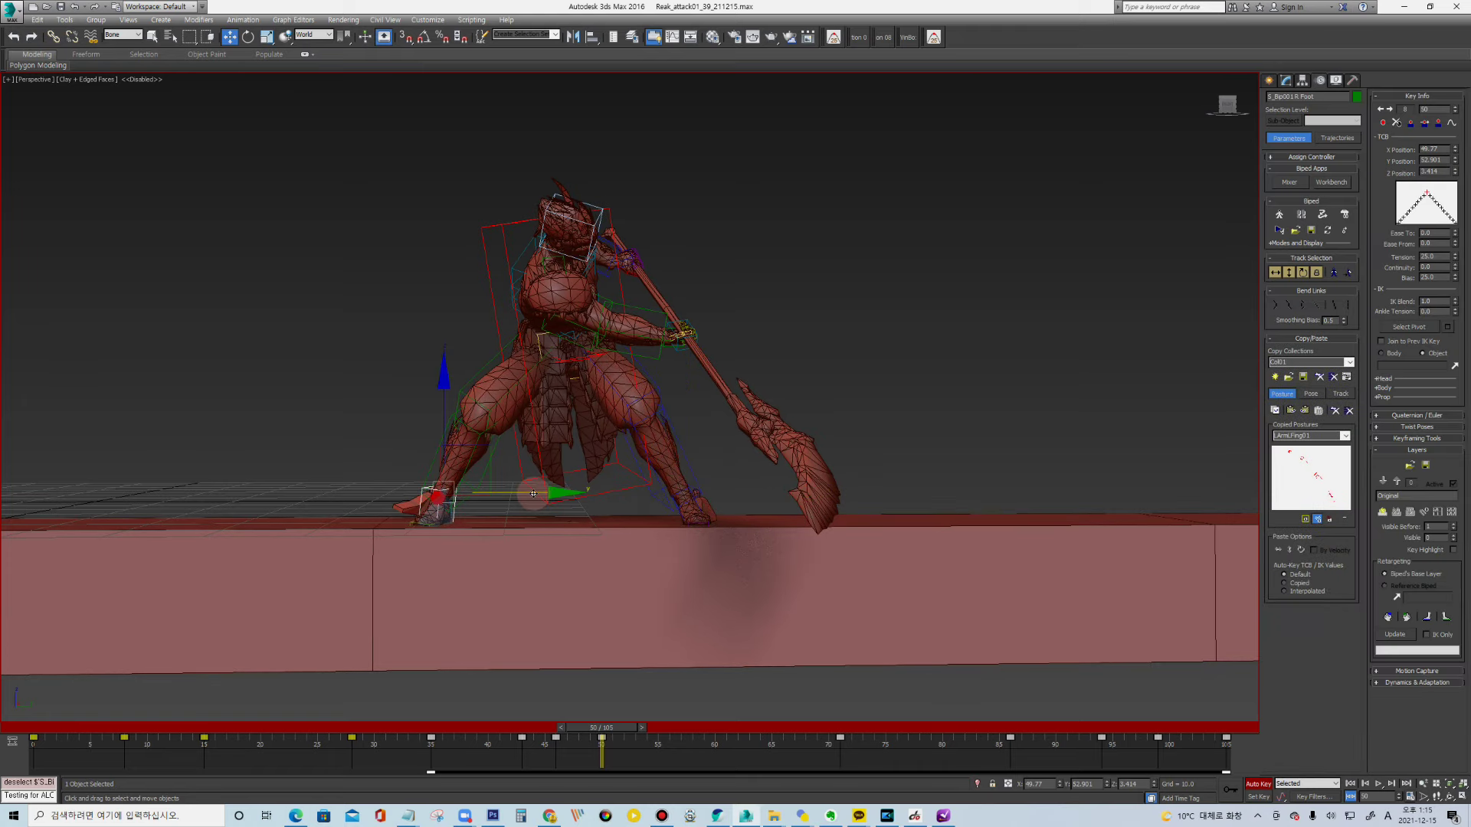
{"action": "left_click_drag", "start_coordinate": [533, 495], "coordinate": [503, 494]}
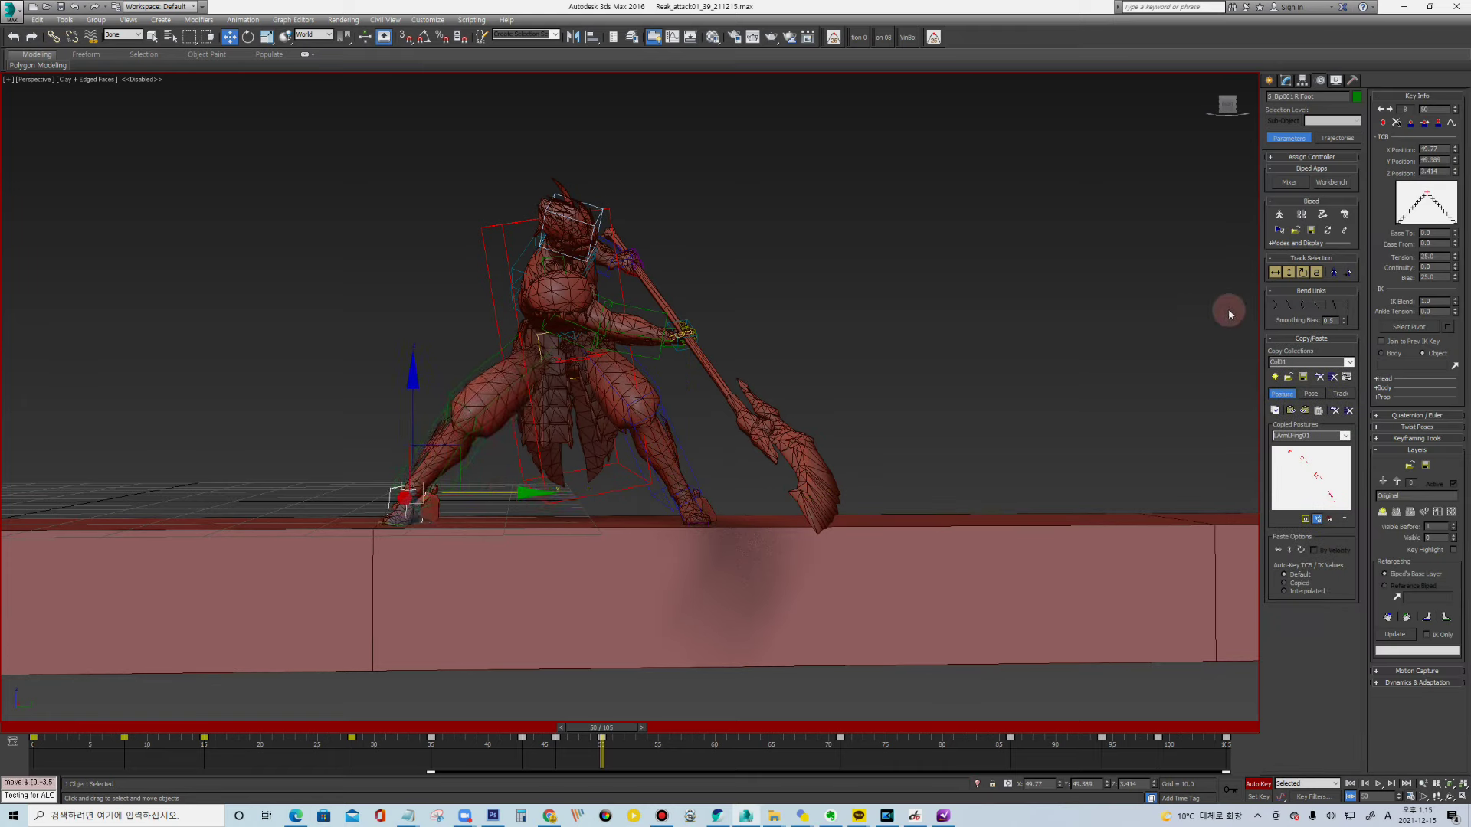
Lower Bip001 COM down and left, then turn the left foot slightly
{"action": "left_click", "coordinate": [1290, 272]}
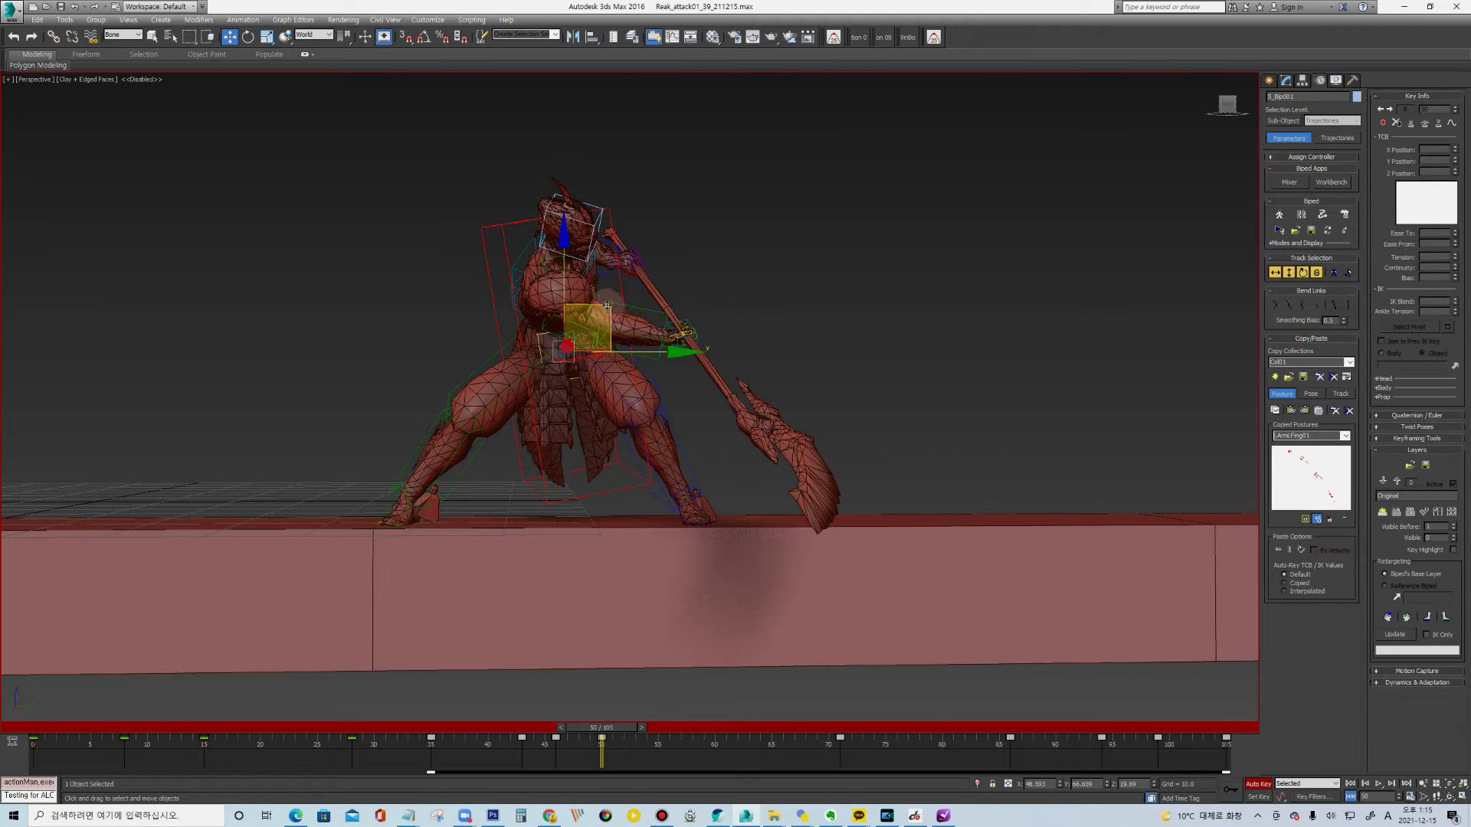
{"action": "left_click_drag", "start_coordinate": [606, 305], "coordinate": [560, 342]}
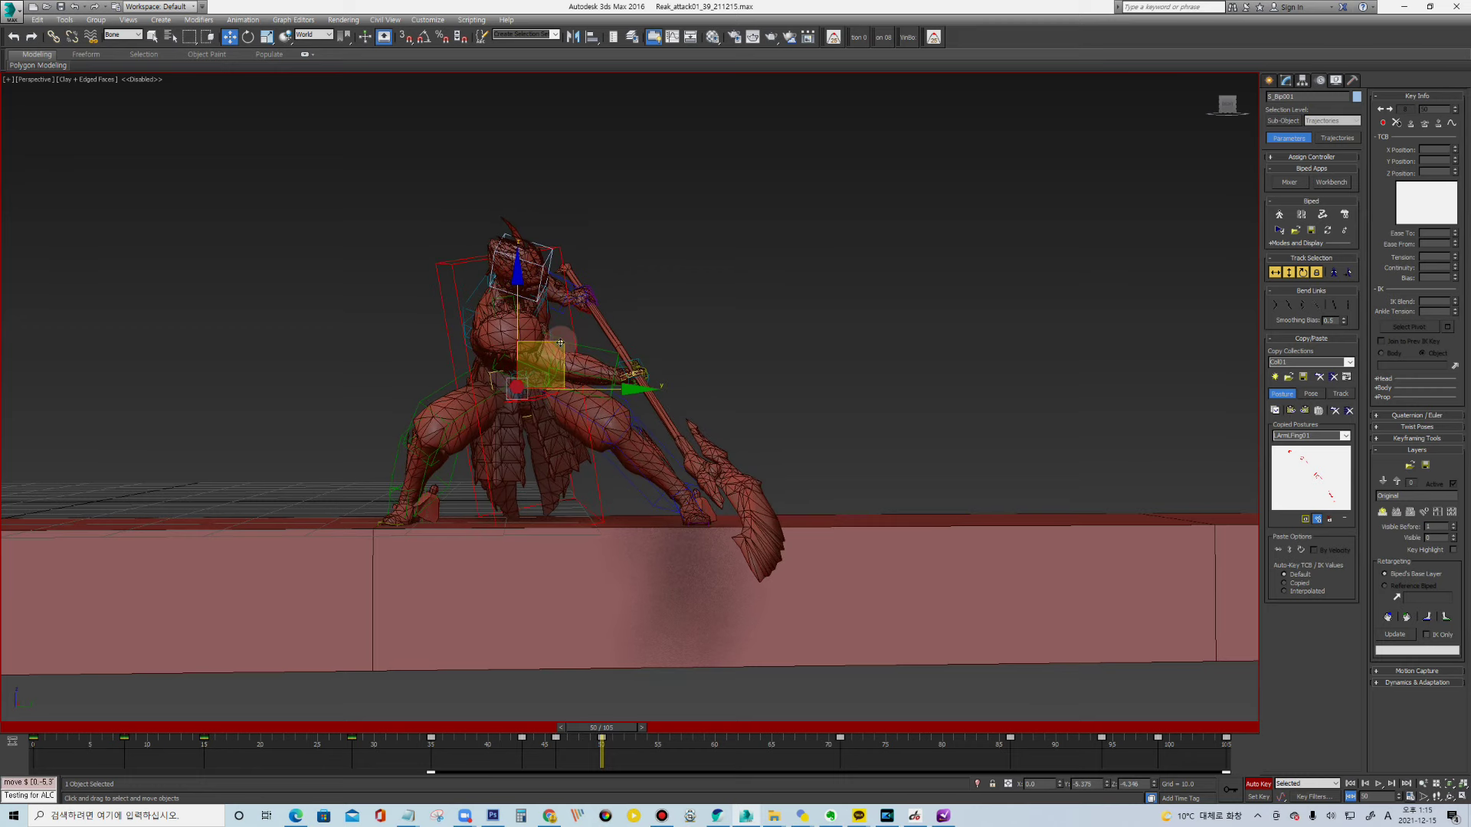
{"action": "left_click", "coordinate": [655, 503]}
{"action": "key", "text": "e"}
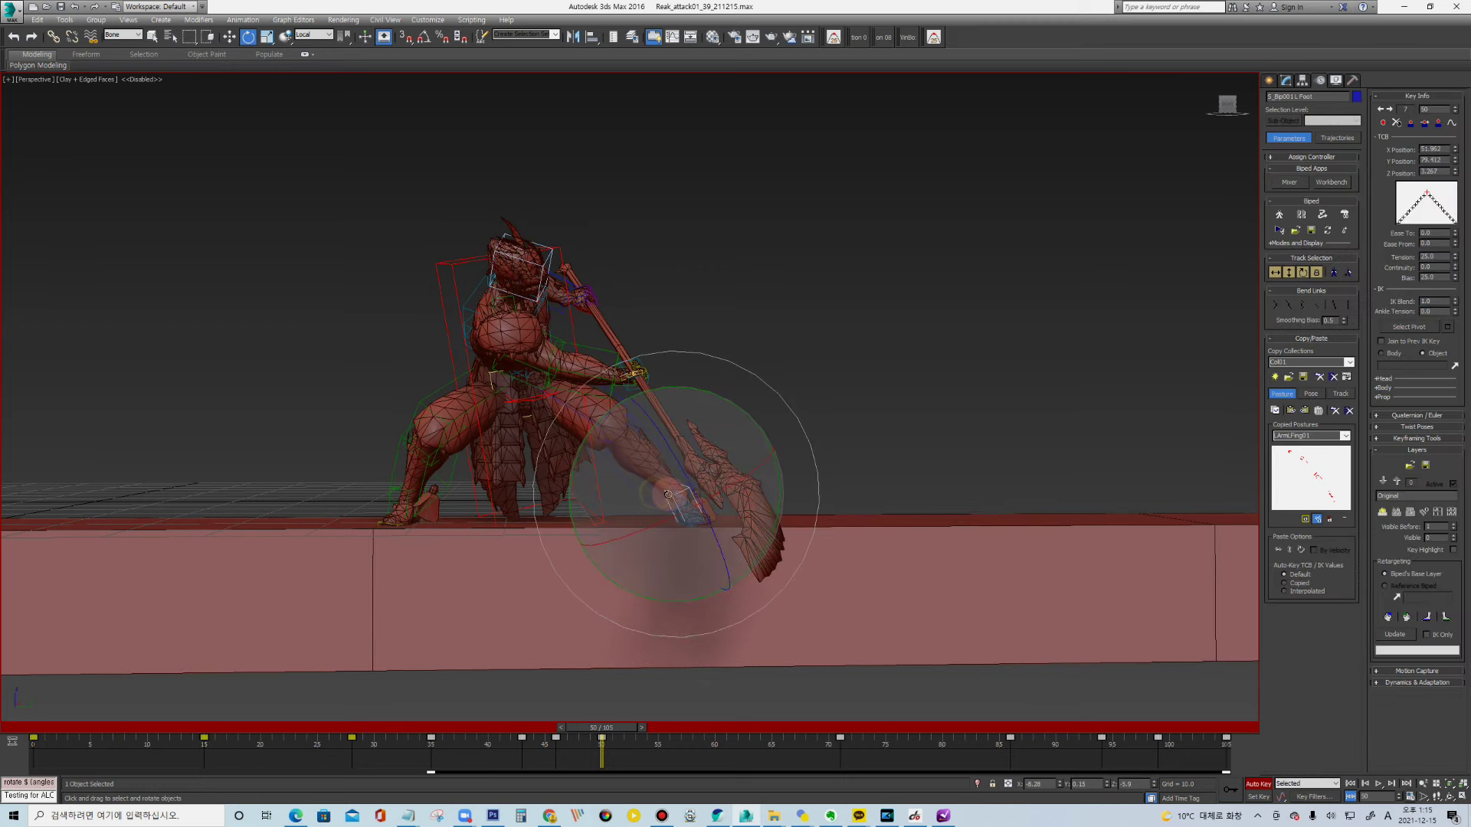
{"action": "left_click_drag", "start_coordinate": [668, 494], "coordinate": [576, 396]}
{"action": "key", "text": "e"}
{"action": "middle_click_drag", "start_coordinate": [753, 360], "coordinate": [735, 341], "text": "alt"}
{"action": "left_click", "coordinate": [643, 349]}
{"action": "middle_click_drag", "start_coordinate": [644, 350], "coordinate": [613, 360], "text": "alt"}
{"action": "scroll", "coordinate": [578, 438], "scroll_direction": "up", "scroll_amount": 5}
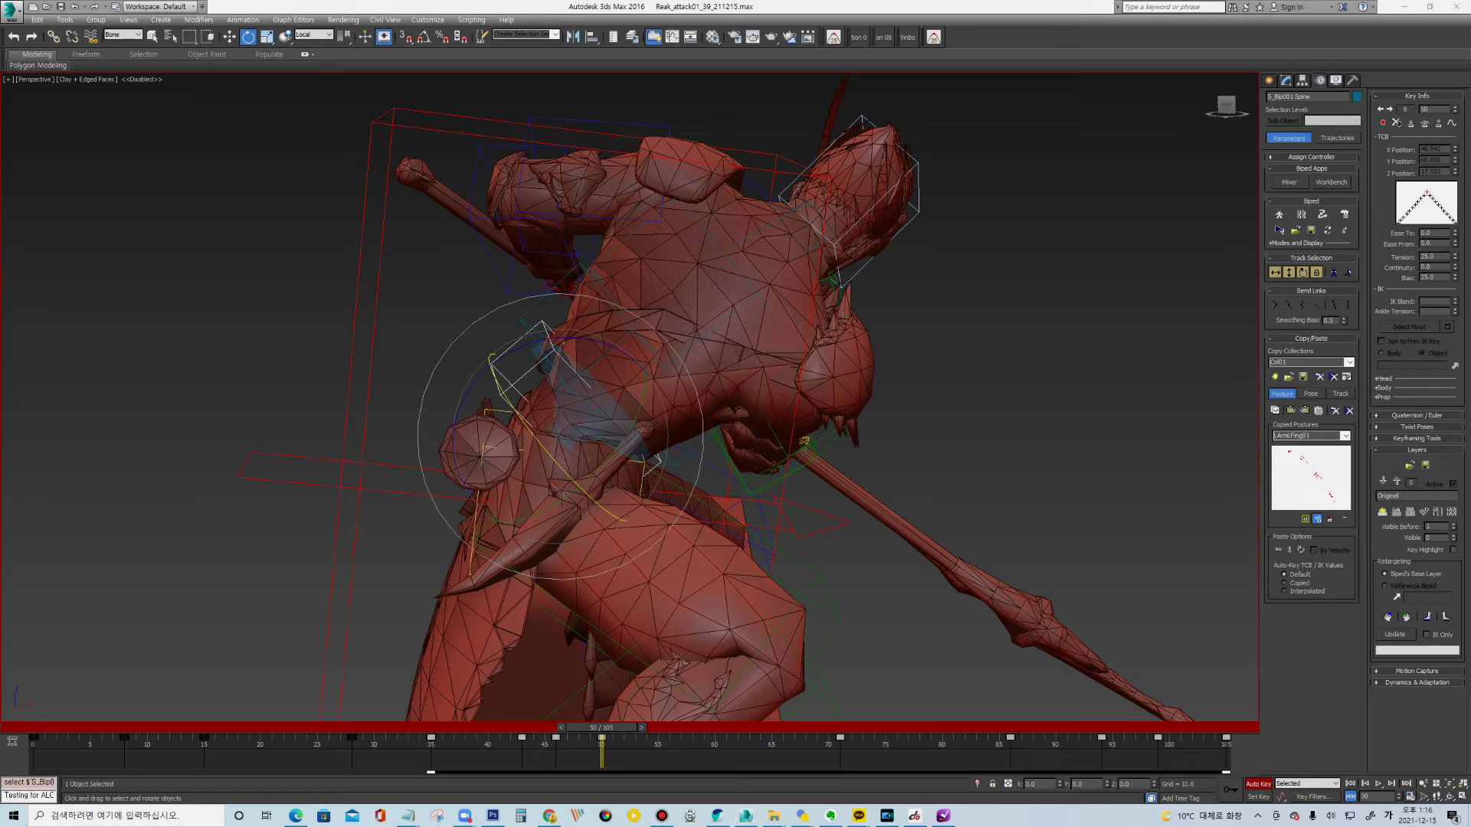
Sketch an arc over the viewport to plan the spine bend, then clear it
{"action": "left_click", "coordinate": [905, 91]}
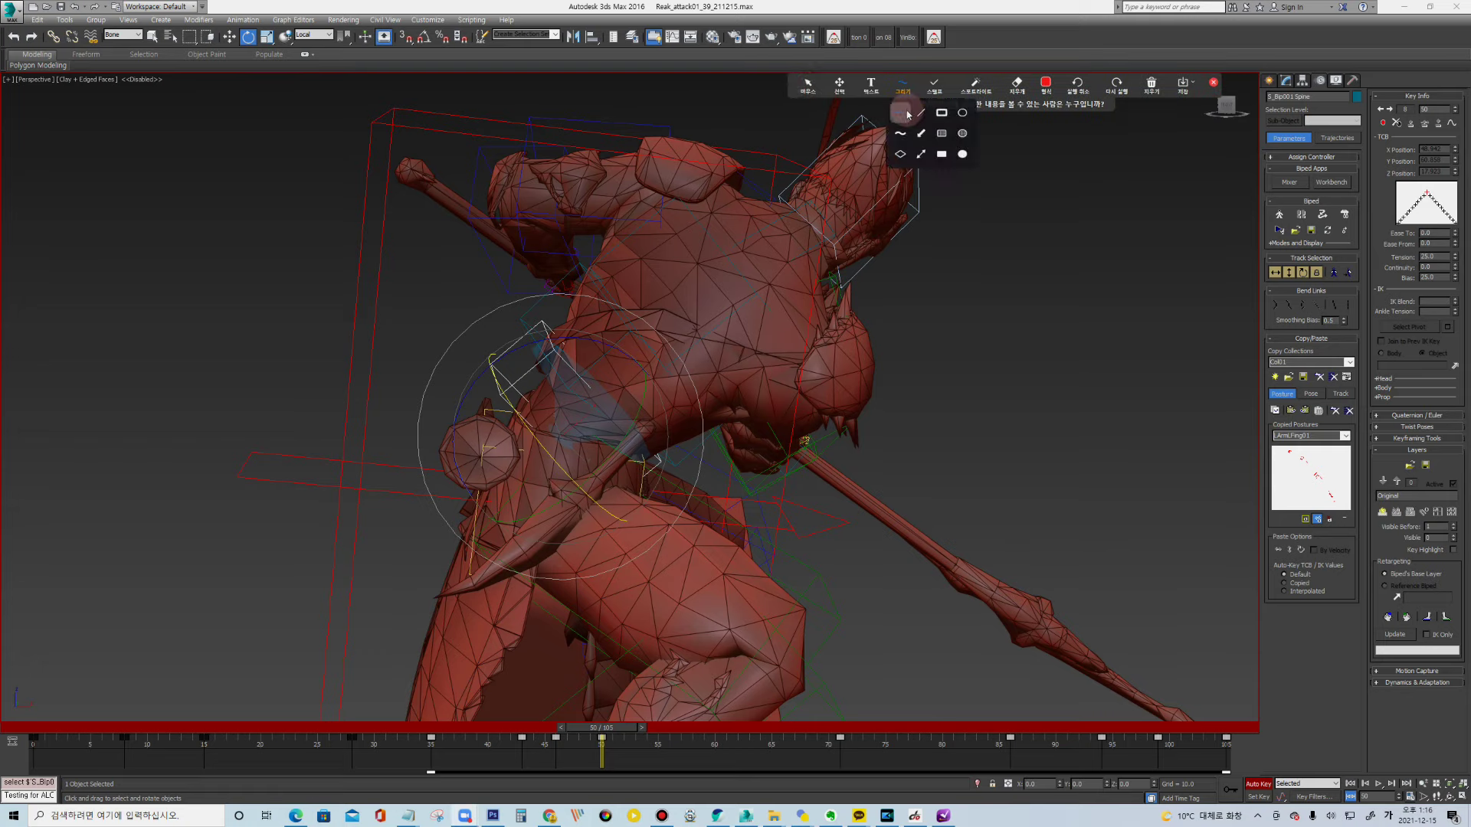
{"action": "left_click", "coordinate": [904, 113]}
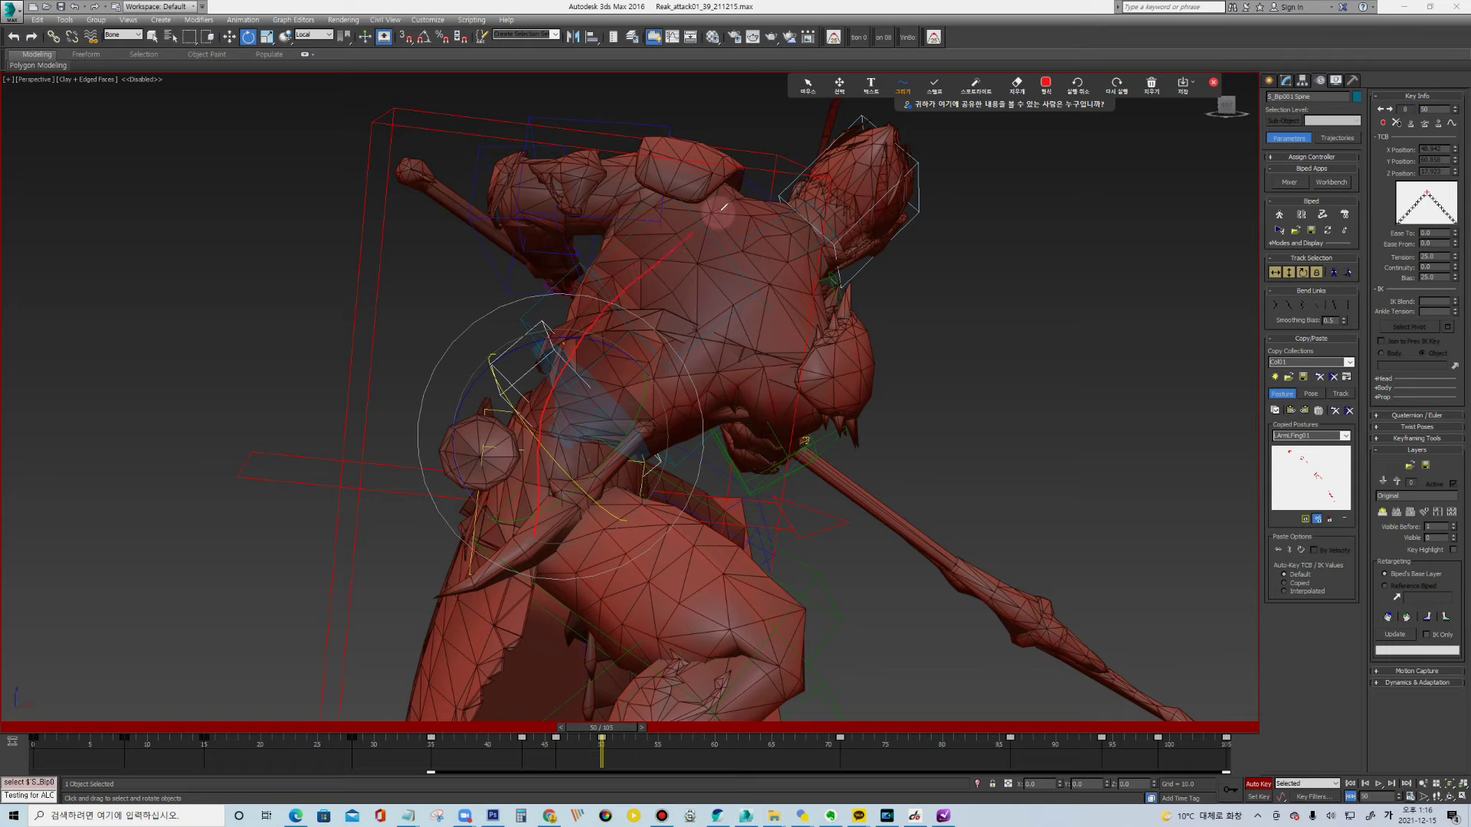
{"action": "left_click_drag", "start_coordinate": [740, 204], "coordinate": [552, 469]}
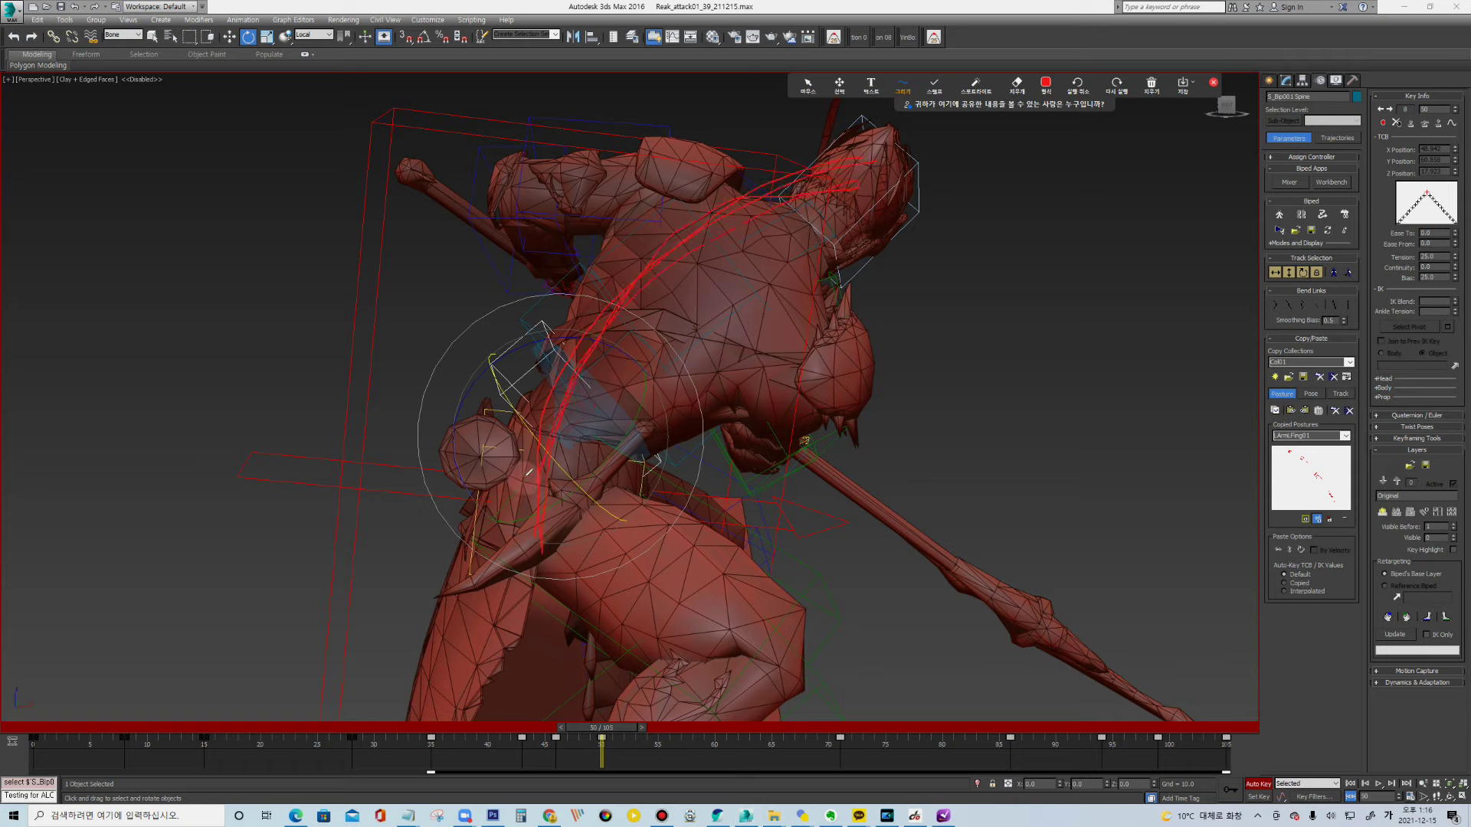
{"action": "left_click", "coordinate": [1151, 85]}
{"action": "left_click", "coordinate": [1155, 116]}
{"action": "left_click", "coordinate": [807, 84]}
Rotate both spine links to tilt the upper body forward, then frame the character
{"action": "left_click_drag", "start_coordinate": [567, 339], "coordinate": [506, 293]}
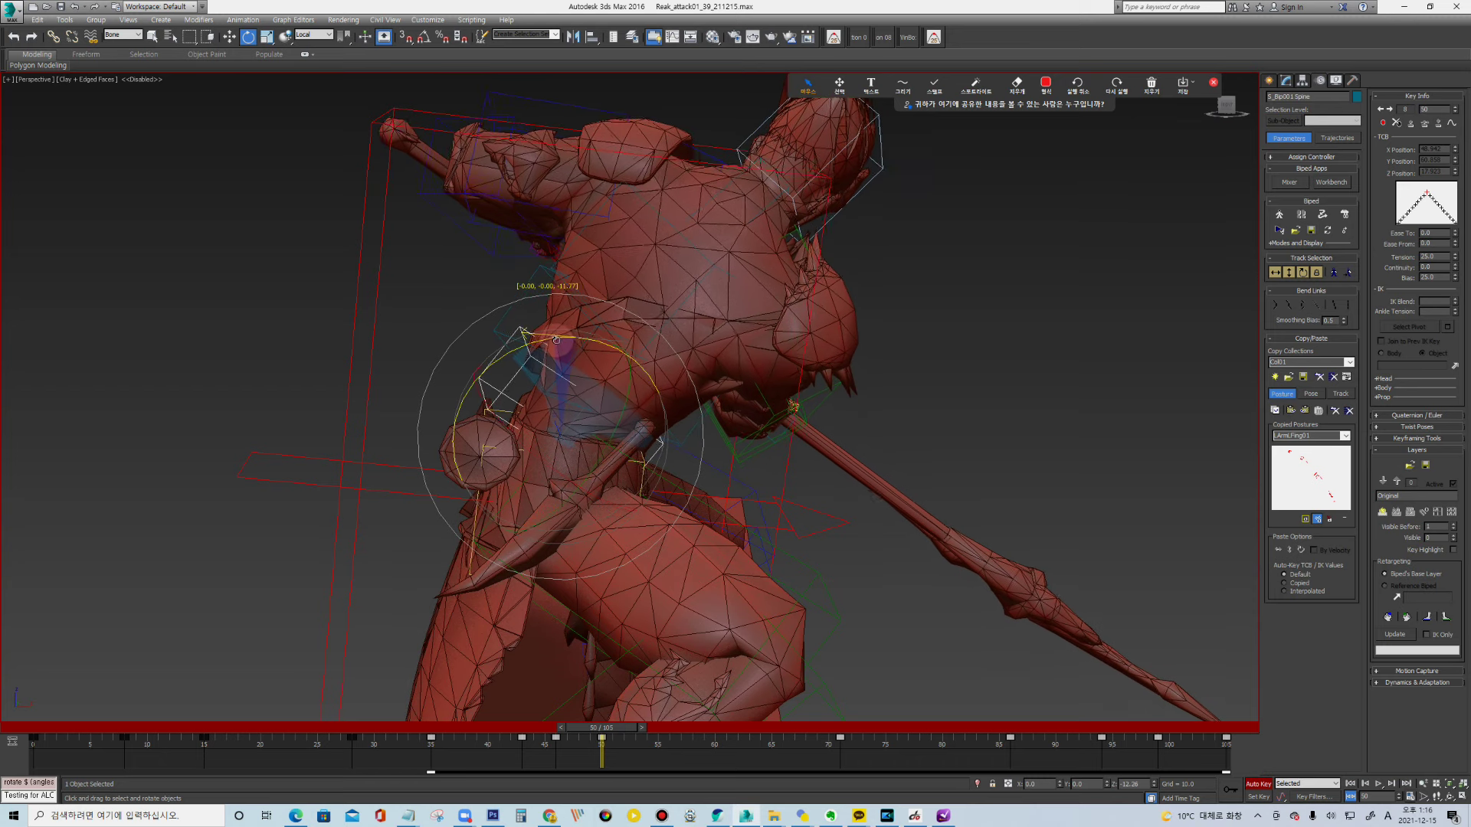
{"action": "left_click", "coordinate": [536, 338], "text": "ctrl"}
{"action": "left_click_drag", "start_coordinate": [536, 339], "coordinate": [789, 205]}
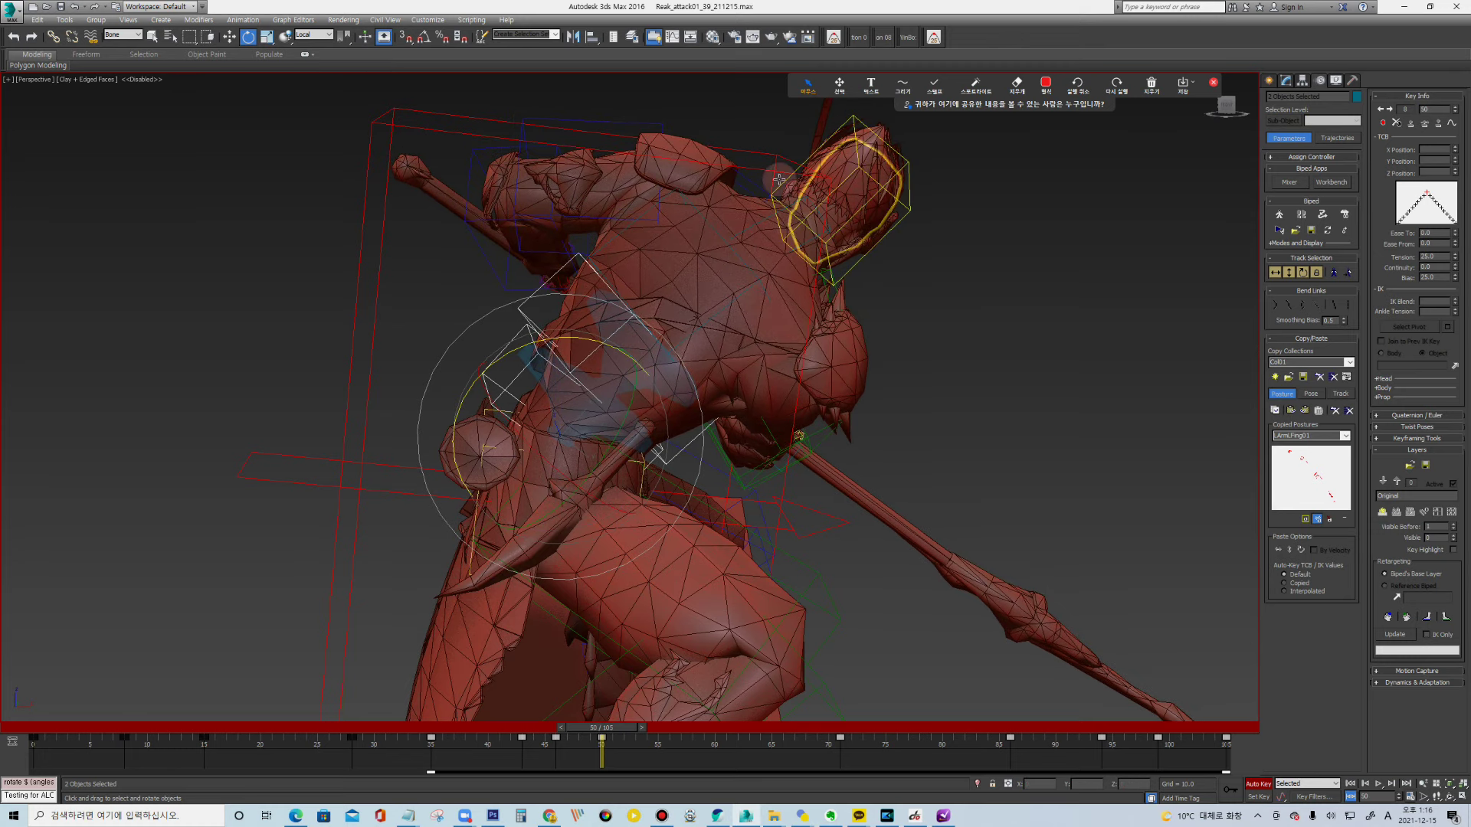
{"action": "key", "text": "z"}
{"action": "mouse_move", "coordinate": [800, 334]}
{"action": "middle_mouse_down", "text": "alt"}
{"action": "mouse_move", "coordinate": [748, 331]}
{"action": "mouse_move", "coordinate": [567, 253]}
{"action": "middle_mouse_up", "text": "alt"}
Tilt the head slightly and rotate the right forearm to adjust the polearm
{"action": "left_click", "coordinate": [536, 249]}
{"action": "left_click_drag", "start_coordinate": [544, 377], "coordinate": [560, 370]}
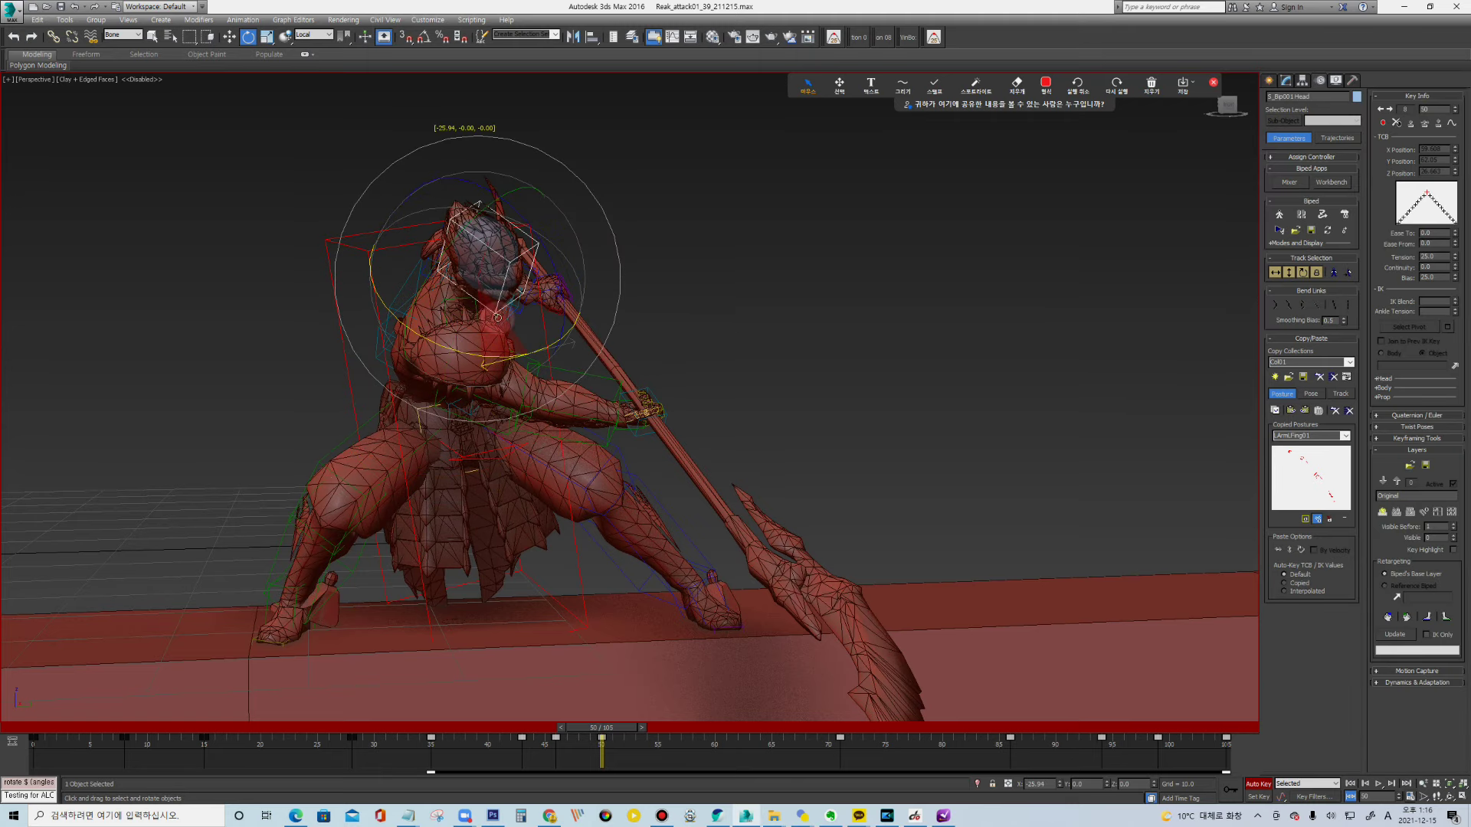
{"action": "left_click", "coordinate": [560, 370]}
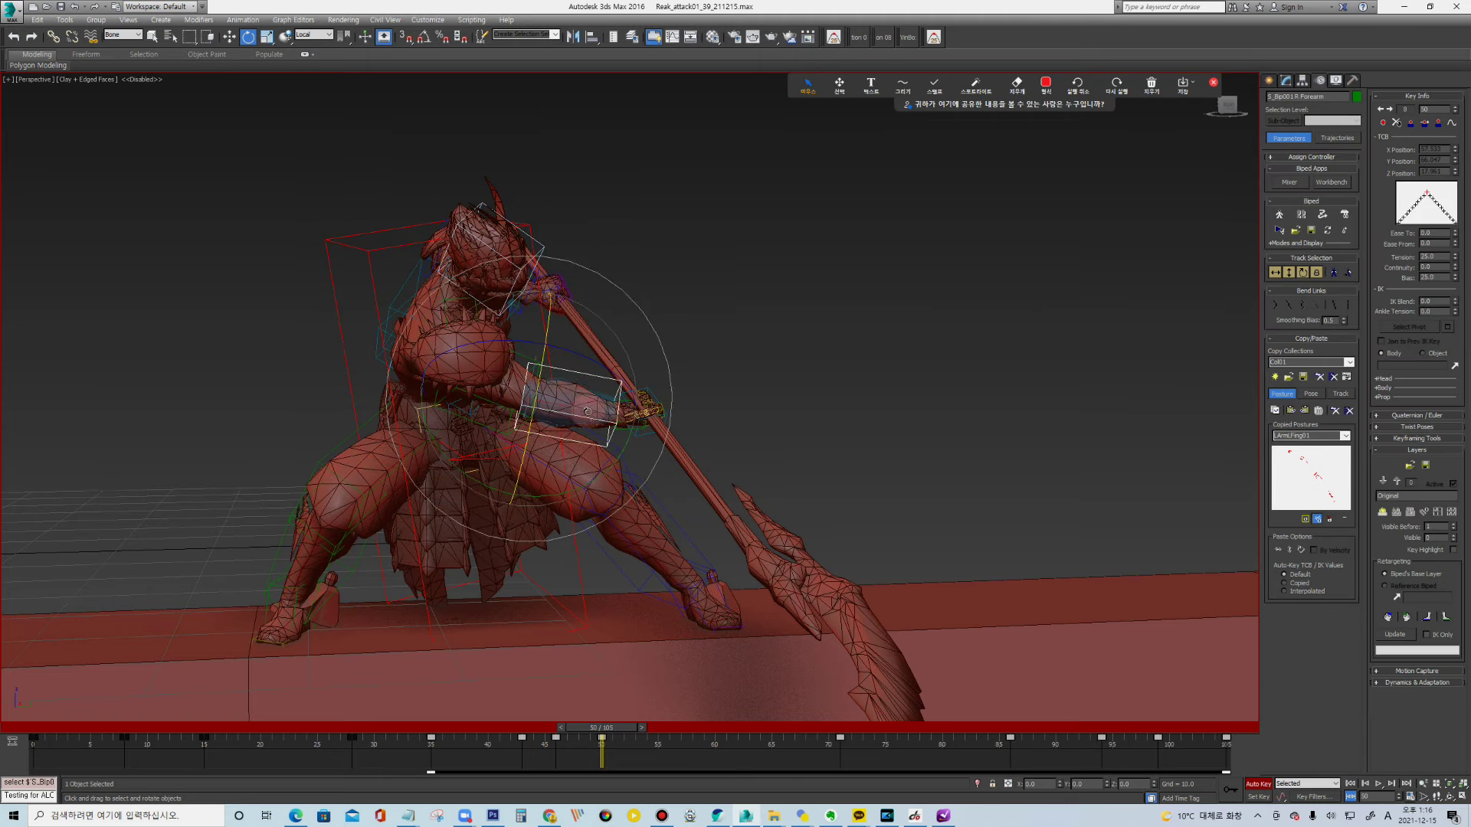
{"action": "left_click_drag", "start_coordinate": [586, 412], "coordinate": [597, 380]}
{"action": "key", "text": "Page_Down"}
{"action": "key", "text": "Page_Up"}
{"action": "left_click_drag", "start_coordinate": [556, 328], "coordinate": [613, 343]}
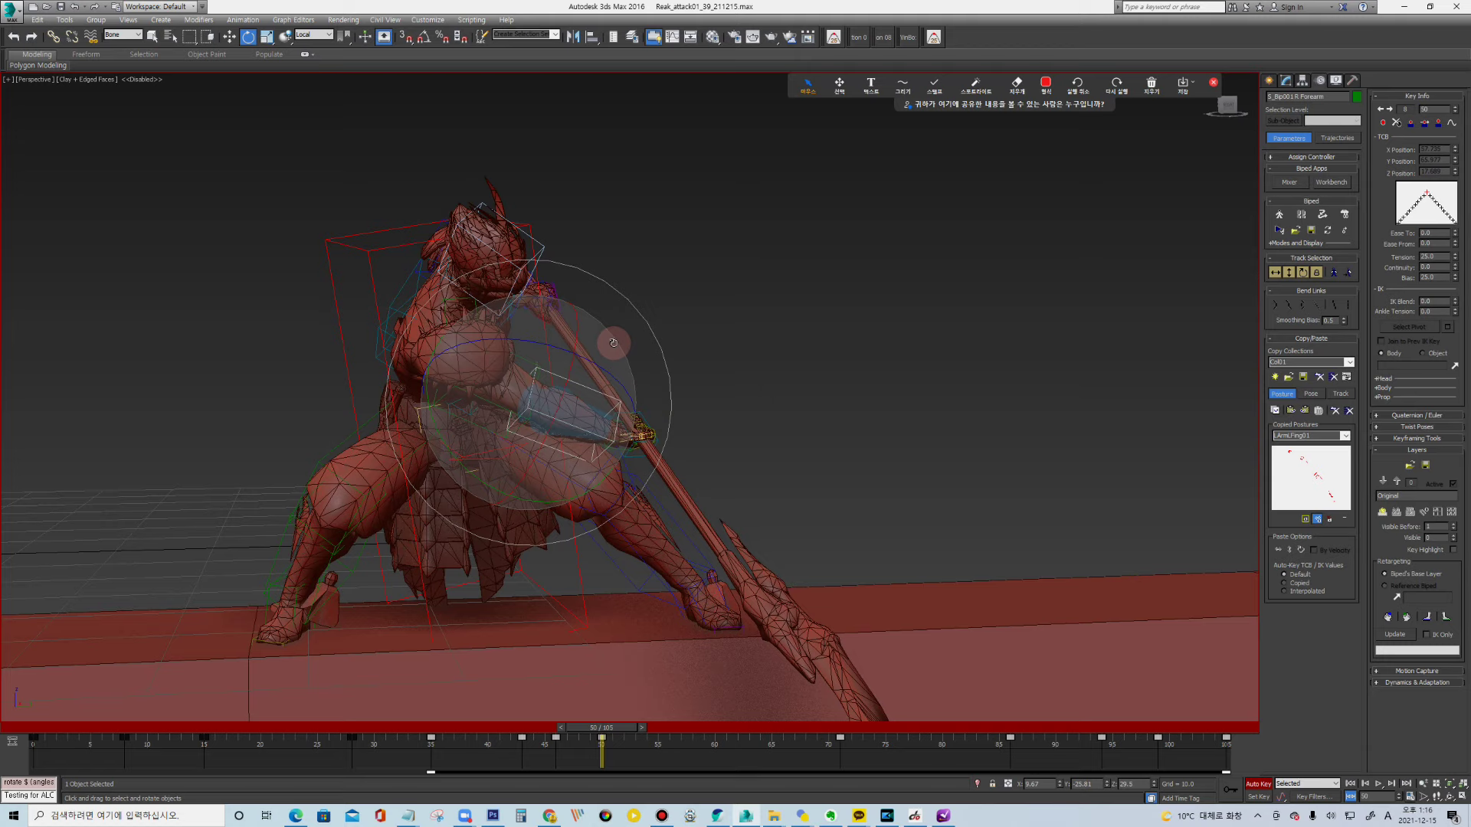
{"action": "left_click_drag", "start_coordinate": [613, 342], "coordinate": [498, 423]}
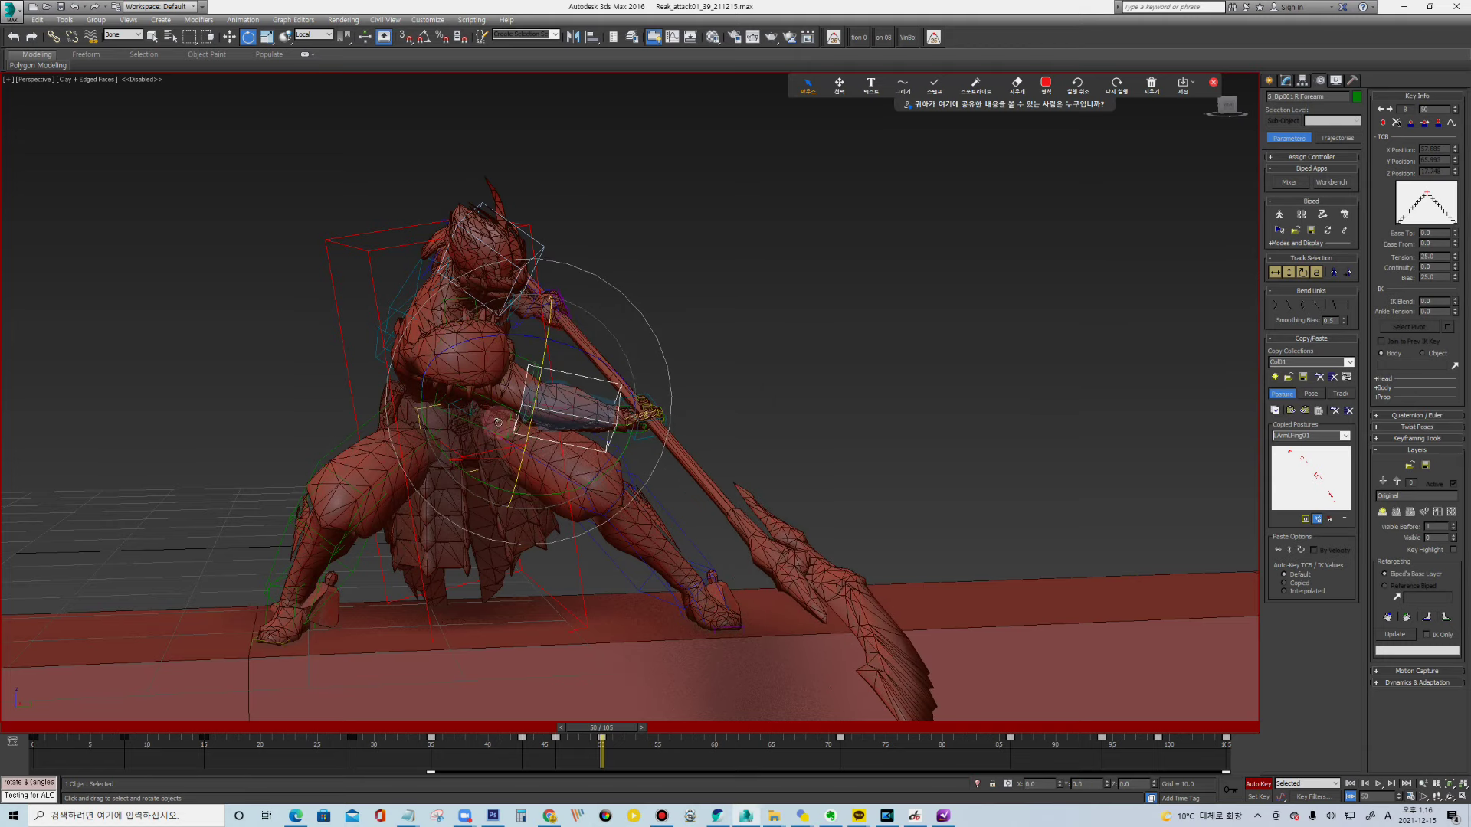
Rotate the right clavicle and upper arm so the polearm points forward, almost level
{"action": "key", "text": "Page_Up"}
{"action": "key", "text": "Page_Up"}
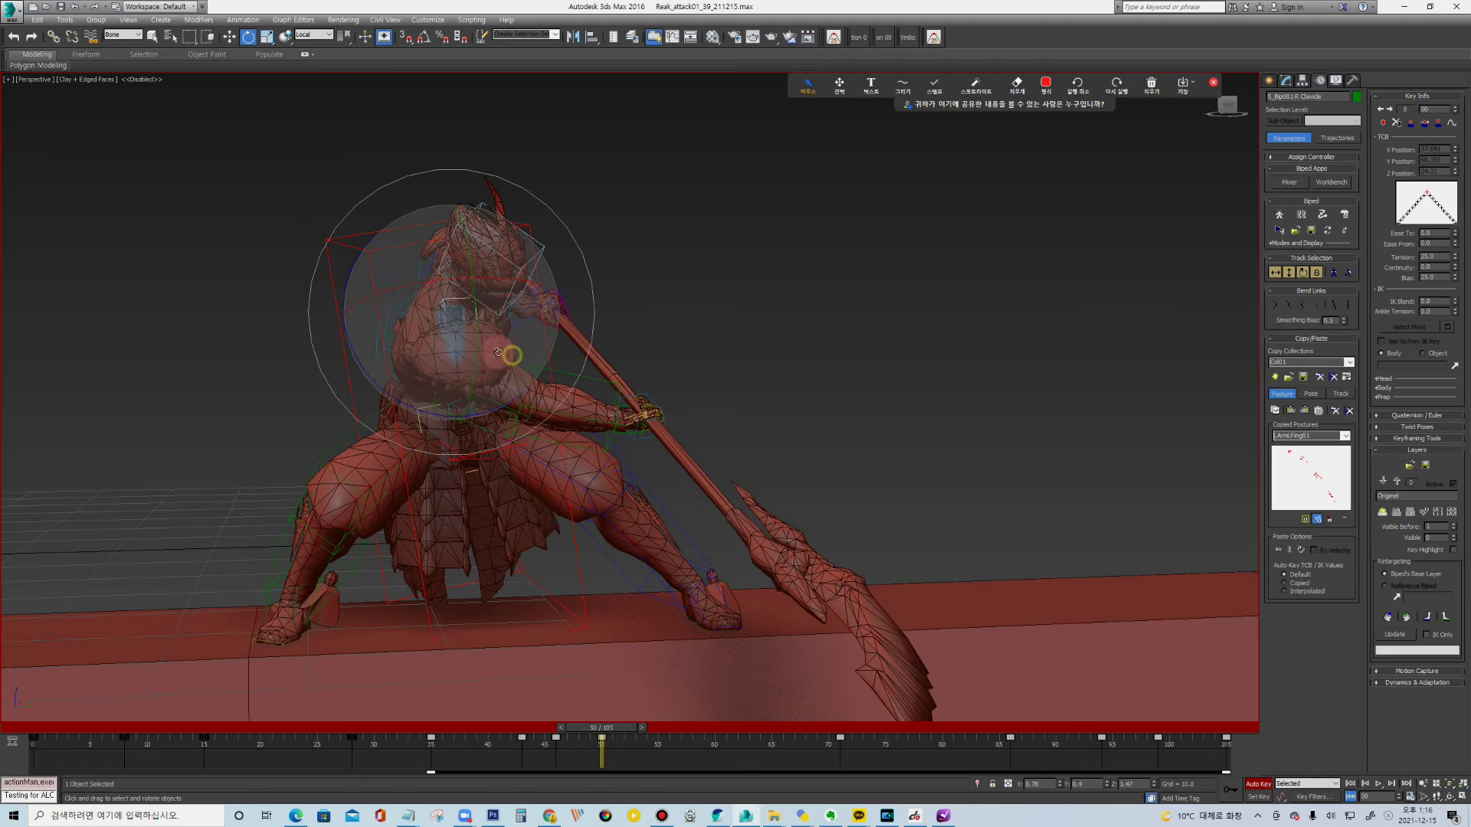
{"action": "mouse_move", "coordinate": [516, 364]}
{"action": "left_mouse_down"}
{"action": "mouse_move", "coordinate": [546, 314]}
{"action": "mouse_move", "coordinate": [584, 332]}
{"action": "mouse_move", "coordinate": [530, 356]}
{"action": "mouse_move", "coordinate": [489, 453]}
{"action": "left_mouse_up"}
{"action": "key", "text": "Page_Down"}
{"action": "key", "text": "Page_Up"}
{"action": "key", "text": "Page_Down"}
{"action": "left_click_drag", "start_coordinate": [488, 454], "coordinate": [525, 443]}
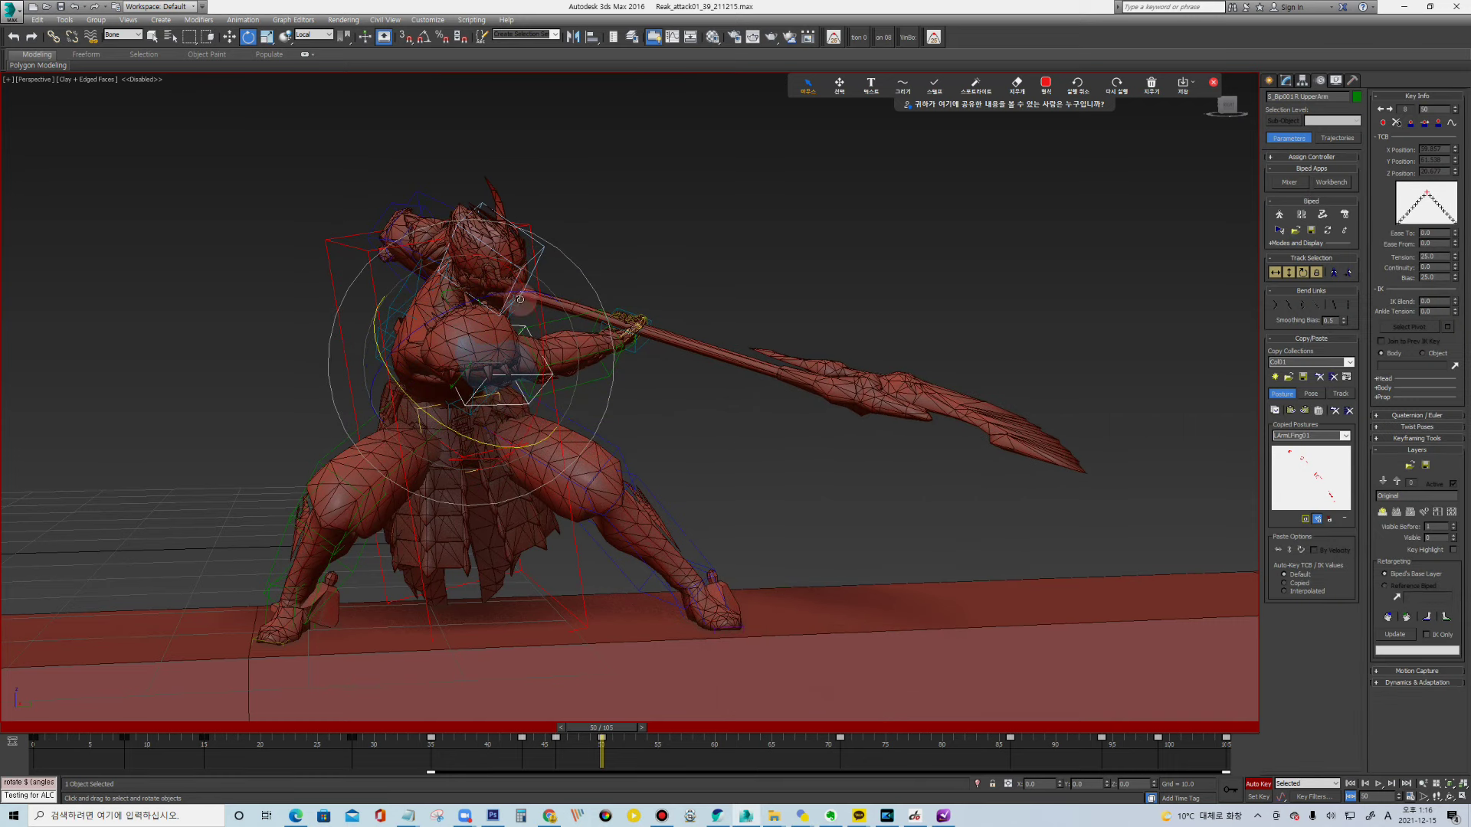
{"action": "left_click_drag", "start_coordinate": [525, 442], "coordinate": [498, 327]}
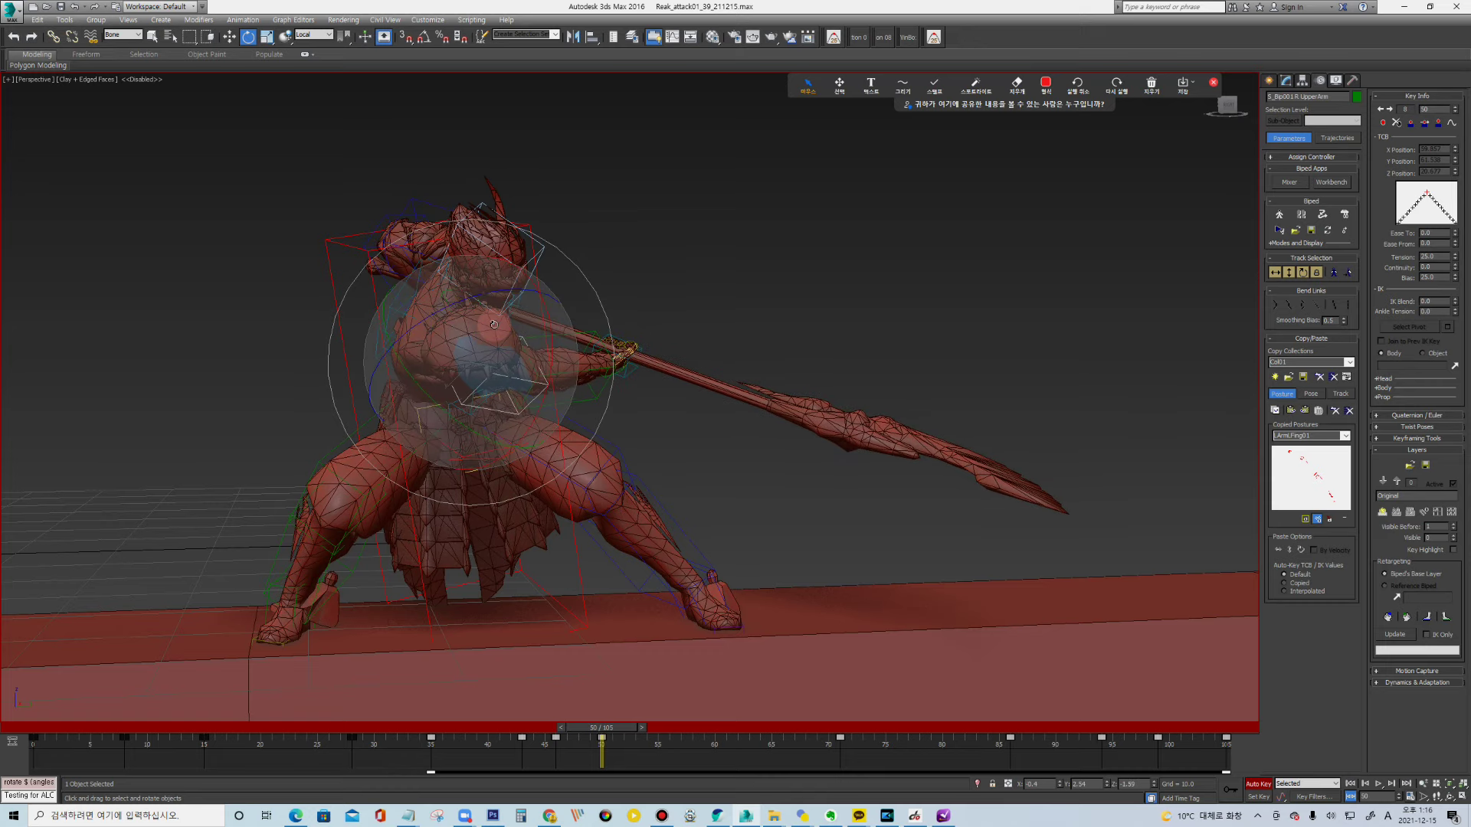
{"action": "mouse_move", "coordinate": [755, 339]}
{"action": "middle_mouse_down", "text": "alt"}
{"action": "mouse_move", "coordinate": [702, 342]}
{"action": "mouse_move", "coordinate": [640, 266]}
{"action": "middle_mouse_up", "text": "alt"}
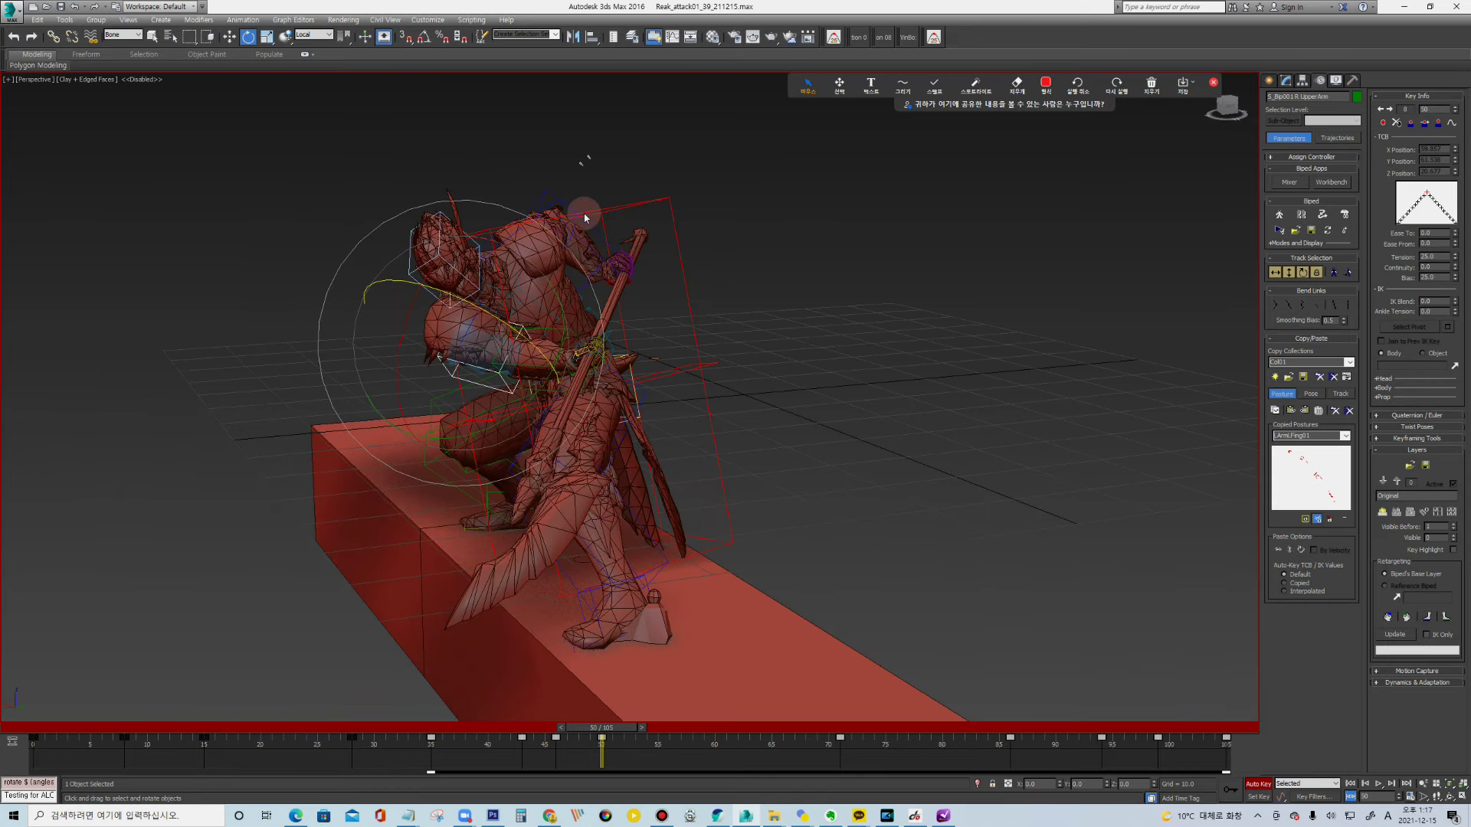
Rotate the left hand and nudge it down and forward in Local coordinates
{"action": "left_click", "coordinate": [641, 296]}
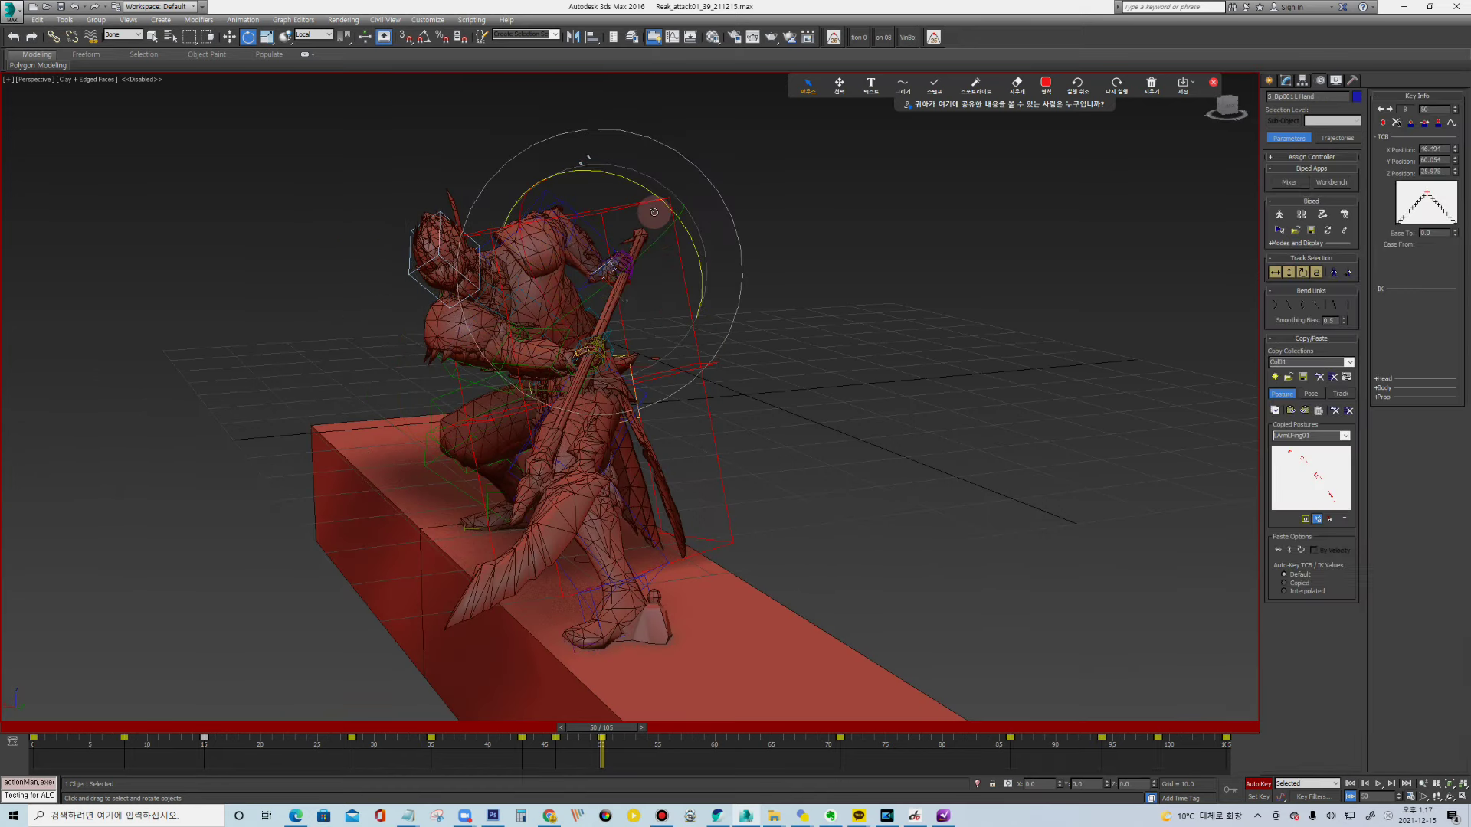
{"action": "left_click_drag", "start_coordinate": [626, 178], "coordinate": [652, 229]}
{"action": "key", "text": "w"}
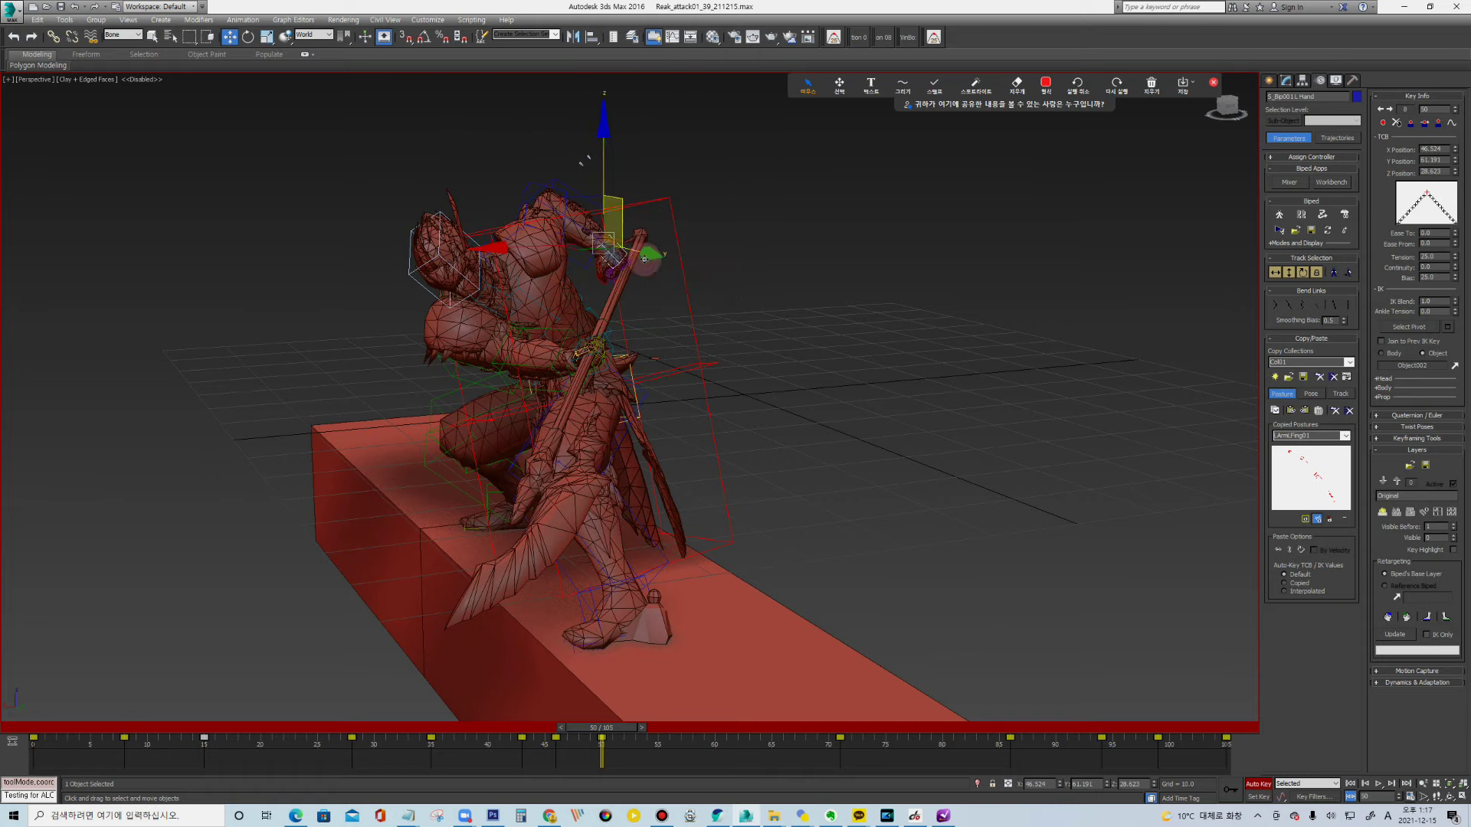
{"action": "right_click", "coordinate": [615, 254]}
{"action": "left_click", "coordinate": [643, 310]}
{"action": "left_click_drag", "start_coordinate": [653, 297], "coordinate": [665, 307]}
Turn the neck about 23 degrees and rotate the head to a new angle
{"action": "left_click", "coordinate": [477, 242]}
{"action": "key", "text": "e"}
{"action": "middle_click_drag", "start_coordinate": [583, 307], "coordinate": [653, 305], "text": "alt"}
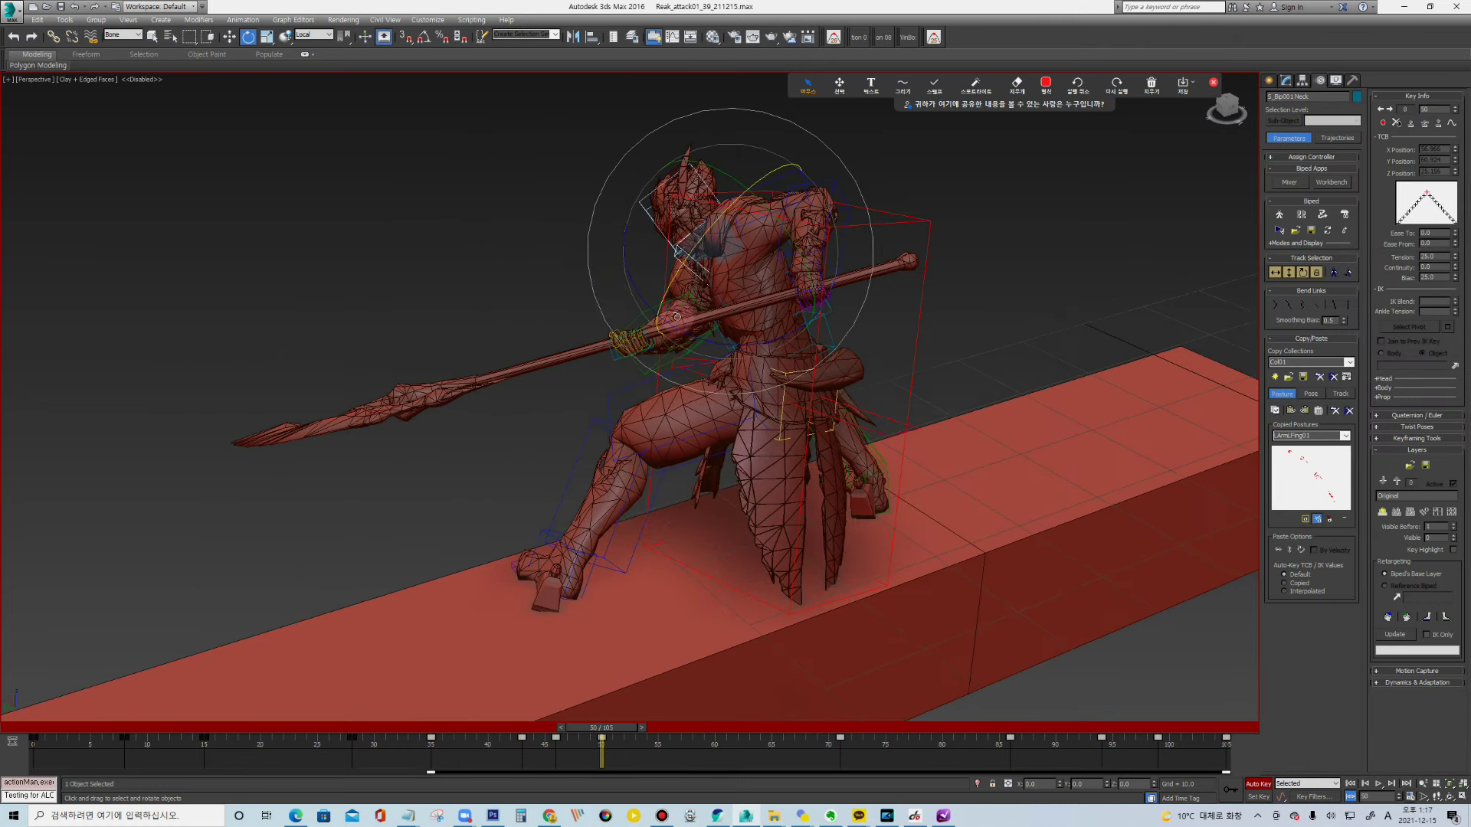
{"action": "left_click_drag", "start_coordinate": [716, 340], "coordinate": [736, 337]}
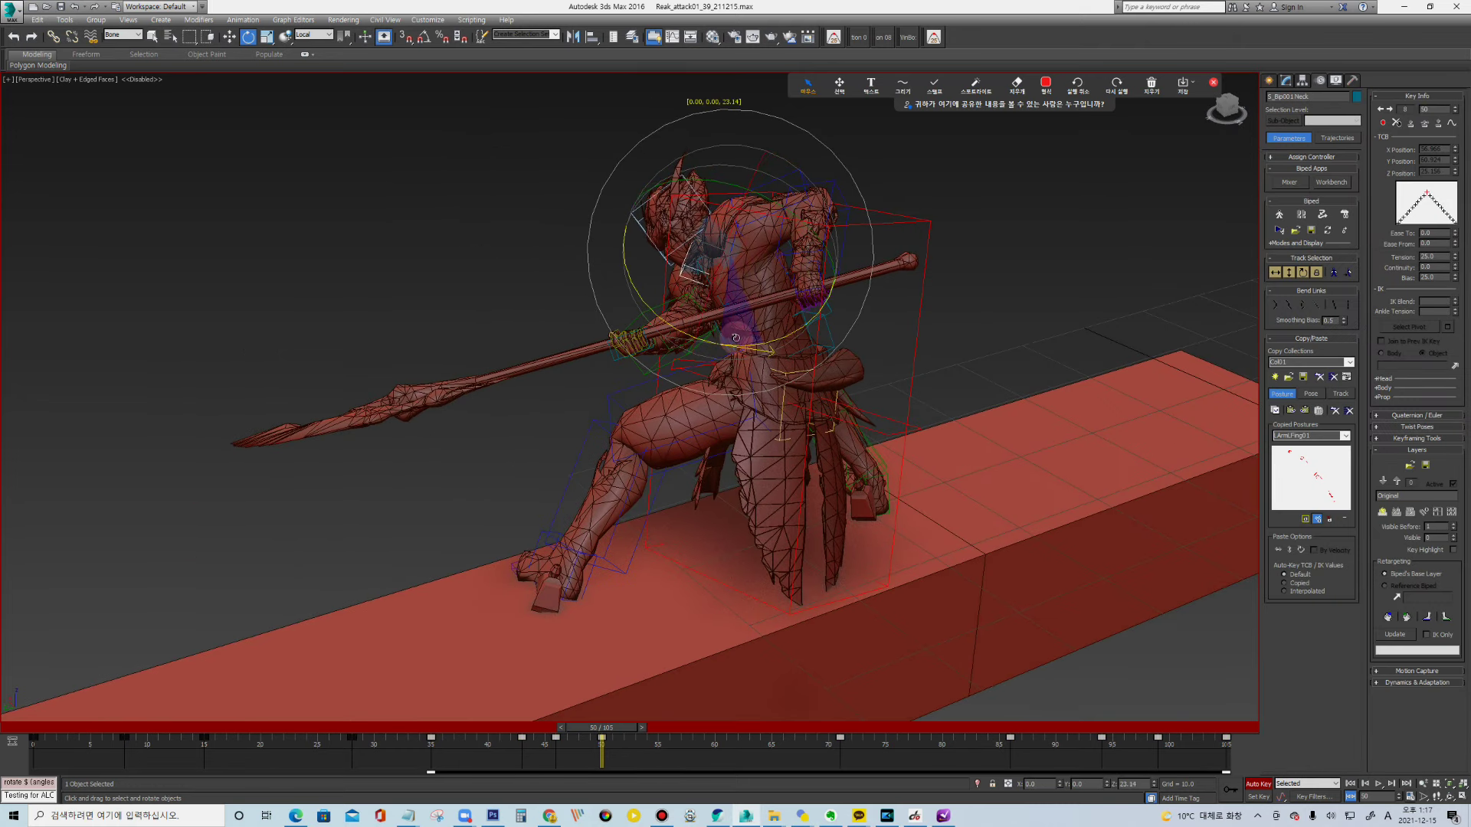
{"action": "left_click", "coordinate": [637, 223]}
{"action": "mouse_move", "coordinate": [637, 223]}
{"action": "middle_mouse_down", "text": "alt"}
{"action": "mouse_move", "coordinate": [798, 187]}
{"action": "mouse_move", "coordinate": [482, 371]}
{"action": "middle_mouse_up", "text": "alt"}
{"action": "left_click_drag", "start_coordinate": [469, 371], "coordinate": [460, 360]}
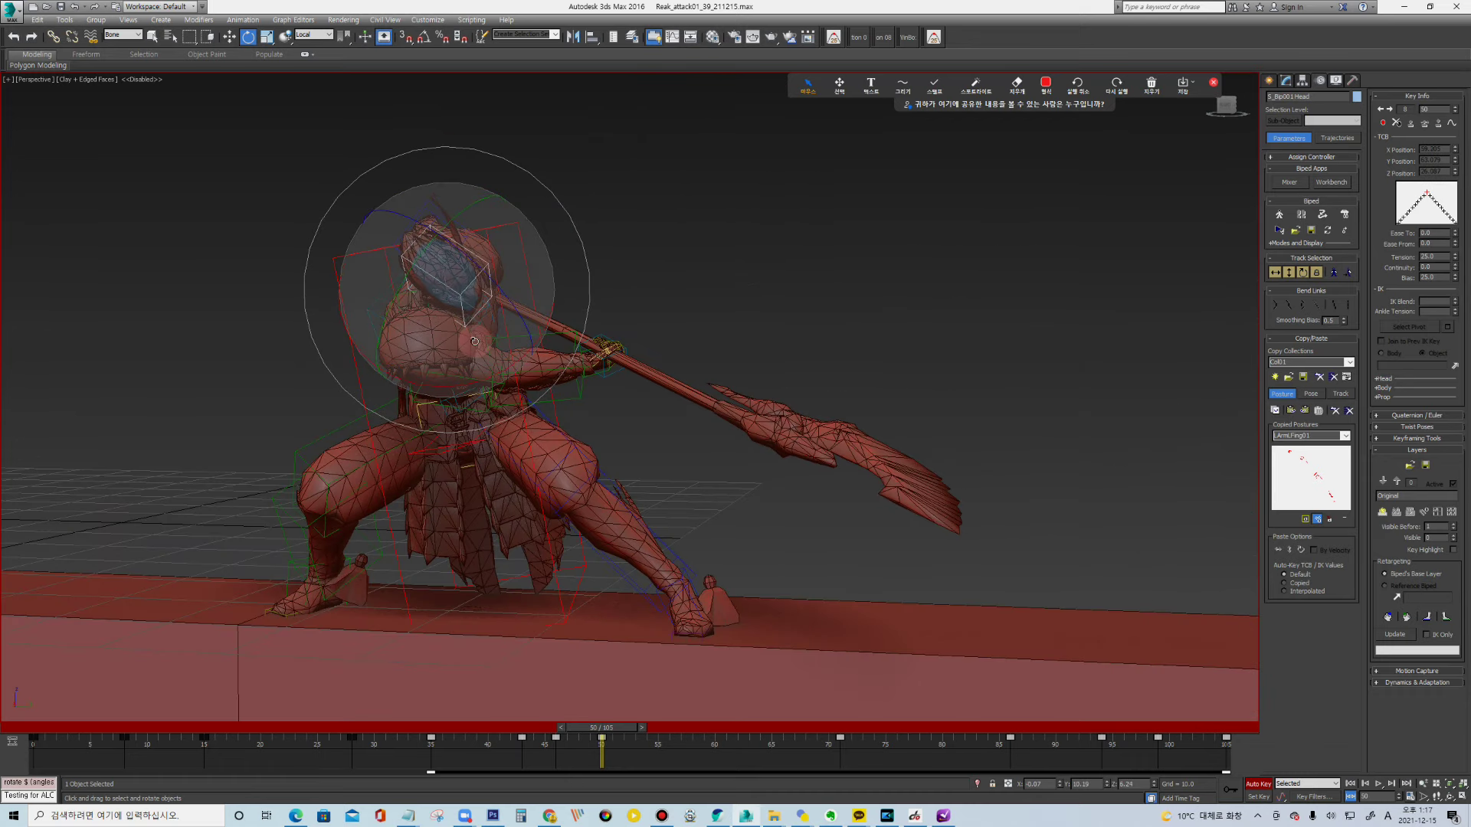
{"action": "middle_click_drag", "start_coordinate": [661, 305], "coordinate": [669, 295], "text": "alt"}
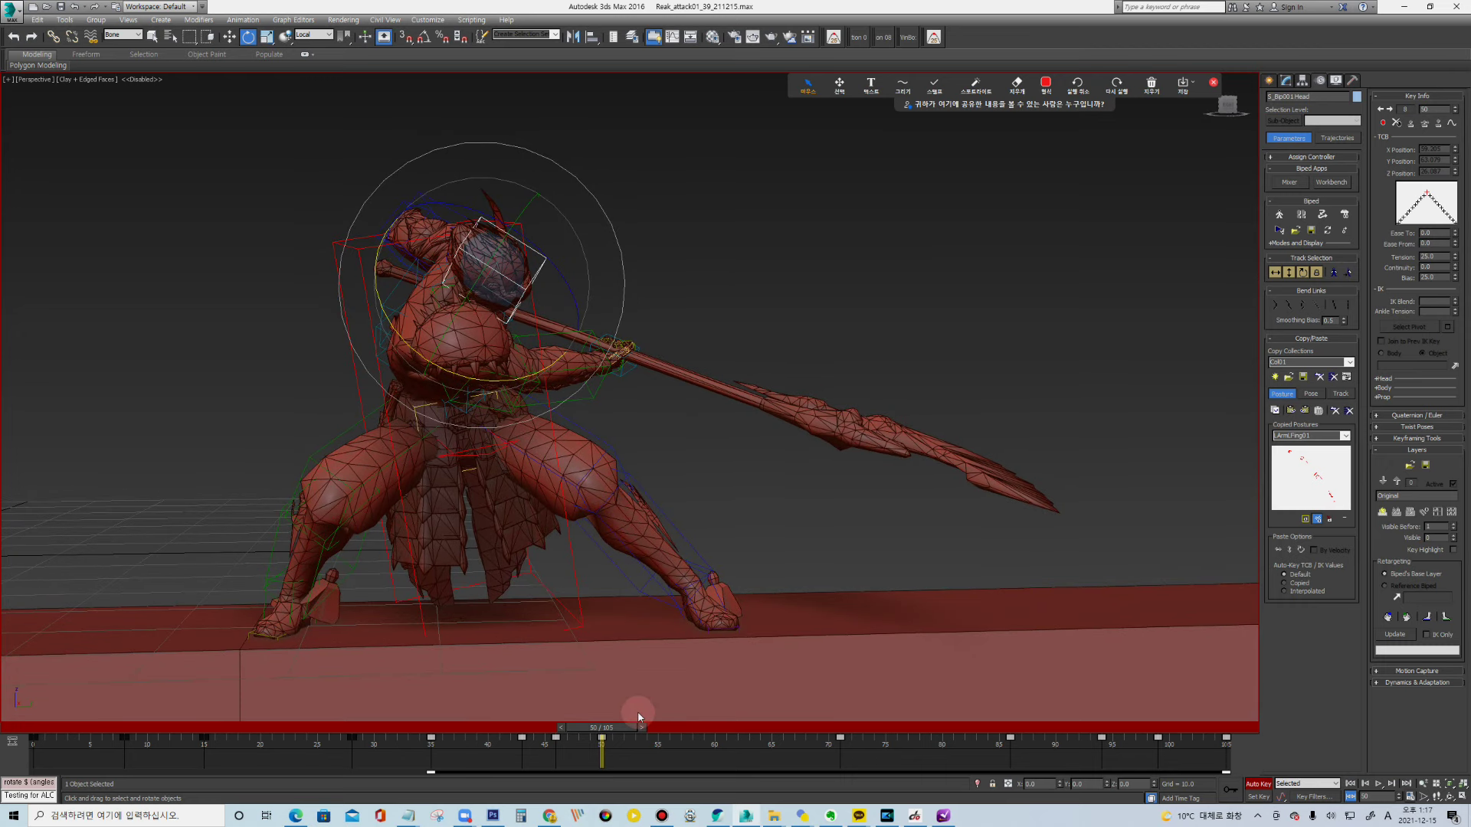
Compare the frame-50 pose with the frame-71 key, then pick a saved bone set
{"action": "key", "text": "period"}
{"action": "key", "text": "period"}
{"action": "key", "text": "period"}
{"action": "key", "text": "comma"}
{"action": "key", "text": "period"}
{"action": "key", "text": "comma"}
{"action": "key", "text": "q"}
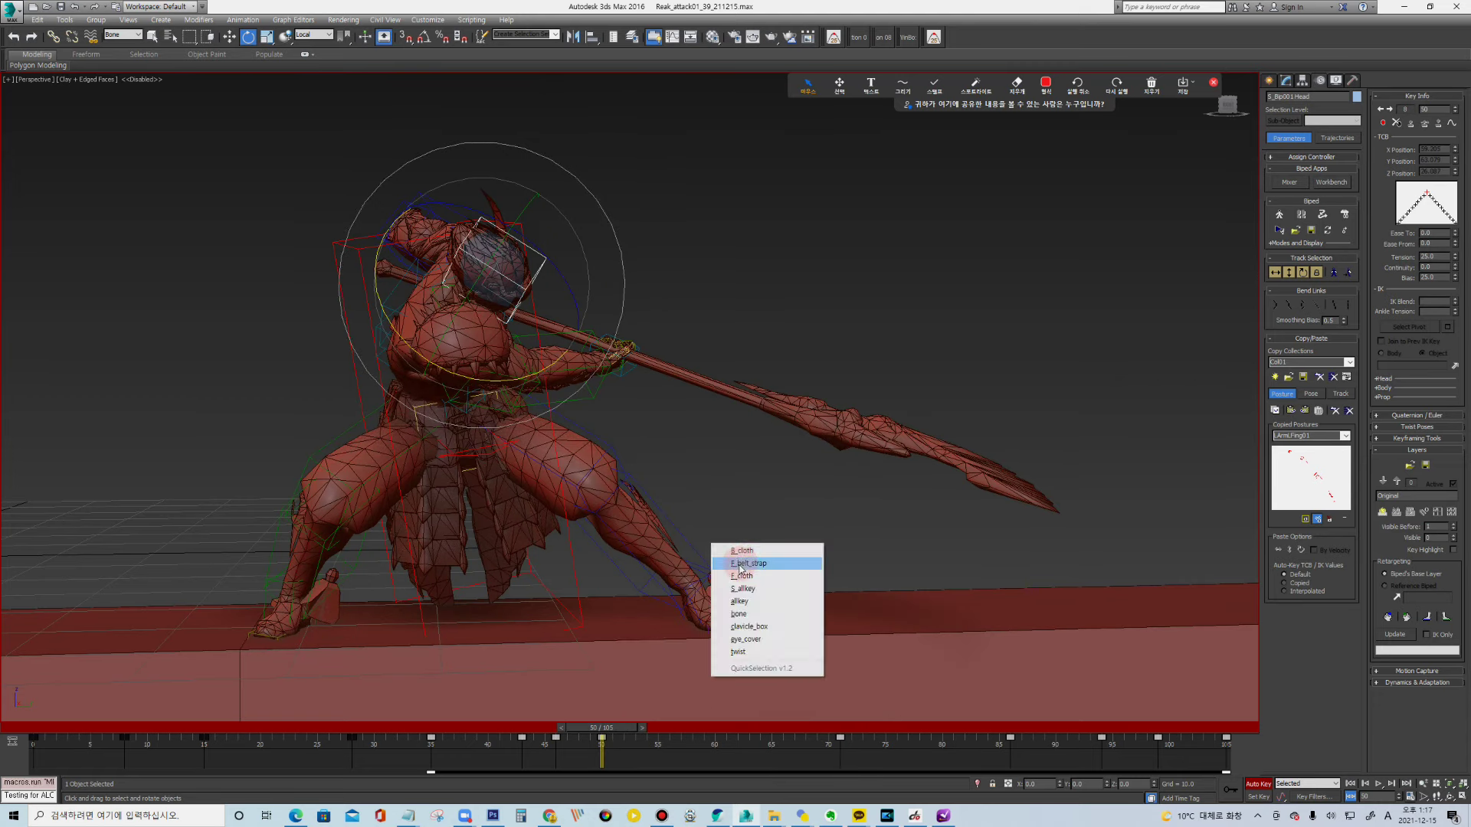
{"action": "left_click", "coordinate": [745, 589]}
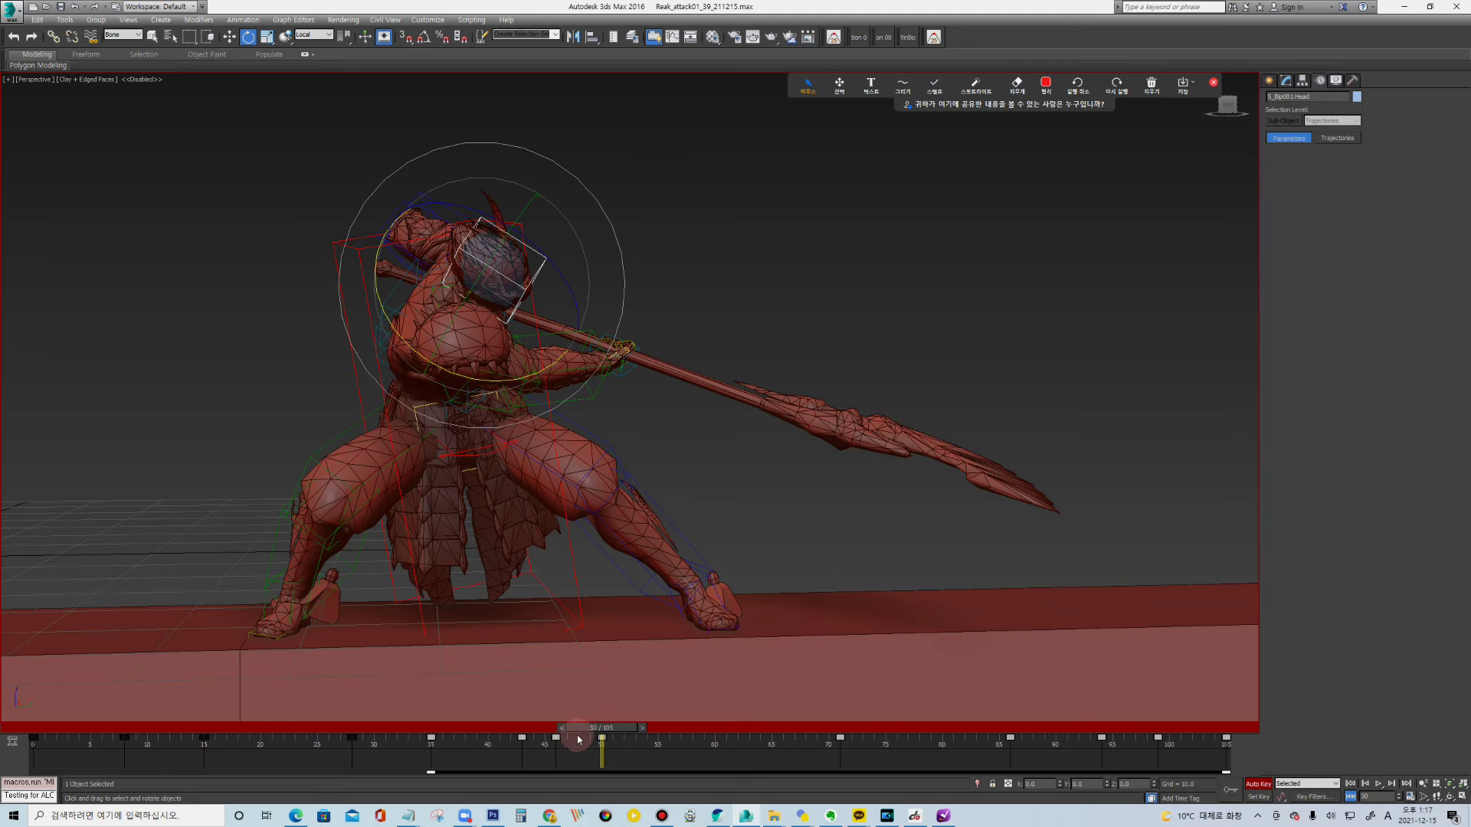
Go to frame 71 and shorten the animation range to end at 71
{"action": "left_click_drag", "start_coordinate": [611, 735], "coordinate": [841, 731]}
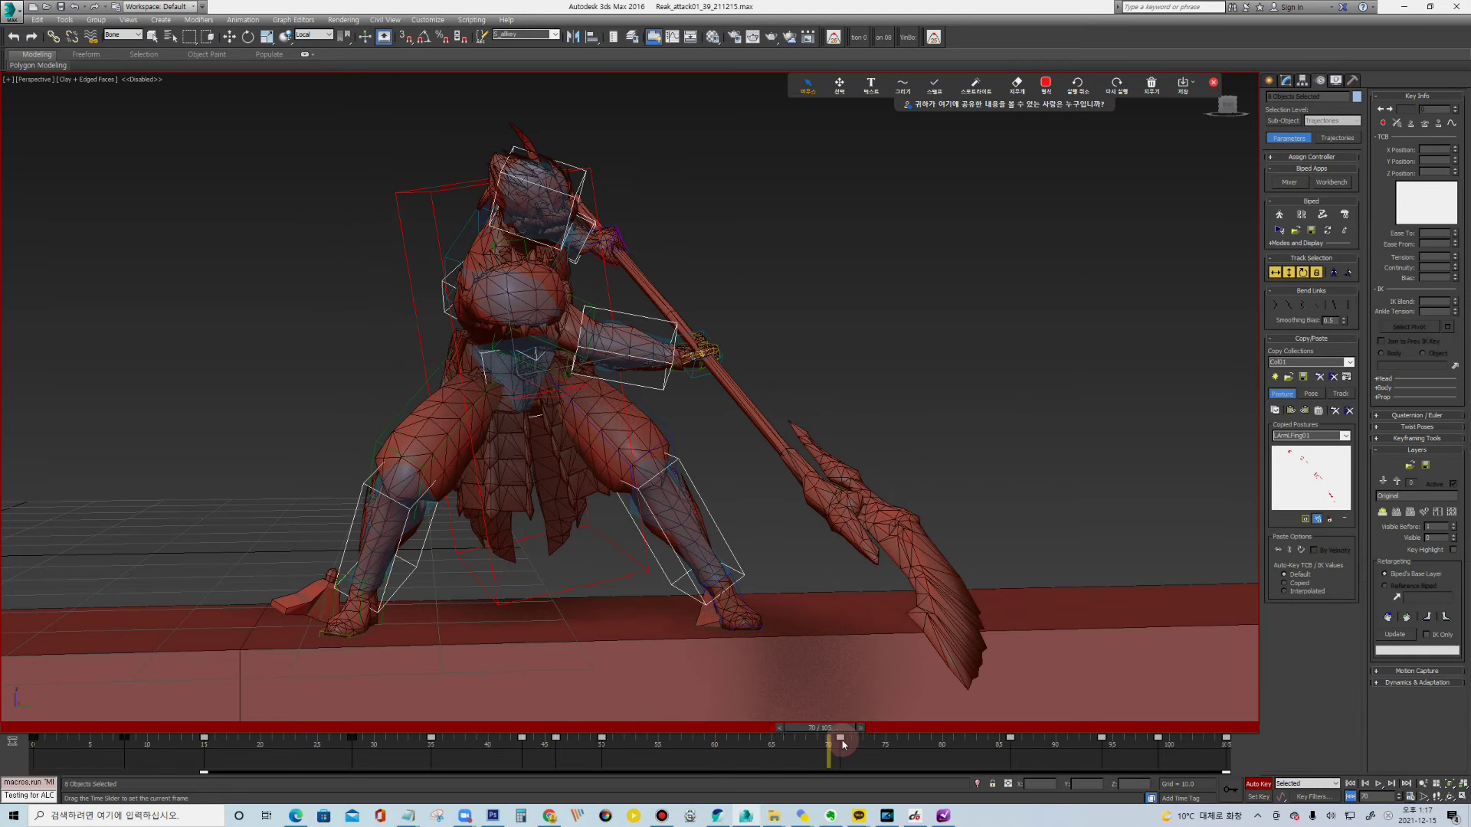
{"action": "left_click", "coordinate": [741, 427]}
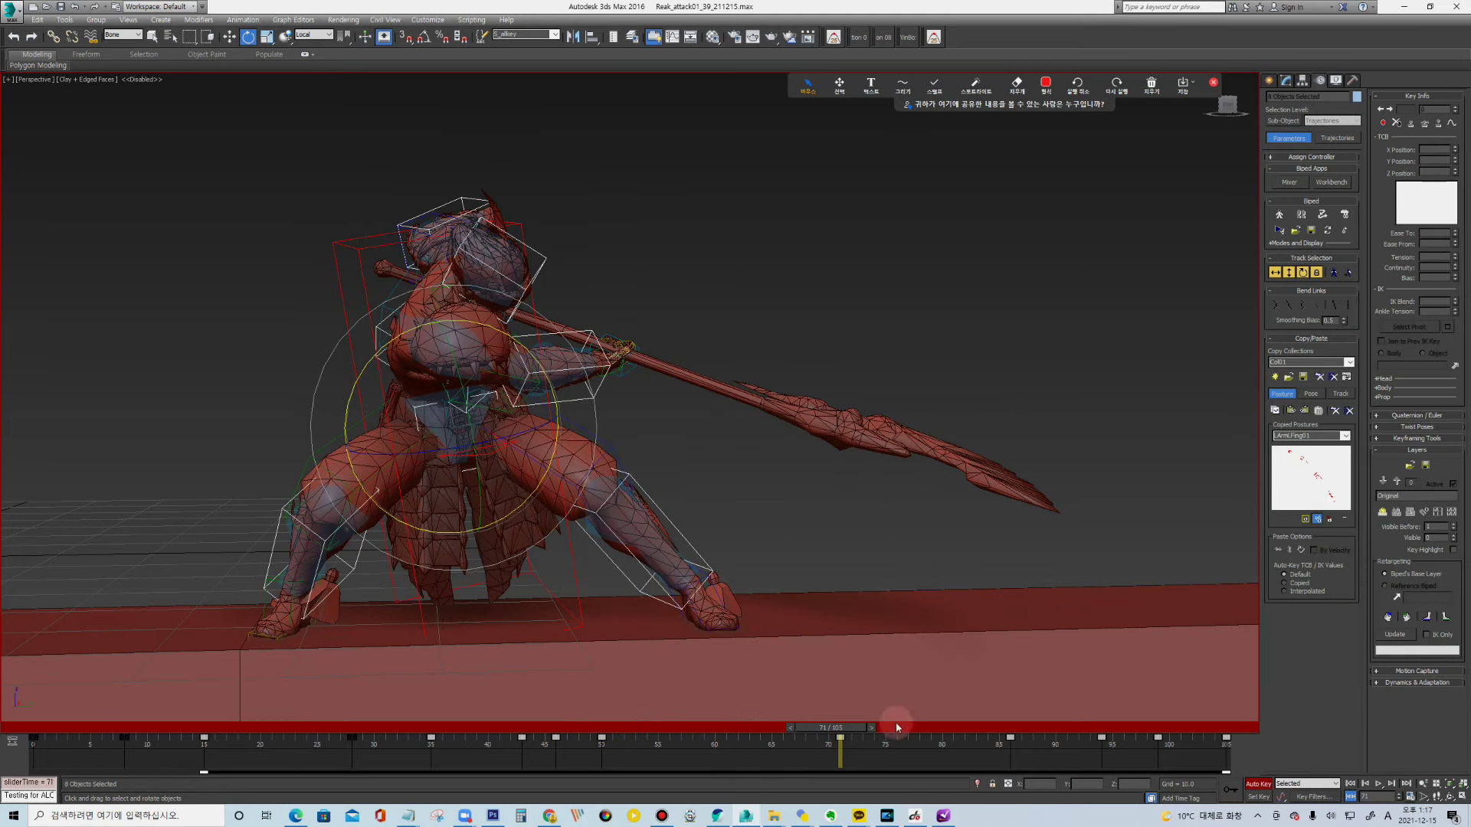
{"action": "right_click_drag", "start_coordinate": [750, 759], "coordinate": [1123, 764], "text": "ctrl+alt"}
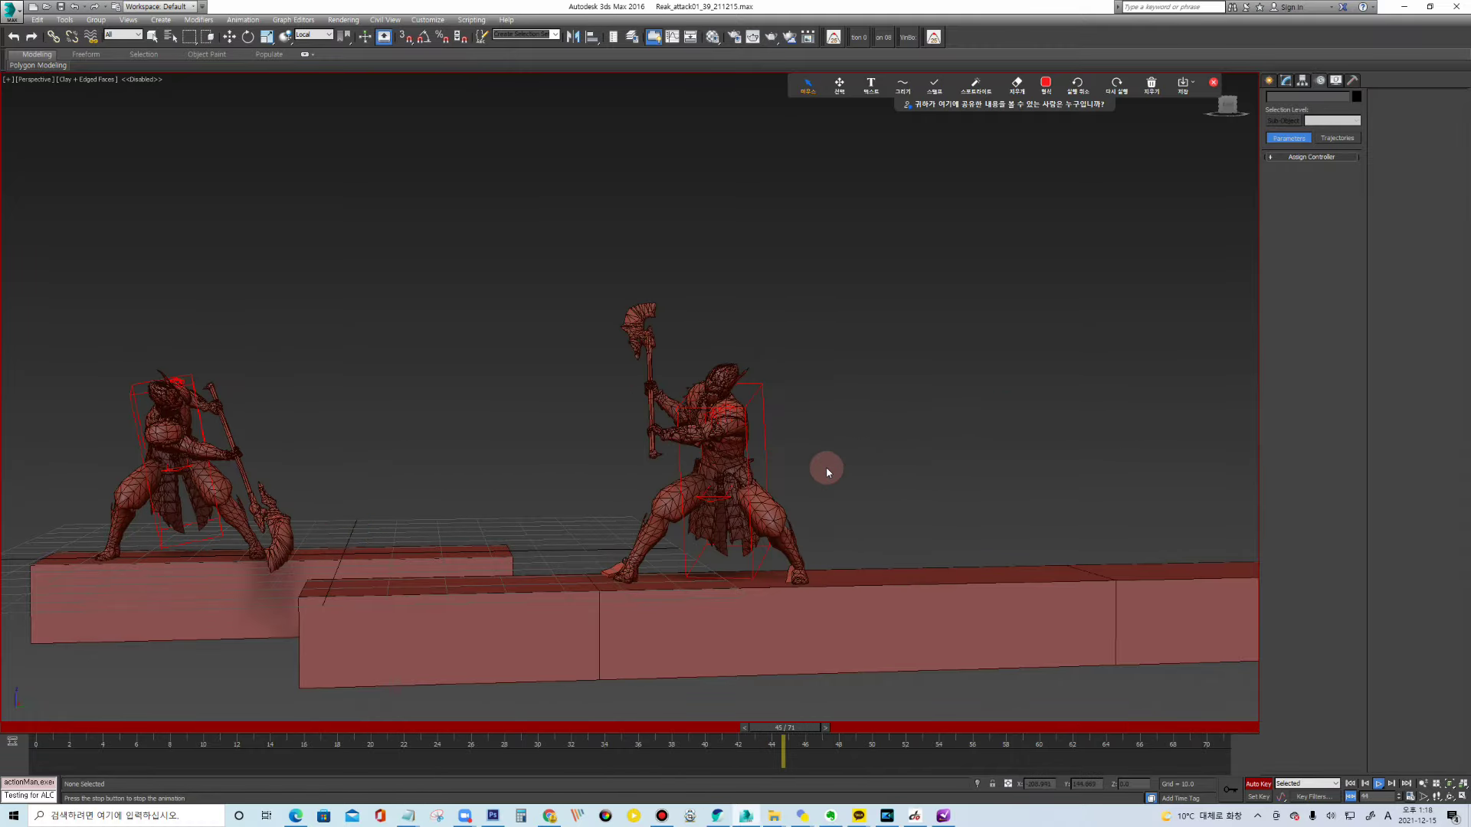
{"action": "middle_click_drag", "start_coordinate": [702, 433], "coordinate": [817, 424], "text": "alt"}
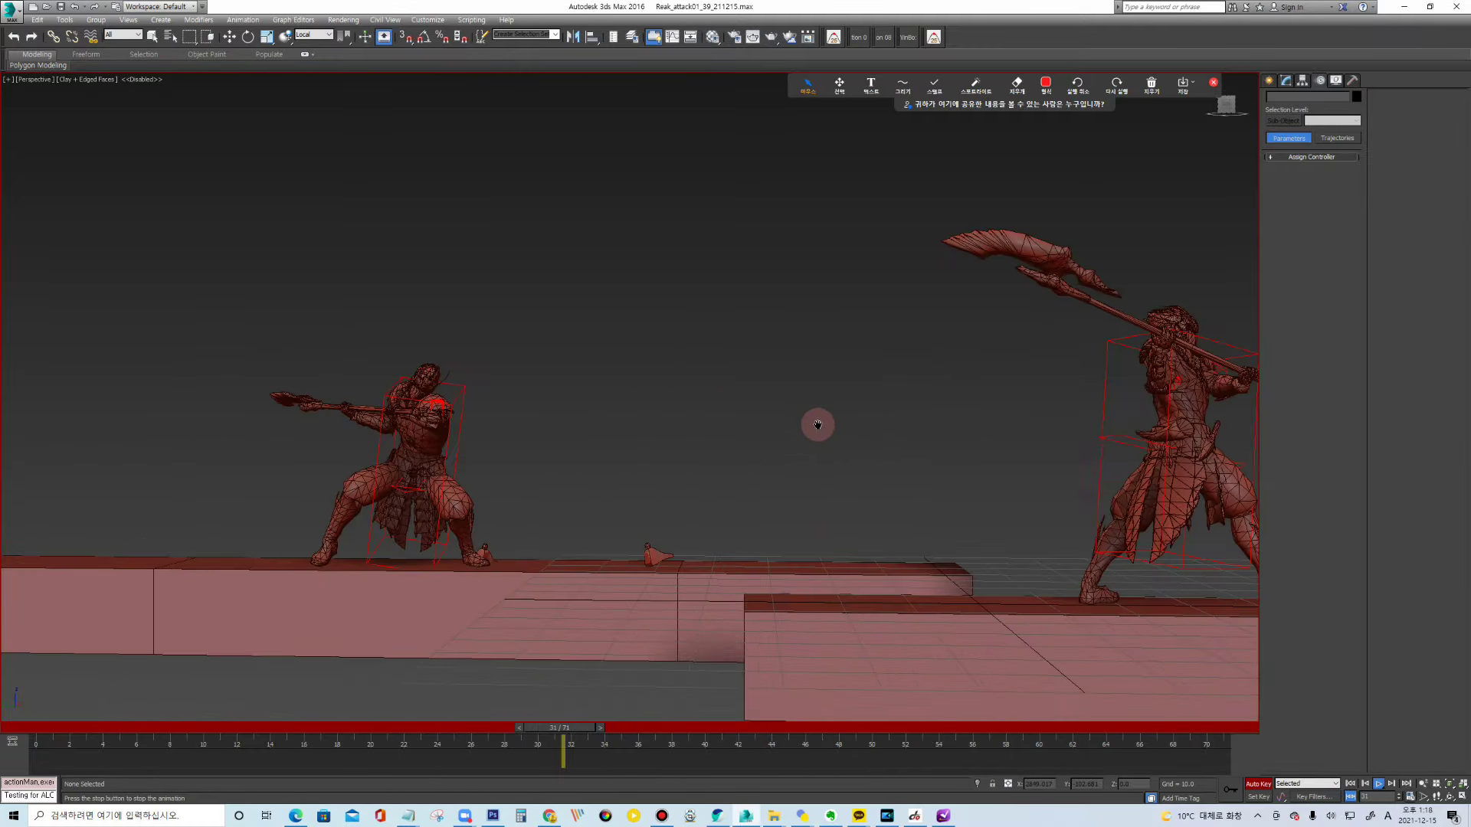
Set a key for the pose at frame 50, then return to frame 0
{"action": "key", "text": "e"}
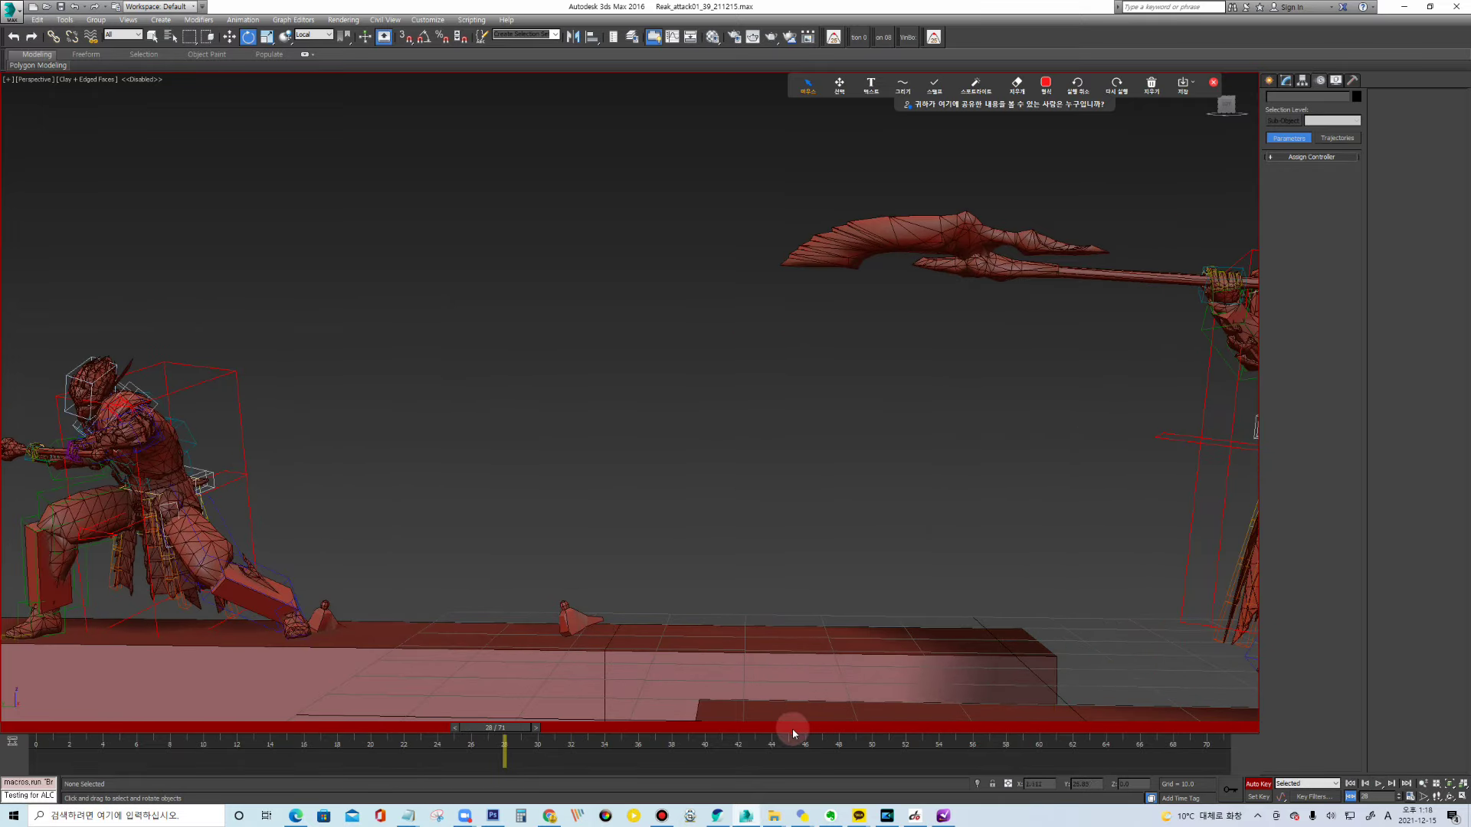
{"action": "left_click_drag", "start_coordinate": [792, 728], "coordinate": [1256, 735]}
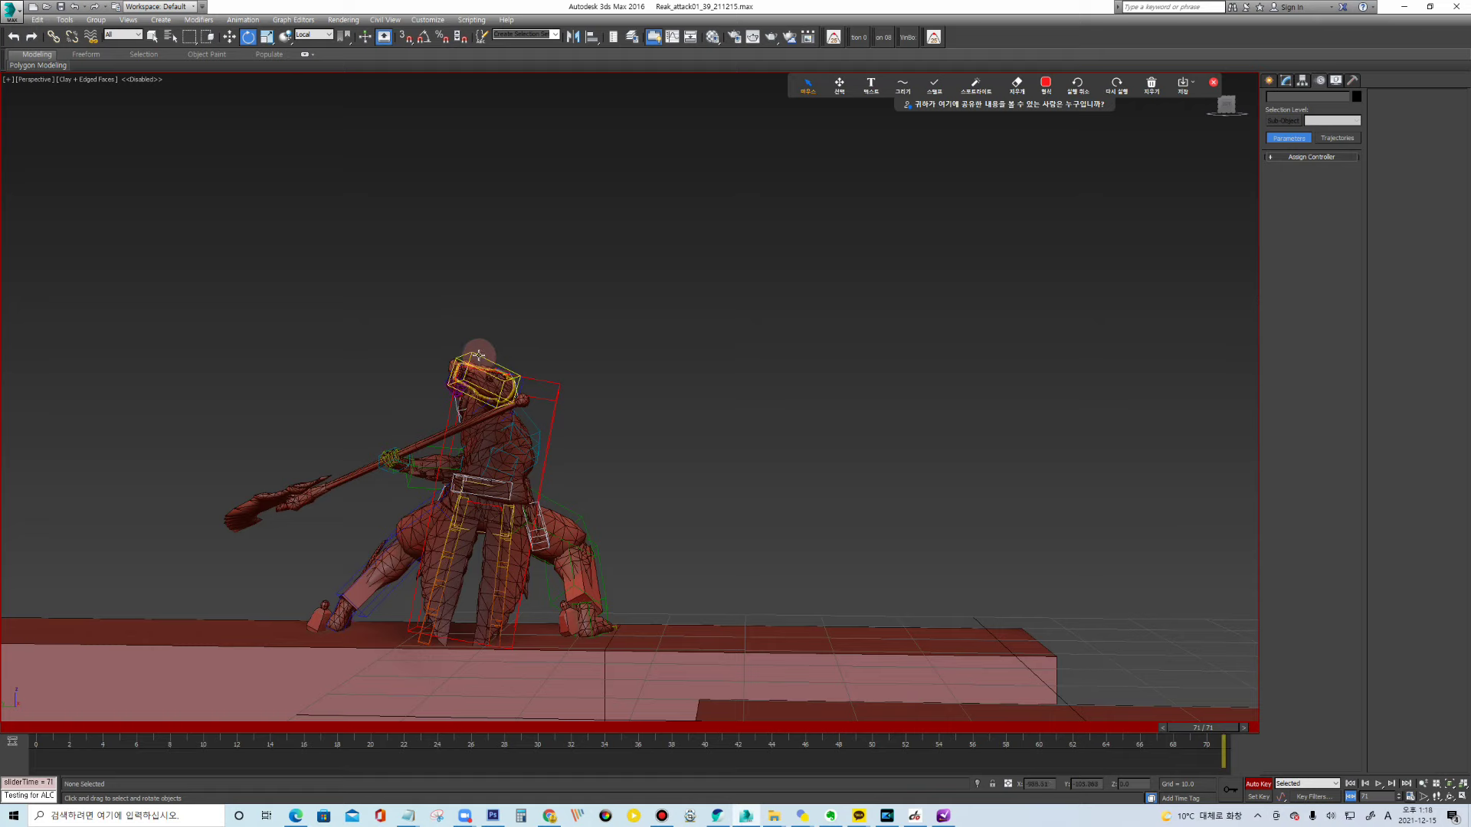
{"action": "key", "text": "ctrl+z"}
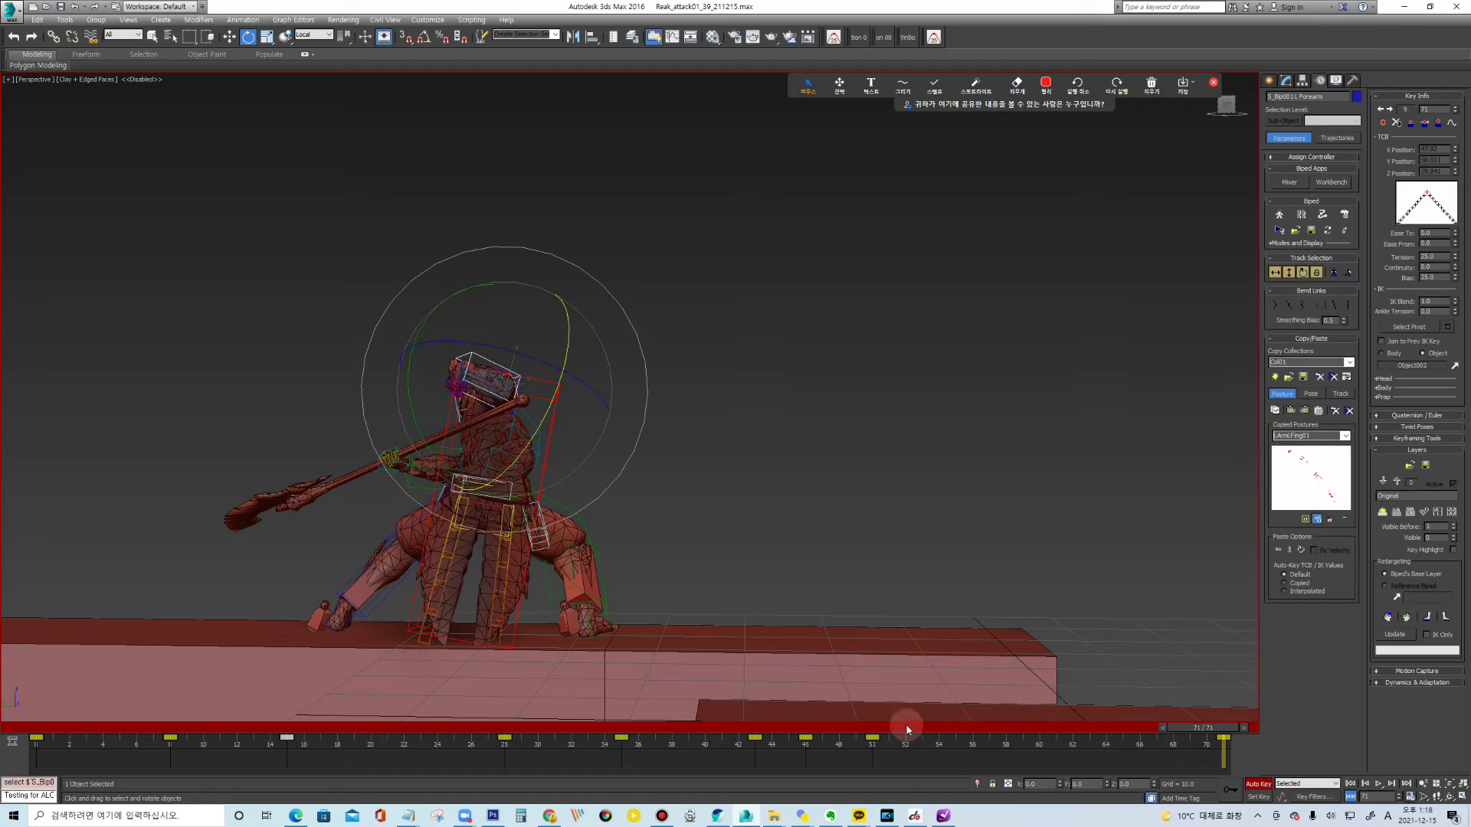
{"action": "left_click", "coordinate": [880, 729]}
{"action": "left_click_drag", "start_coordinate": [881, 733], "coordinate": [888, 734]}
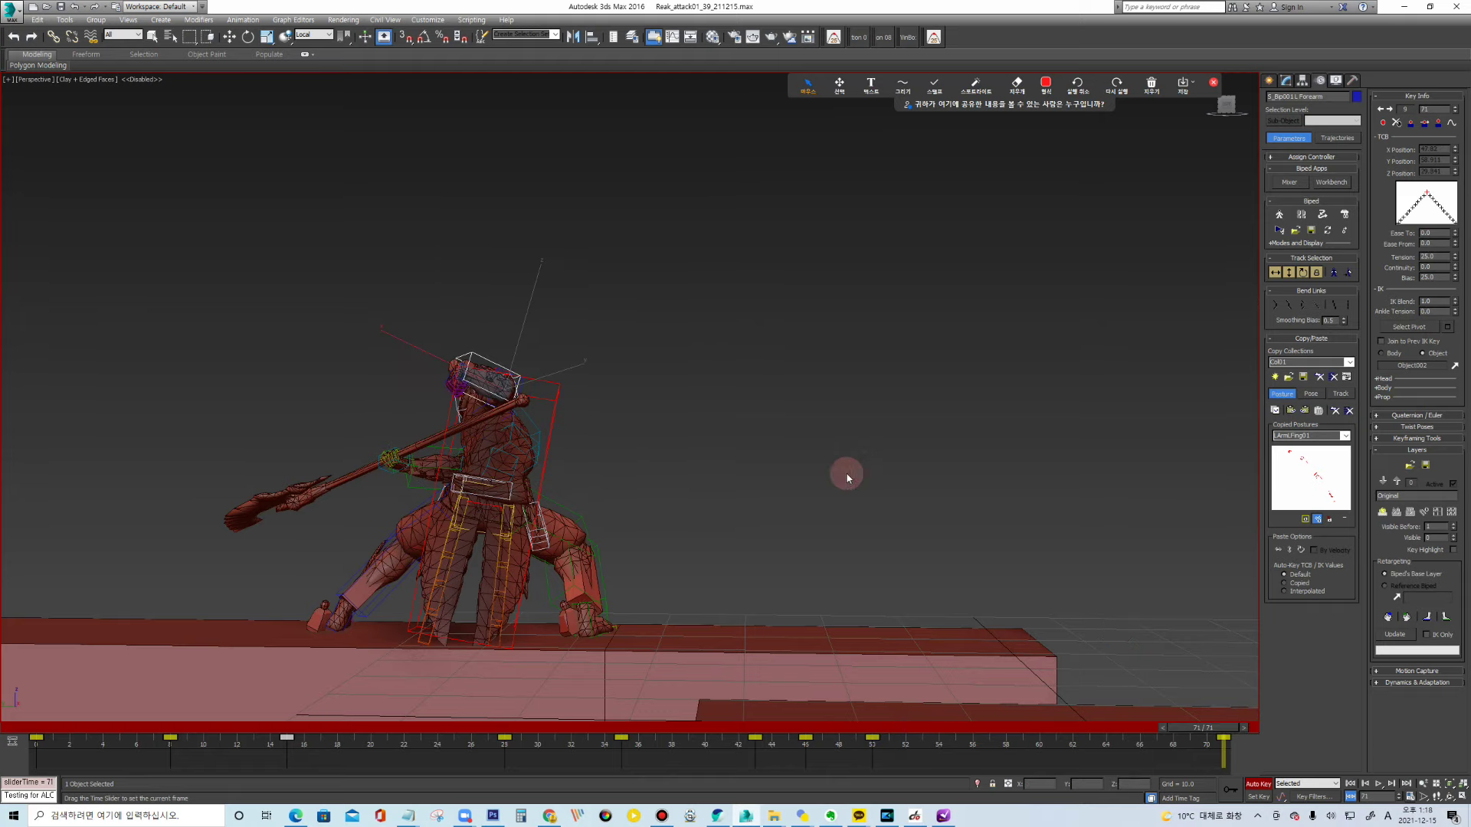
{"action": "left_click", "coordinate": [736, 439]}
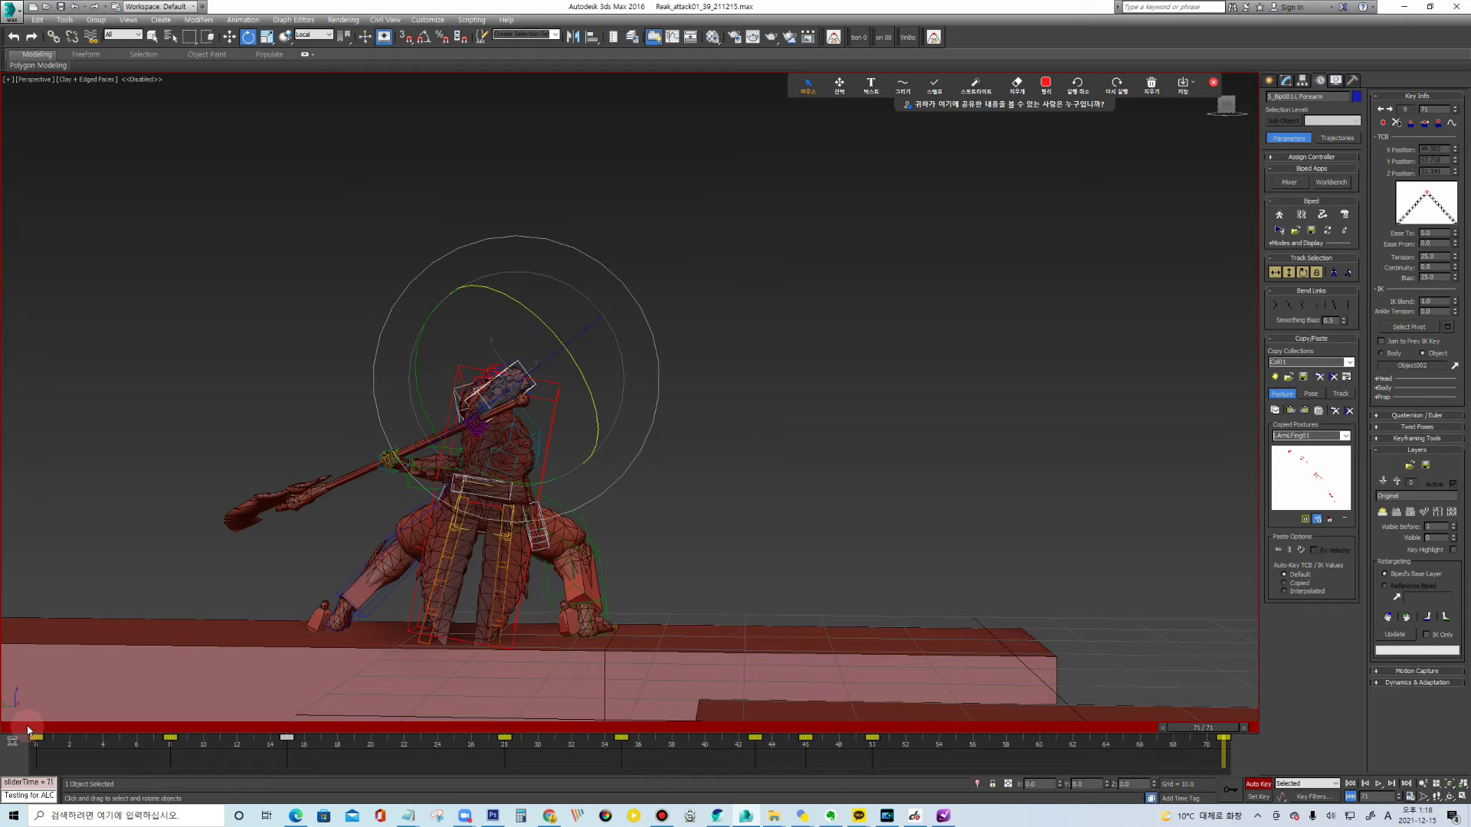
{"action": "left_click", "coordinate": [28, 730]}
{"action": "scroll", "coordinate": [798, 420], "scroll_direction": "down", "scroll_amount": 3}
{"action": "left_click", "coordinate": [766, 405]}
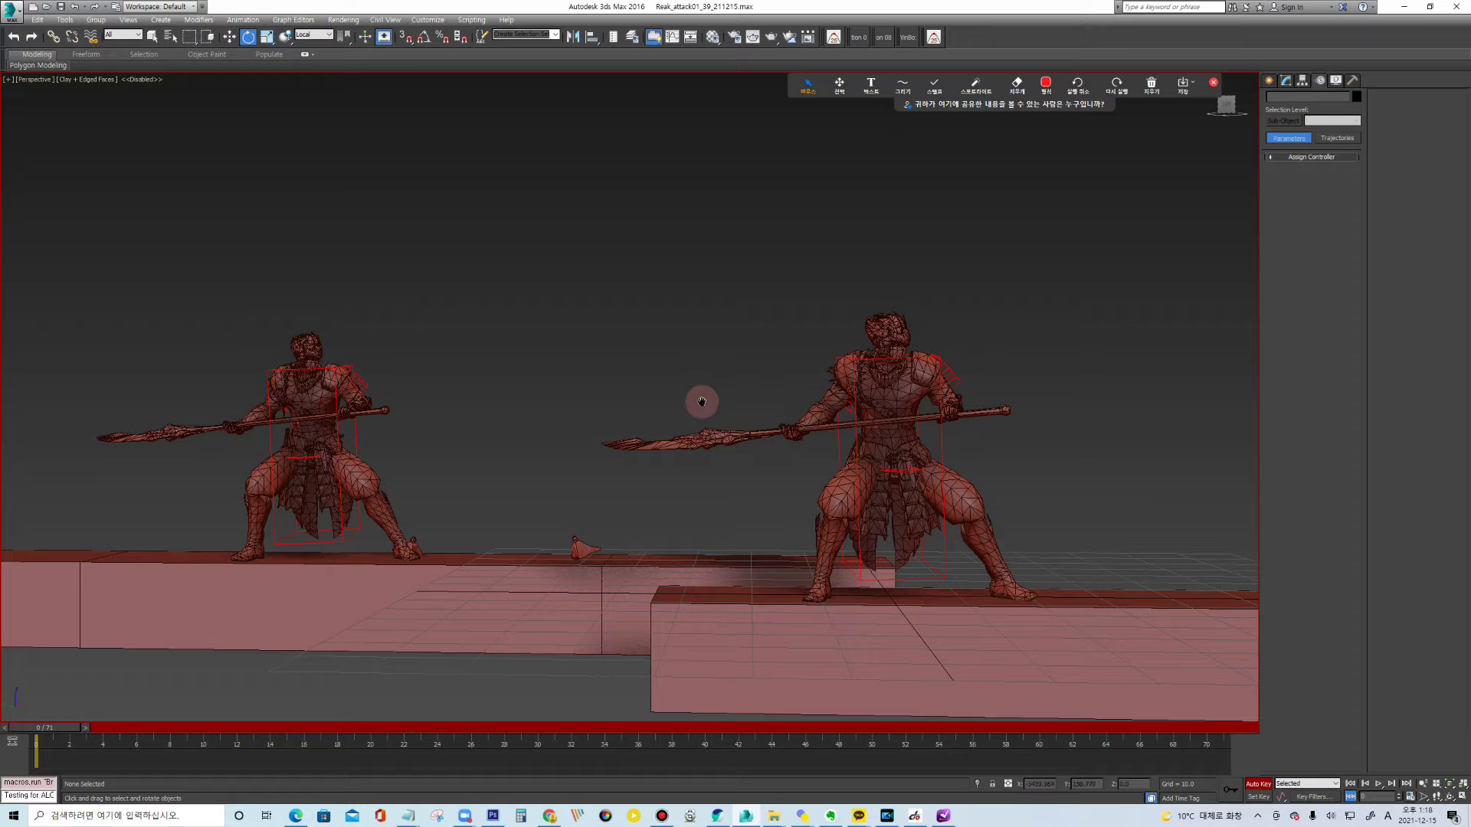
Play both warriors' attacks while orbiting the view, stopping near frame 63
{"action": "middle_click_drag", "start_coordinate": [701, 402], "coordinate": [659, 246]}
{"action": "key", "text": "/"}
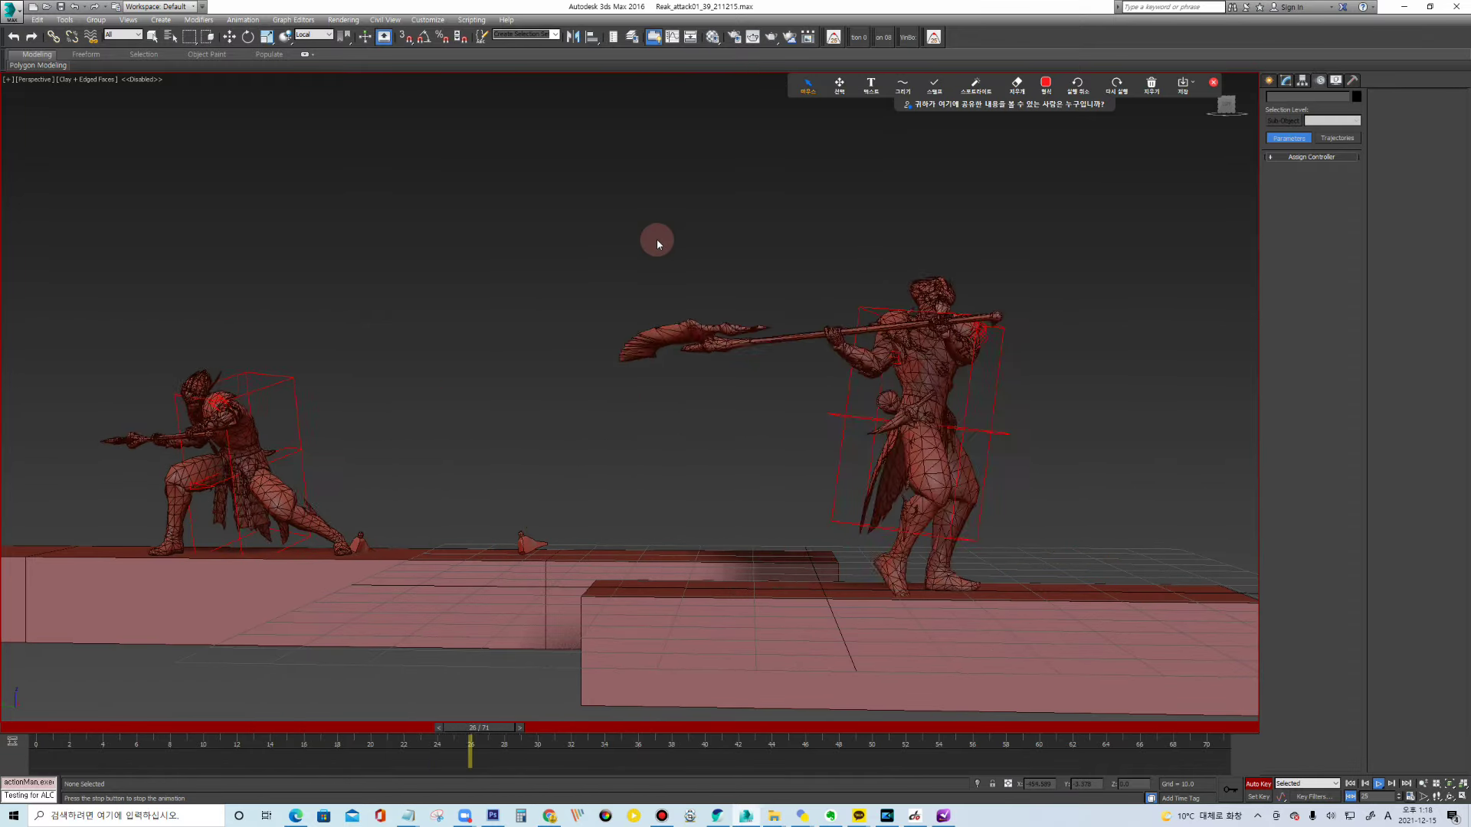
{"action": "mouse_move", "coordinate": [879, 332]}
{"action": "middle_mouse_down", "text": "alt"}
{"action": "mouse_move", "coordinate": [789, 344]}
{"action": "mouse_move", "coordinate": [804, 370]}
{"action": "mouse_move", "coordinate": [788, 362]}
{"action": "middle_mouse_up", "text": "alt"}
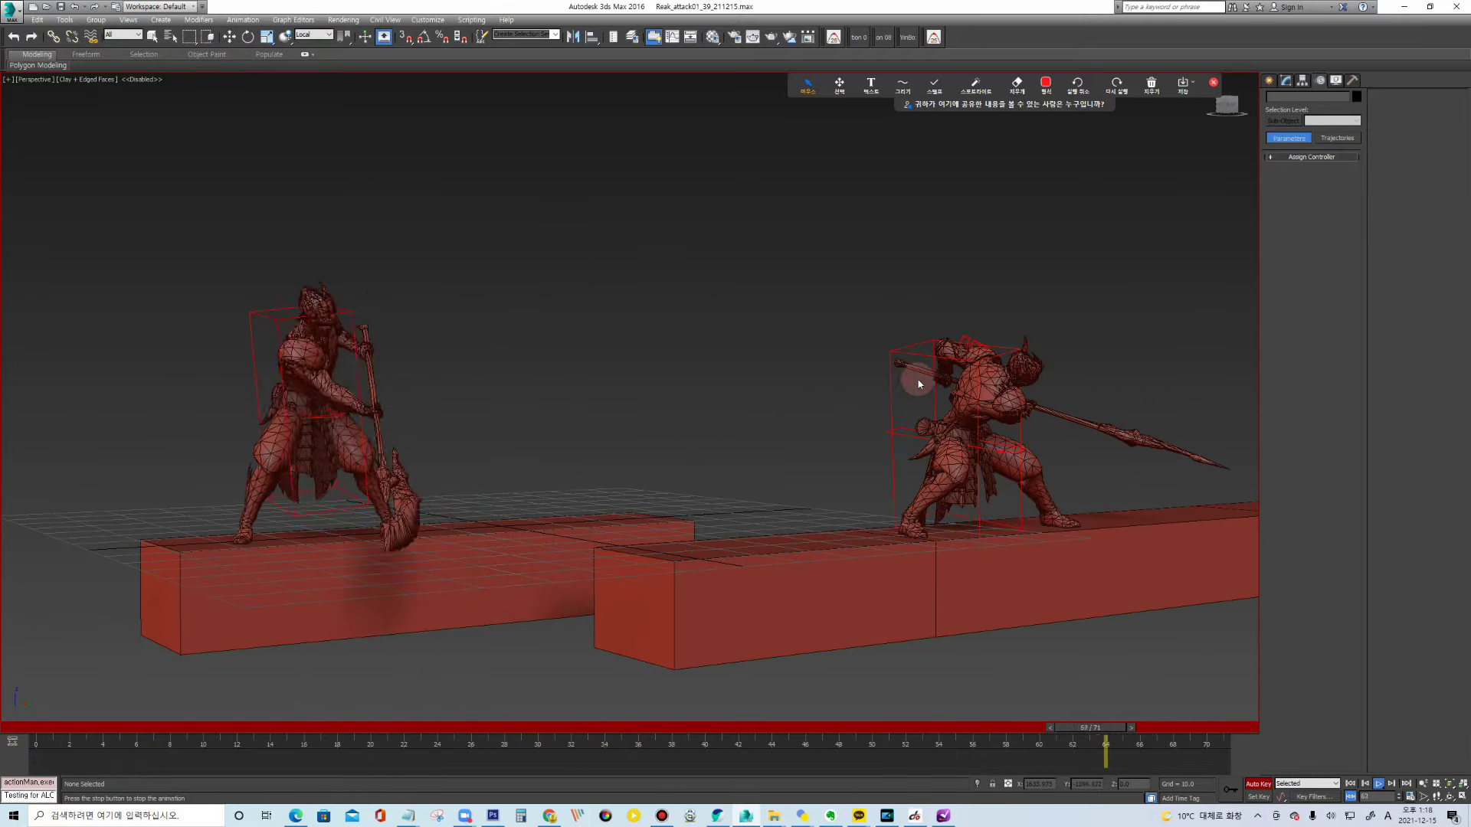
{"action": "middle_click_drag", "start_coordinate": [918, 383], "coordinate": [900, 380], "text": "alt"}
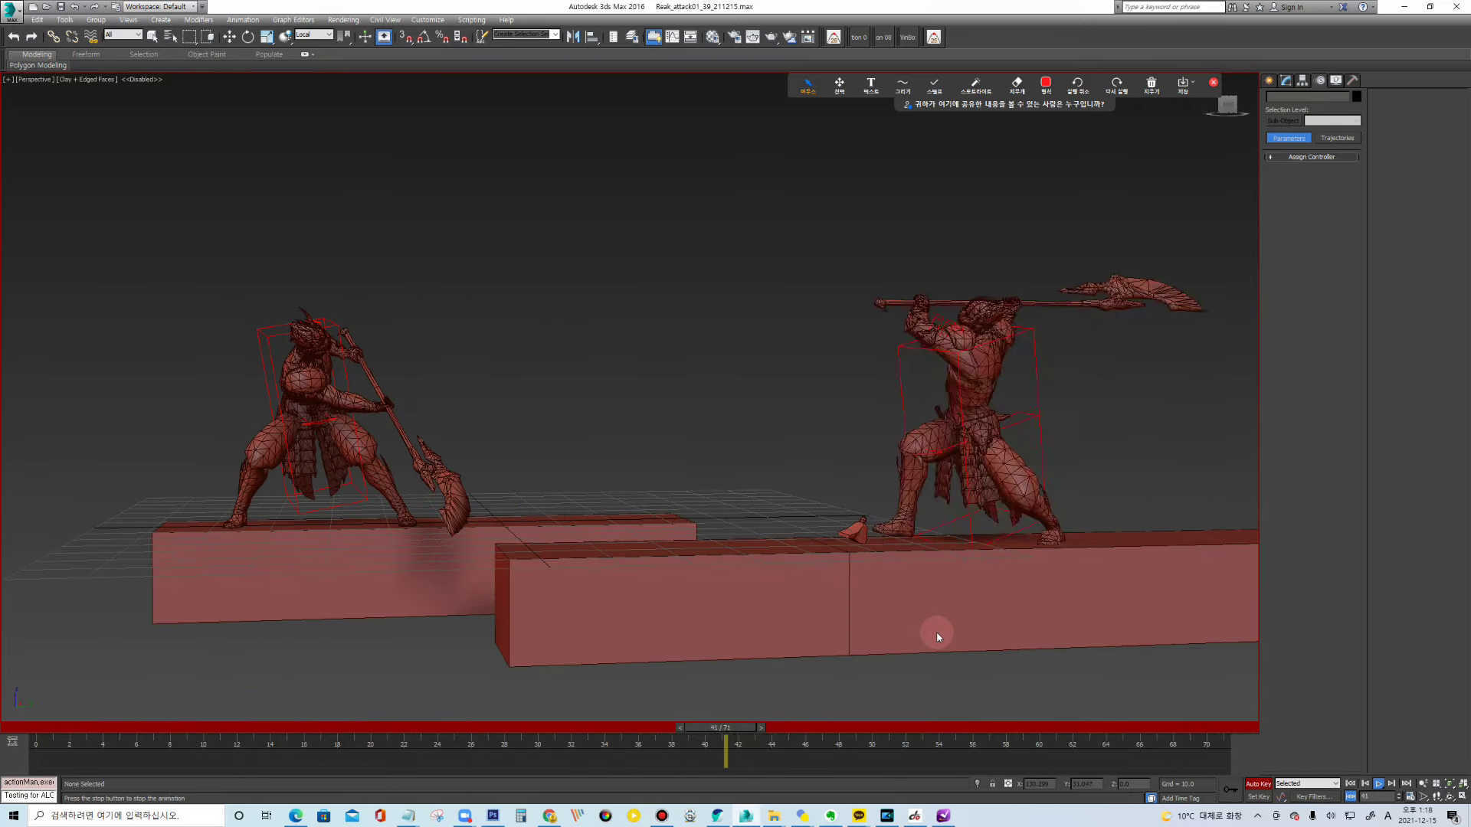
{"action": "key", "text": "e"}
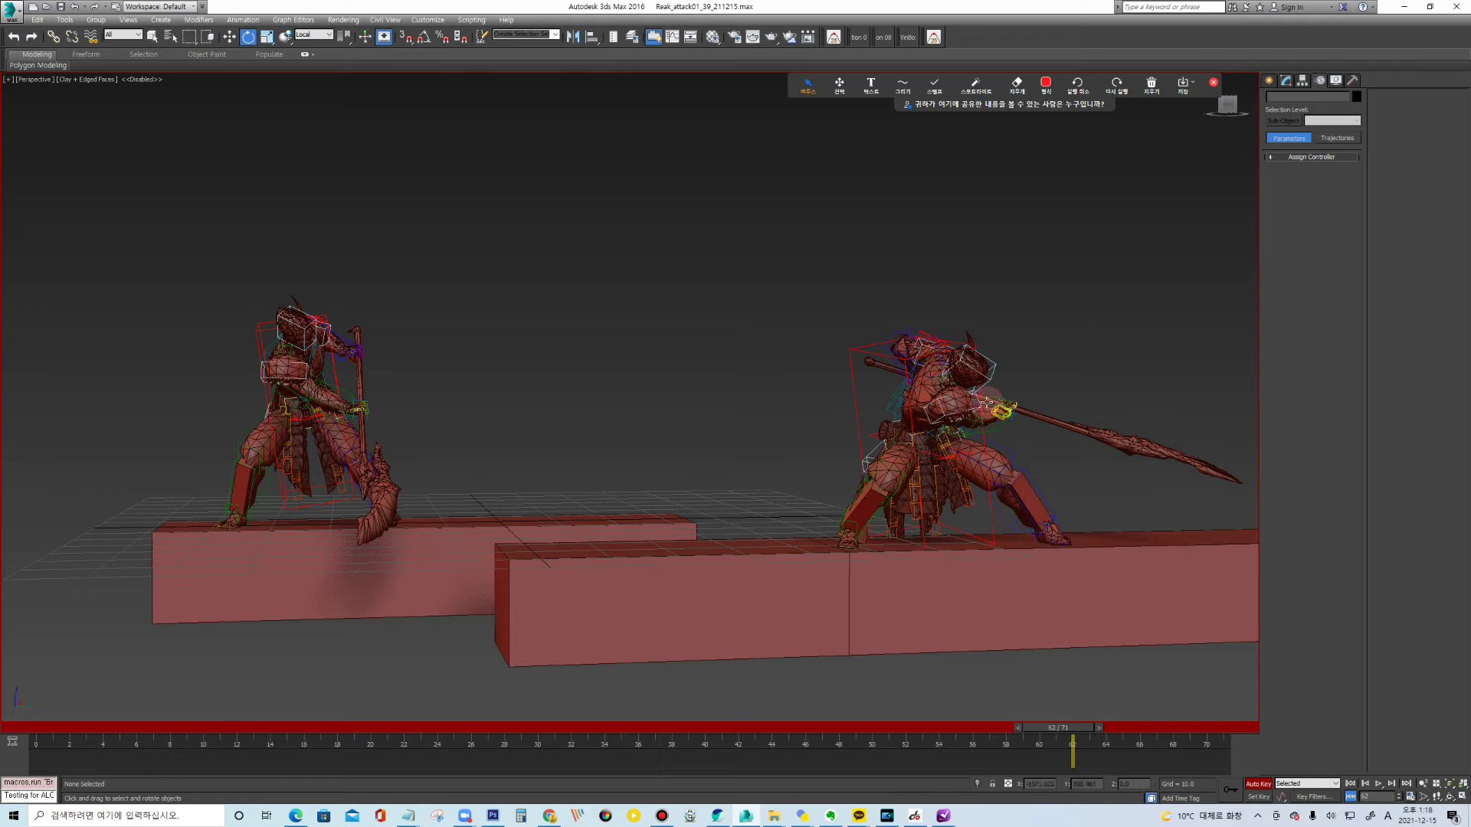
{"action": "key", "text": "q"}
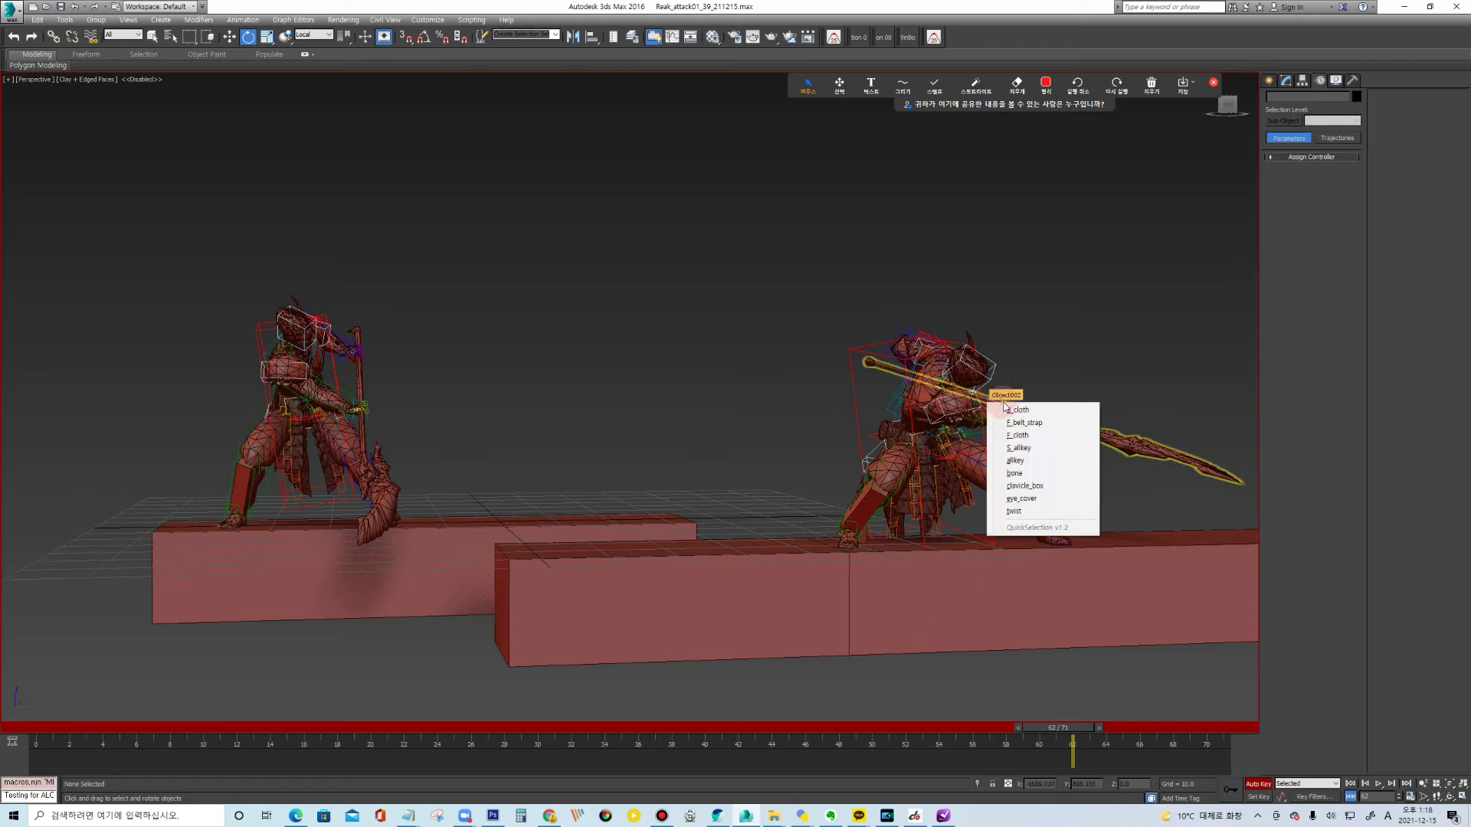
Select the biped set from QuickSelection, scrub to frame 46, and pick the right warrior's Bip001 COM
{"action": "left_click", "coordinate": [1015, 449]}
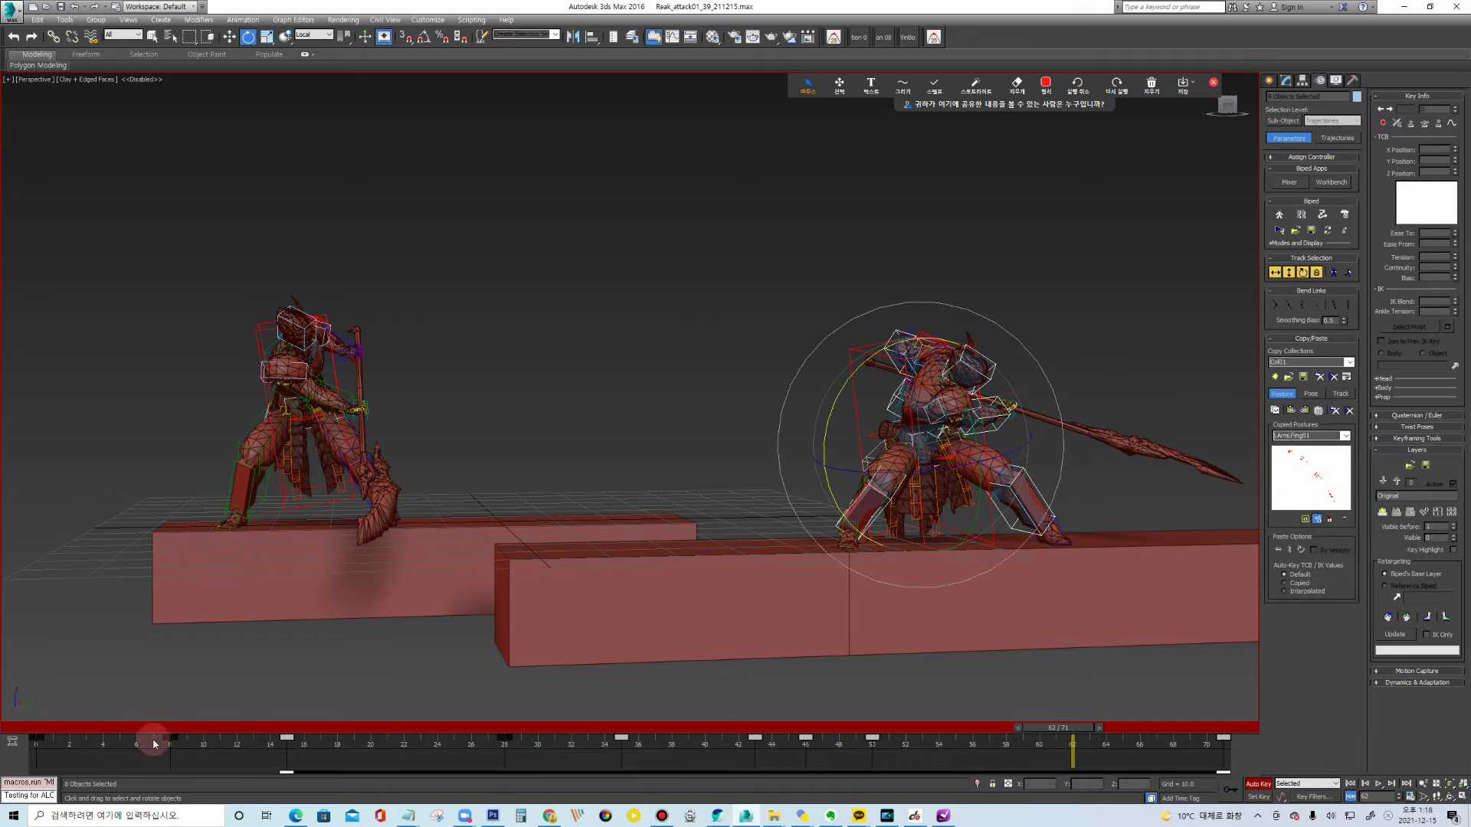
{"action": "left_click_drag", "start_coordinate": [94, 732], "coordinate": [642, 748]}
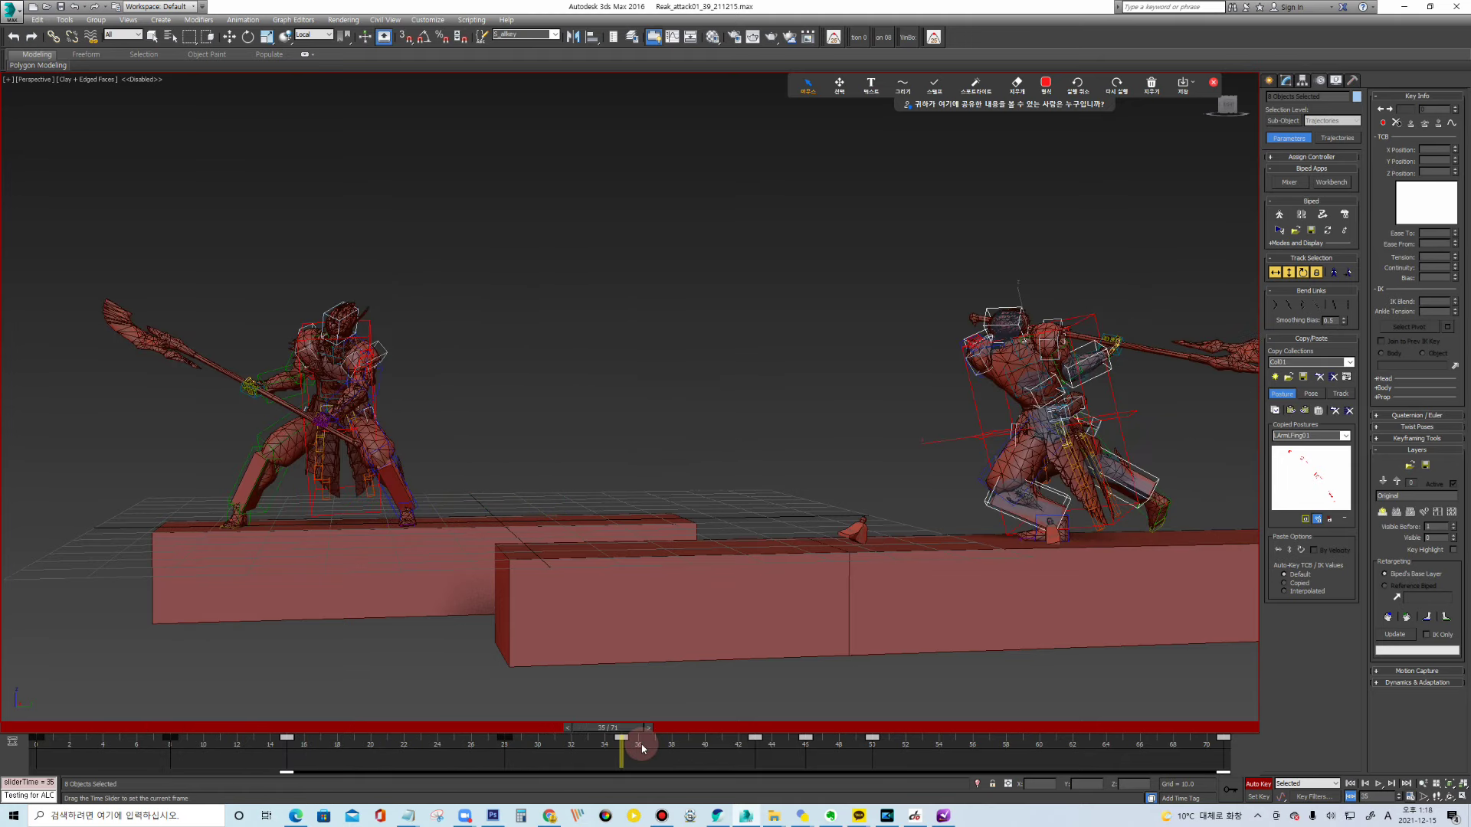
{"action": "mouse_move", "coordinate": [642, 748]}
{"action": "left_mouse_down"}
{"action": "mouse_move", "coordinate": [145, 723]}
{"action": "mouse_move", "coordinate": [328, 748]}
{"action": "mouse_move", "coordinate": [815, 761]}
{"action": "left_mouse_up"}
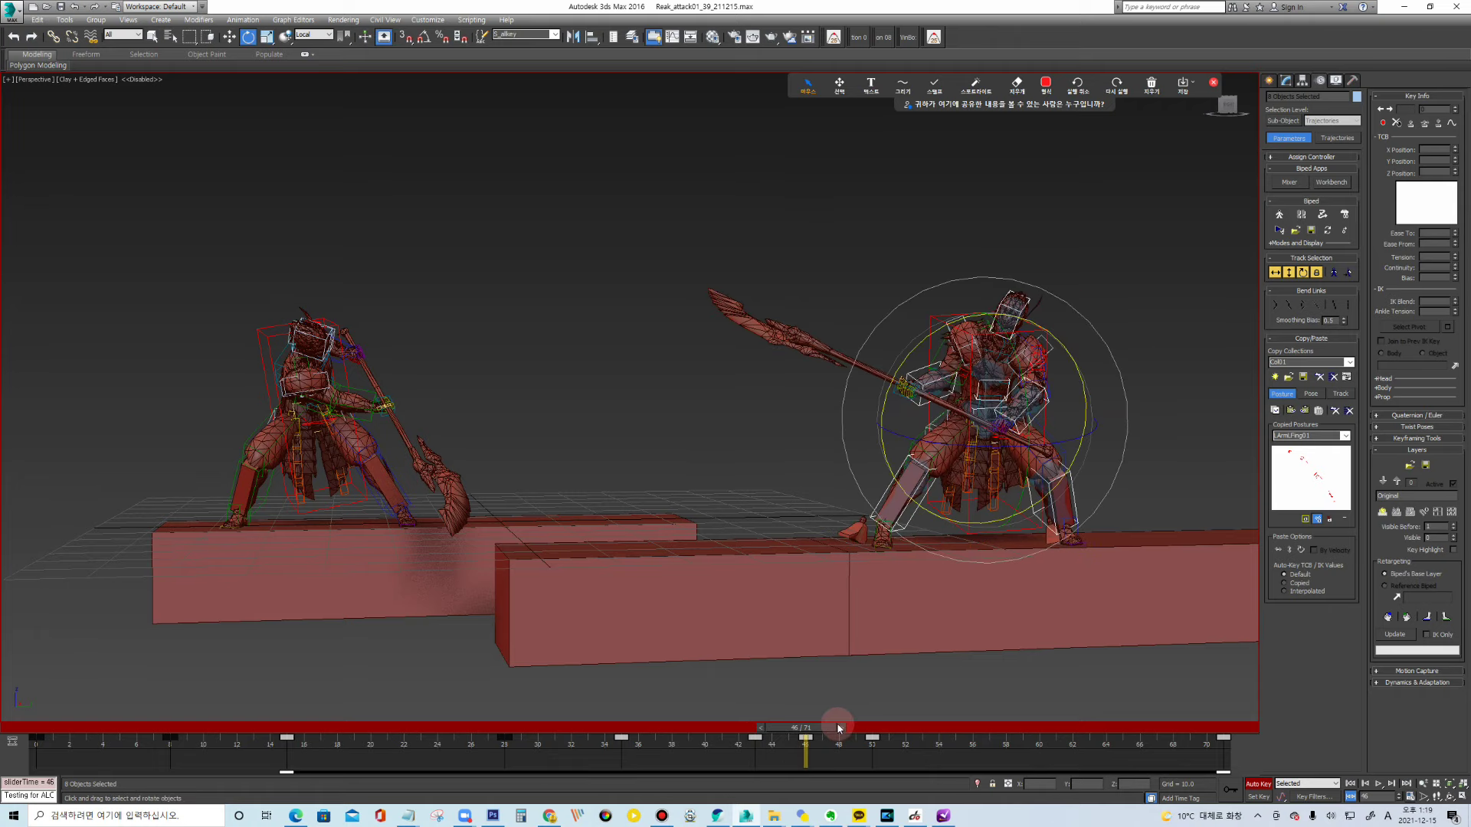
{"action": "left_click", "coordinate": [1291, 276]}
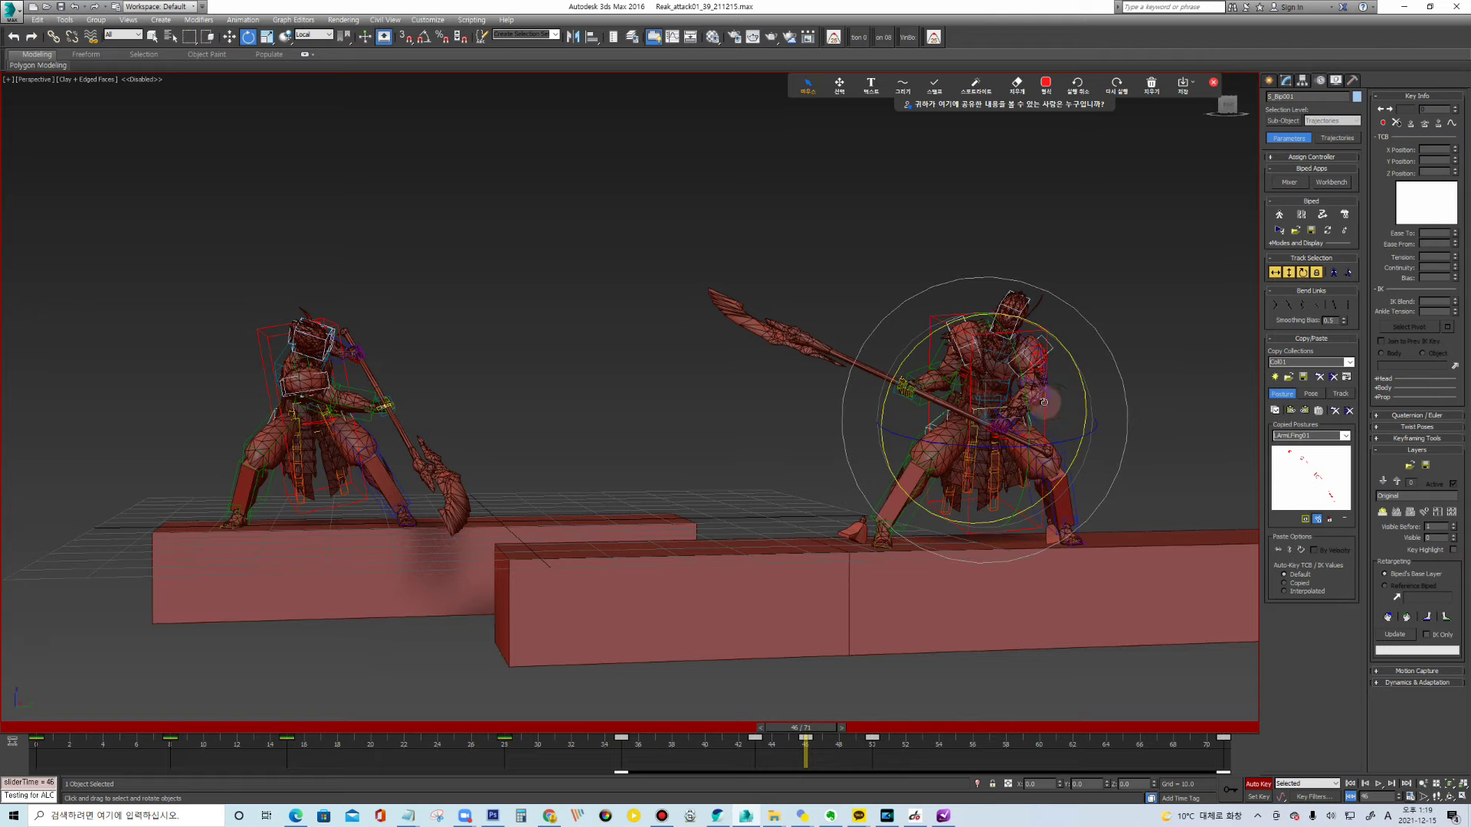
Zoom in, nudge the right warrior's body, and select his right foot at frame 46
{"action": "scroll", "coordinate": [1071, 410], "scroll_direction": "up", "scroll_amount": 1}
{"action": "scroll", "coordinate": [1071, 410], "scroll_direction": "up", "scroll_amount": 2}
{"action": "scroll", "coordinate": [1064, 414], "scroll_direction": "up", "scroll_amount": 3}
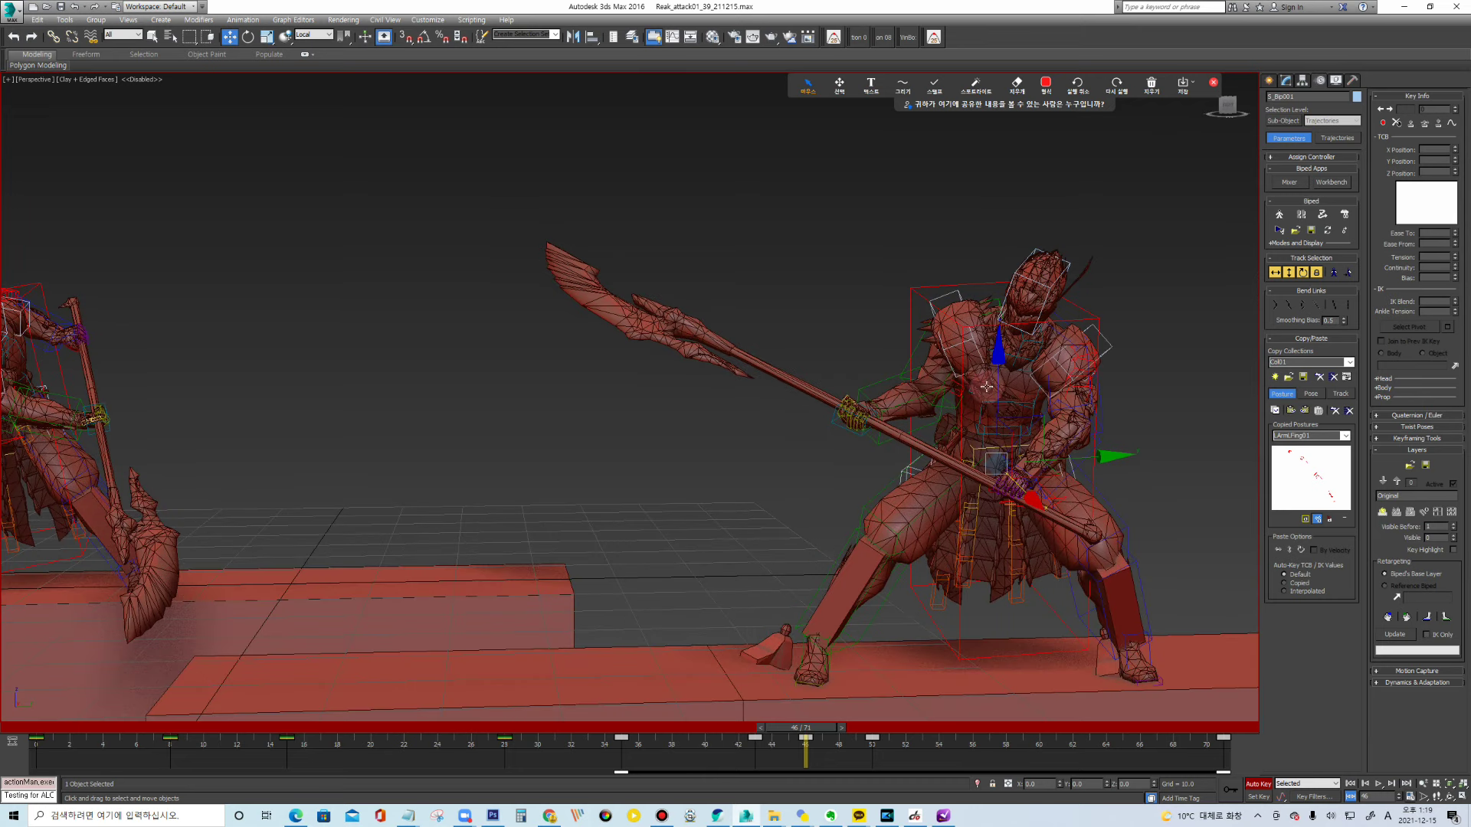
{"action": "scroll", "coordinate": [994, 394], "scroll_direction": "up", "scroll_amount": 2}
{"action": "left_click_drag", "start_coordinate": [995, 394], "coordinate": [972, 422]}
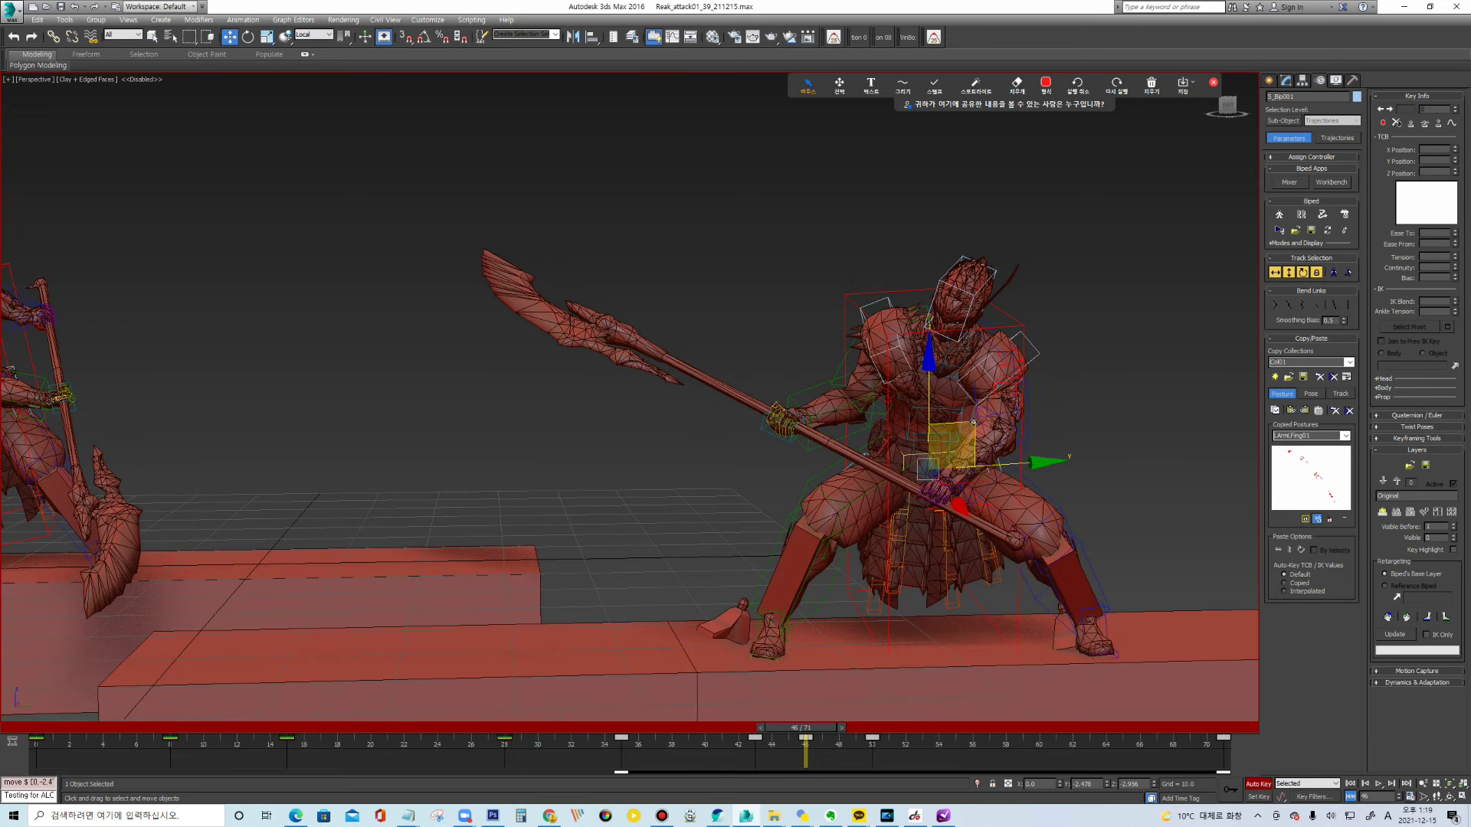
{"action": "left_click", "coordinate": [757, 627]}
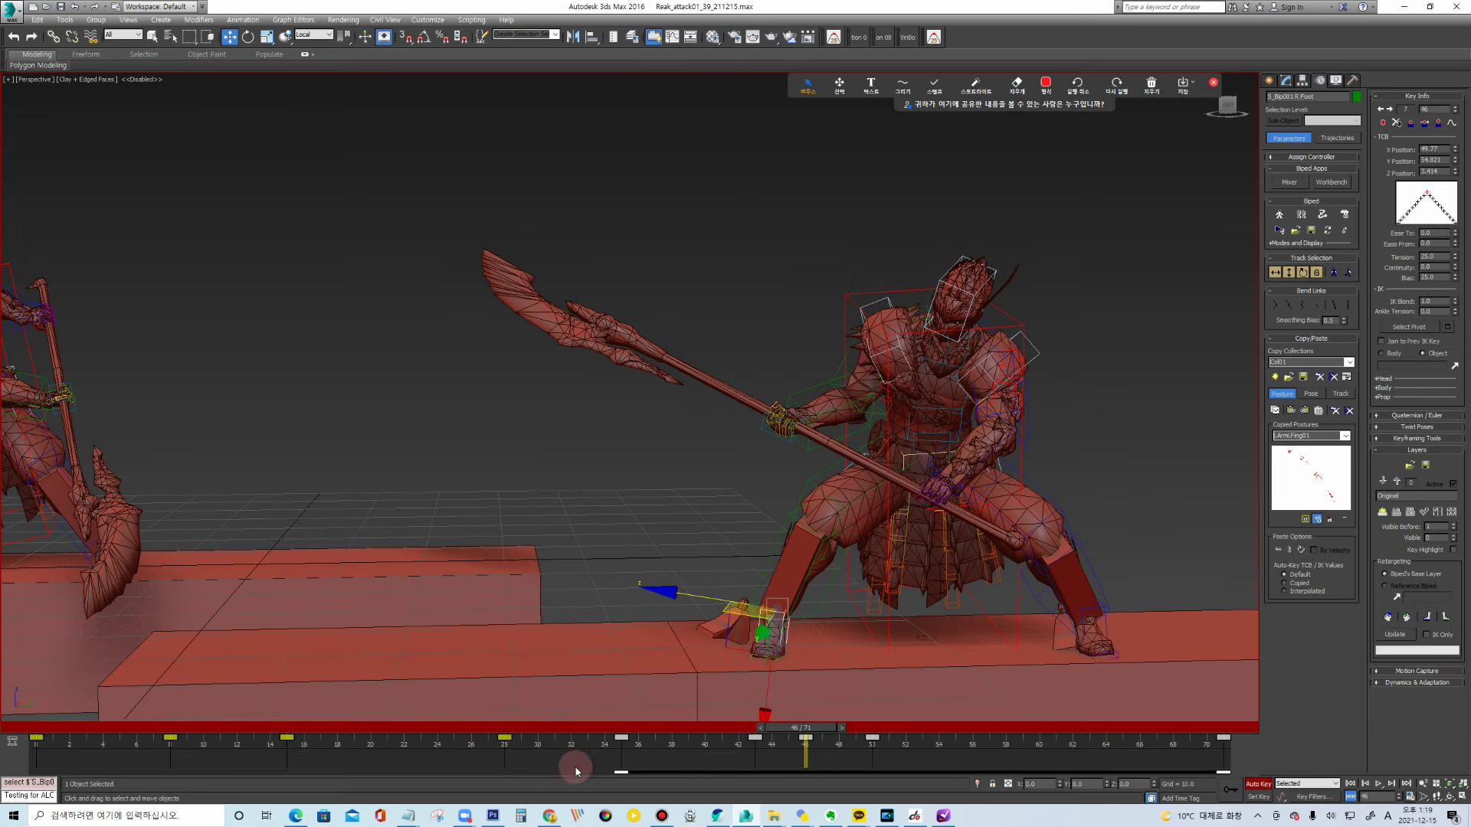
{"action": "left_click_drag", "start_coordinate": [715, 737], "coordinate": [833, 737]}
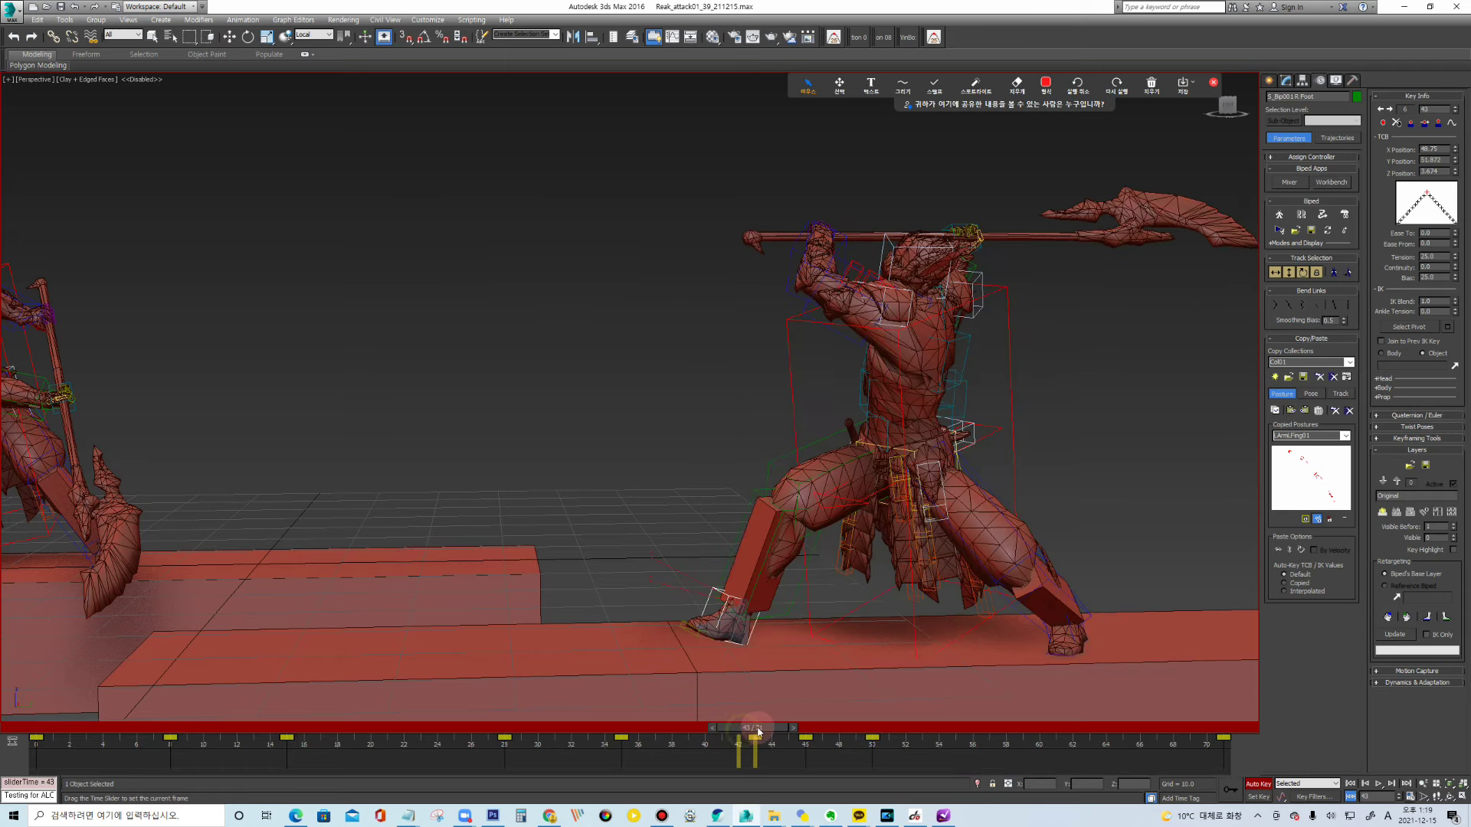
{"action": "left_click_drag", "start_coordinate": [833, 737], "coordinate": [835, 743]}
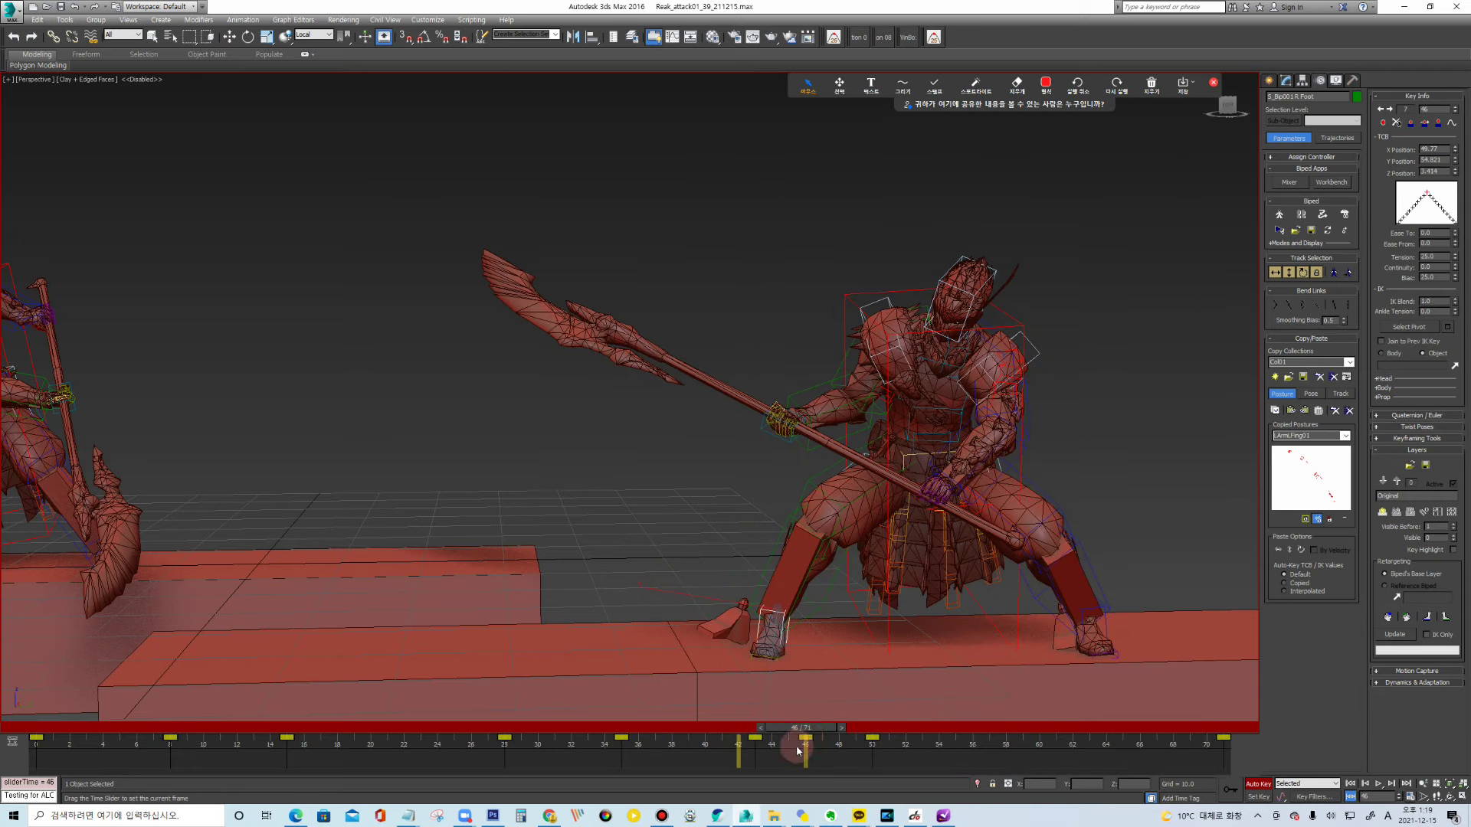
Set a key on the right foot at frame 46 and rotate the foot into place
{"action": "key", "text": "w"}
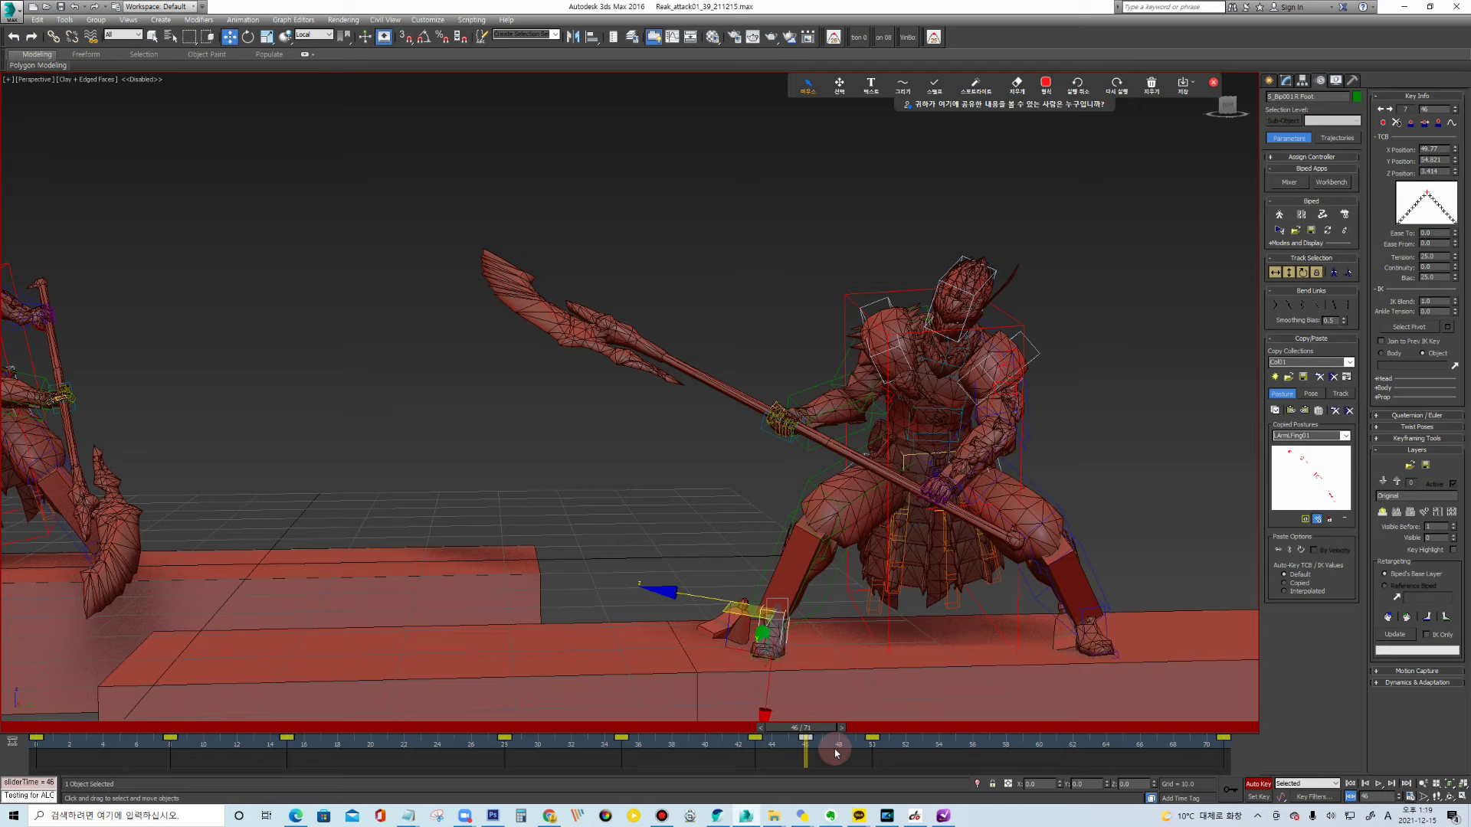
{"action": "mouse_move", "coordinate": [724, 736]}
{"action": "left_mouse_down"}
{"action": "mouse_move", "coordinate": [776, 741]}
{"action": "mouse_move", "coordinate": [756, 744]}
{"action": "left_mouse_up"}
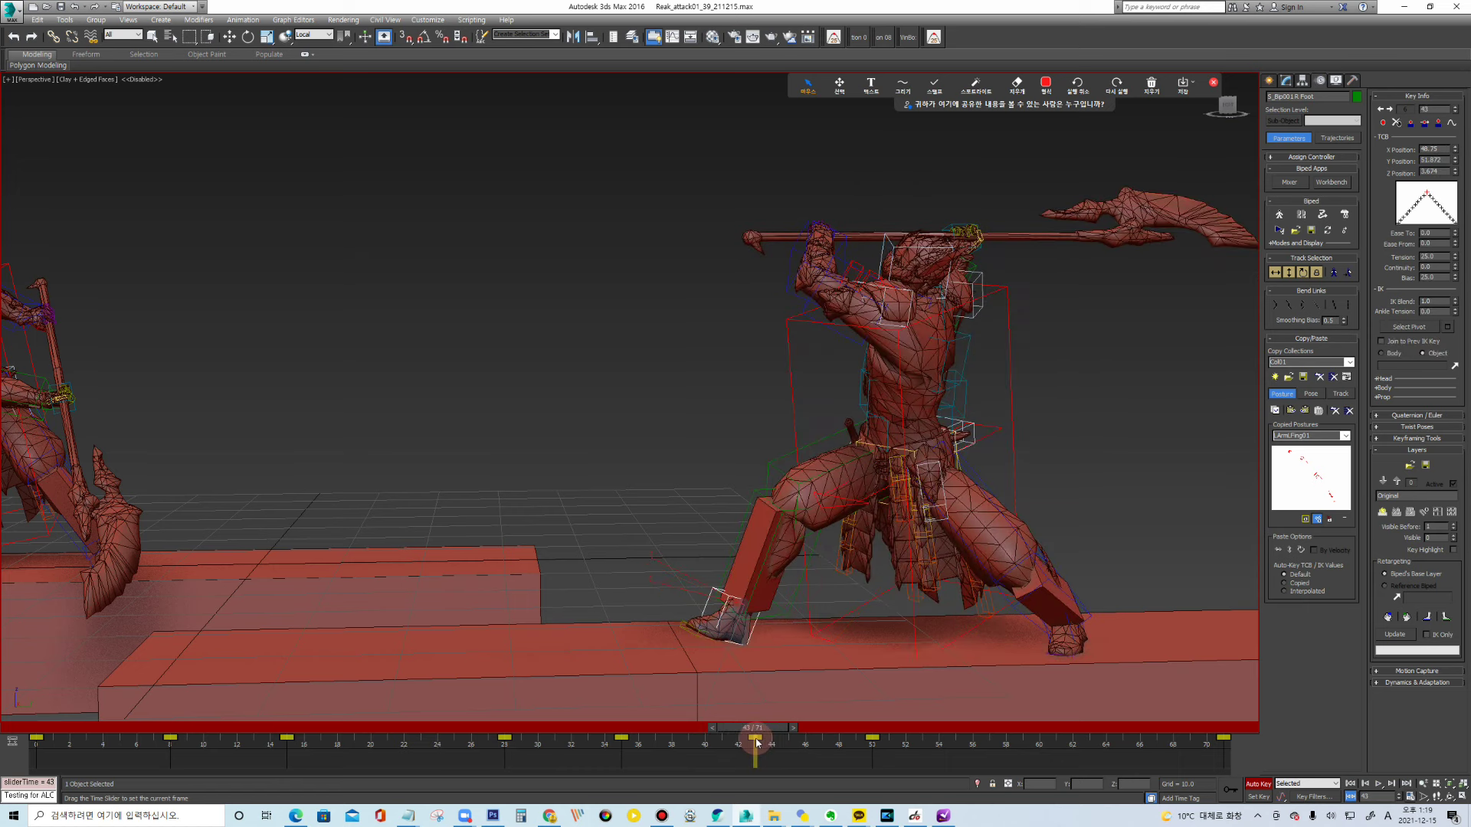
{"action": "right_click", "coordinate": [743, 616]}
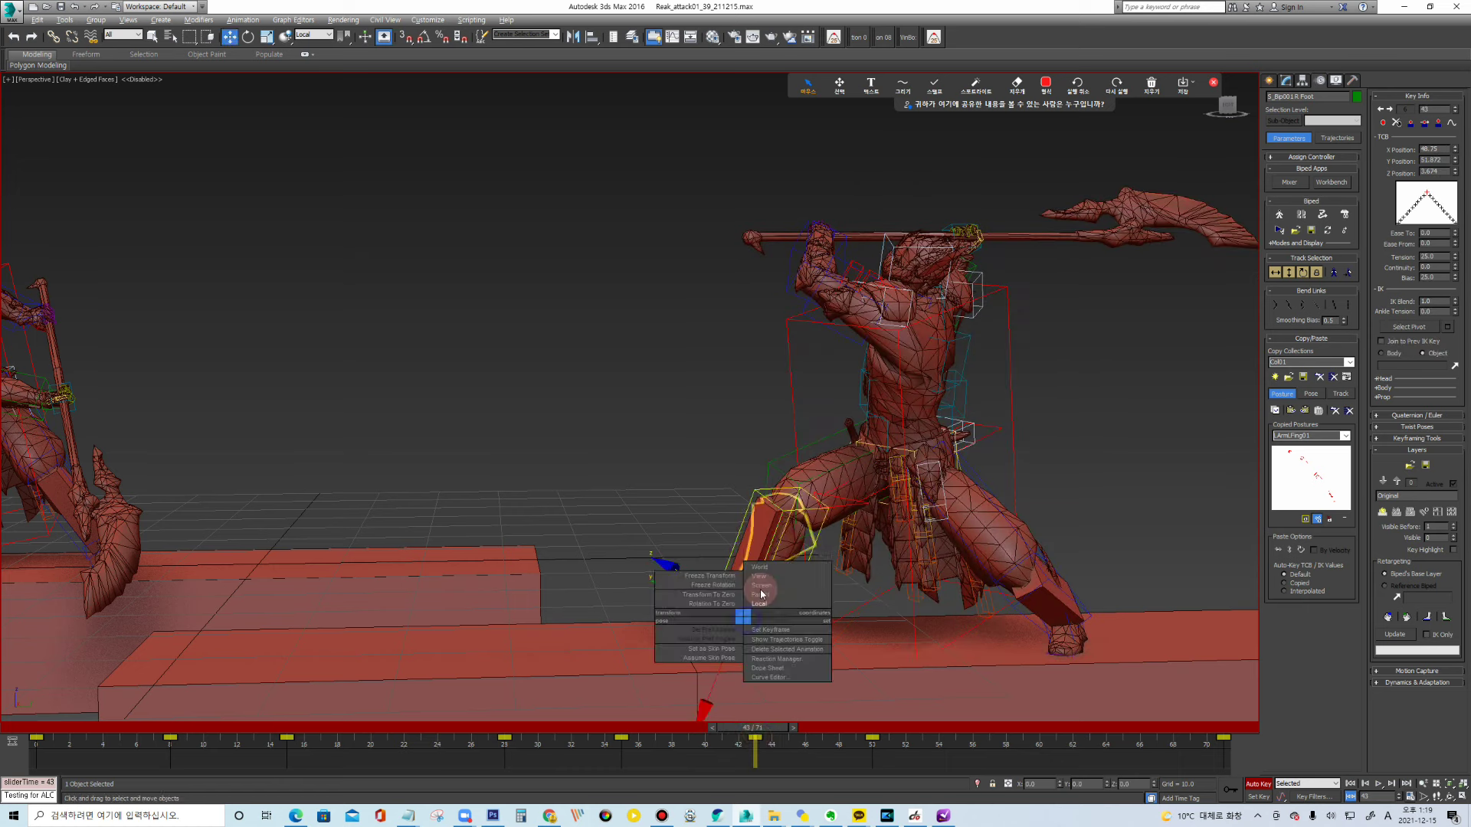
{"action": "mouse_move", "coordinate": [766, 732]}
{"action": "left_mouse_down"}
{"action": "mouse_move", "coordinate": [886, 734]}
{"action": "mouse_move", "coordinate": [810, 733]}
{"action": "left_mouse_up"}
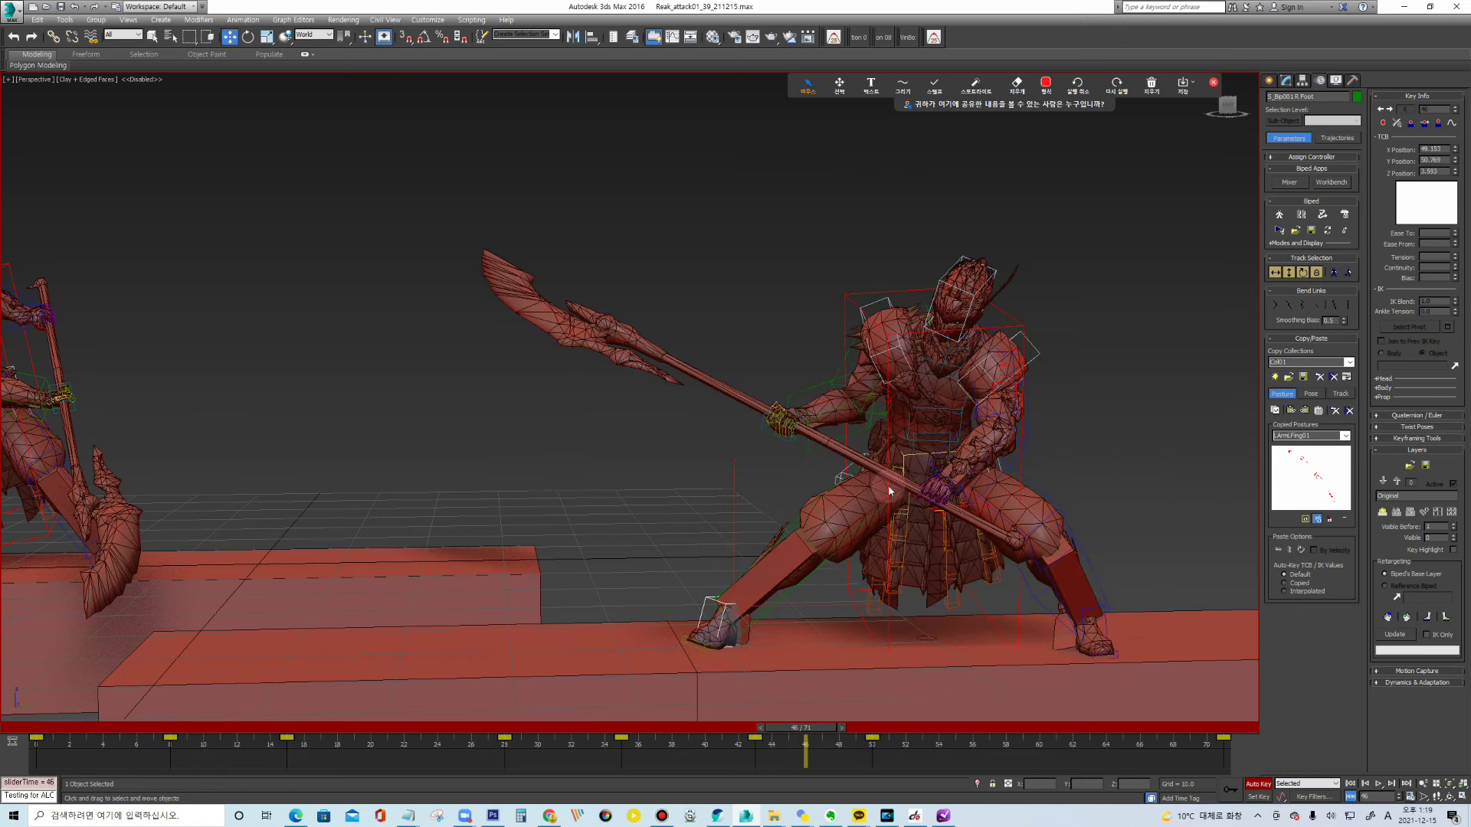
{"action": "key", "text": "k"}
{"action": "left_click", "coordinate": [733, 440]}
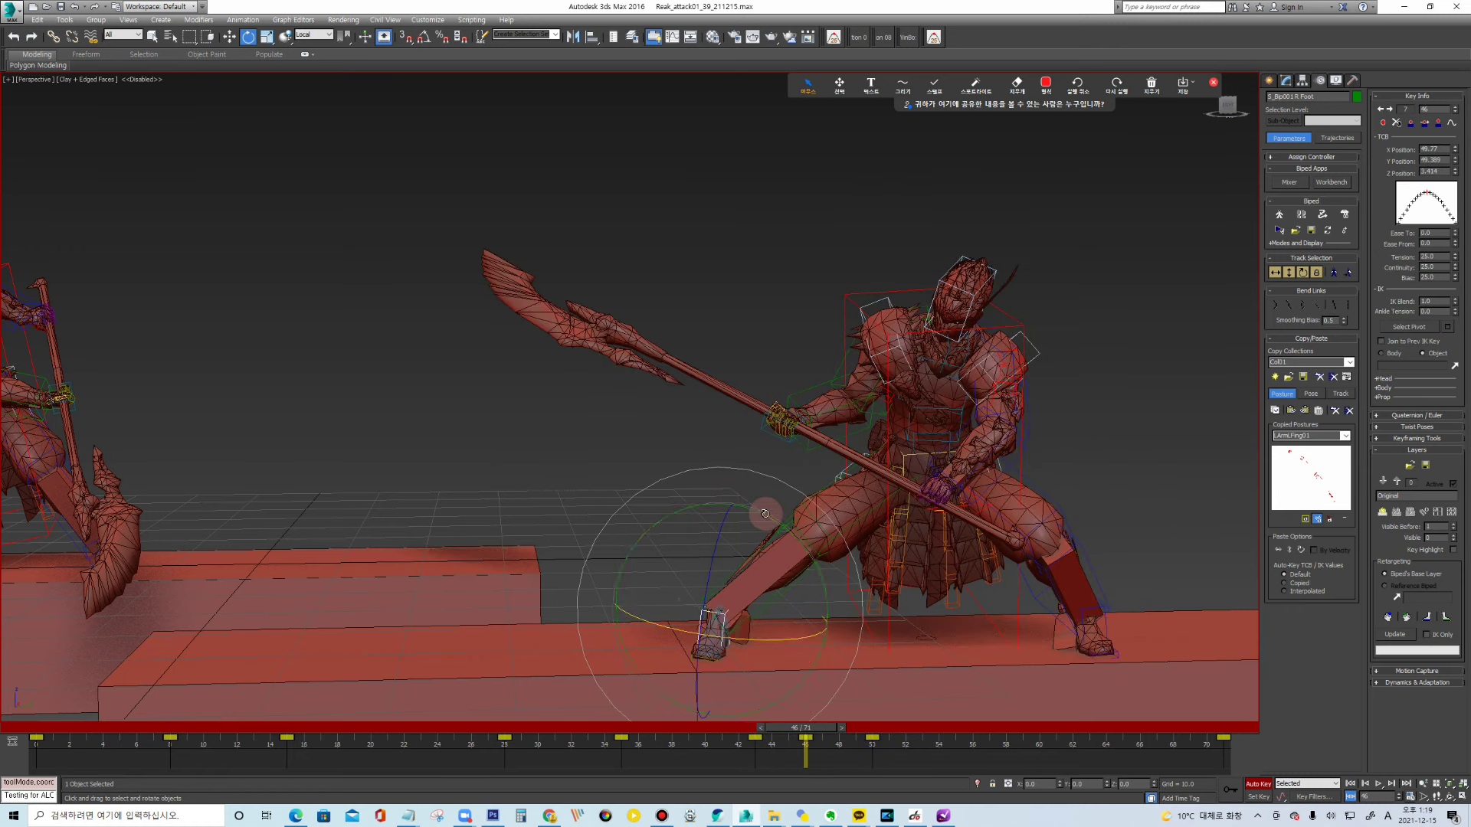
{"action": "left_click_drag", "start_coordinate": [775, 517], "coordinate": [789, 518]}
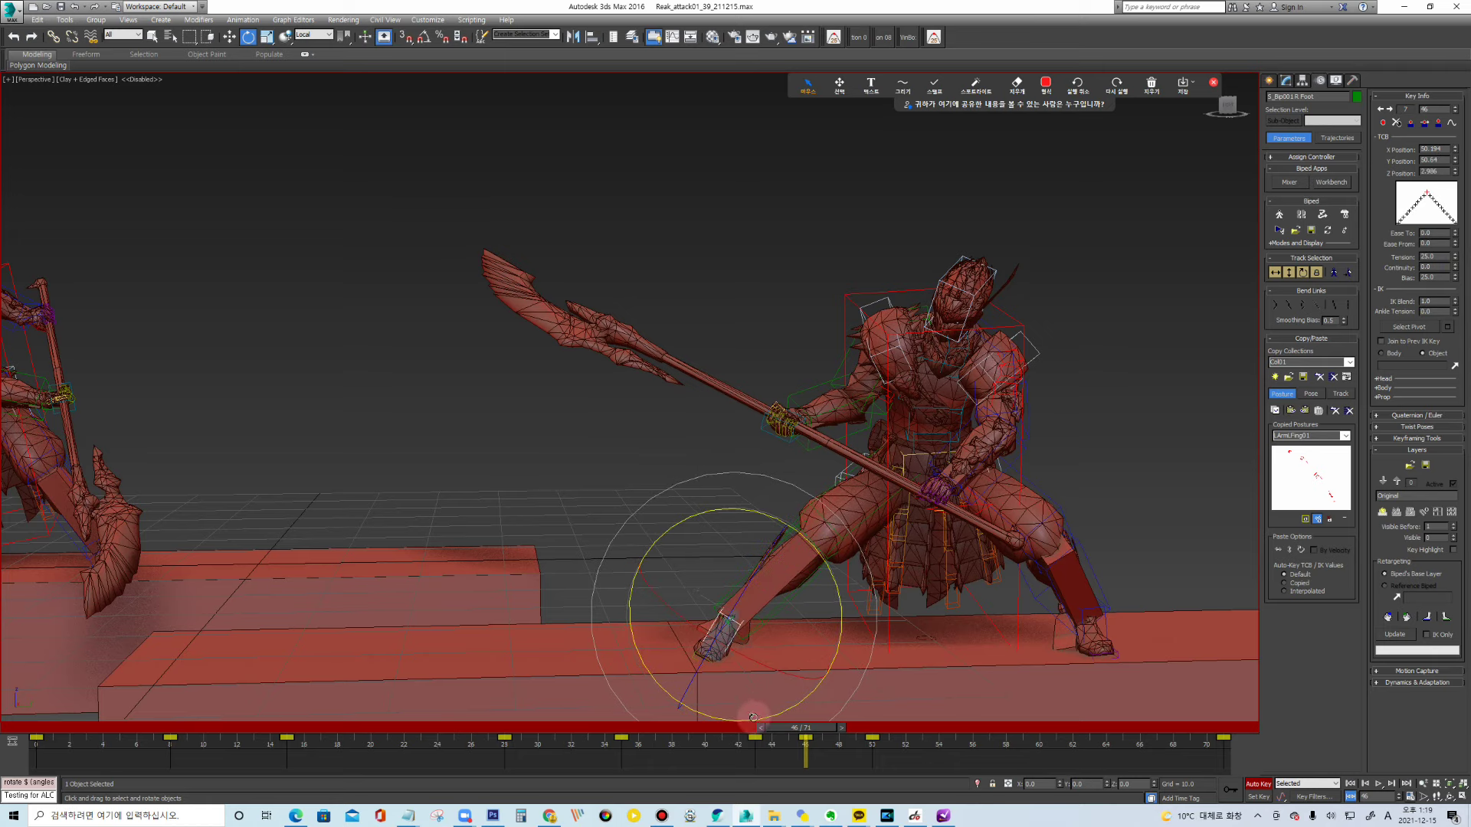
{"action": "left_click_drag", "start_coordinate": [723, 734], "coordinate": [804, 728]}
{"action": "key", "text": "e"}
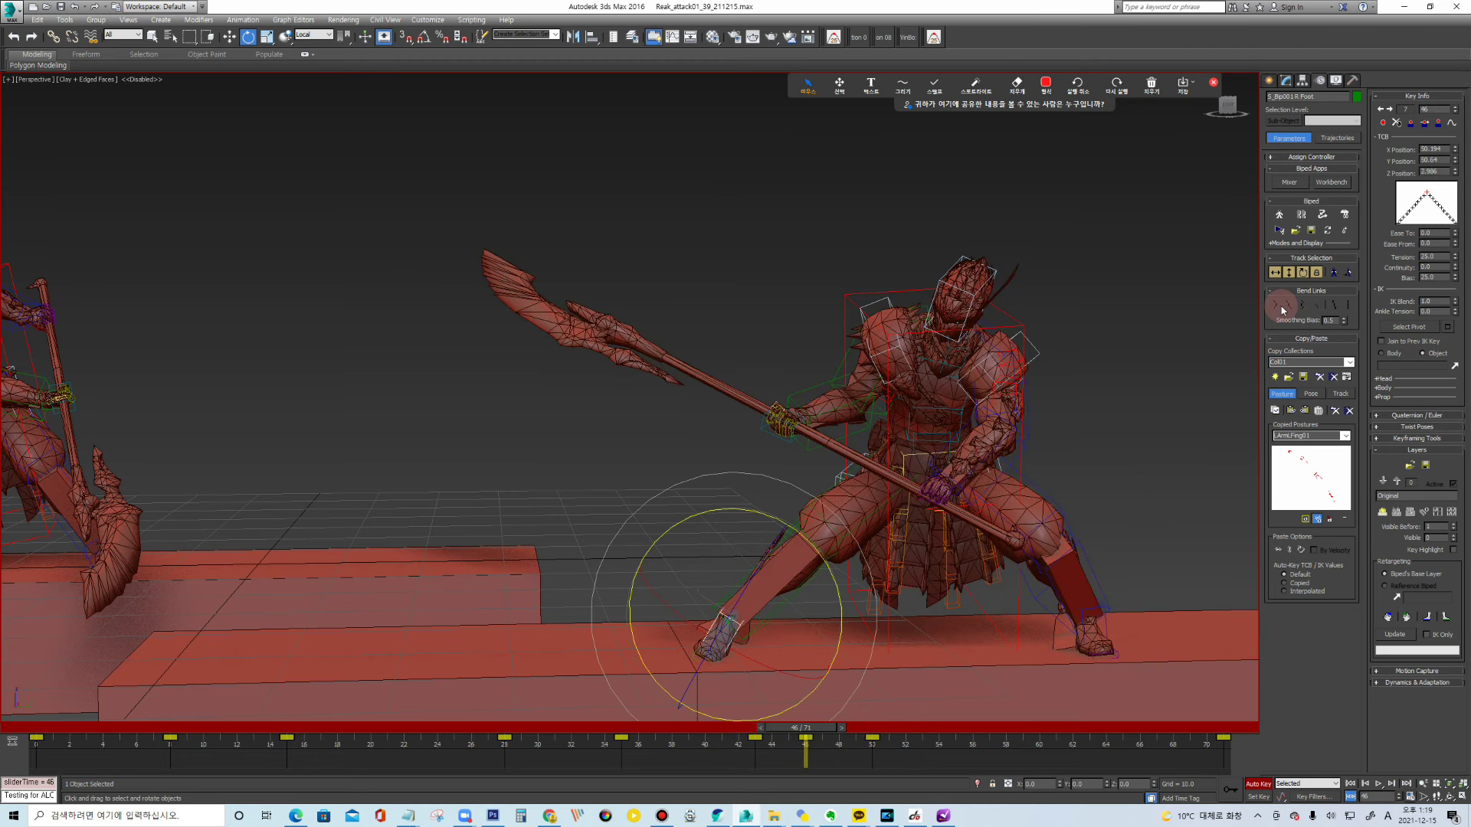
Select Body COM and move the whole warrior left in World space
{"action": "left_click", "coordinate": [1300, 269]}
{"action": "mouse_move", "coordinate": [801, 728]}
{"action": "left_mouse_down"}
{"action": "mouse_move", "coordinate": [774, 724]}
{"action": "mouse_move", "coordinate": [802, 726]}
{"action": "left_mouse_up"}
{"action": "key", "text": "w"}
{"action": "left_click_drag", "start_coordinate": [974, 422], "coordinate": [958, 432]}
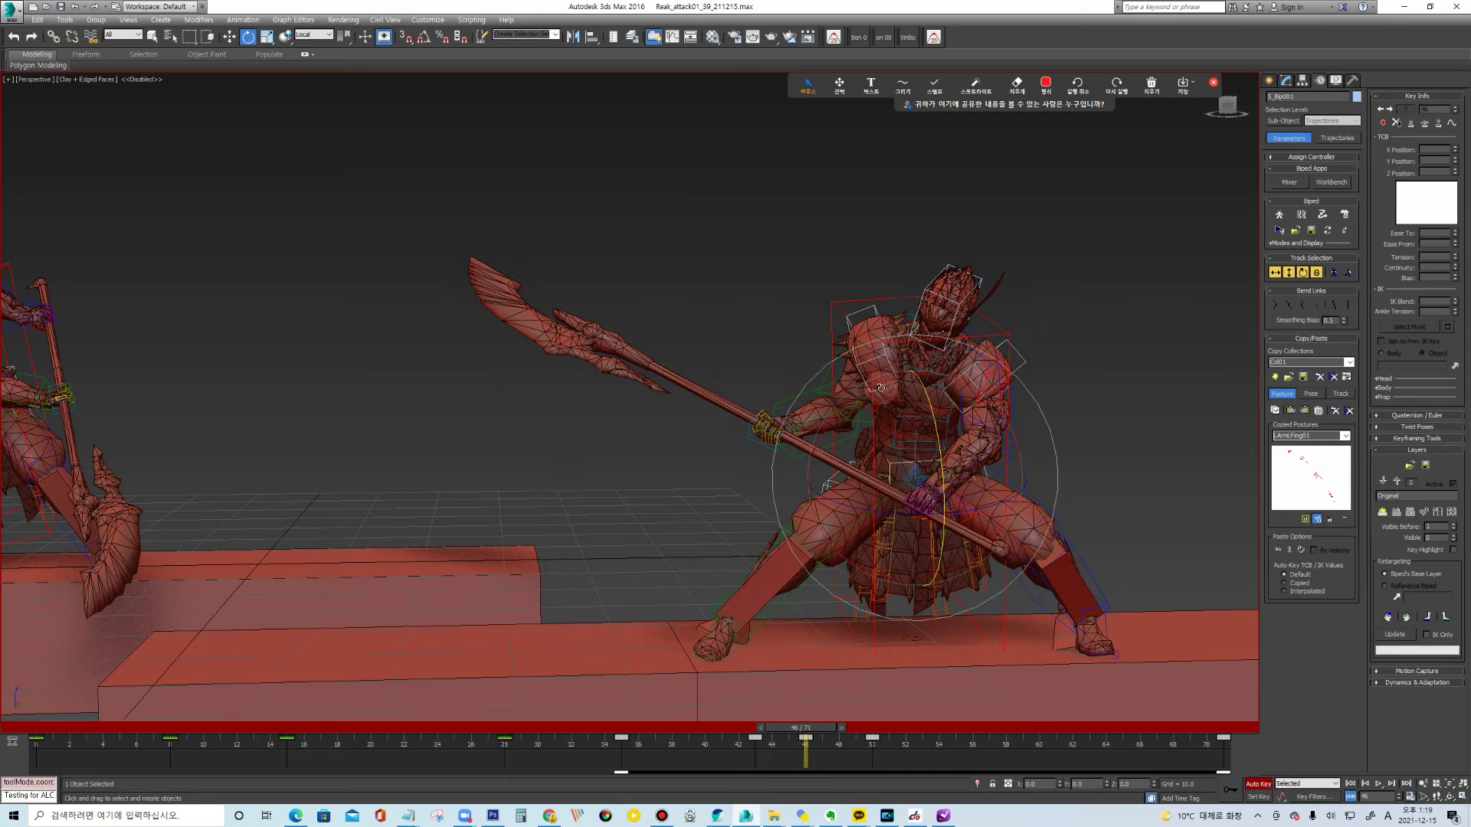
Rotate the body, Spine1 and head so the warrior turns into the thrust
{"action": "left_click_drag", "start_coordinate": [877, 383], "coordinate": [910, 447]}
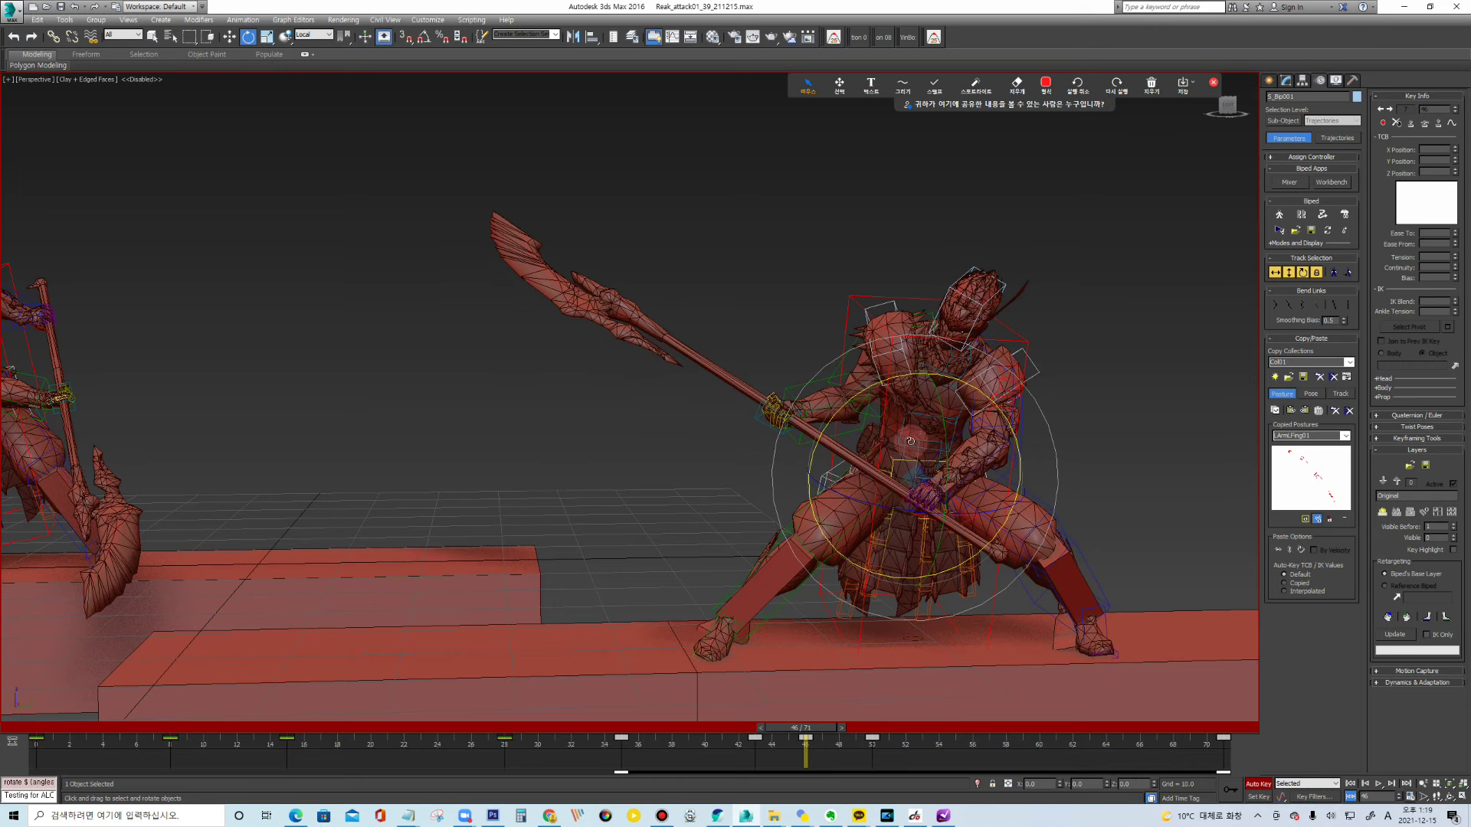
{"action": "left_click", "coordinate": [910, 441]}
{"action": "middle_click_drag", "start_coordinate": [910, 441], "coordinate": [827, 313], "text": "alt"}
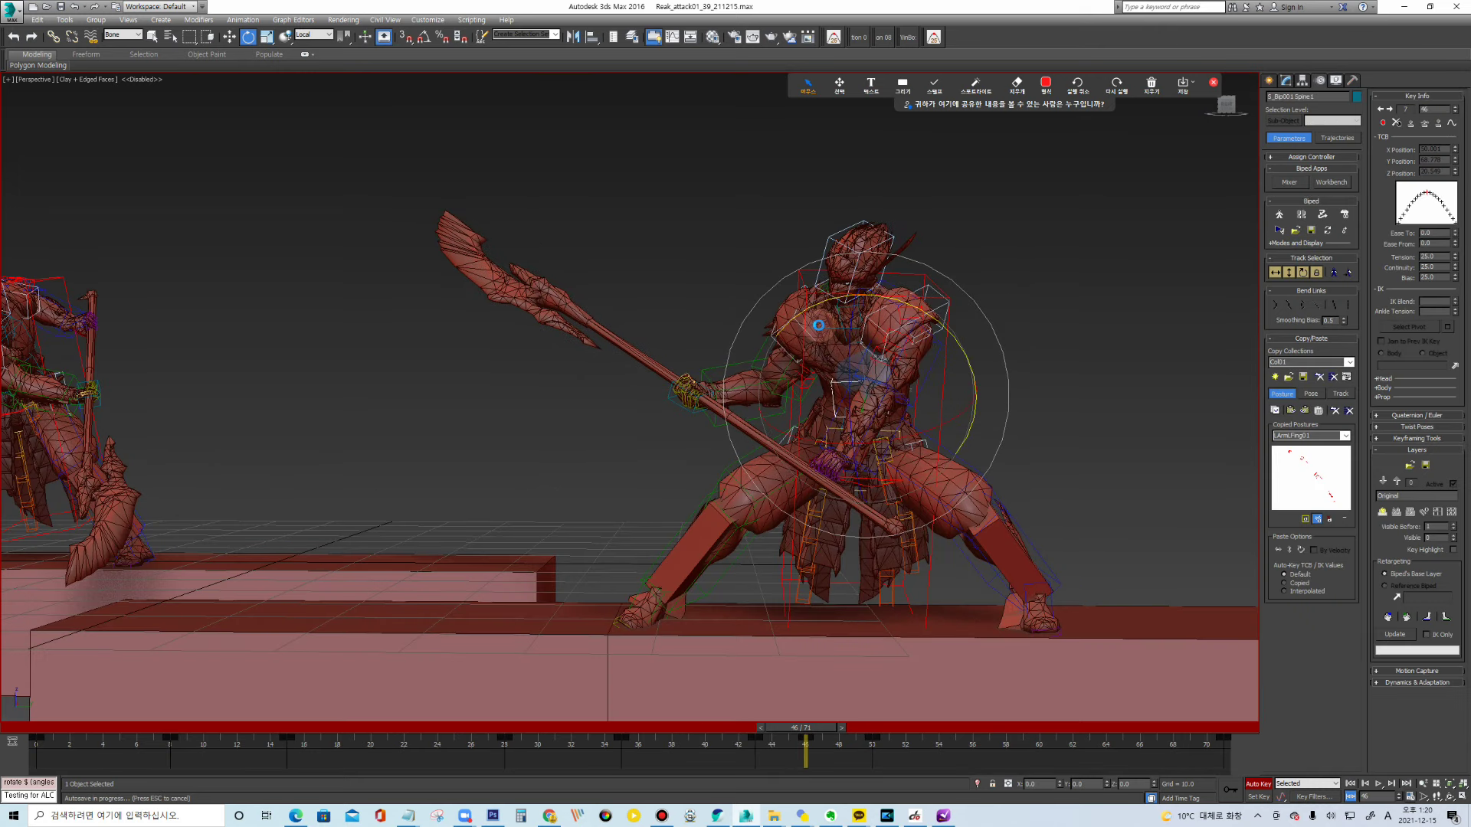
{"action": "left_click", "coordinate": [862, 244]}
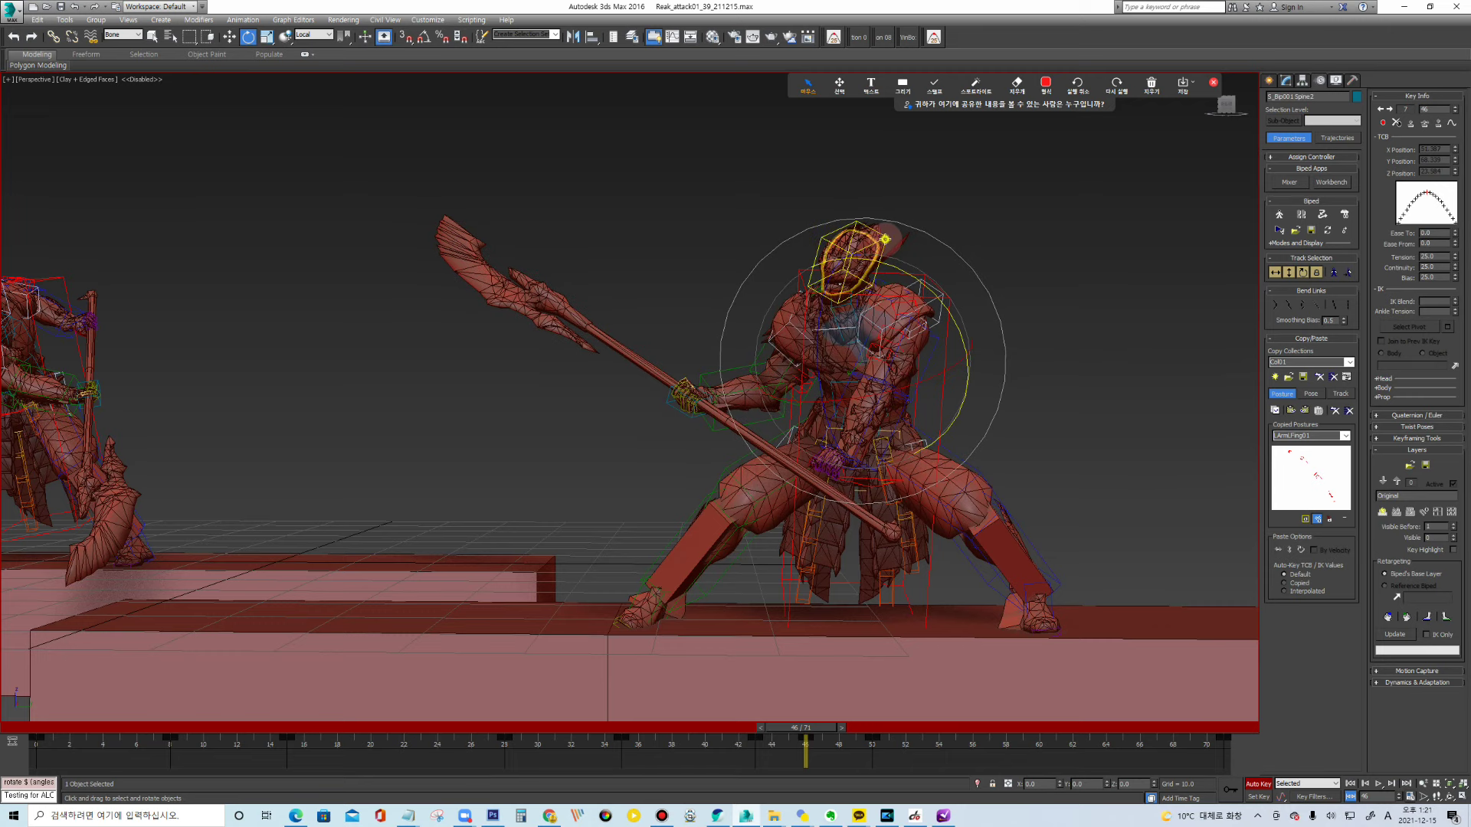
{"action": "left_click_drag", "start_coordinate": [827, 253], "coordinate": [756, 357]}
Move the right forearm to level the spear and rotate the right hand at frame 46
{"action": "left_click", "coordinate": [747, 398]}
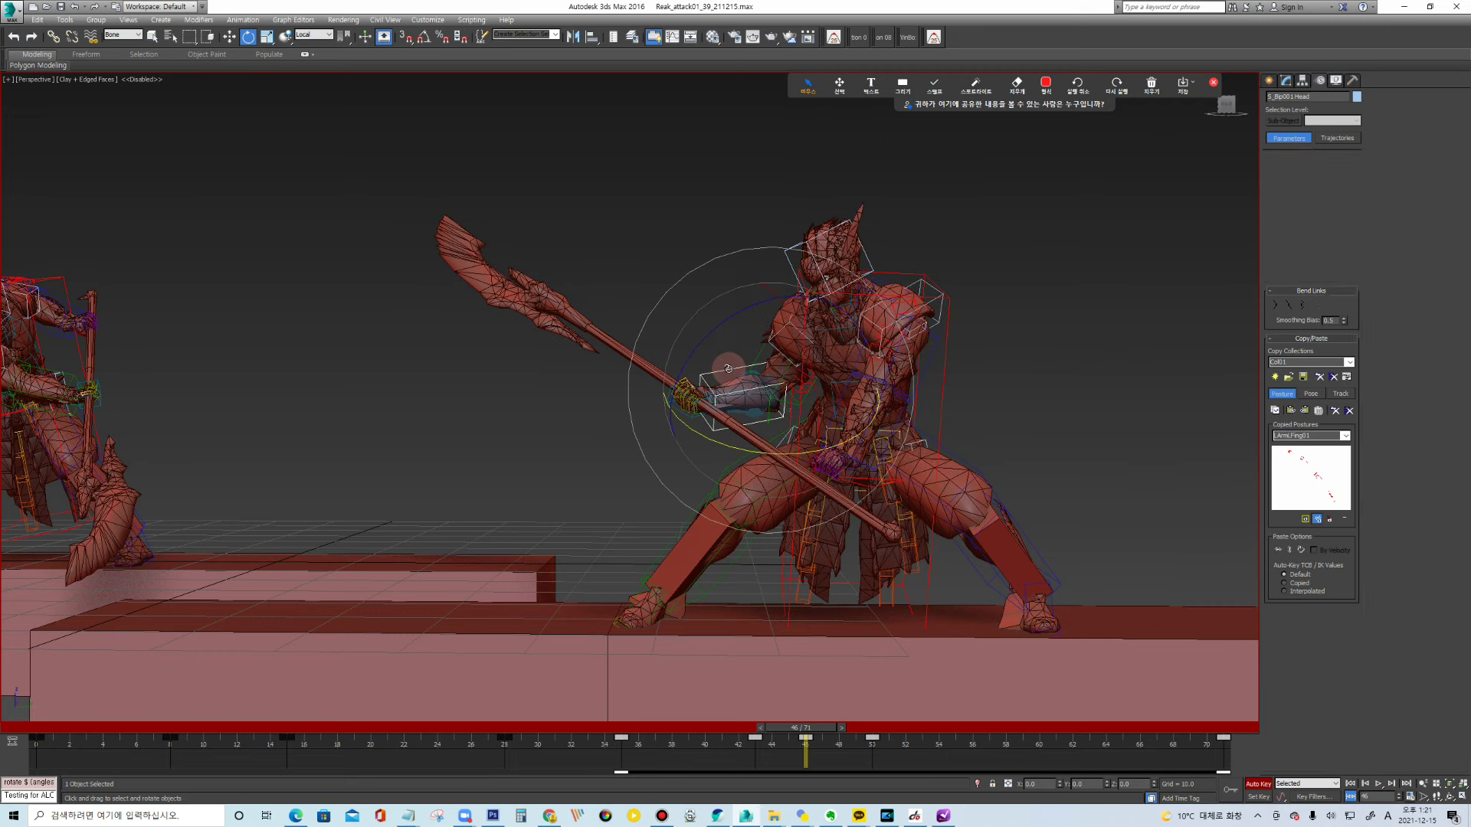
{"action": "left_click_drag", "start_coordinate": [800, 728], "coordinate": [806, 731]}
{"action": "left_click_drag", "start_coordinate": [787, 359], "coordinate": [771, 335]}
{"action": "left_click", "coordinate": [675, 360]}
{"action": "key", "text": "e"}
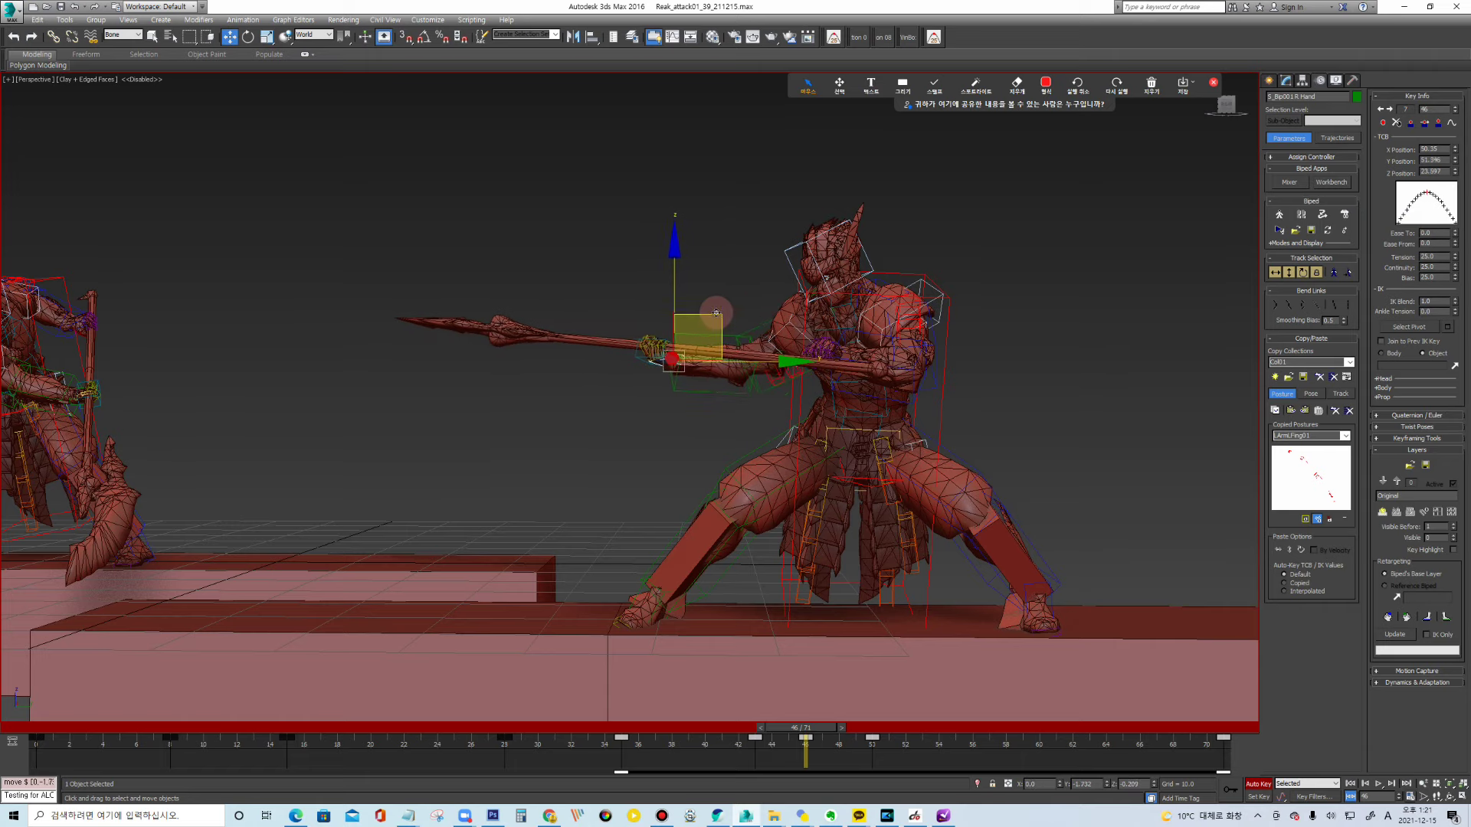
{"action": "key", "text": "e"}
Reposition the left forearm and hand with the World gizmo, checking the pose at frame 49
{"action": "left_click", "coordinate": [851, 334]}
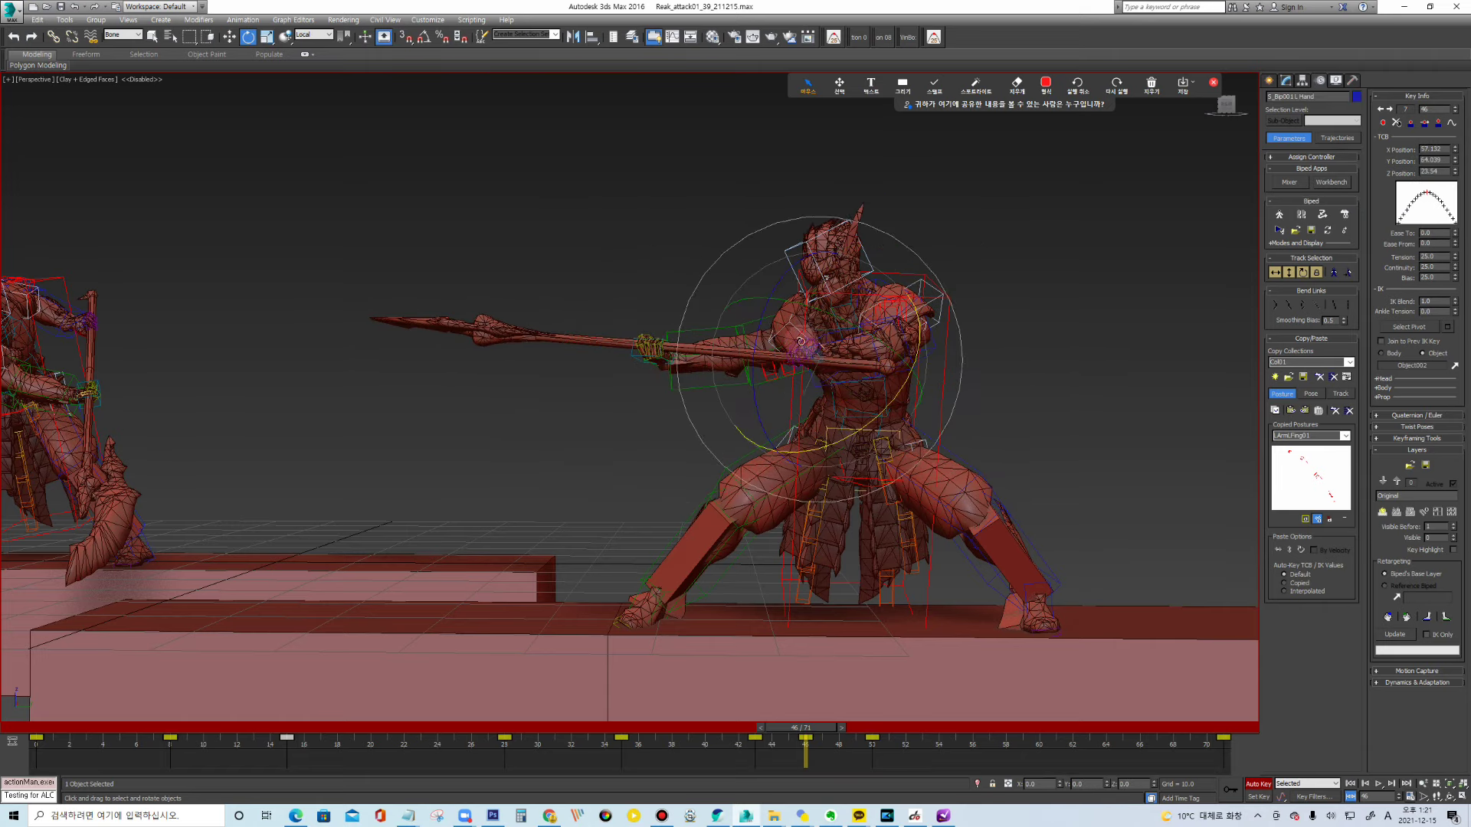
{"action": "left_click", "coordinate": [793, 399]}
{"action": "middle_click_drag", "start_coordinate": [812, 435], "coordinate": [837, 378], "text": "alt"}
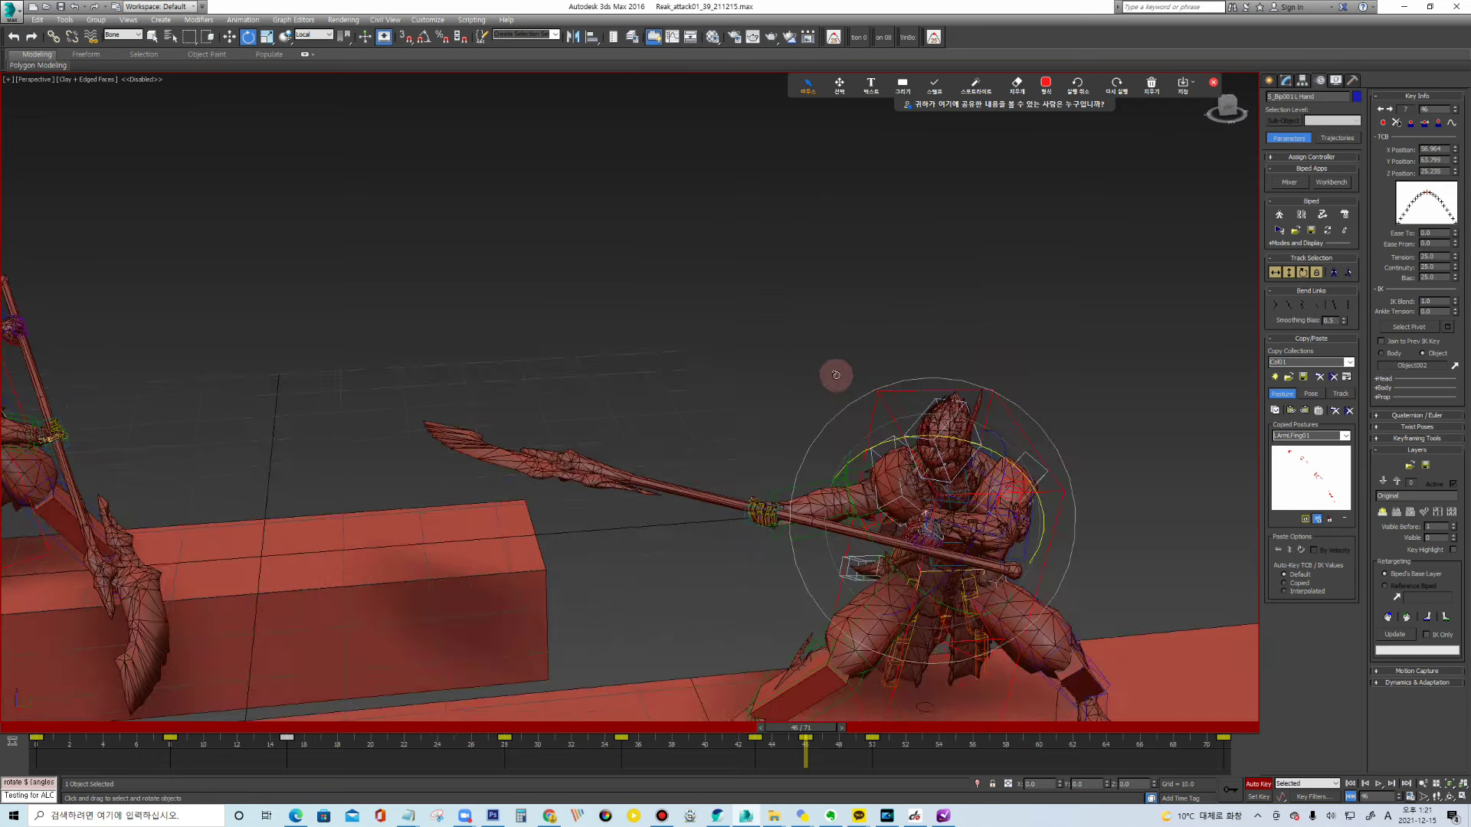
{"action": "scroll", "coordinate": [956, 571], "scroll_direction": "up", "scroll_amount": 3}
{"action": "key", "text": "w"}
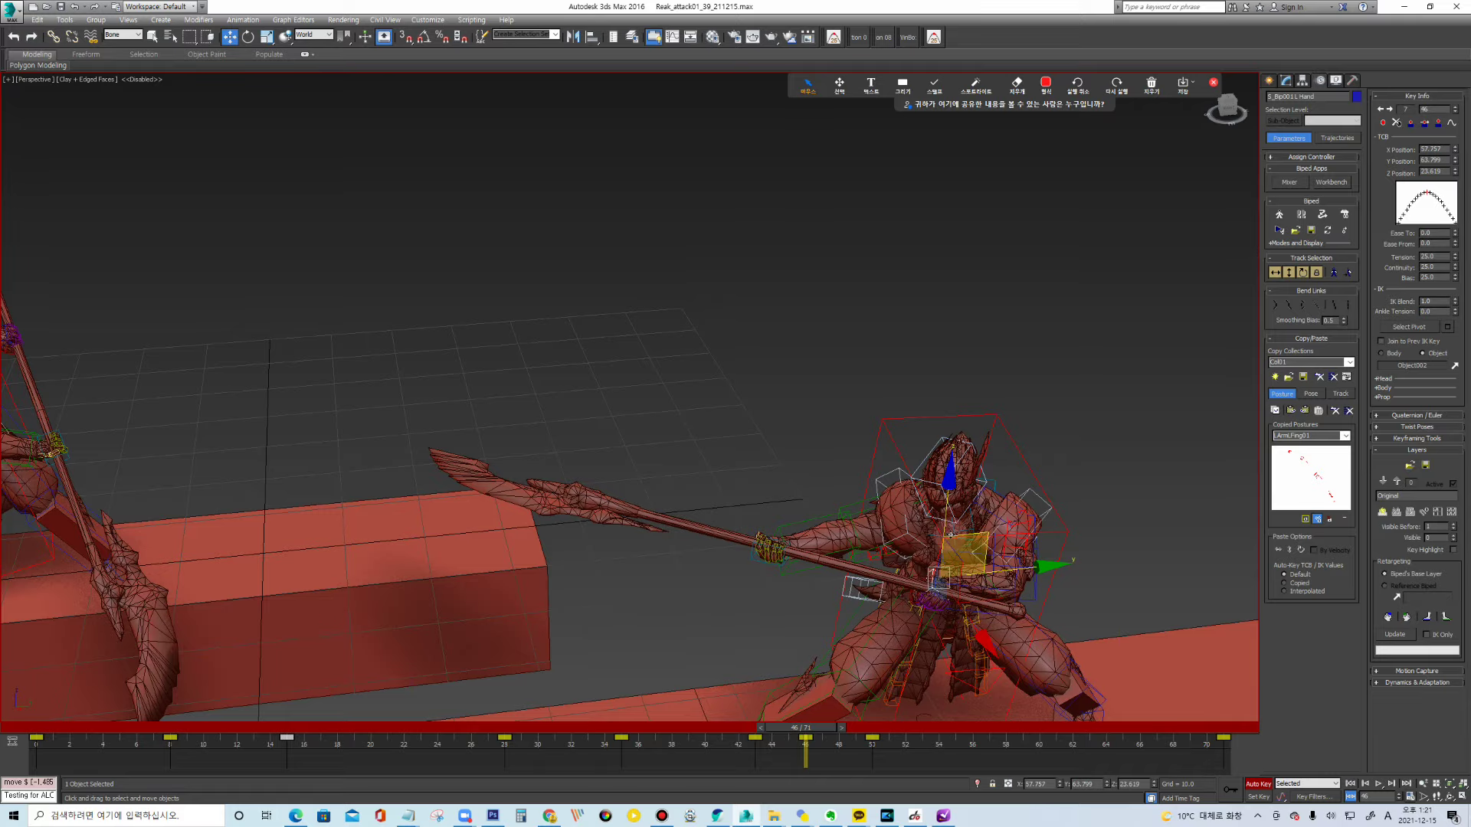
{"action": "middle_click_drag", "start_coordinate": [950, 535], "coordinate": [606, 740], "text": "alt"}
{"action": "mouse_move", "coordinate": [801, 728]}
{"action": "left_mouse_down"}
{"action": "mouse_move", "coordinate": [870, 749]}
{"action": "mouse_move", "coordinate": [810, 744]}
{"action": "left_mouse_up"}
{"action": "left_click", "coordinate": [802, 398]}
{"action": "middle_click_drag", "start_coordinate": [802, 397], "coordinate": [789, 720], "text": "alt"}
Rotate the right upper arm and forearm around frame 49 to re-angle the spear
{"action": "left_click_drag", "start_coordinate": [789, 728], "coordinate": [842, 732]}
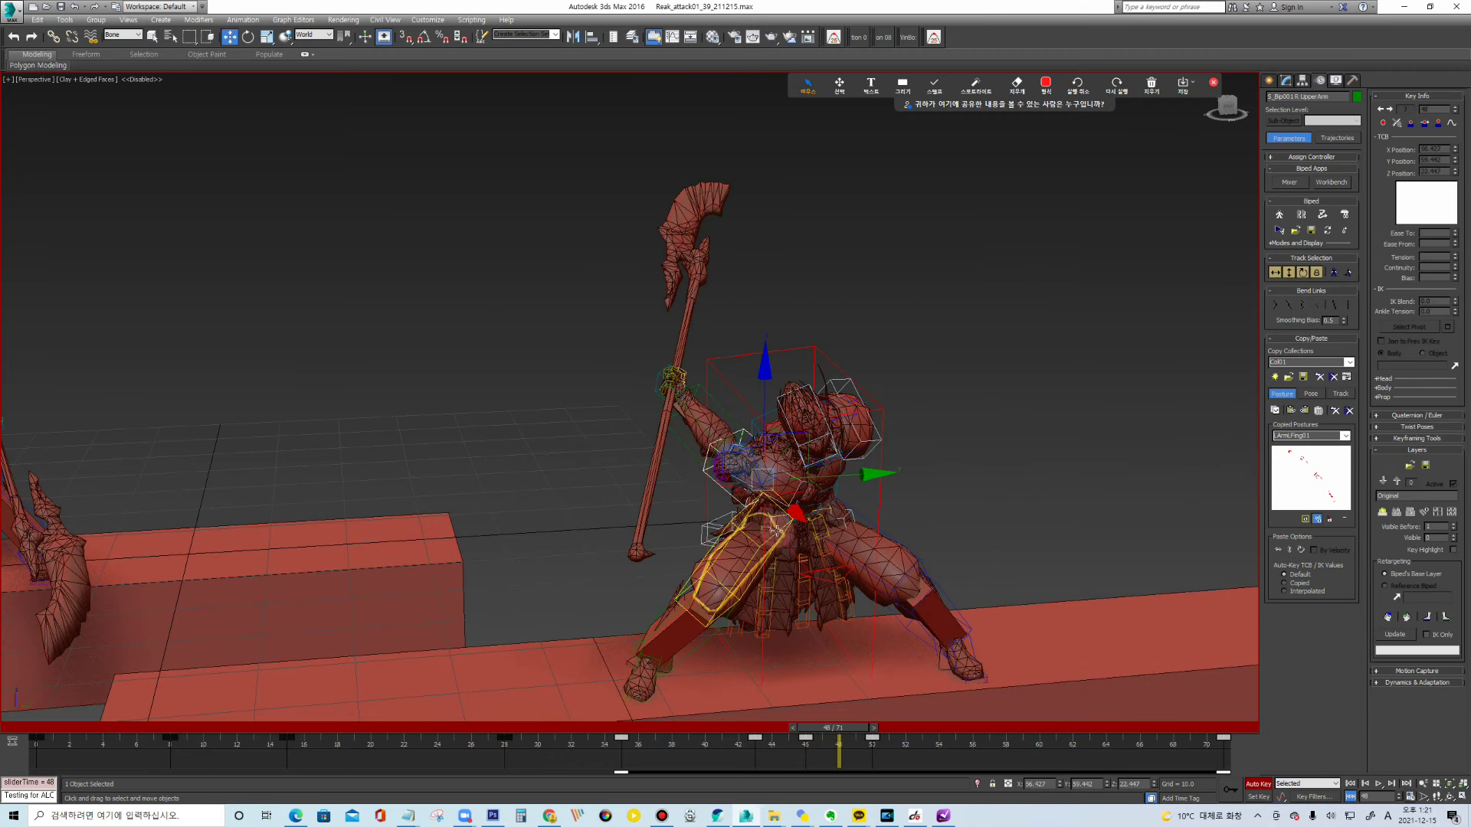
{"action": "key", "text": "e"}
{"action": "left_click_drag", "start_coordinate": [776, 531], "coordinate": [781, 535]}
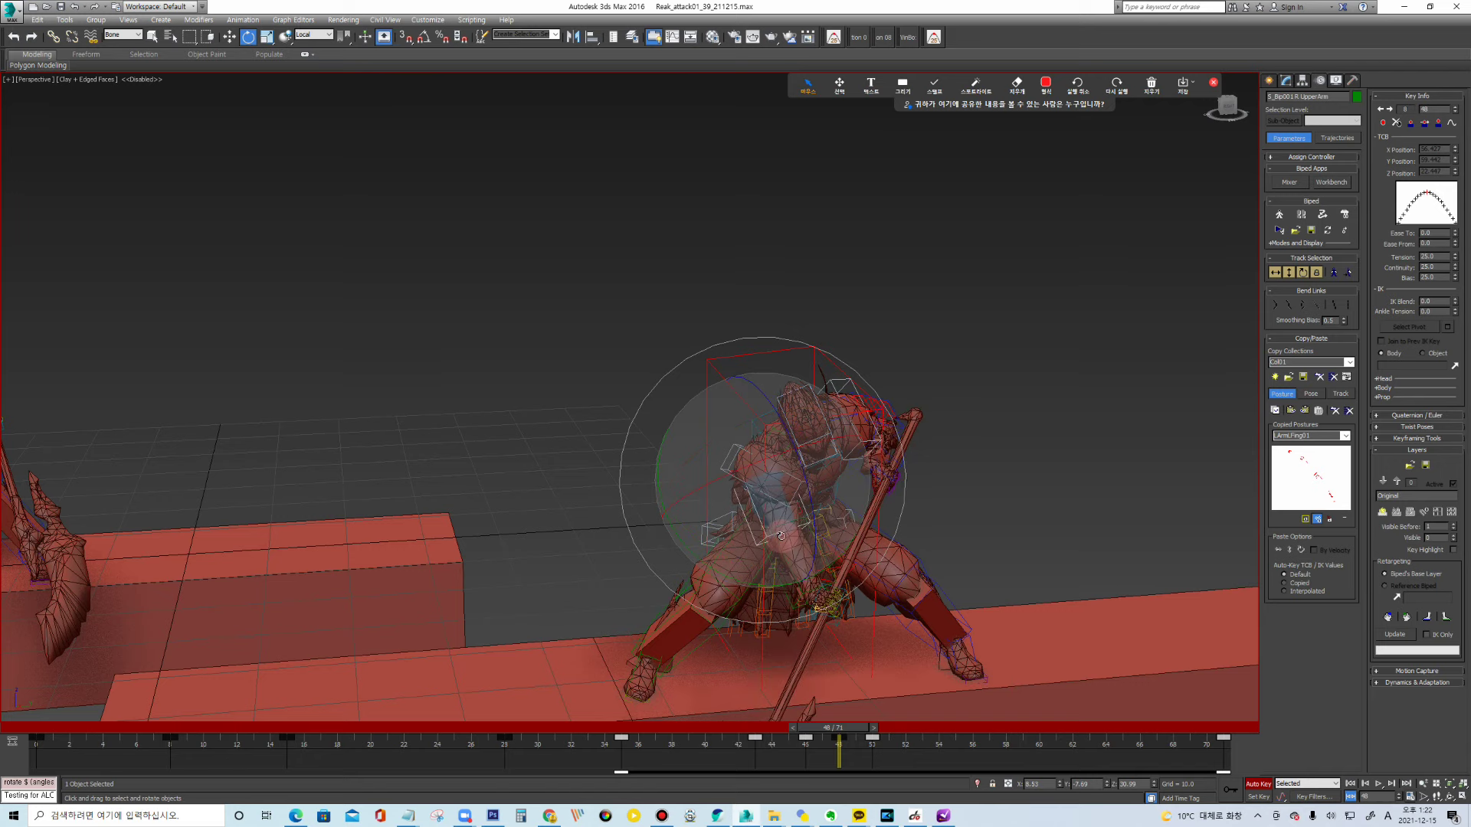
{"action": "left_click", "coordinate": [805, 548], "text": "ctrl"}
{"action": "left_click", "coordinate": [804, 559]}
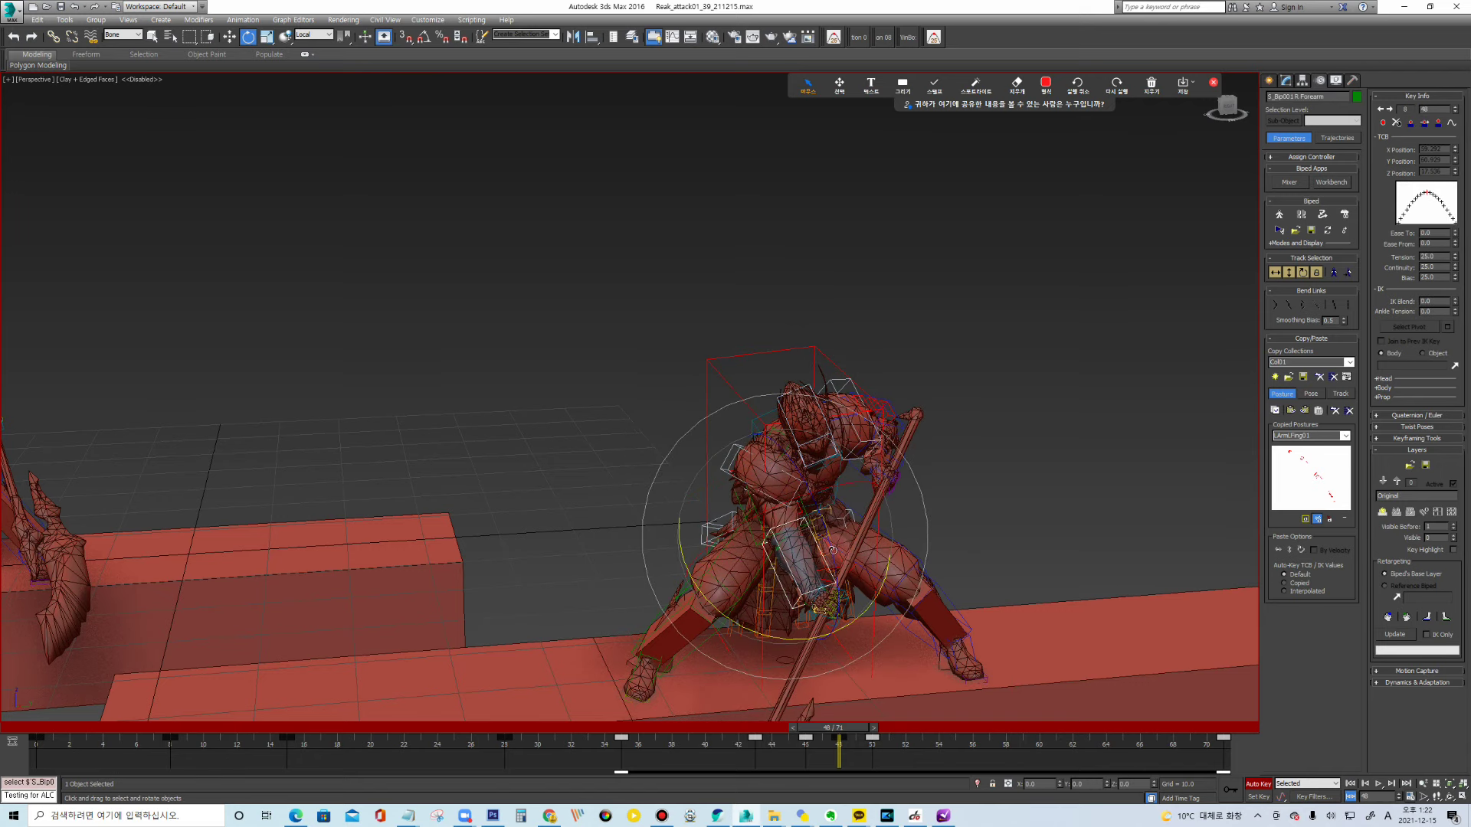
{"action": "middle_click_drag", "start_coordinate": [904, 383], "coordinate": [904, 337]}
{"action": "scroll", "coordinate": [904, 337], "scroll_direction": "up", "scroll_amount": 2}
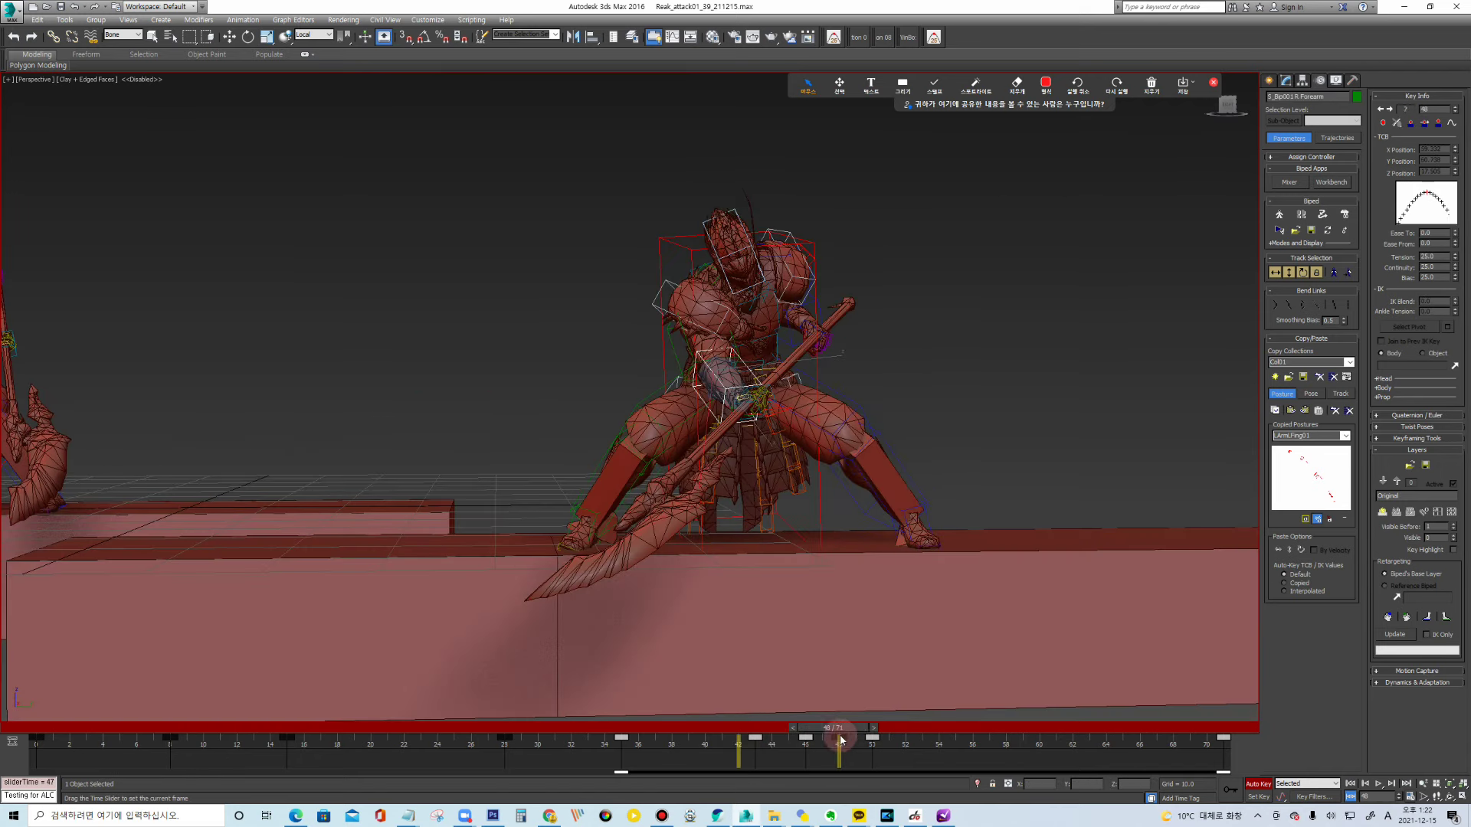
Rewind to frame 0, clear the selection, and play the animation
{"action": "left_click_drag", "start_coordinate": [751, 733], "coordinate": [789, 733]}
{"action": "key", "text": "Home"}
{"action": "left_click", "coordinate": [944, 323]}
{"action": "scroll", "coordinate": [945, 323], "scroll_direction": "down", "scroll_amount": 3}
{"action": "key", "text": "slash"}
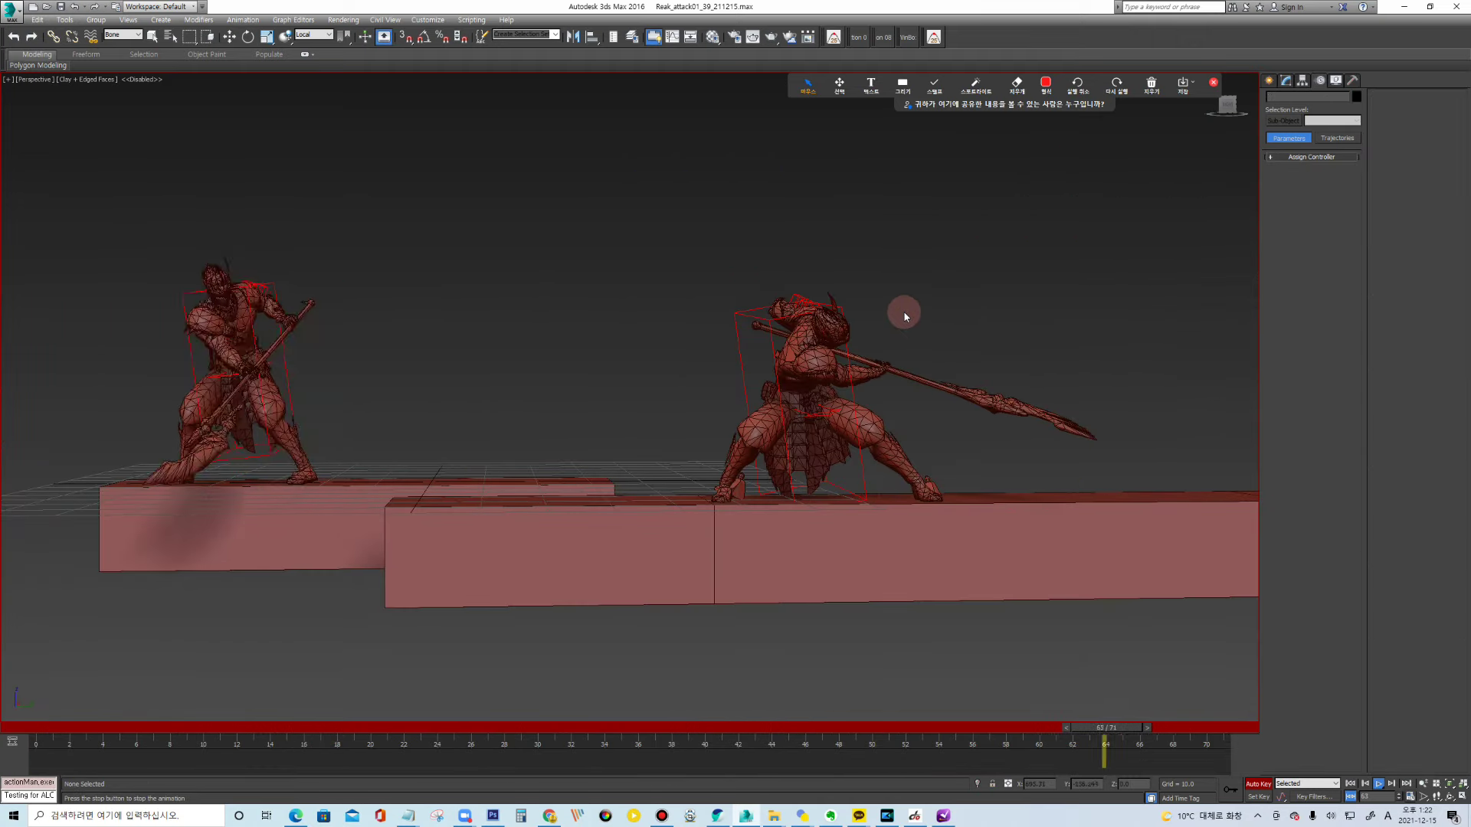
{"action": "scroll", "coordinate": [919, 329], "scroll_direction": "down", "scroll_amount": 3}
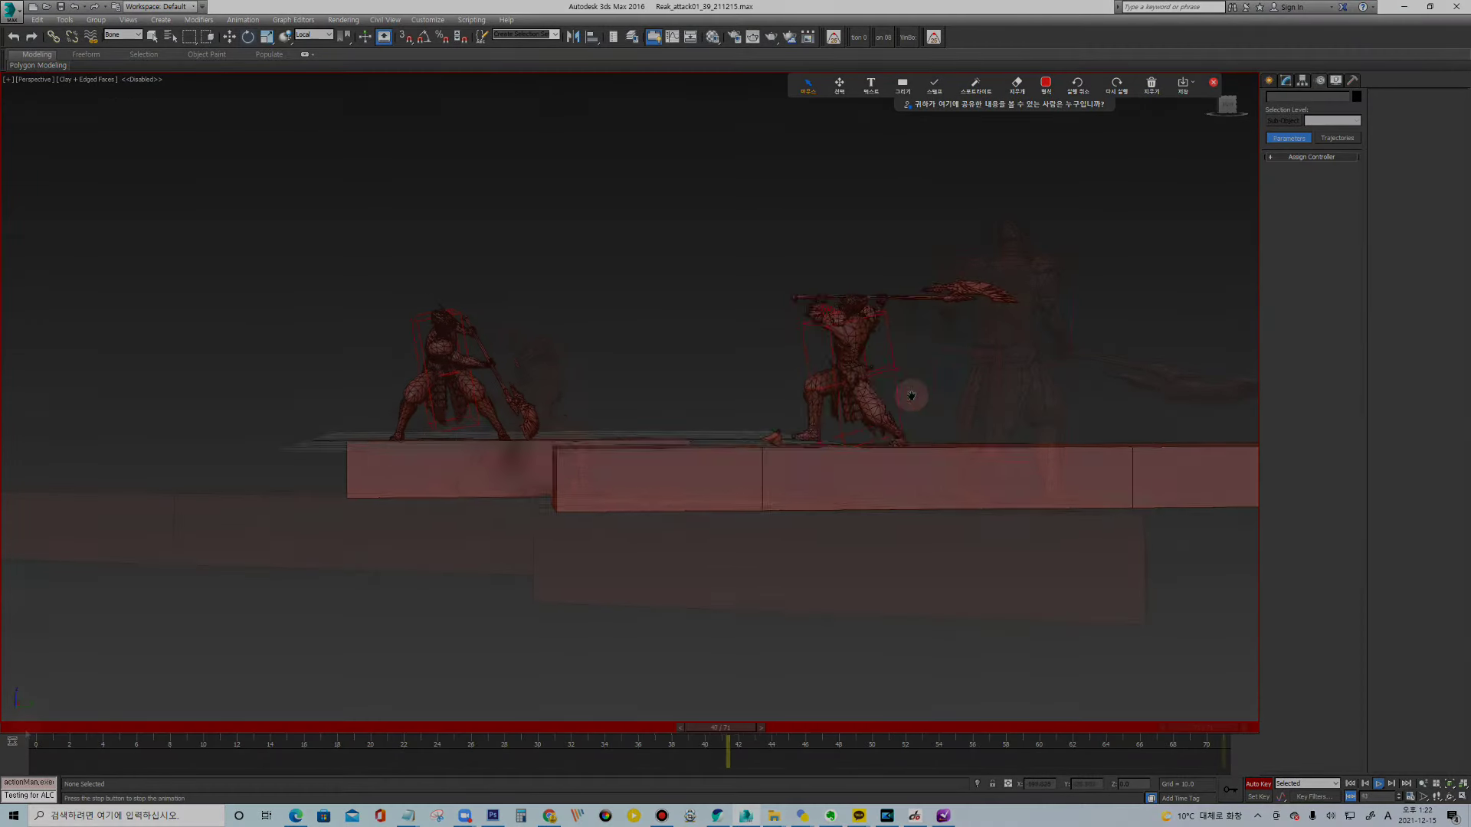
{"action": "middle_click_drag", "start_coordinate": [909, 639], "coordinate": [903, 394], "text": "alt"}
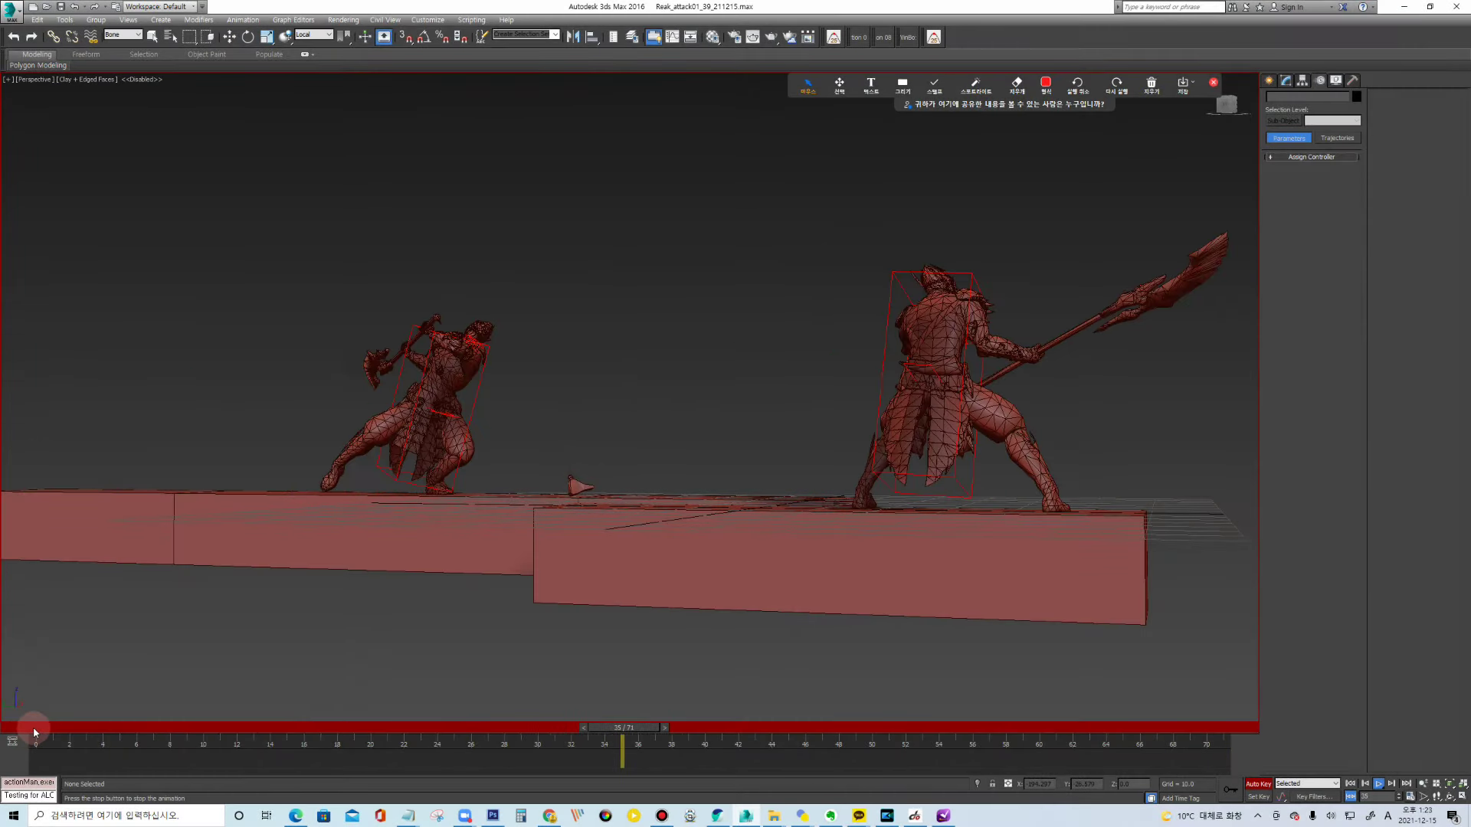
{"action": "mouse_move", "coordinate": [889, 452]}
{"action": "middle_mouse_down", "text": "alt"}
{"action": "mouse_move", "coordinate": [737, 448]}
{"action": "mouse_move", "coordinate": [792, 455]}
{"action": "mouse_move", "coordinate": [1064, 392]}
{"action": "mouse_move", "coordinate": [1021, 387]}
{"action": "middle_mouse_up", "text": "alt"}
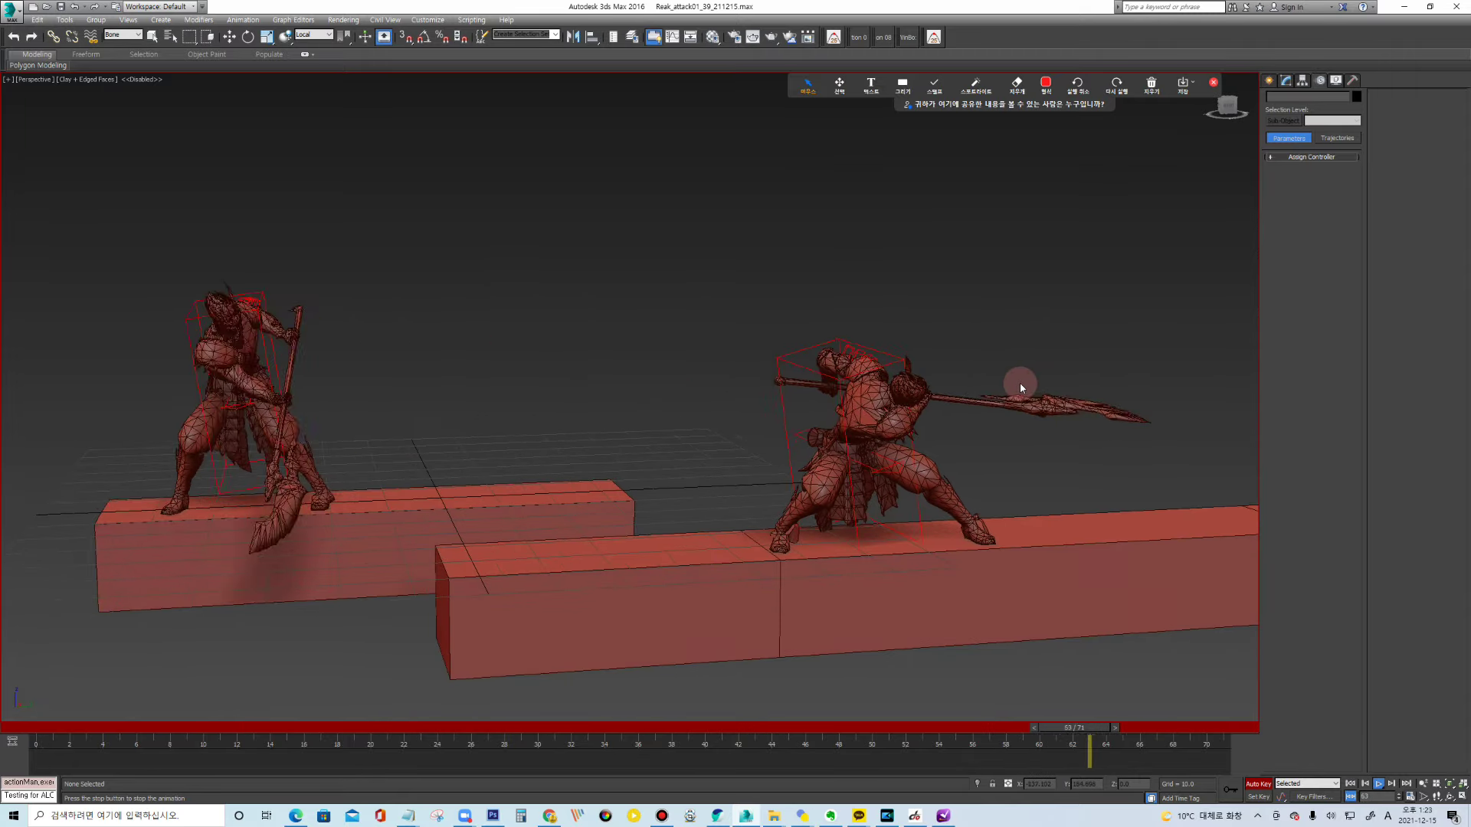